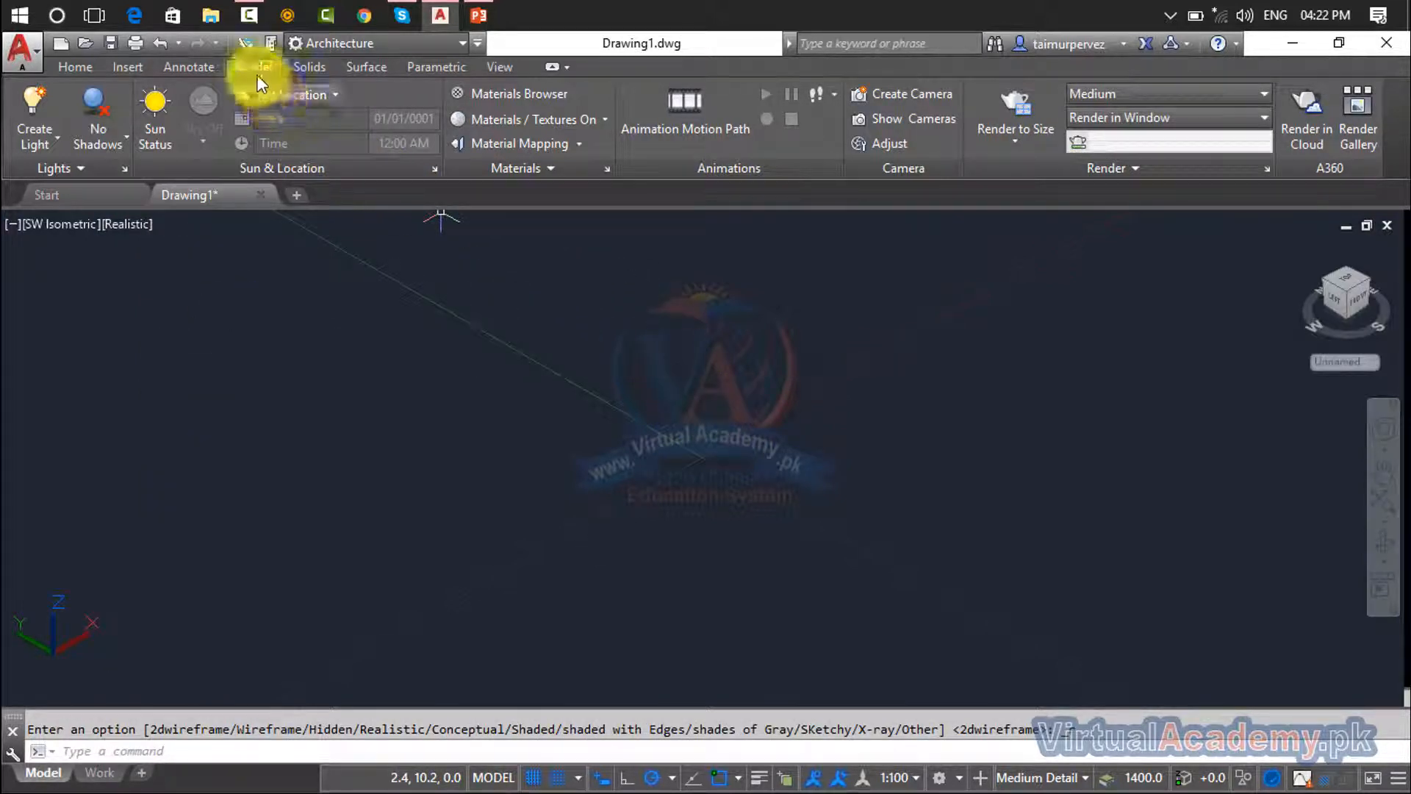
Create a solid box by picking two opposite base corners and a height freehand in the isometric view
click(295, 67)
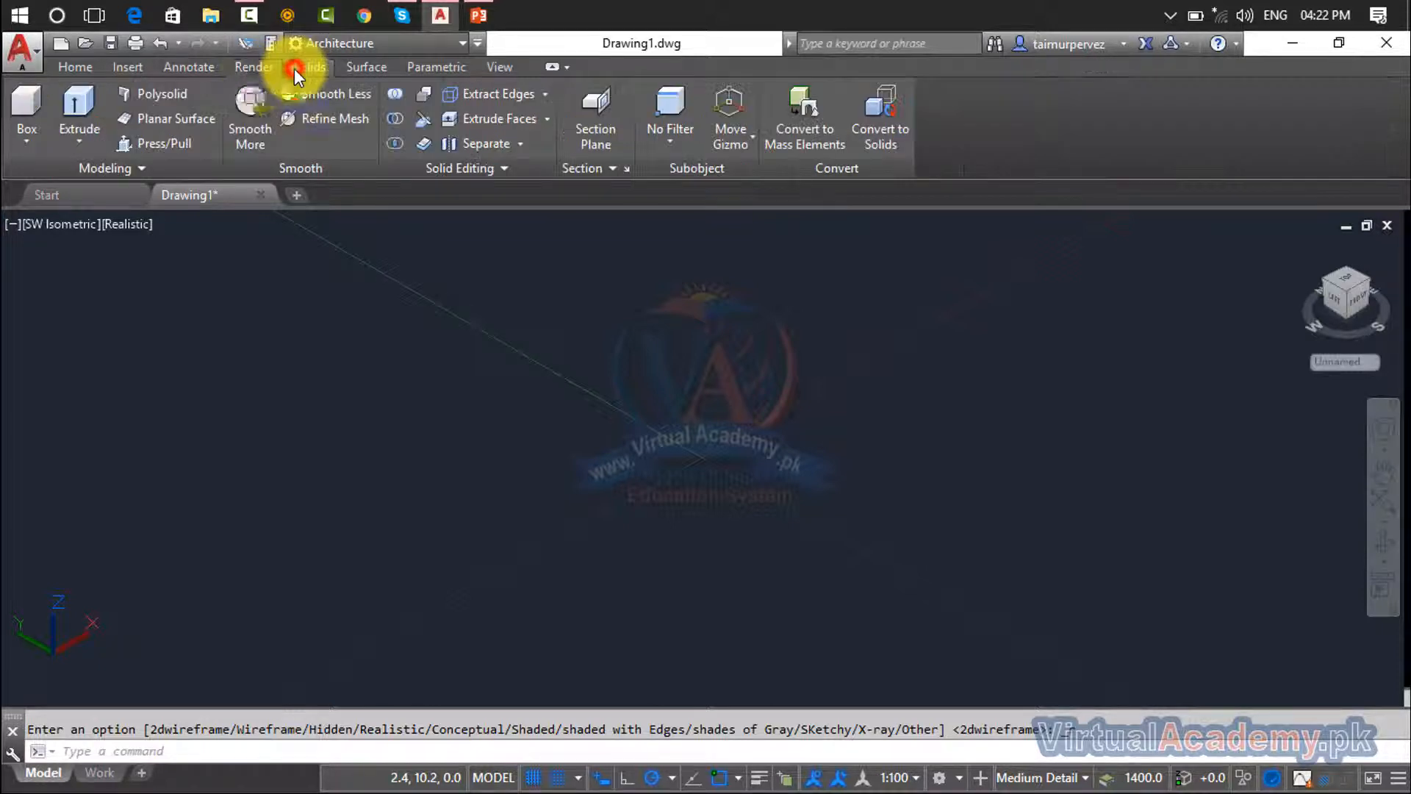
click(30, 141)
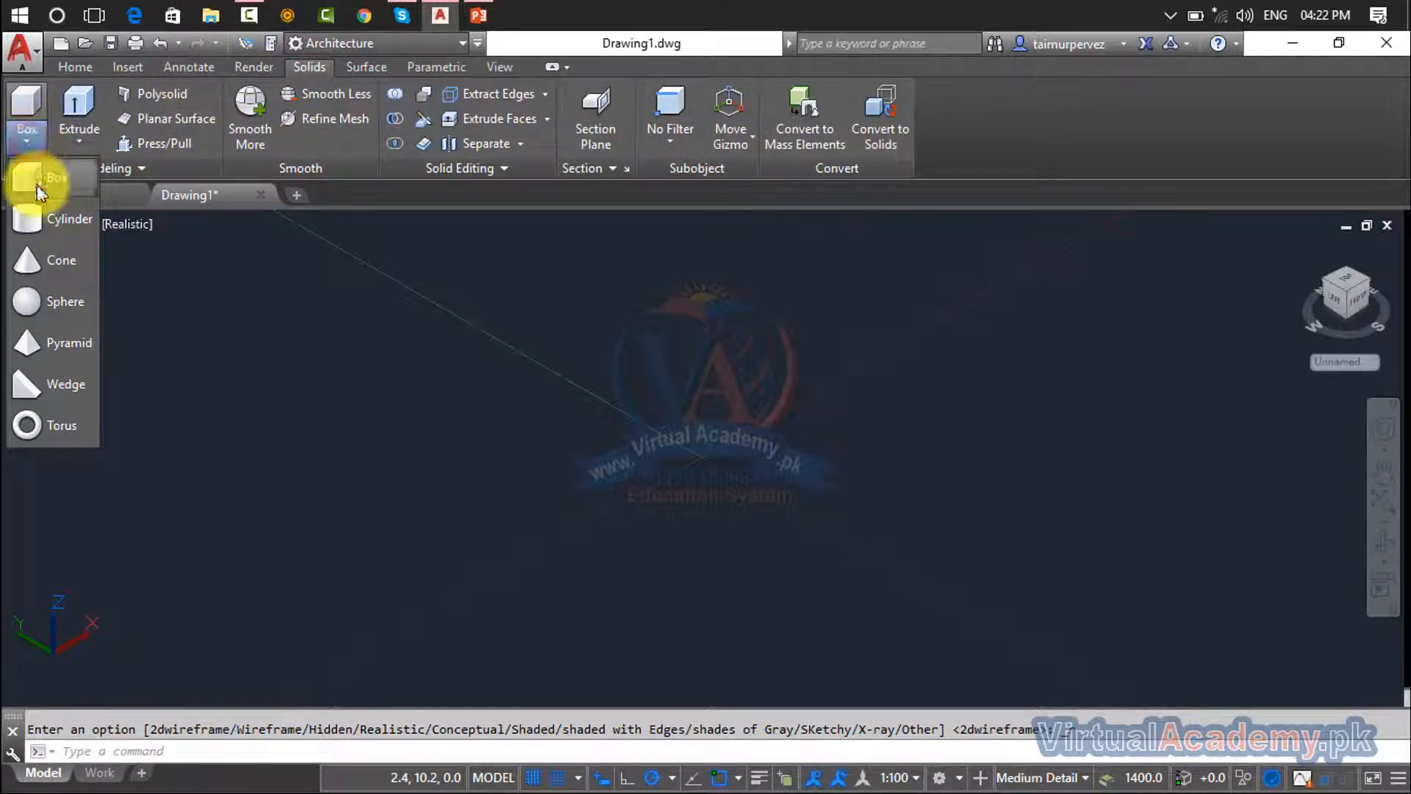
middle_drag(340, 319, 305, 309)
click(214, 274)
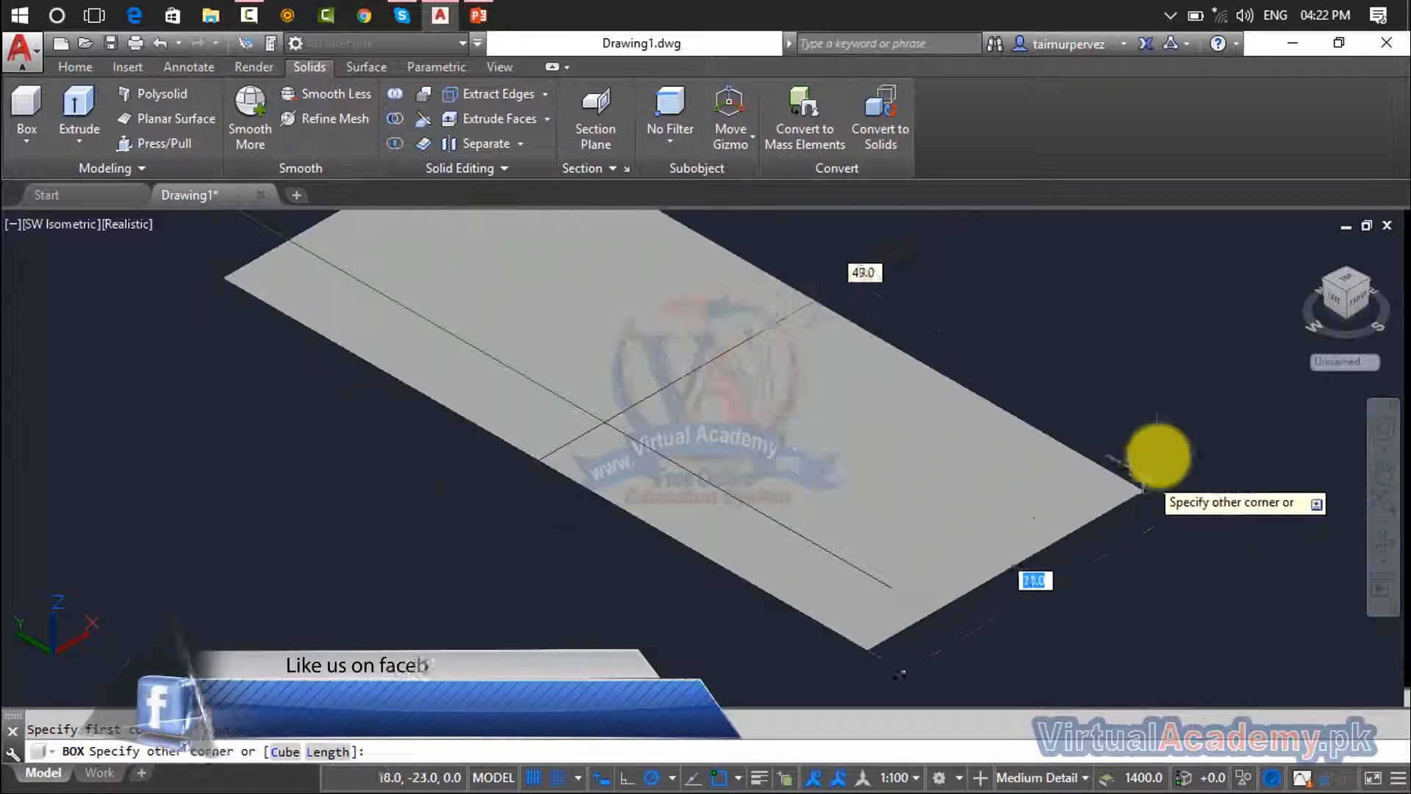
scroll(1135, 452, down, 2)
middle_drag(1138, 452, 764, 507)
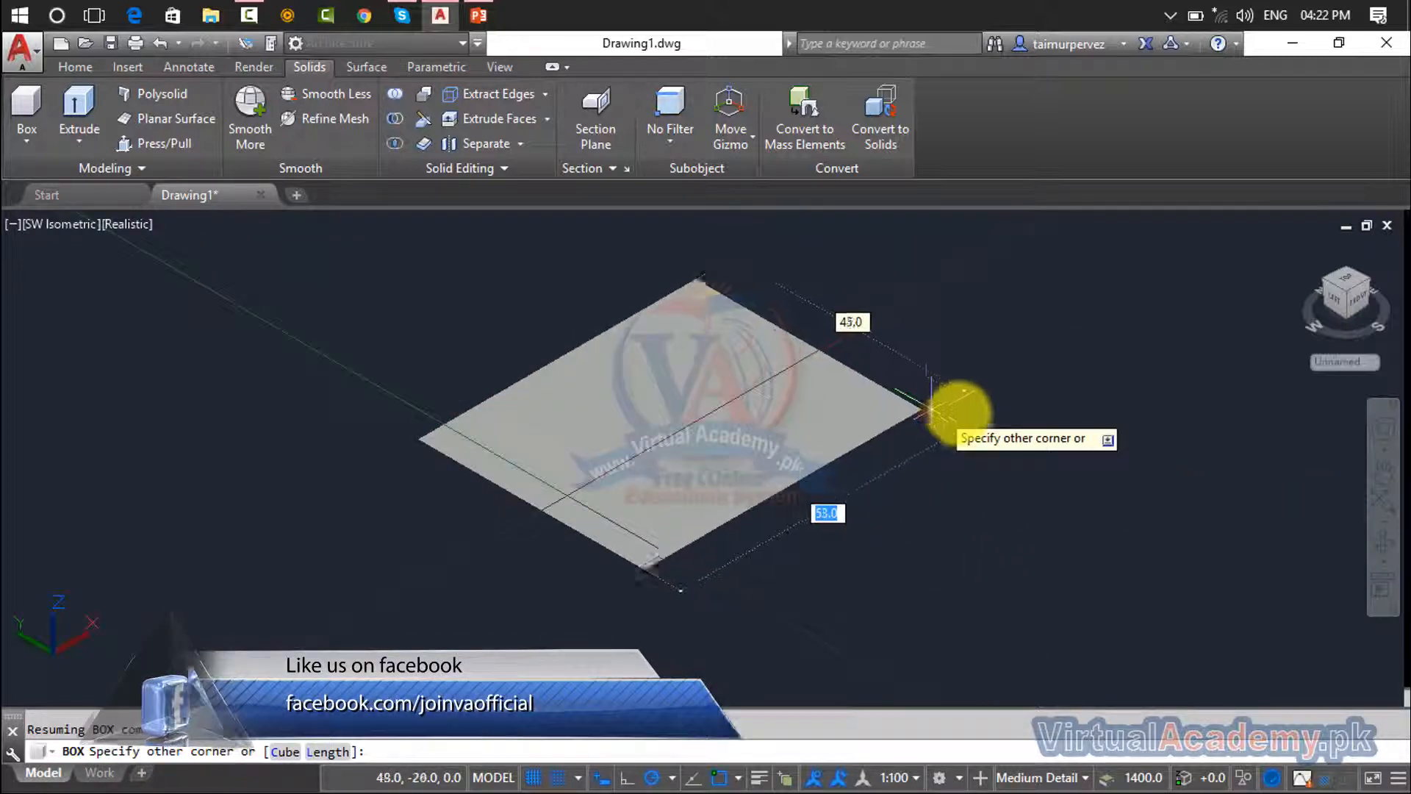
click(1200, 376)
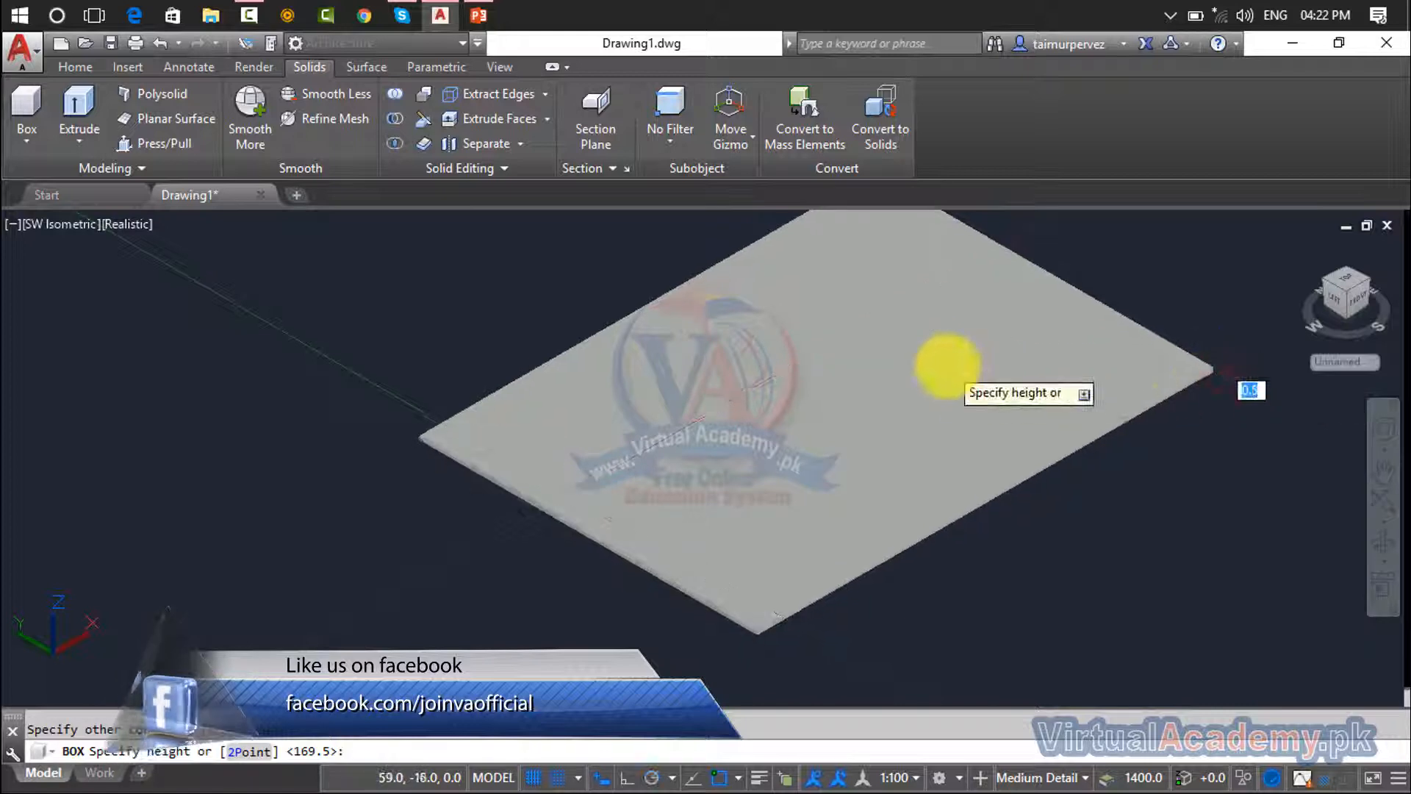
middle_drag(936, 368, 738, 494)
scroll(755, 359, down, 5)
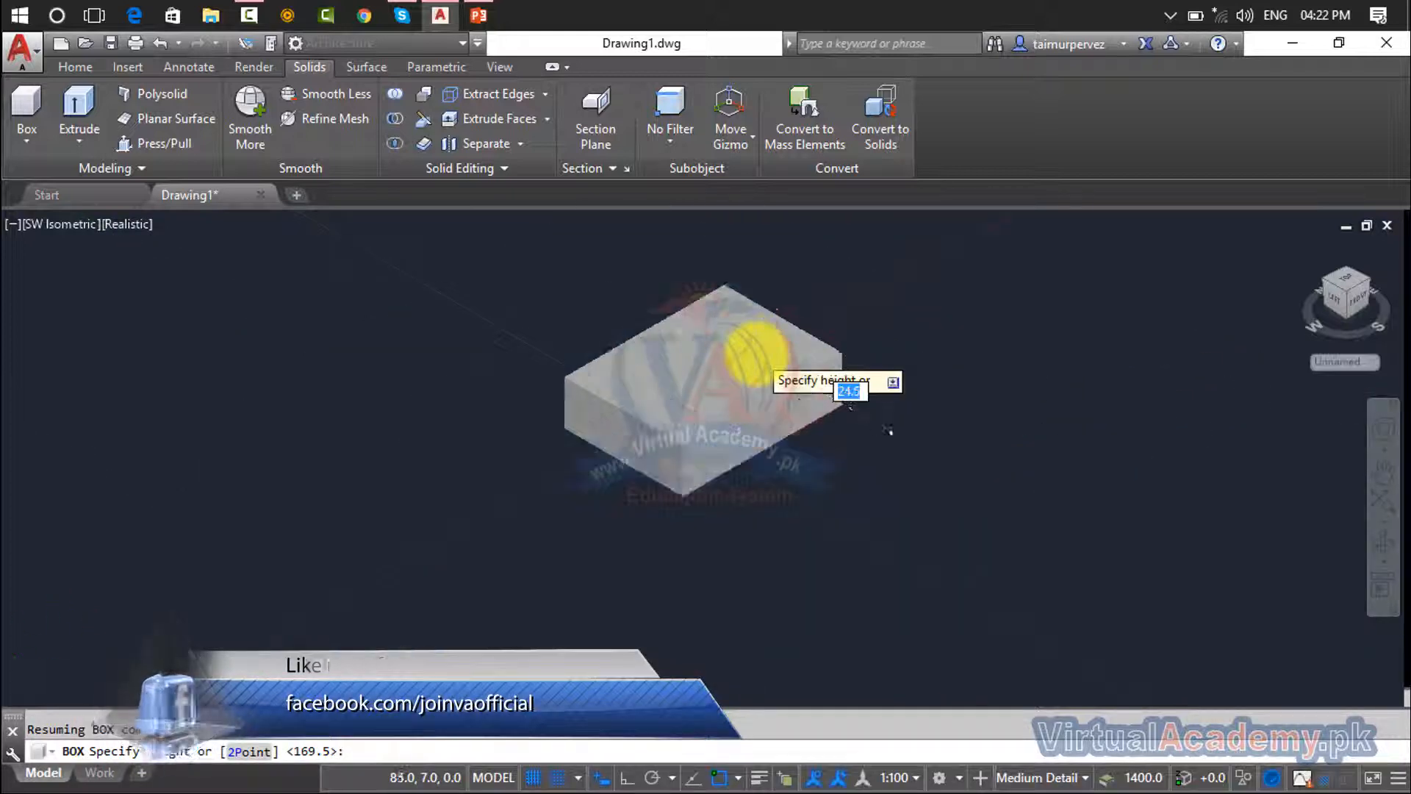
click(750, 271)
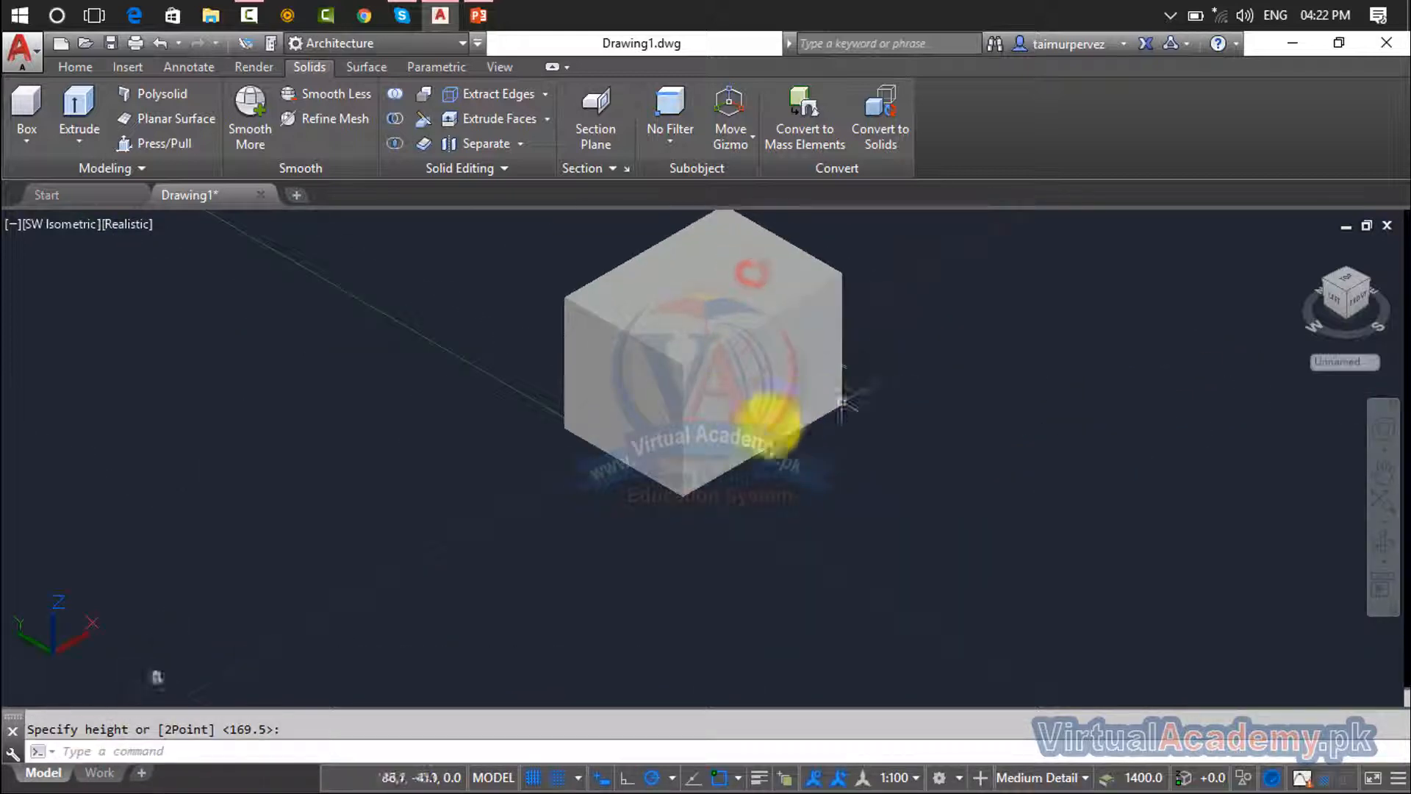
scroll(684, 363, up, 8)
scroll(684, 363, down, 4)
mouse_move(683, 363)
middle_down()
mouse_move(692, 417)
mouse_move(649, 440)
middle_up()
scroll(676, 405, down, 2)
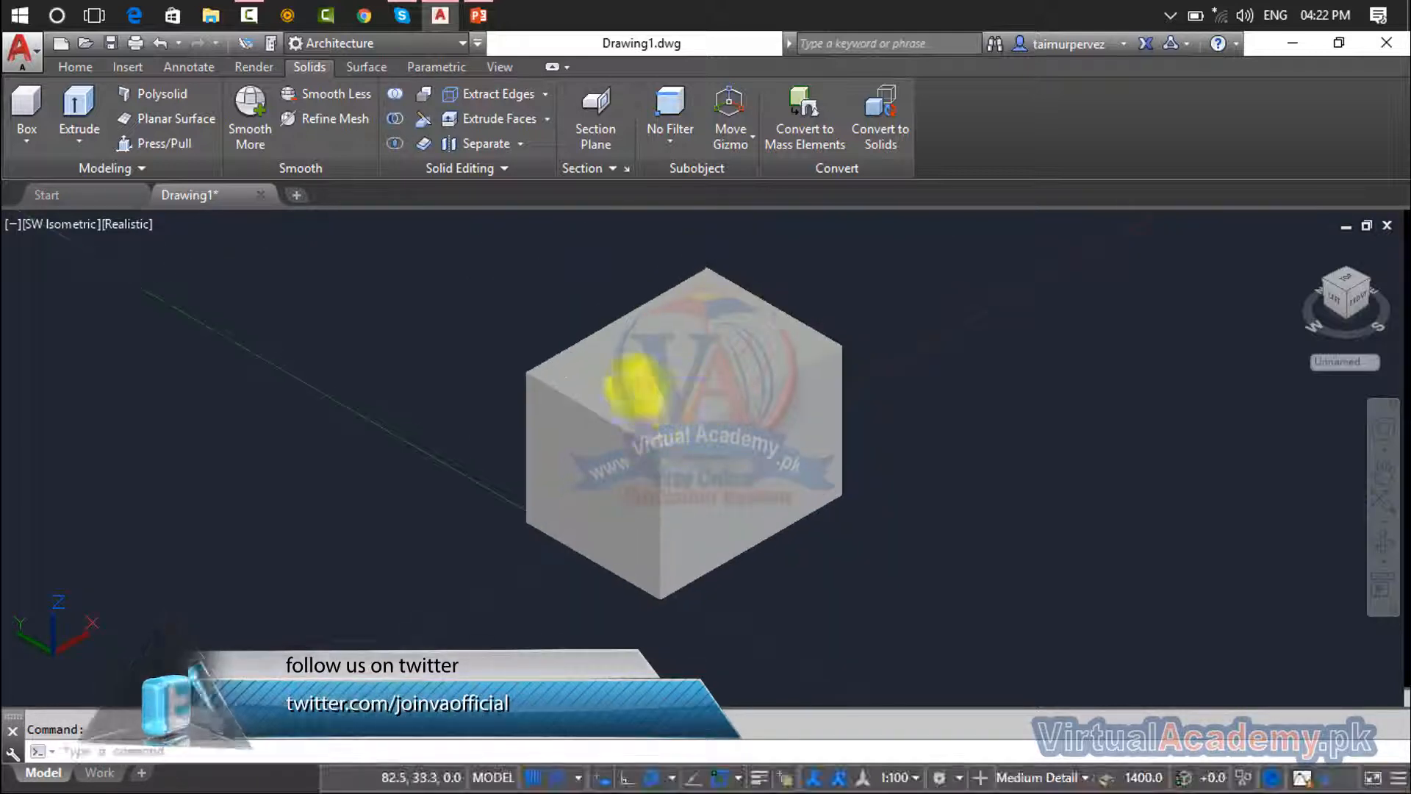
Display the rendering tools and check which ribbon tabs are enabled for display
click(255, 66)
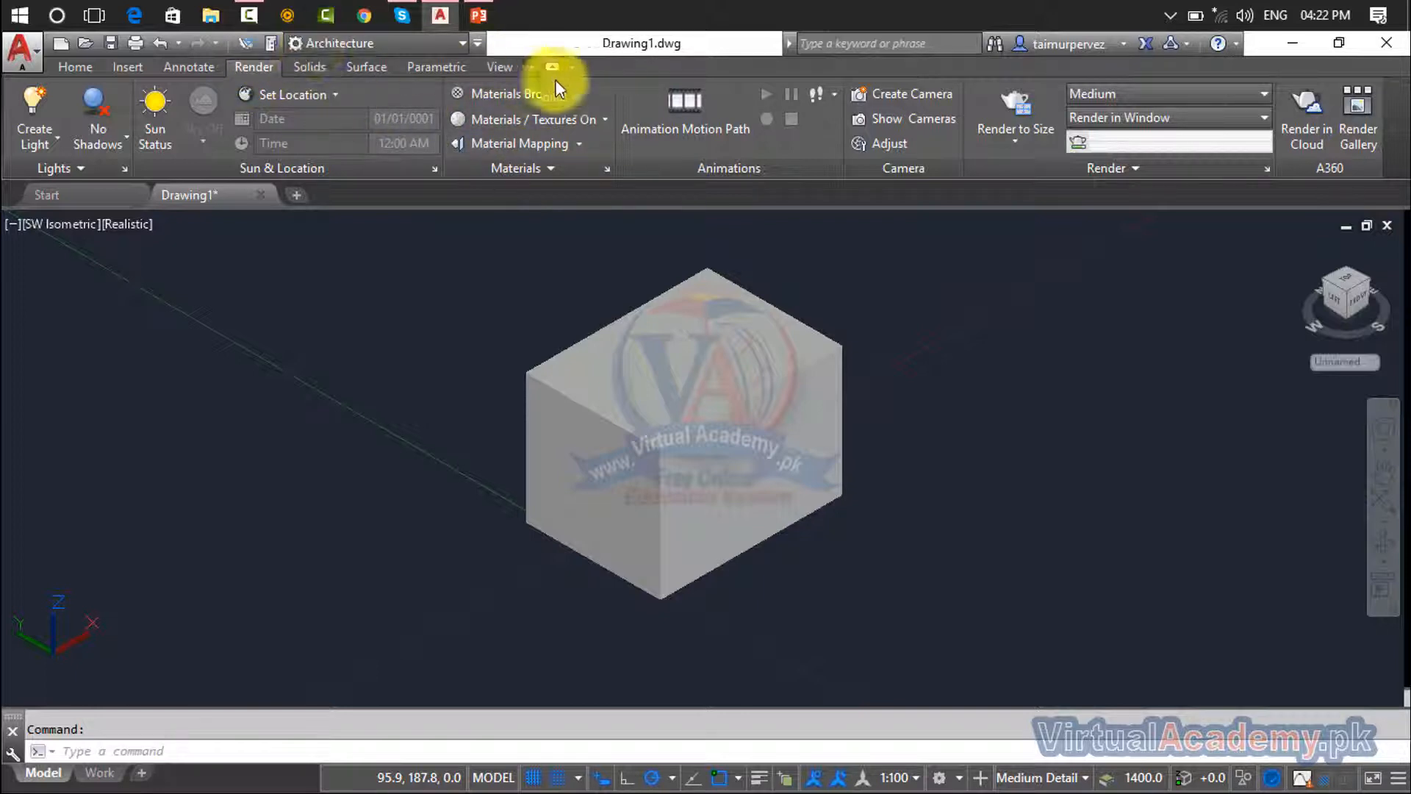
right_click(581, 73)
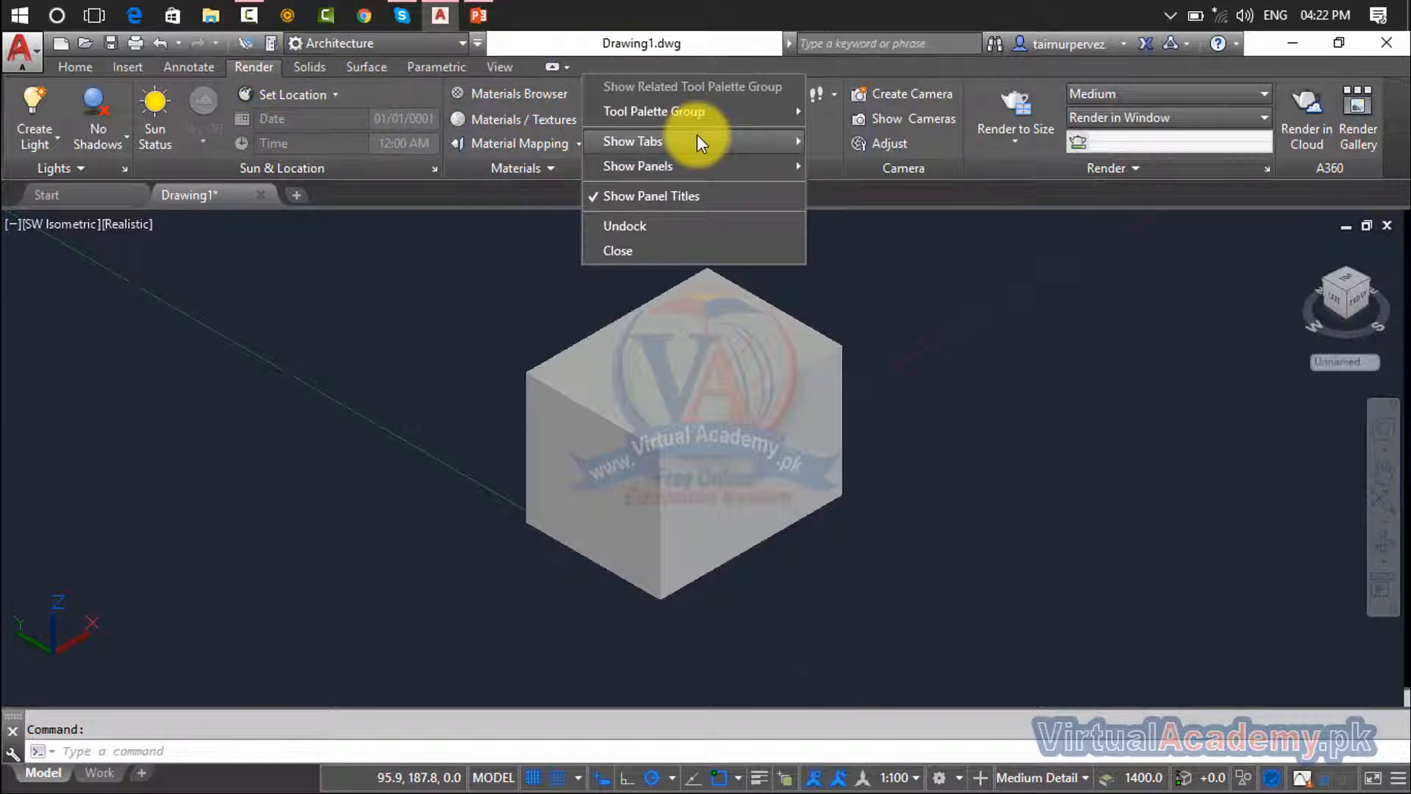
mouse_move(697, 134)
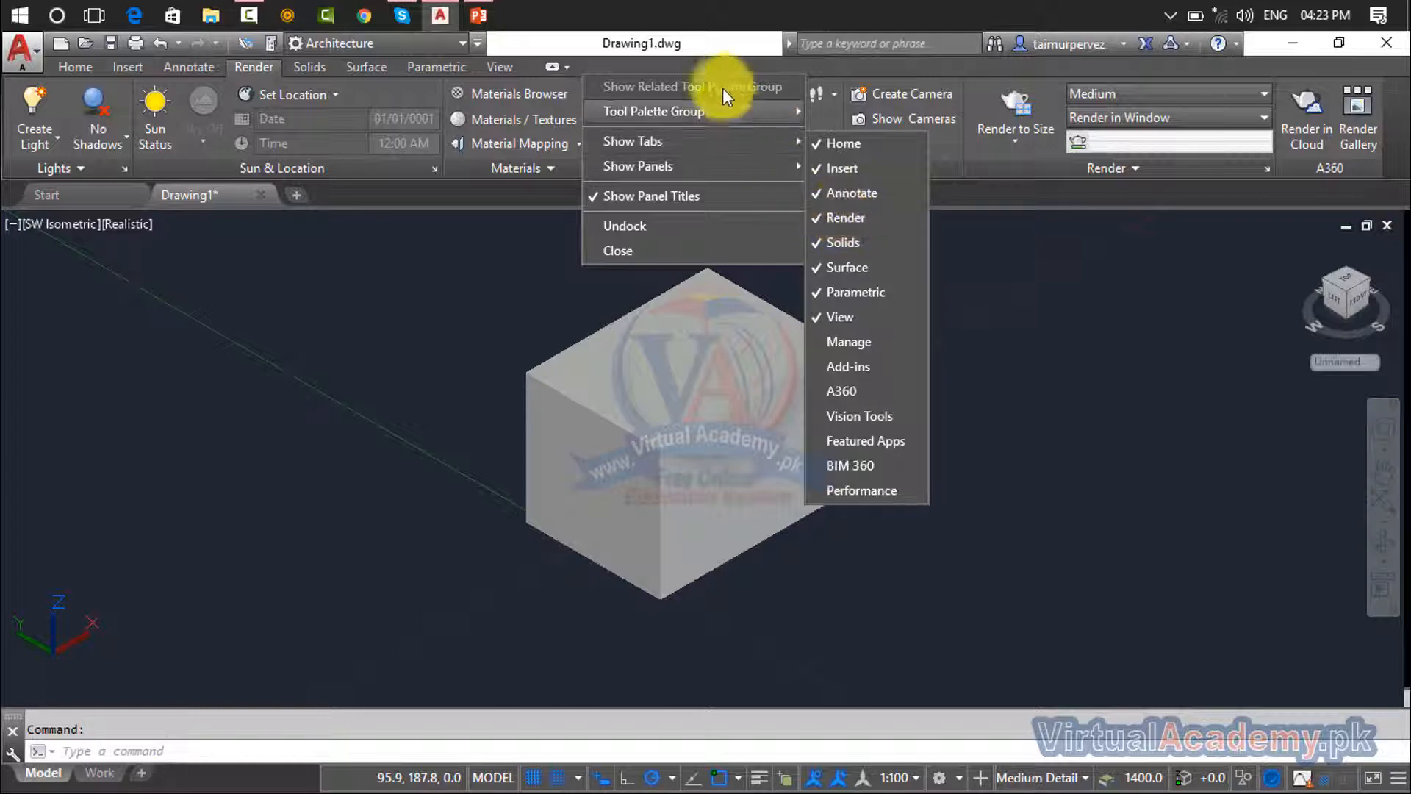
click(773, 80)
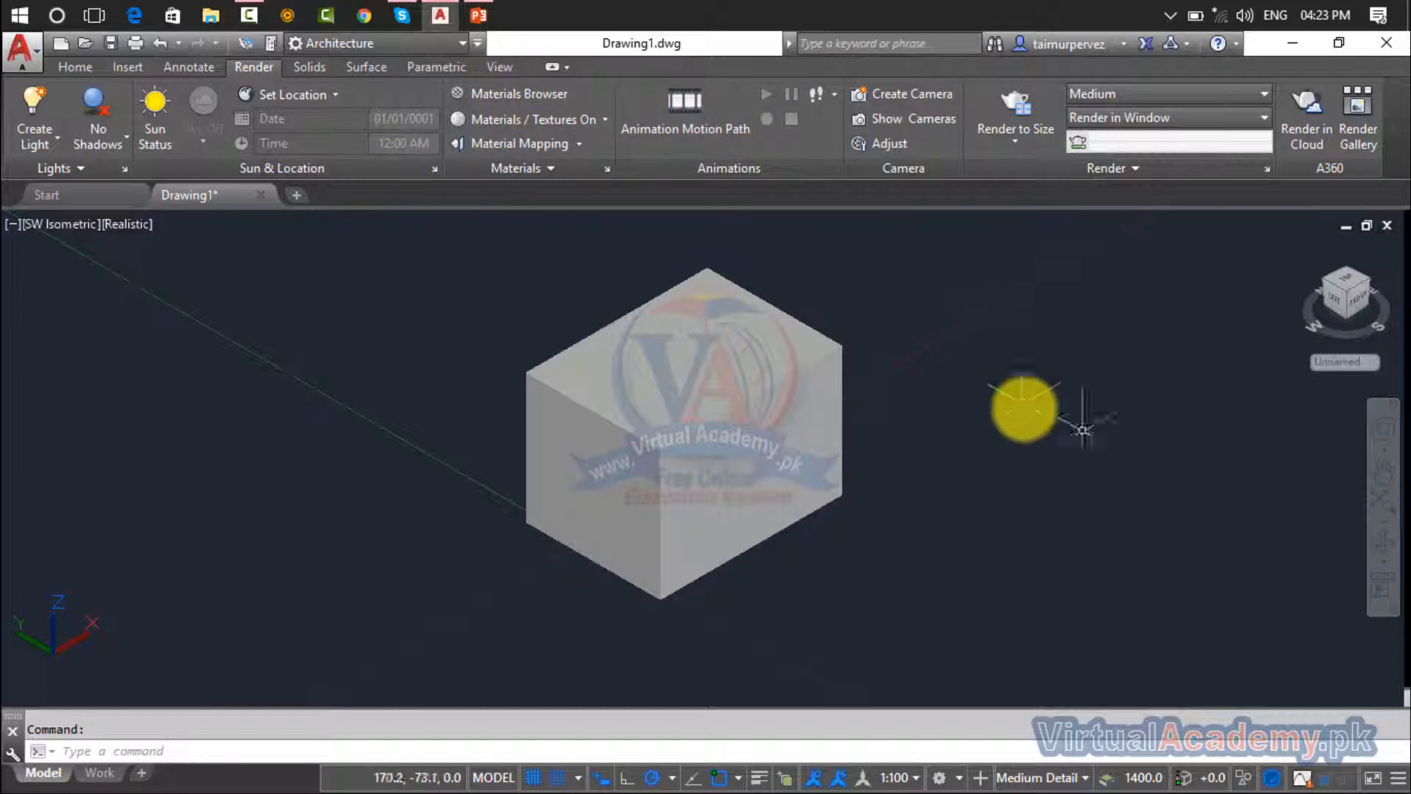
Open the Materials Browser and look through the materials in the document
click(473, 94)
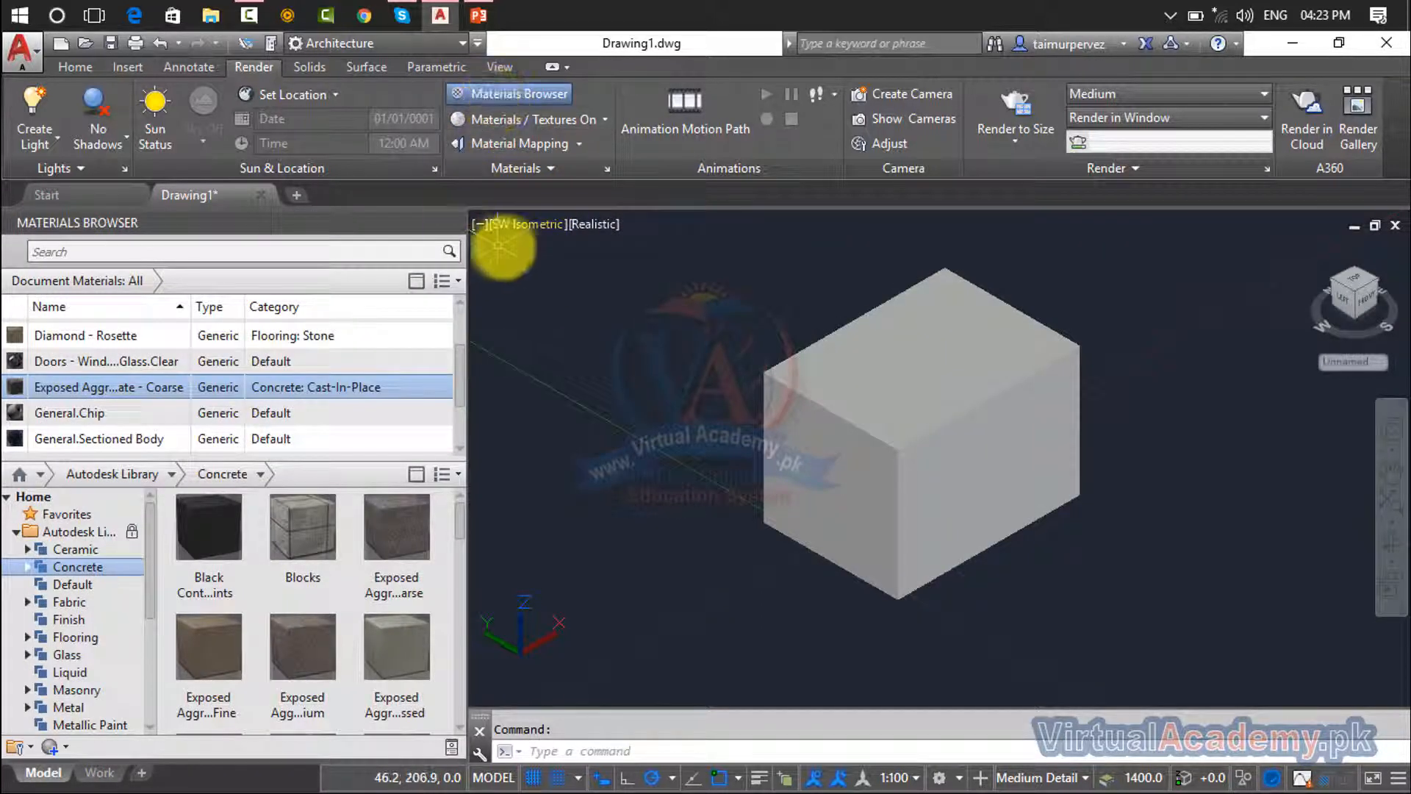
scroll(291, 341, up, 1)
scroll(285, 335, down, 3)
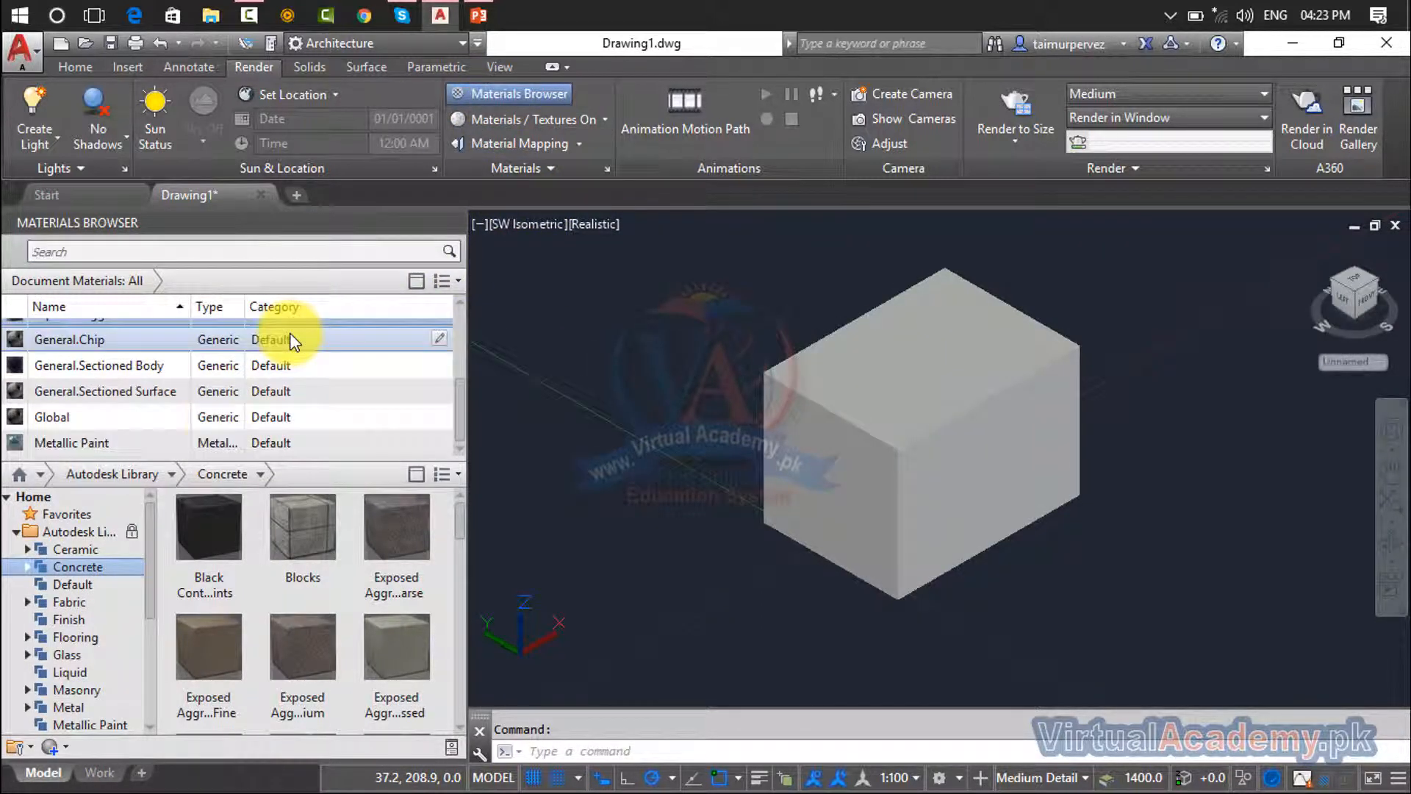
Collapse the Autodesk Library and Home folders, and return to the first entries of the document materials
click(16, 532)
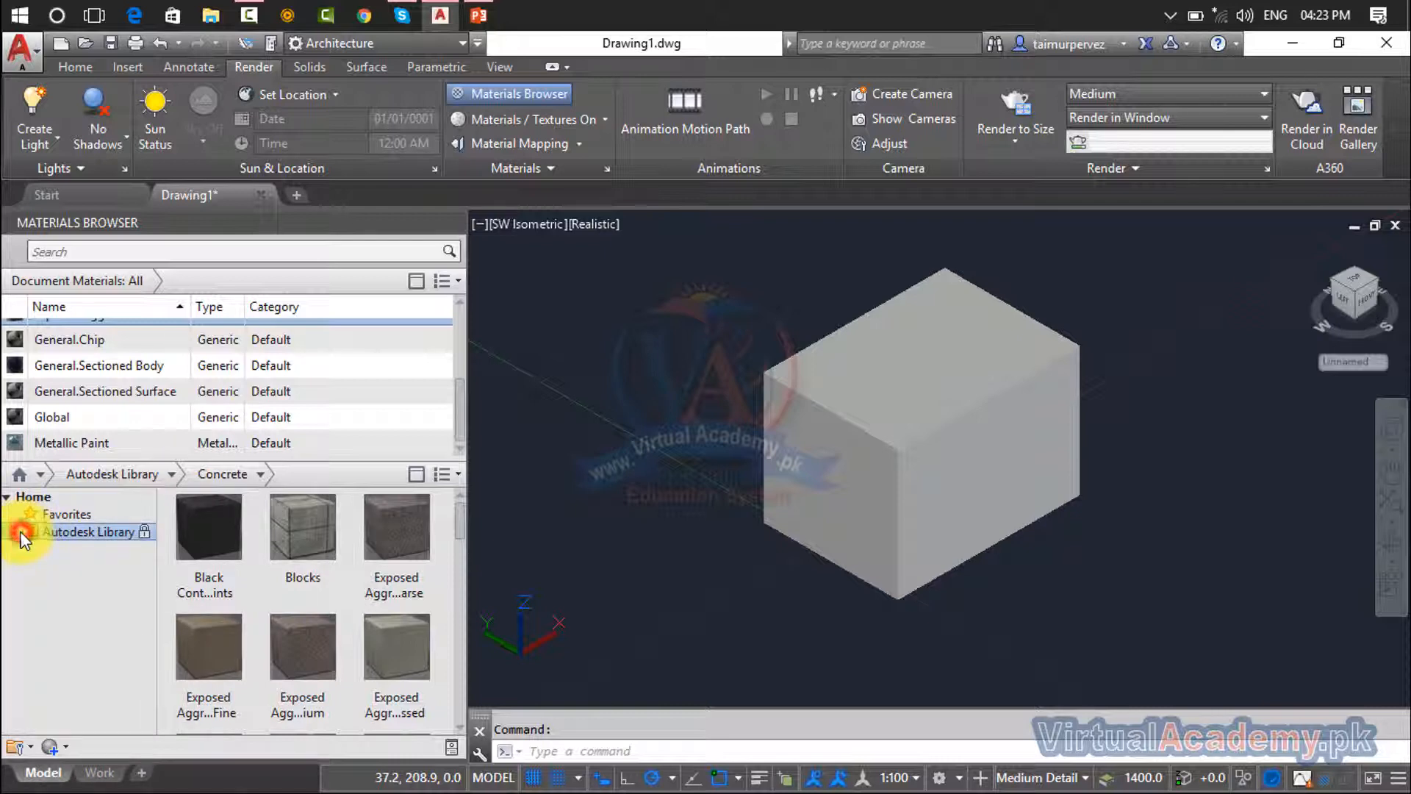
click(8, 497)
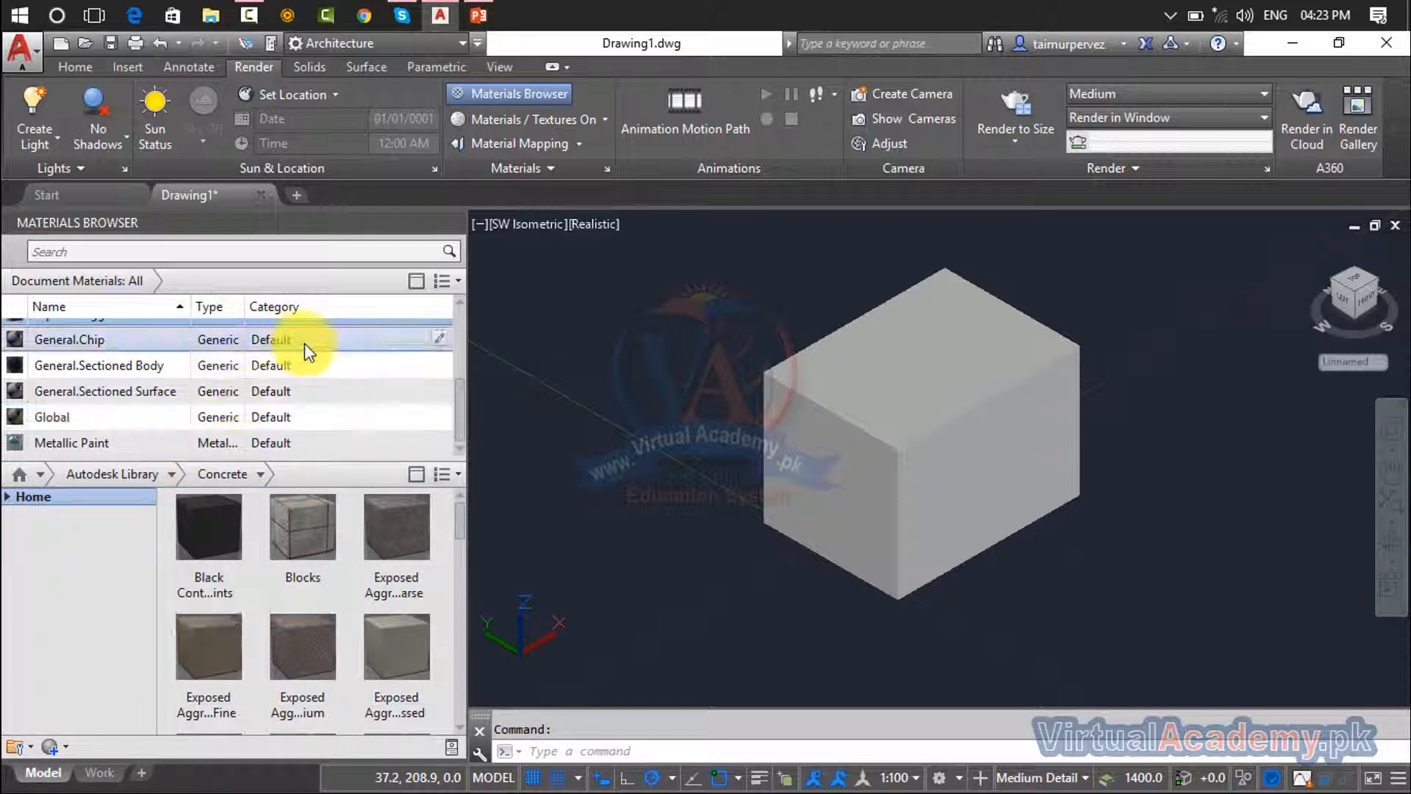
click(30, 321)
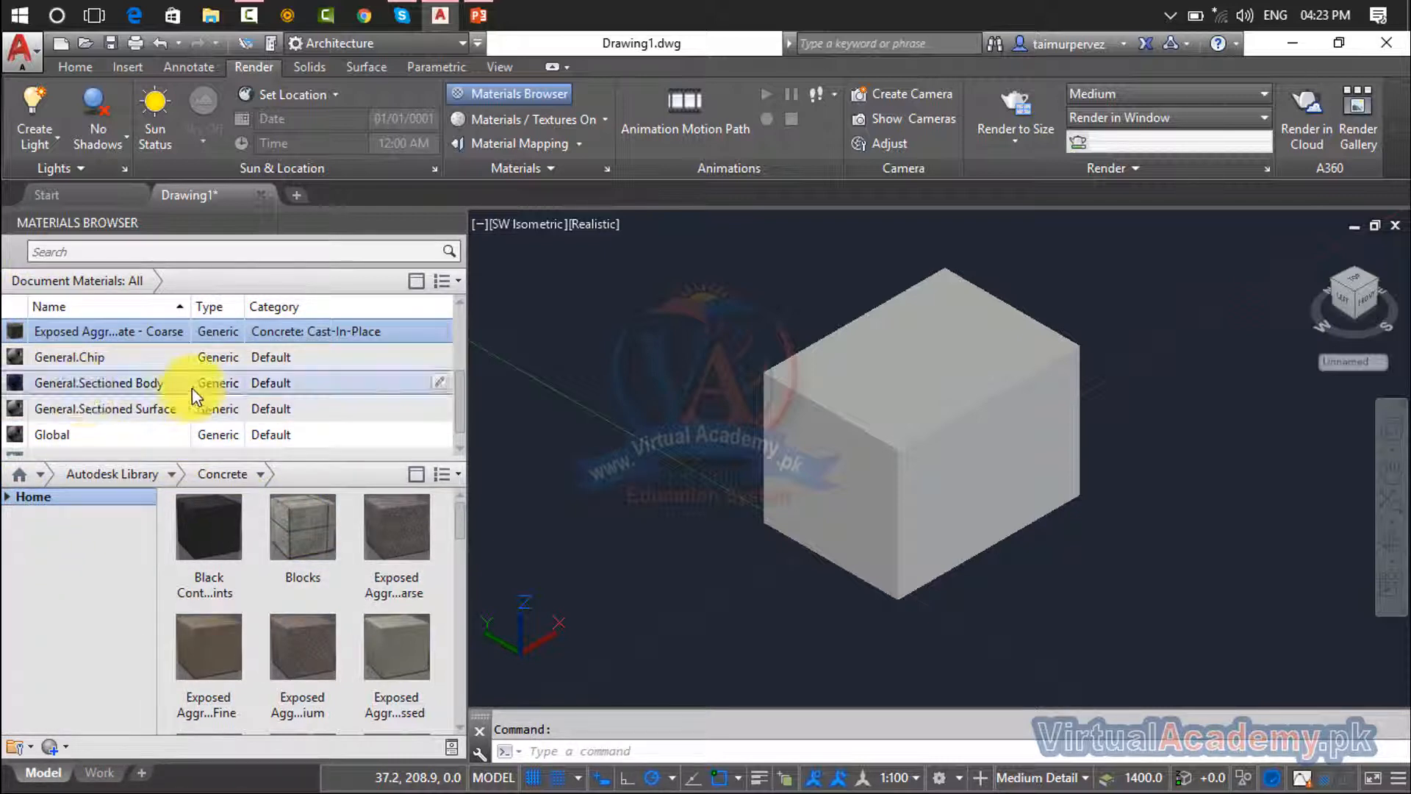
scroll(178, 354, up, 2)
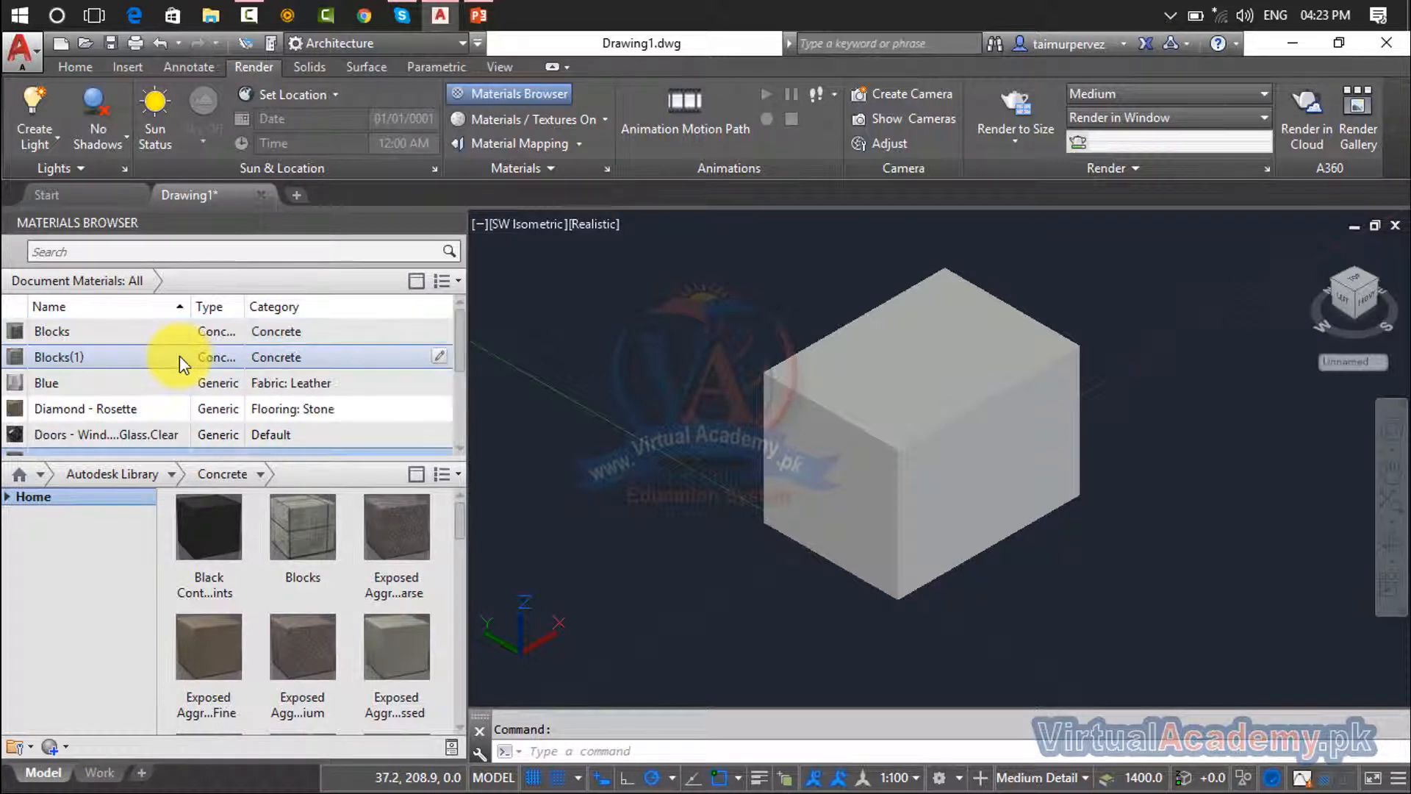
View the display options for the document materials, and hide the library section and show it again
click(458, 280)
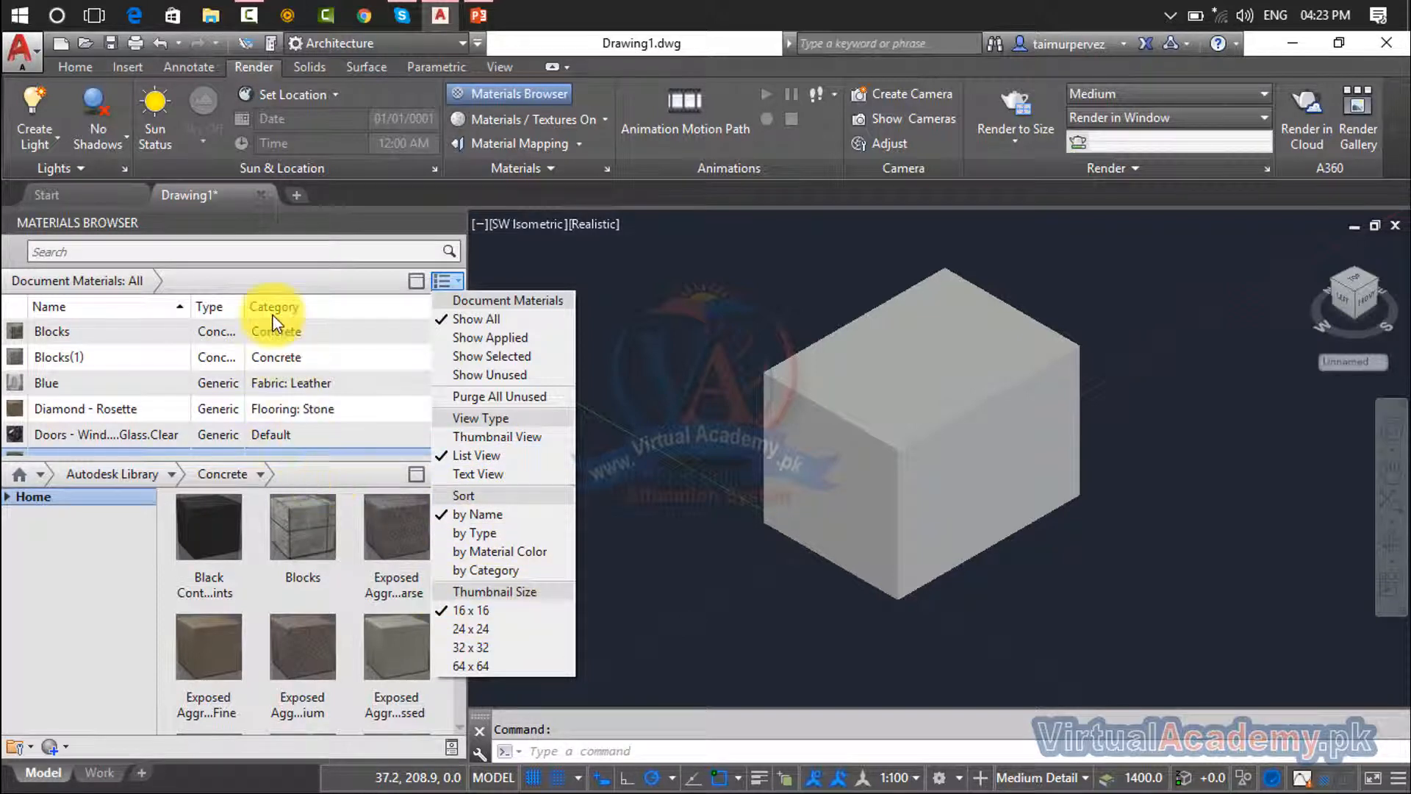
click(346, 280)
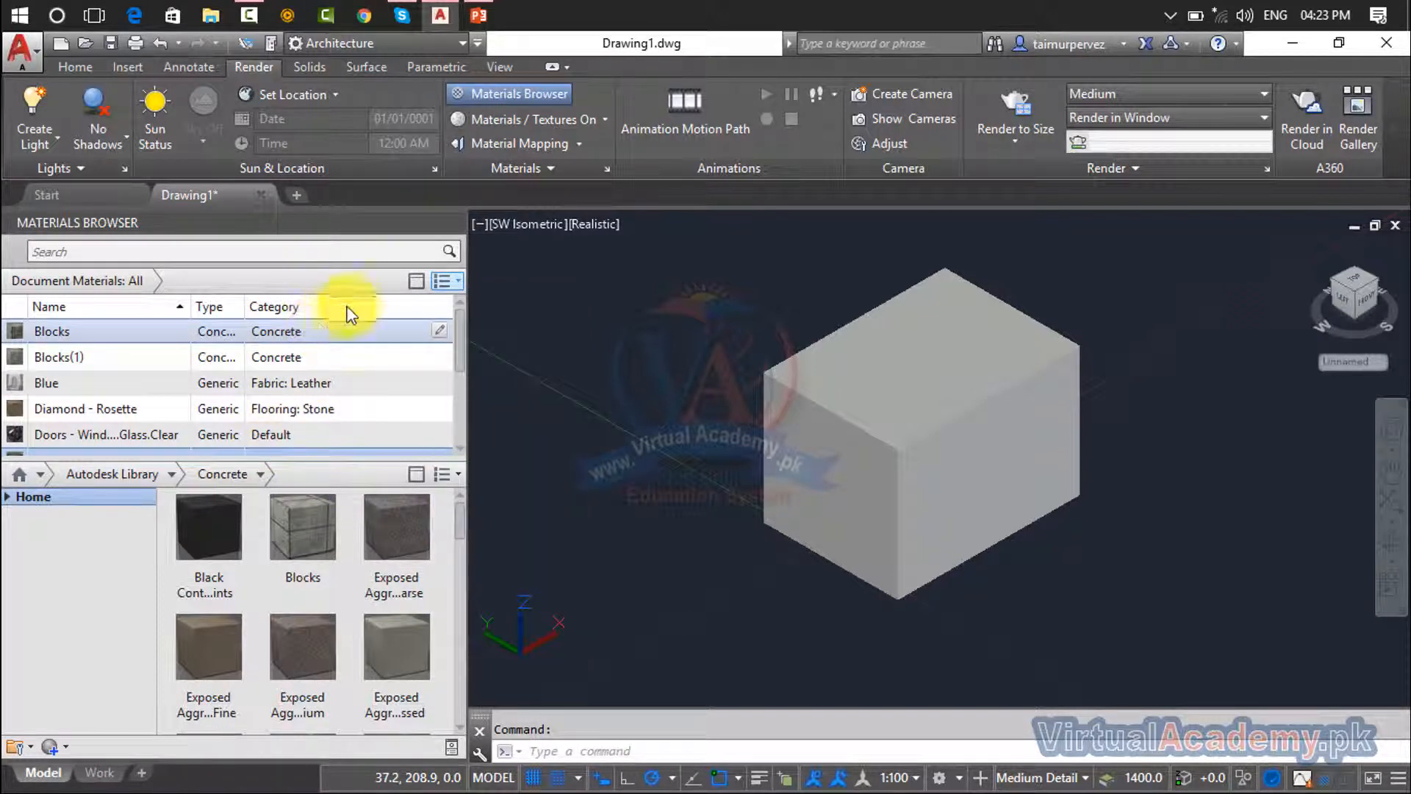
click(415, 283)
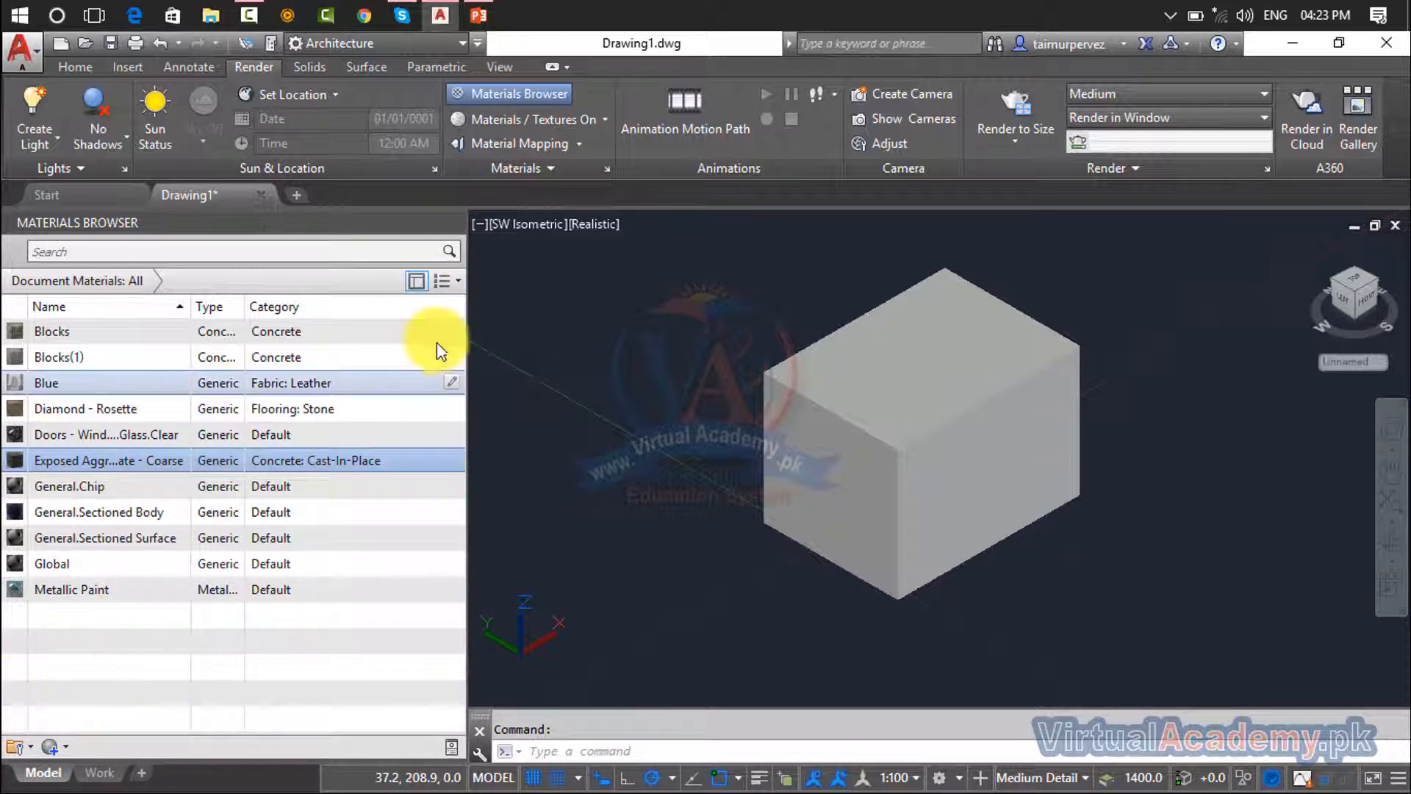
click(416, 282)
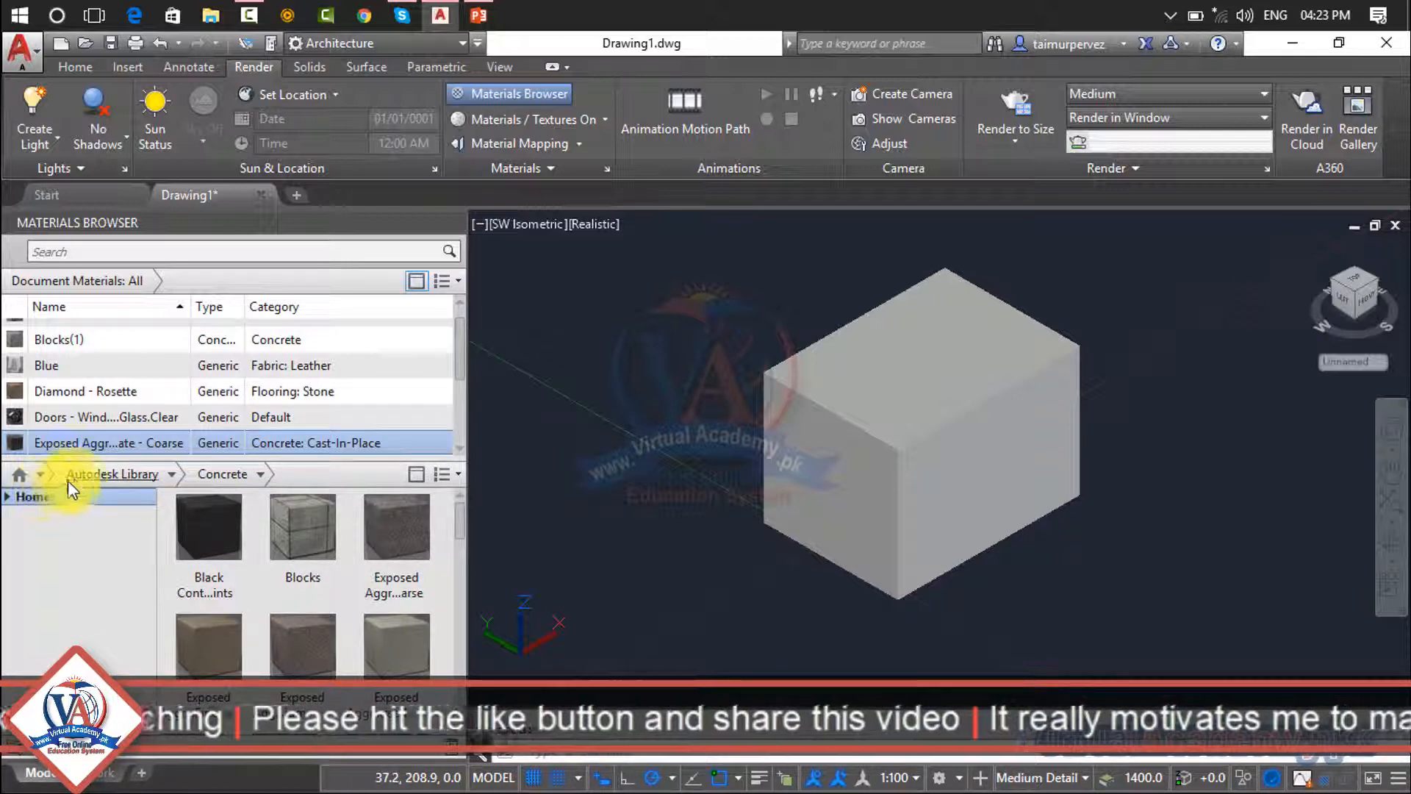
Expand Home and the Autodesk Library, and show all its materials in Thumbnail View
click(5, 498)
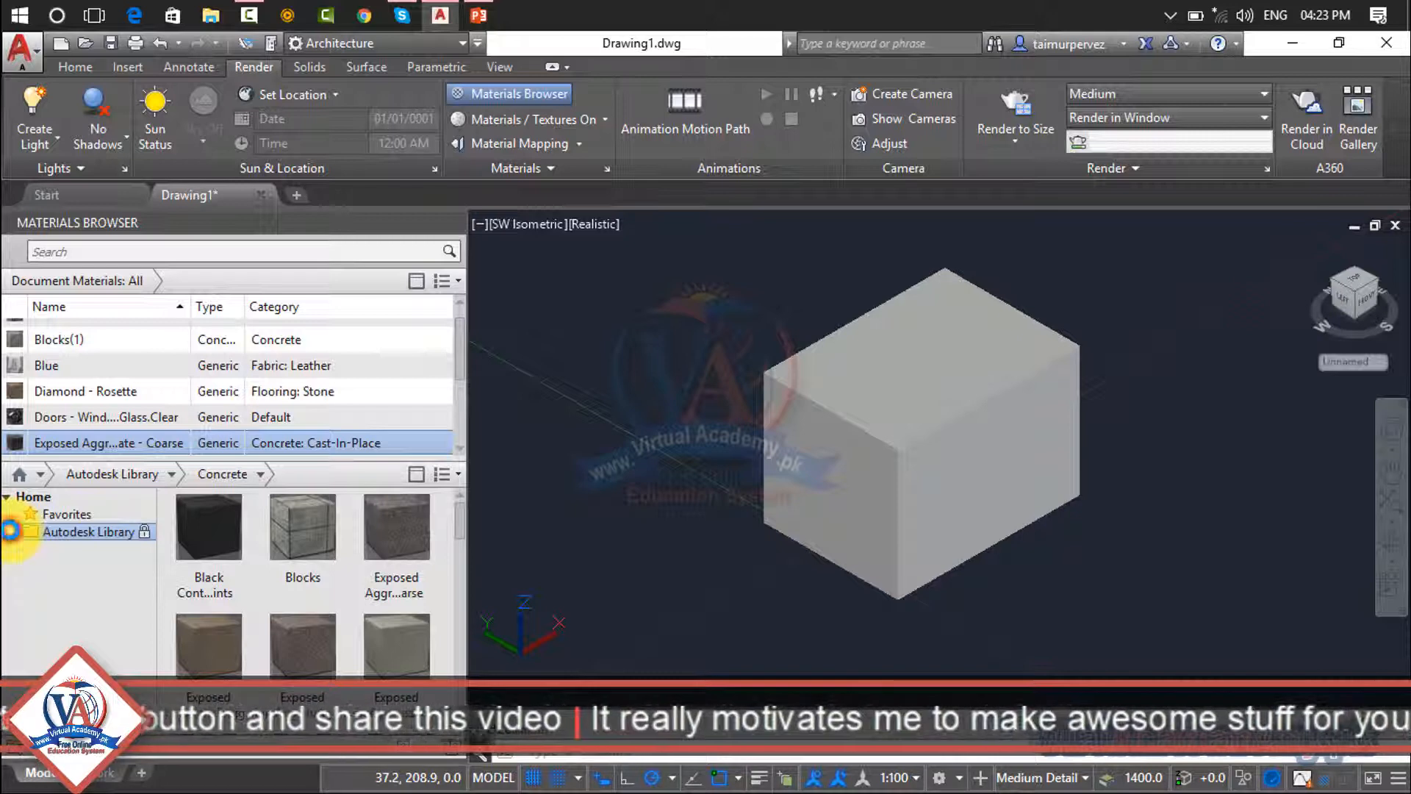
click(13, 533)
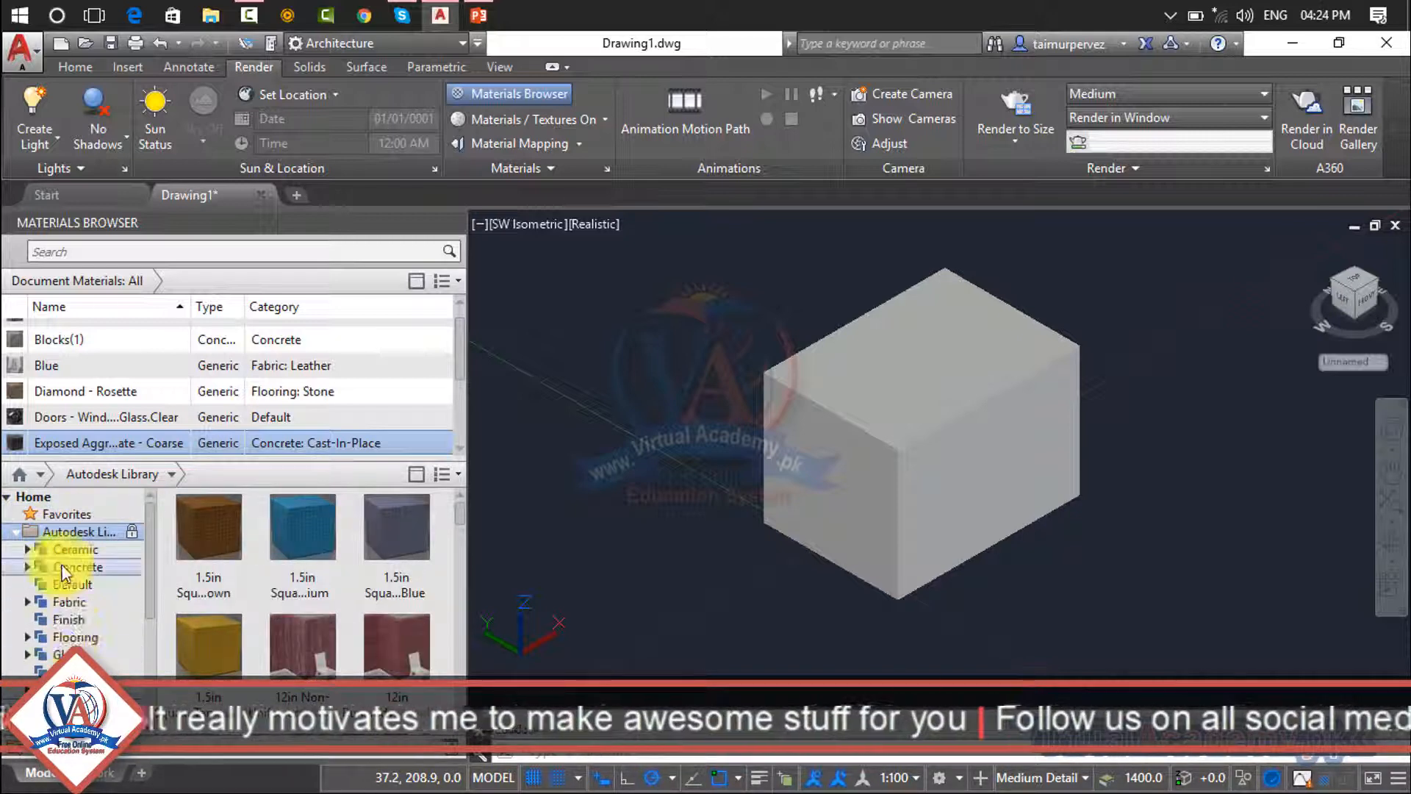
click(458, 475)
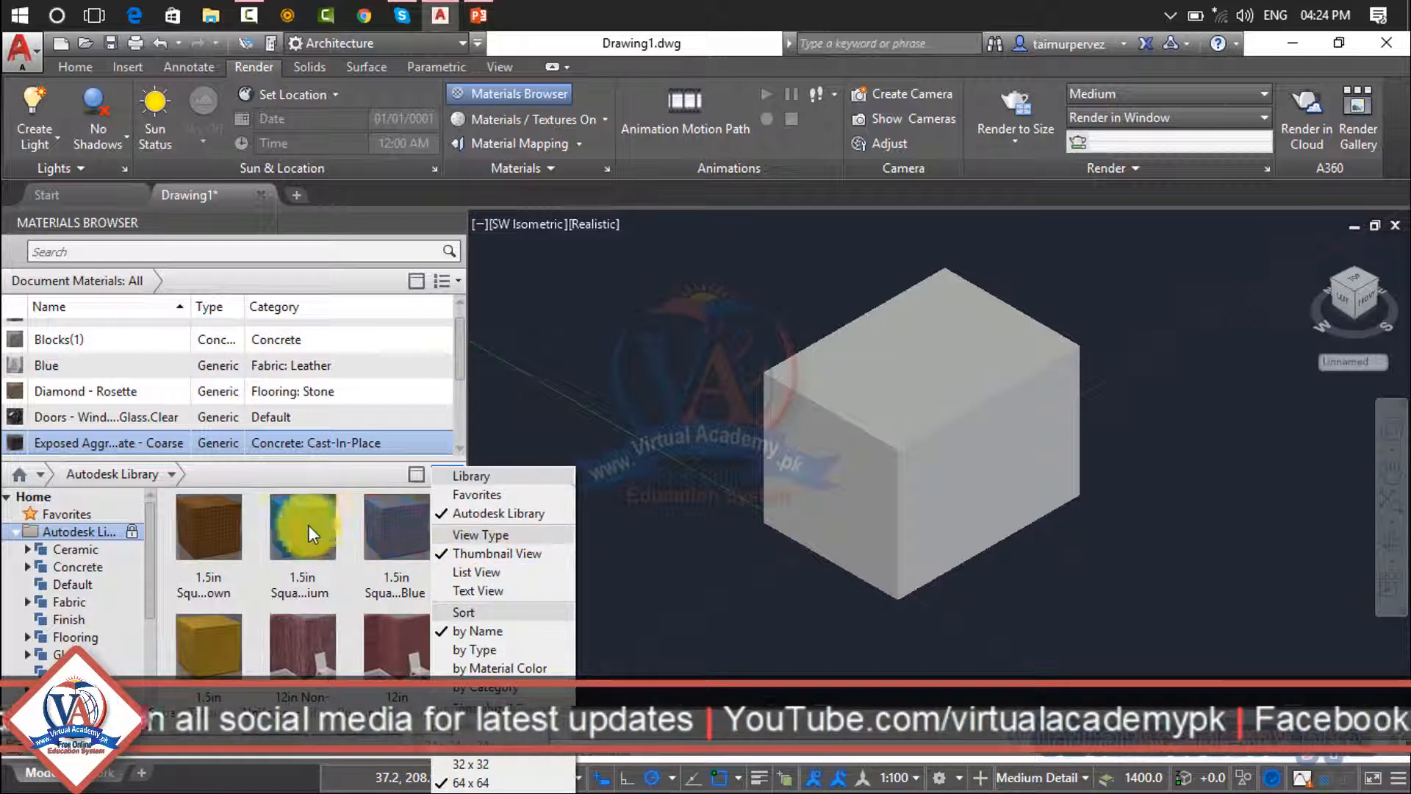
click(450, 559)
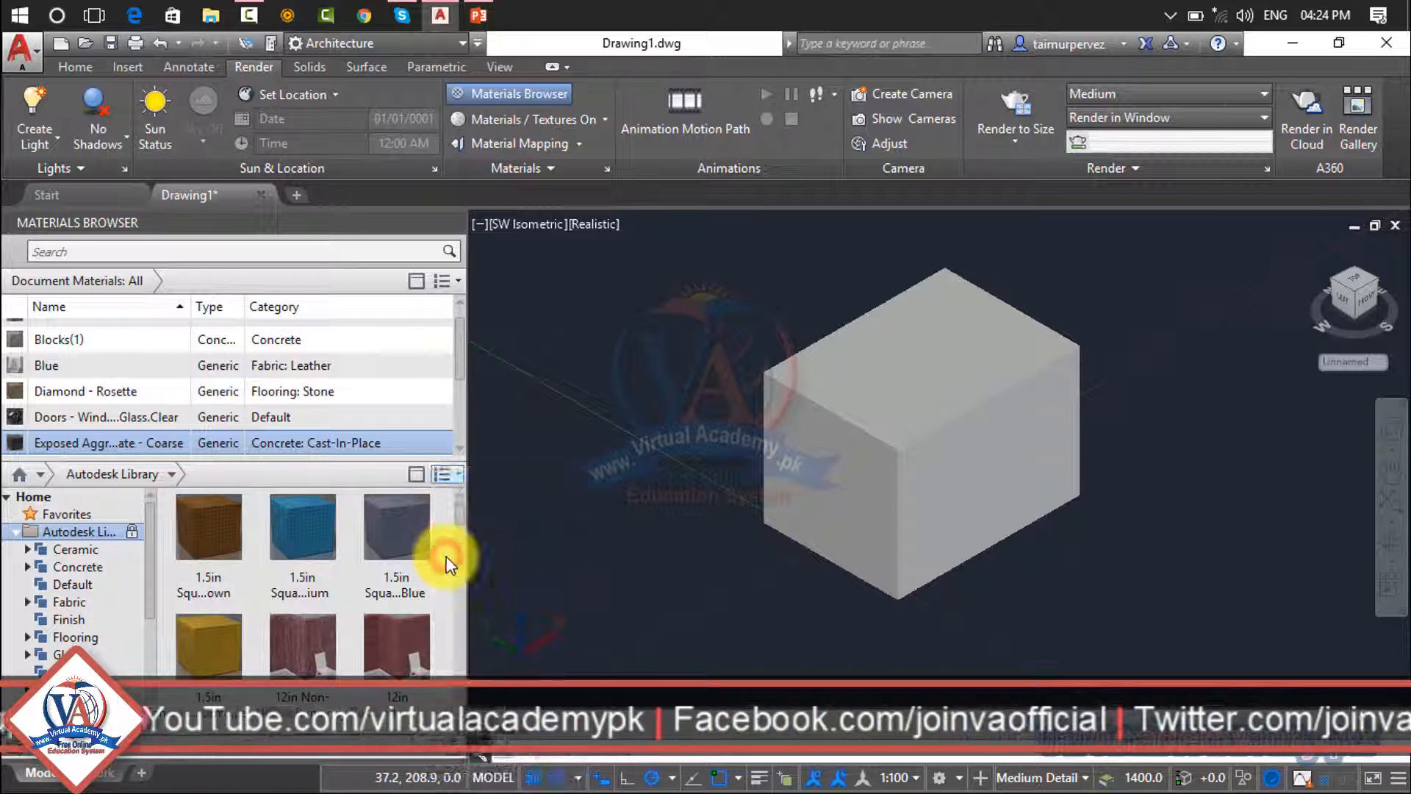
Try List View and Text View for the library materials, and return them to Thumbnail View
click(448, 479)
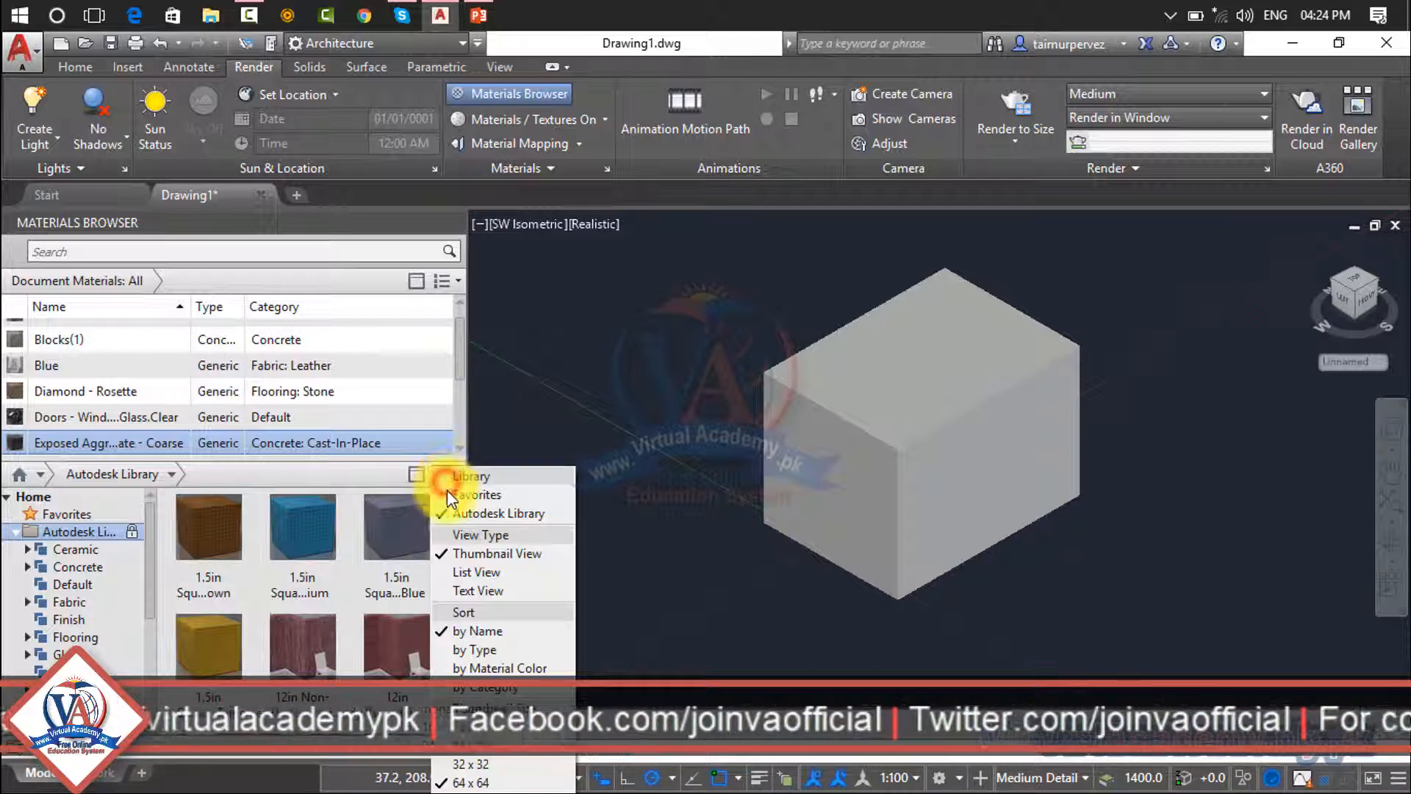
click(452, 570)
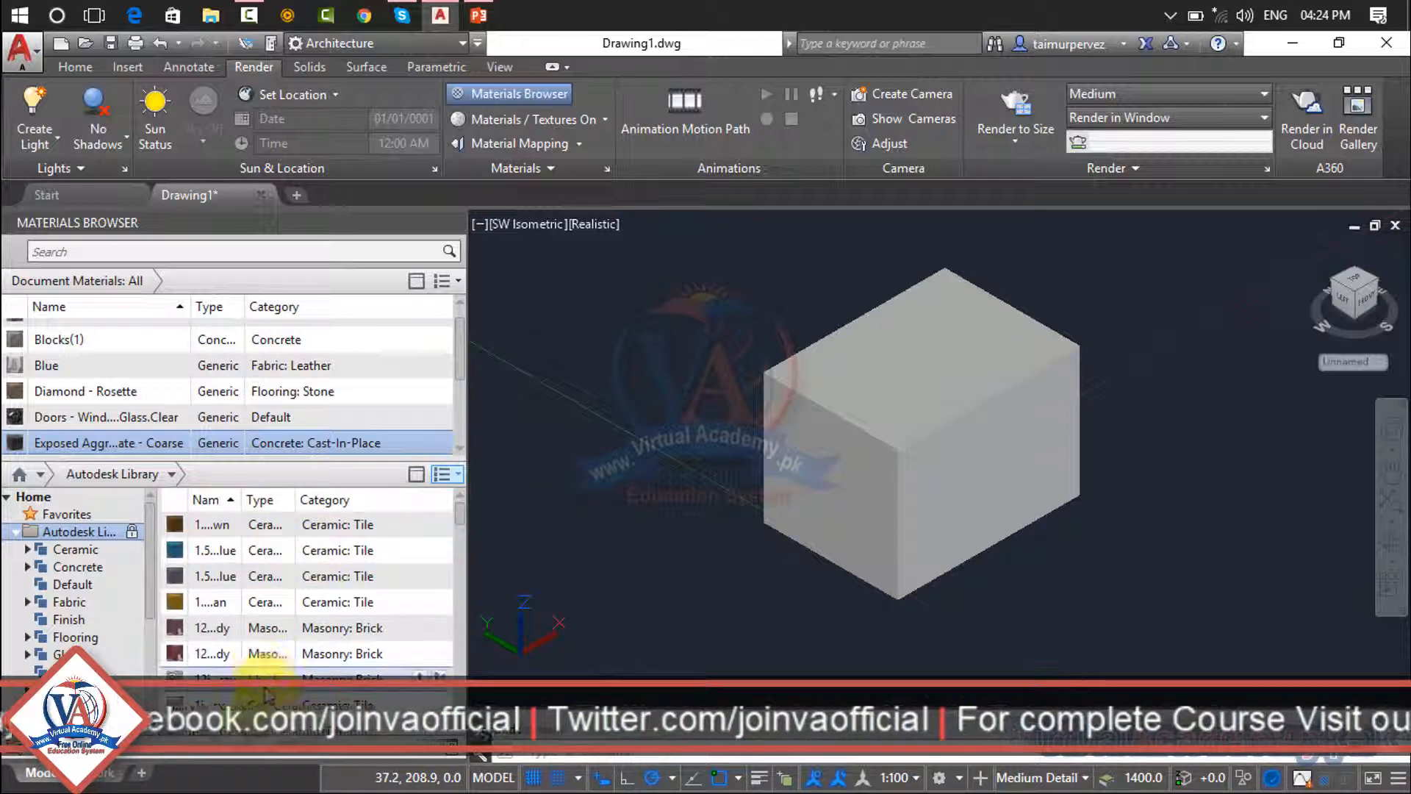
click(459, 489)
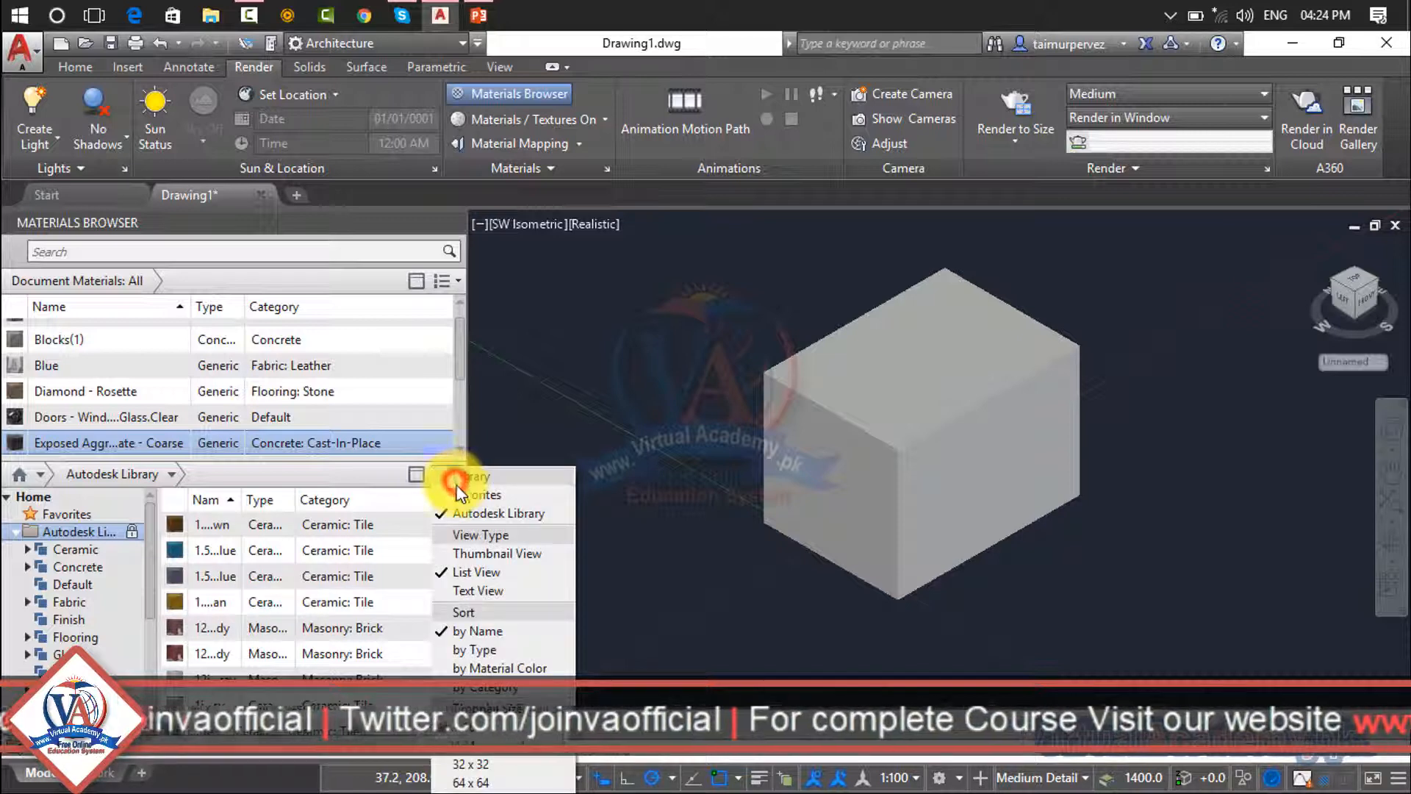
click(460, 588)
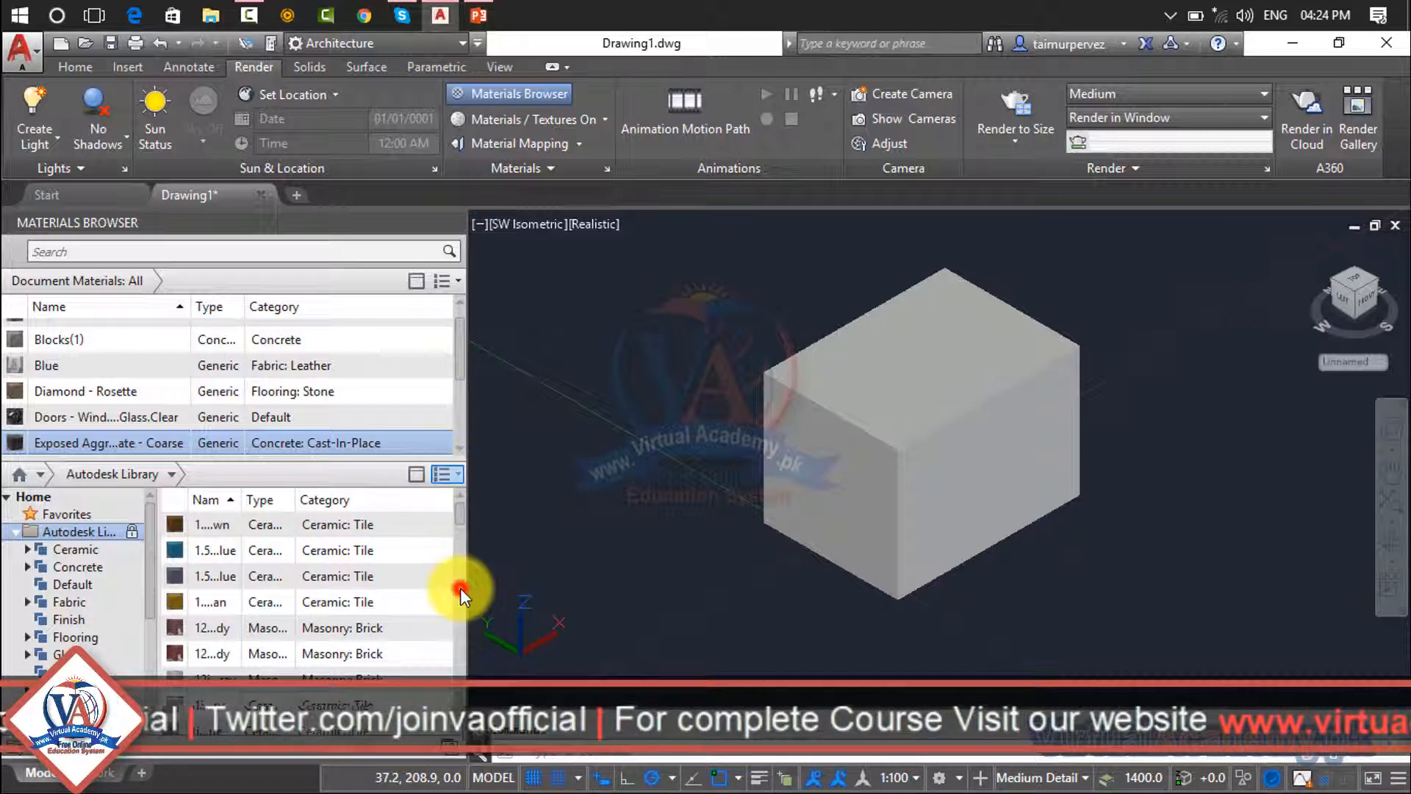
click(448, 476)
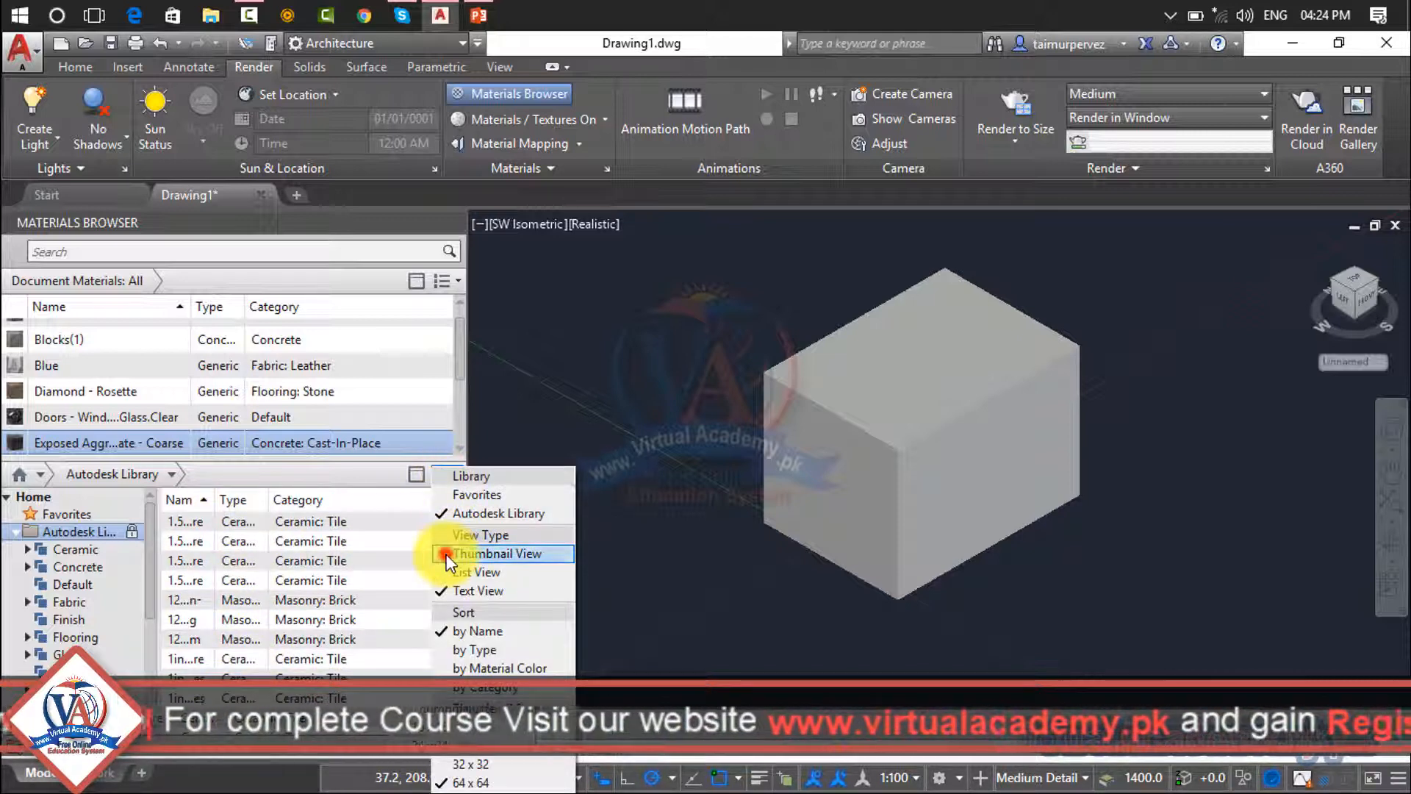
click(454, 554)
Try 32 x 32 thumbnails for the library materials, restore 64 x 64 and look through them
click(457, 473)
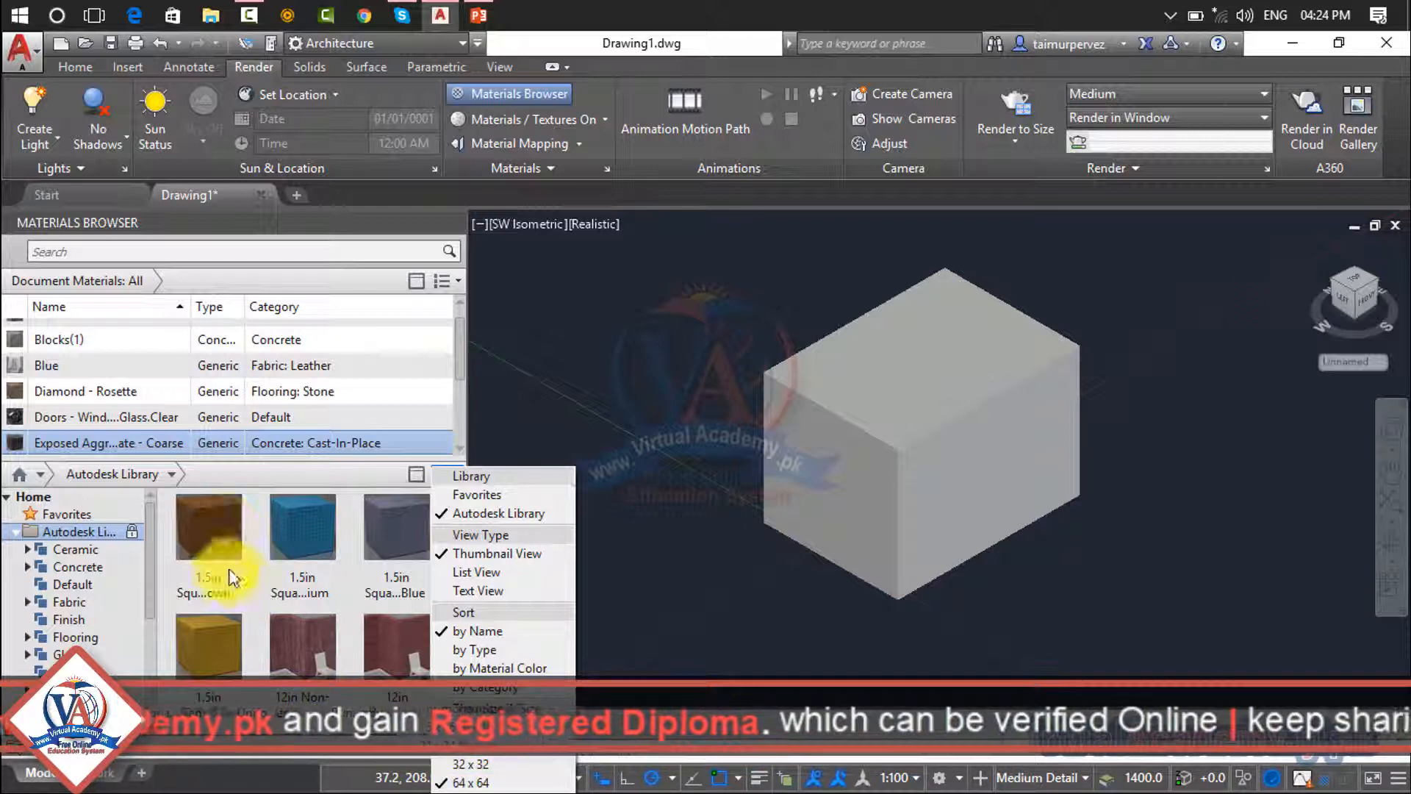
click(480, 764)
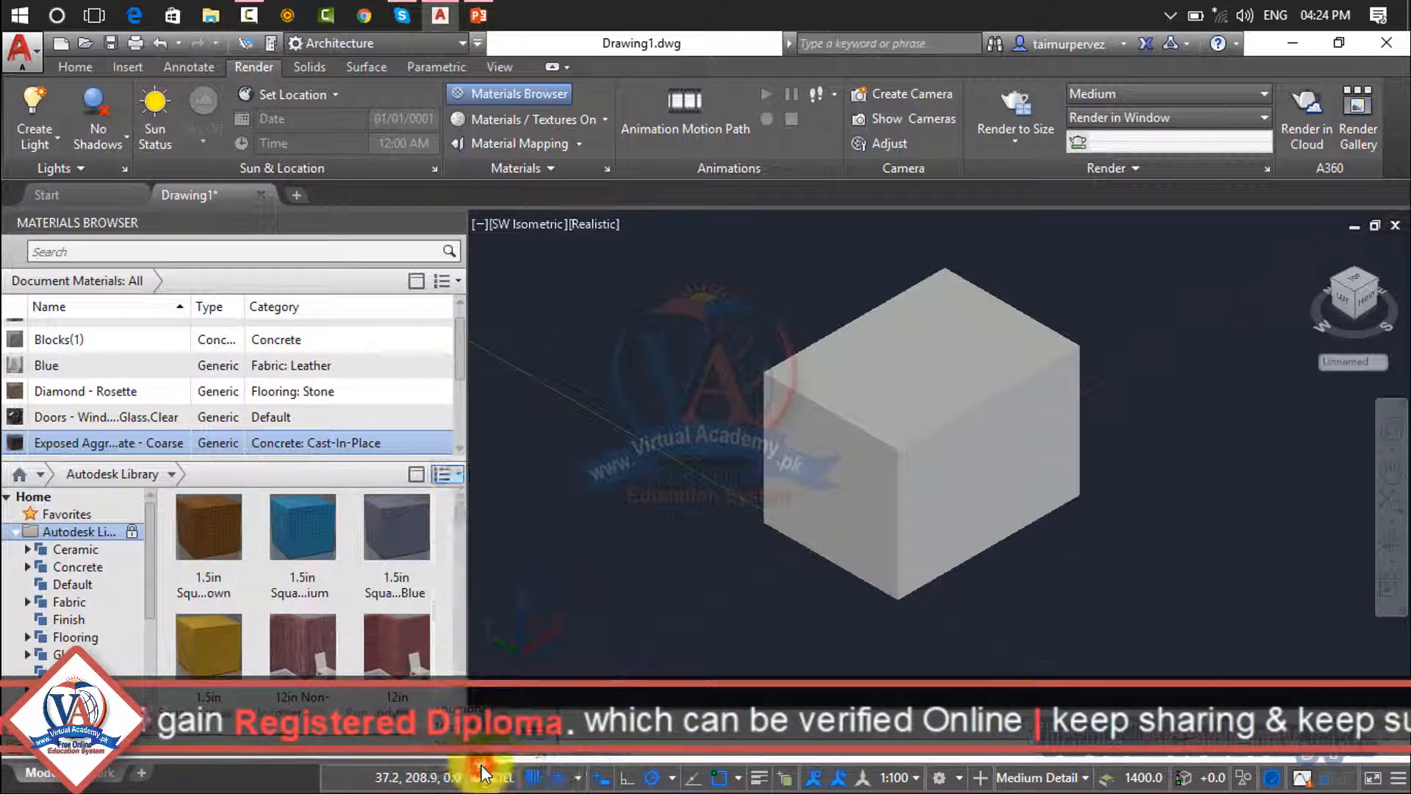
click(456, 476)
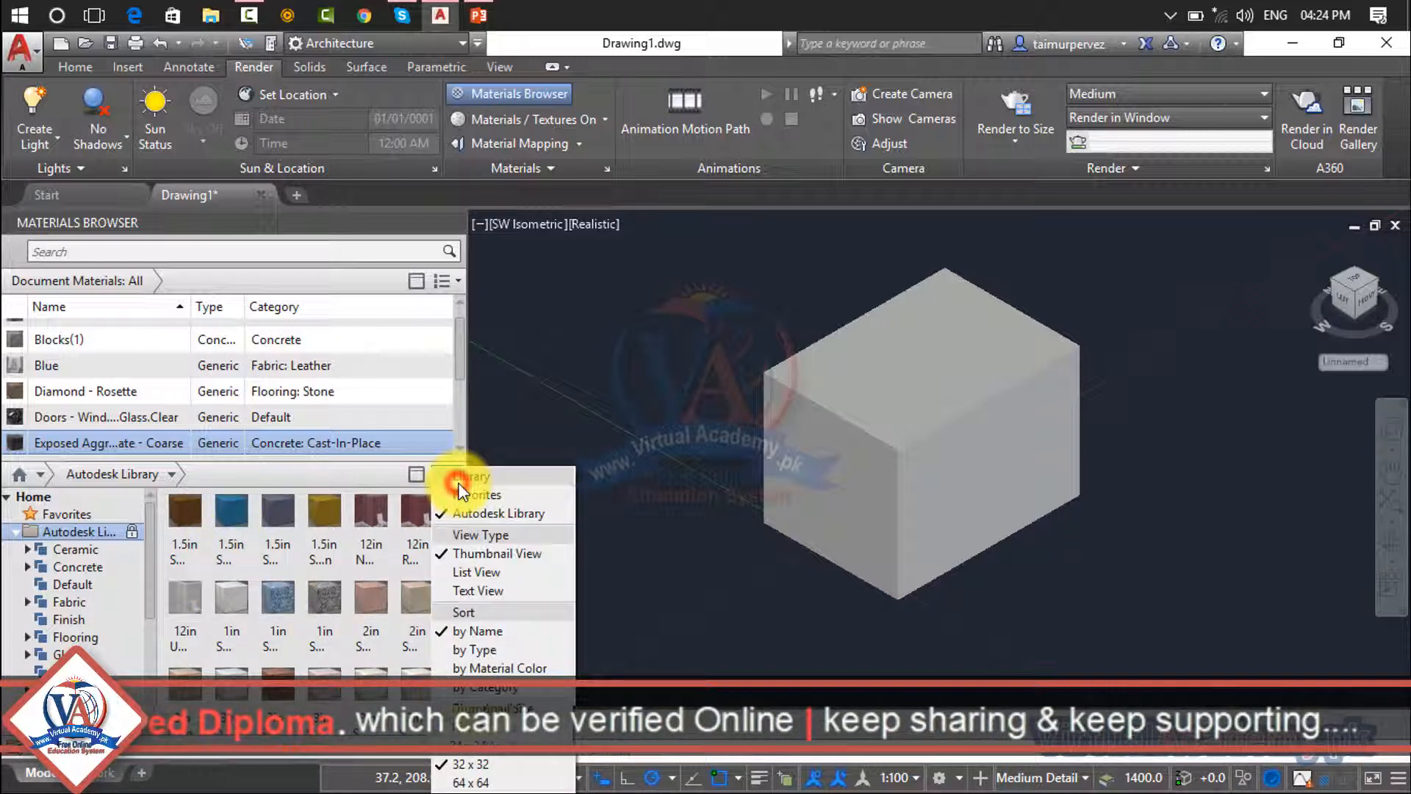
click(471, 782)
scroll(433, 514, down, 3)
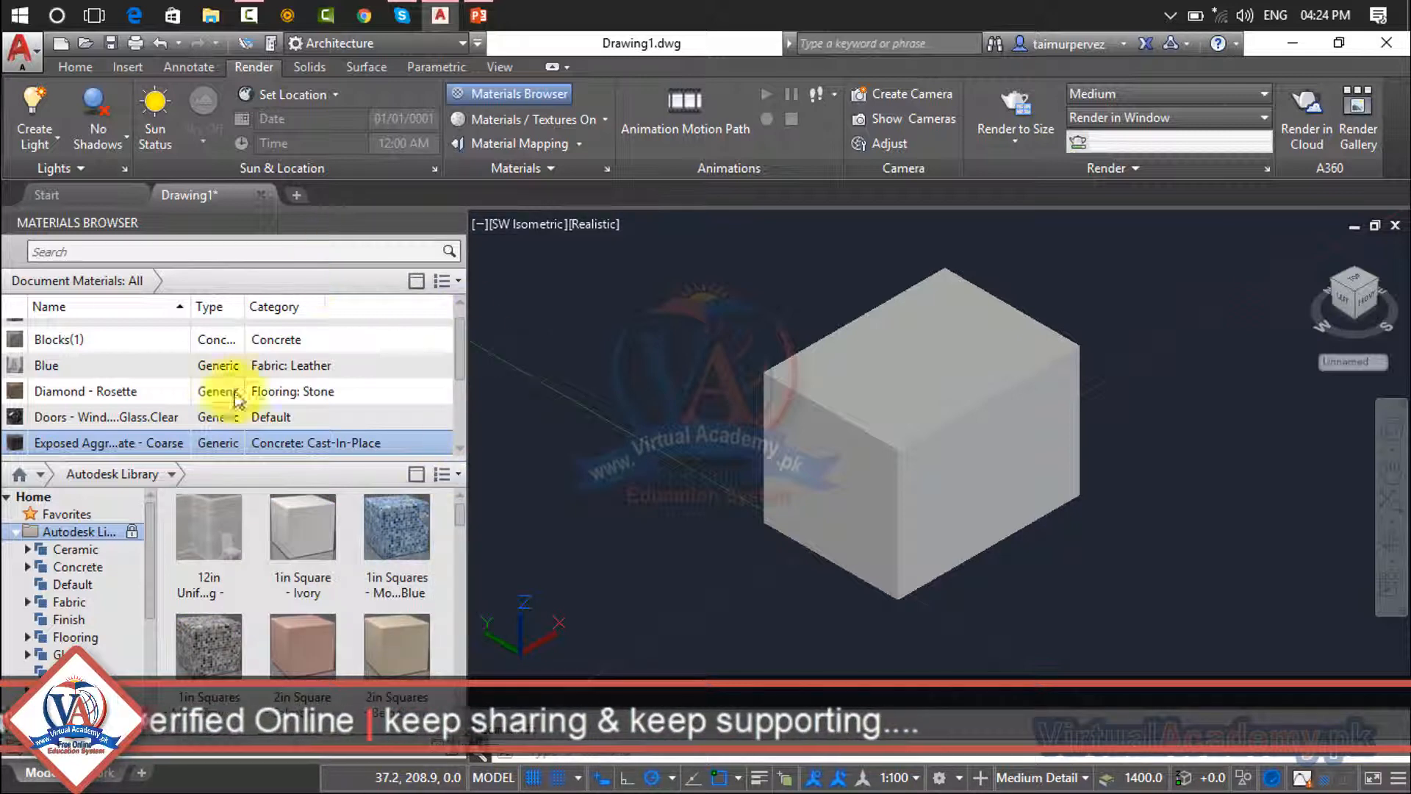
Look through the Ceramic and Concrete categories of the Autodesk Library, including the Cast-In-Place subcategory of Concrete
click(100, 553)
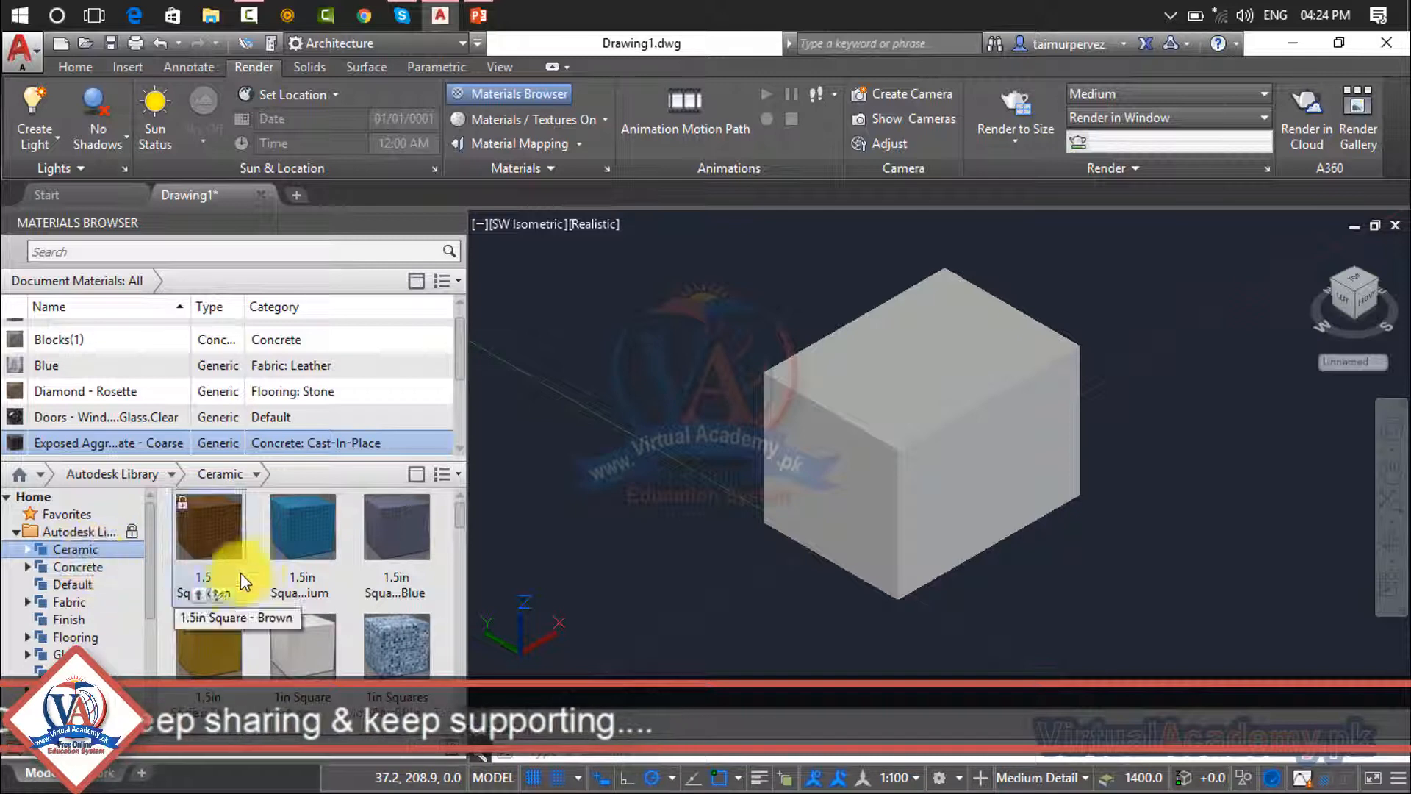
mouse_move(458, 516)
mouse_down()
mouse_move(443, 727)
mouse_move(464, 505)
mouse_up()
click(78, 567)
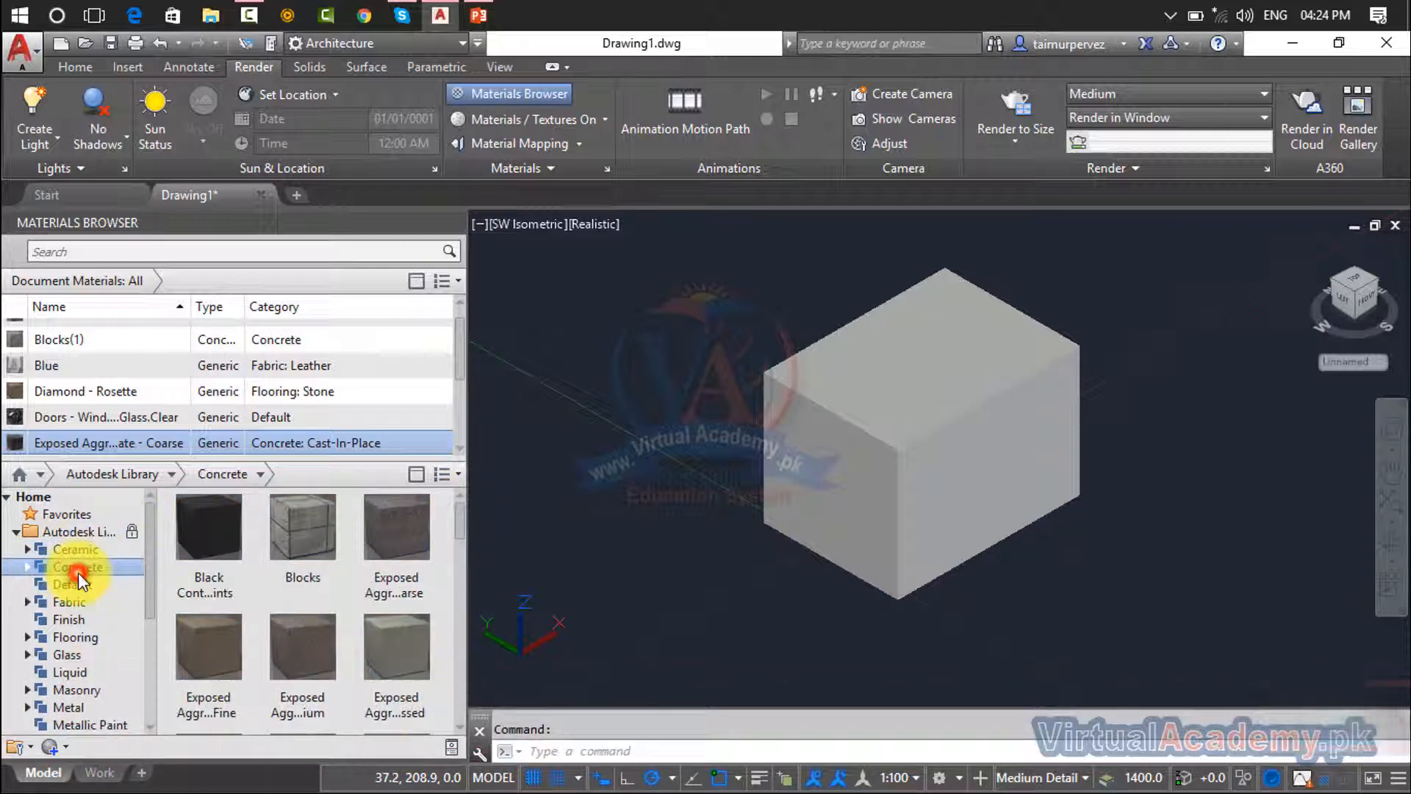
click(29, 568)
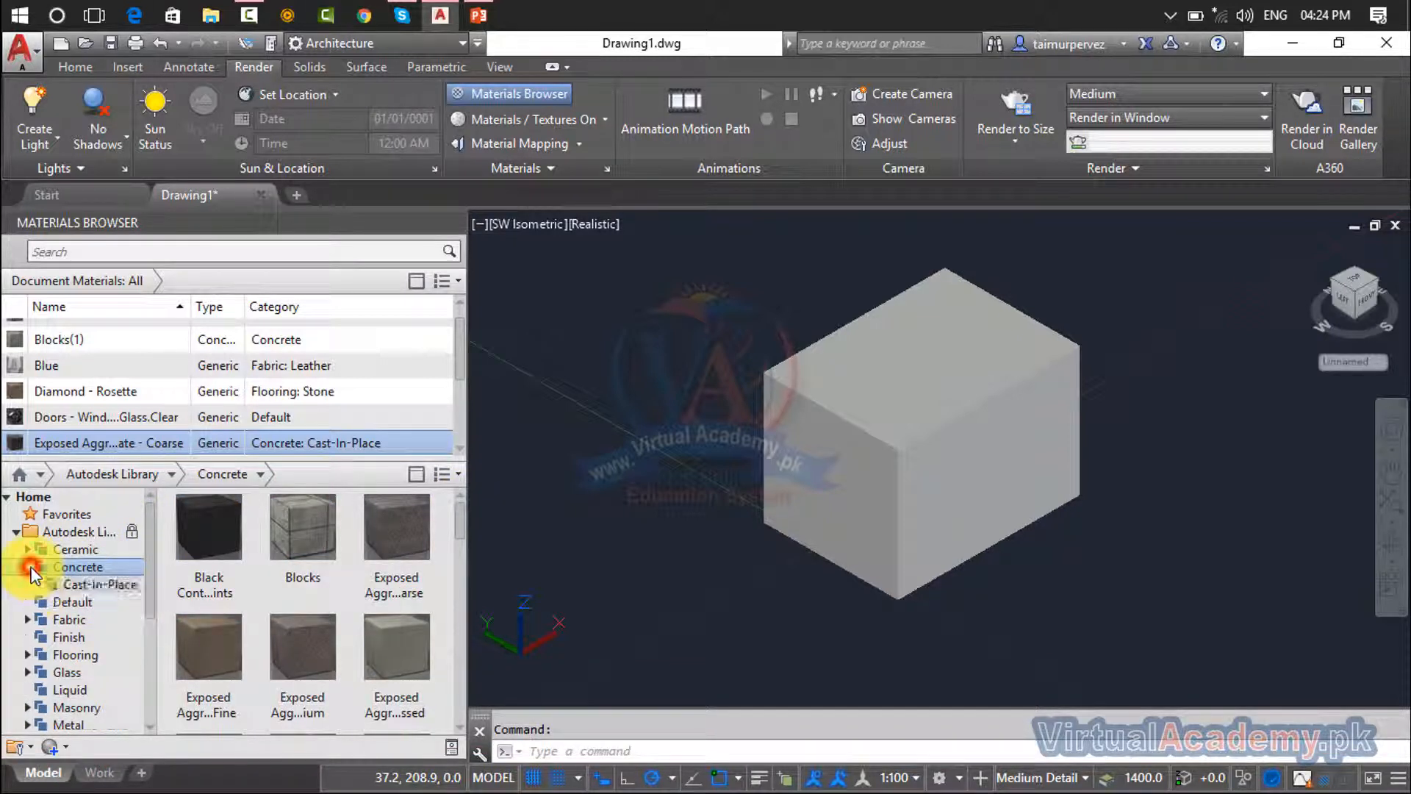
click(70, 586)
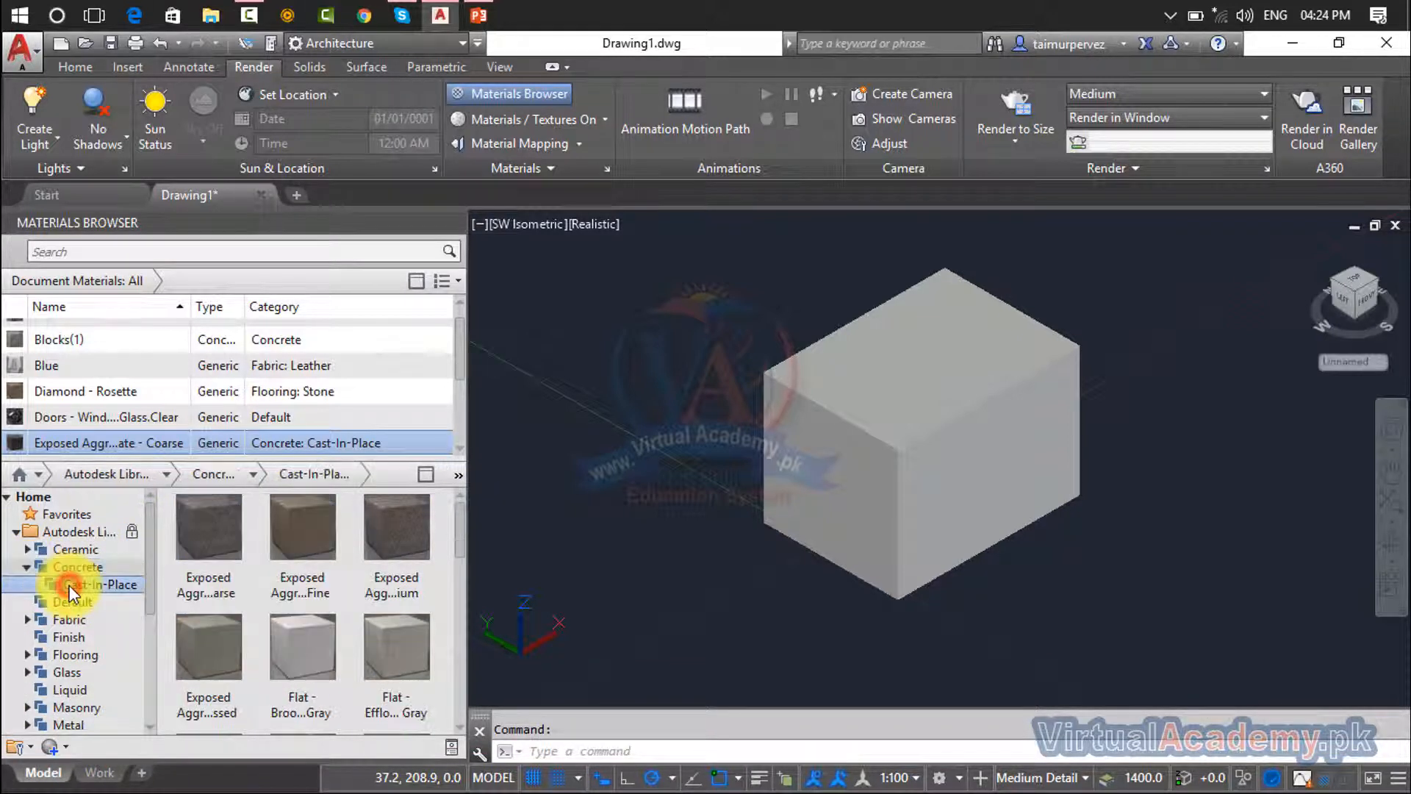
click(30, 567)
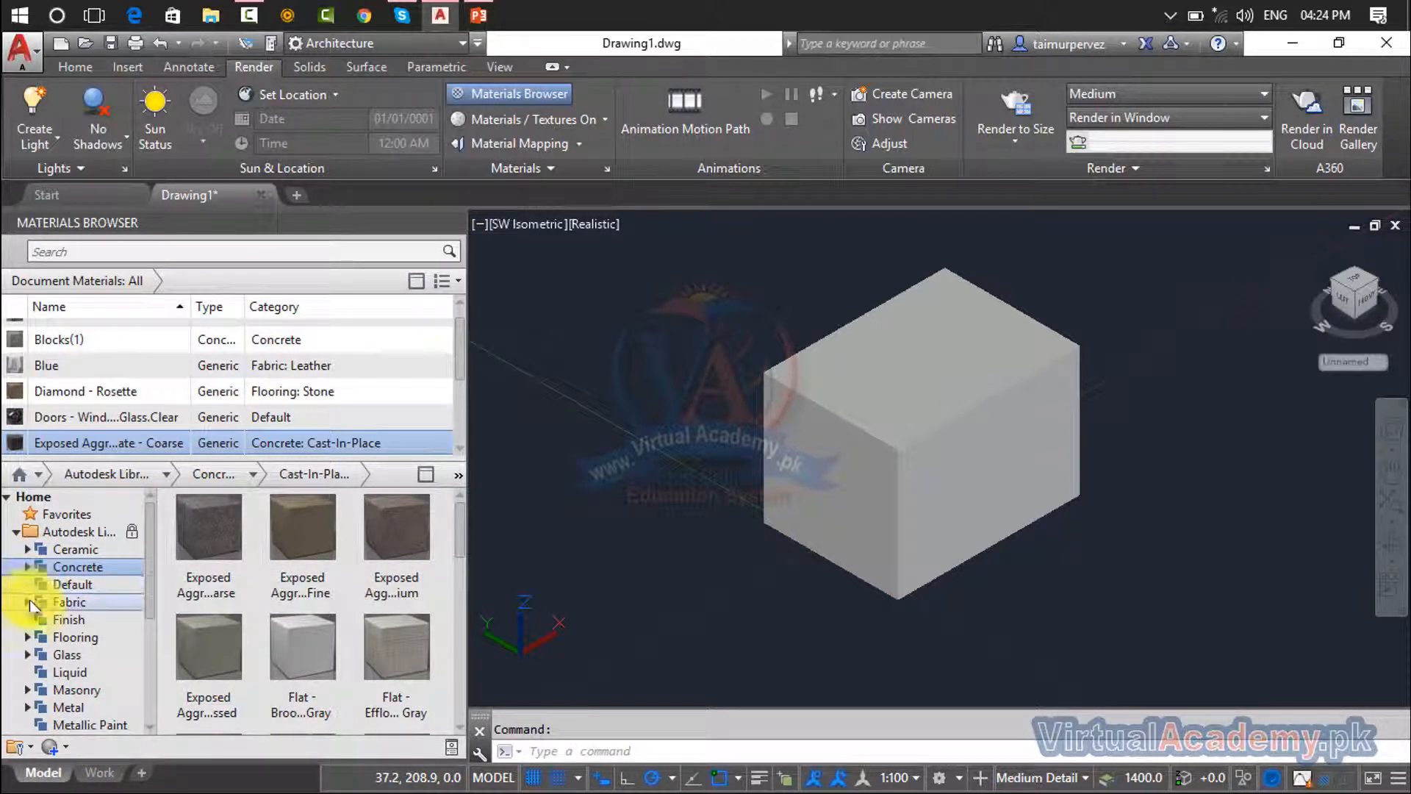
View the Fabric category of the Autodesk Library and its Leather subcategory, and collapse Fabric again
click(51, 602)
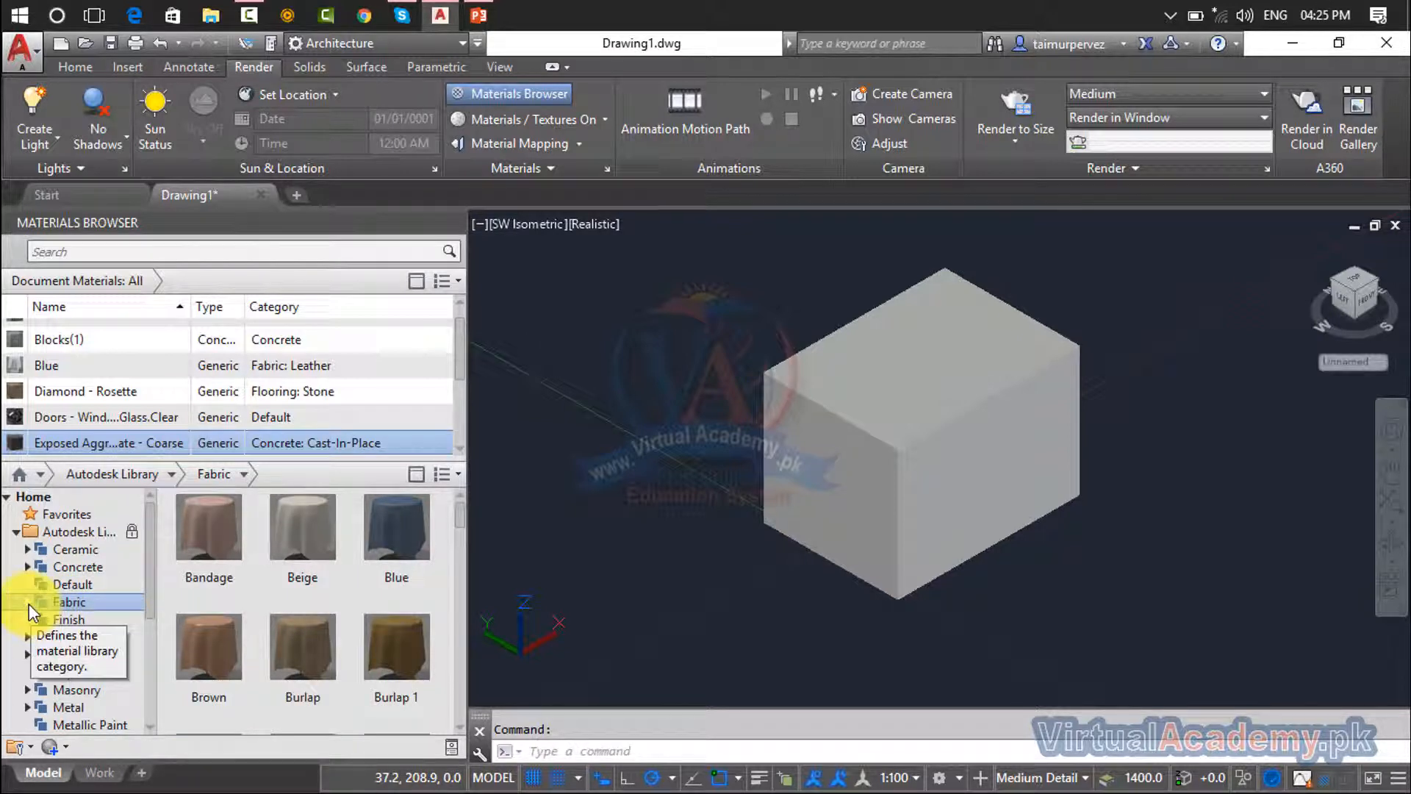
click(29, 602)
click(79, 621)
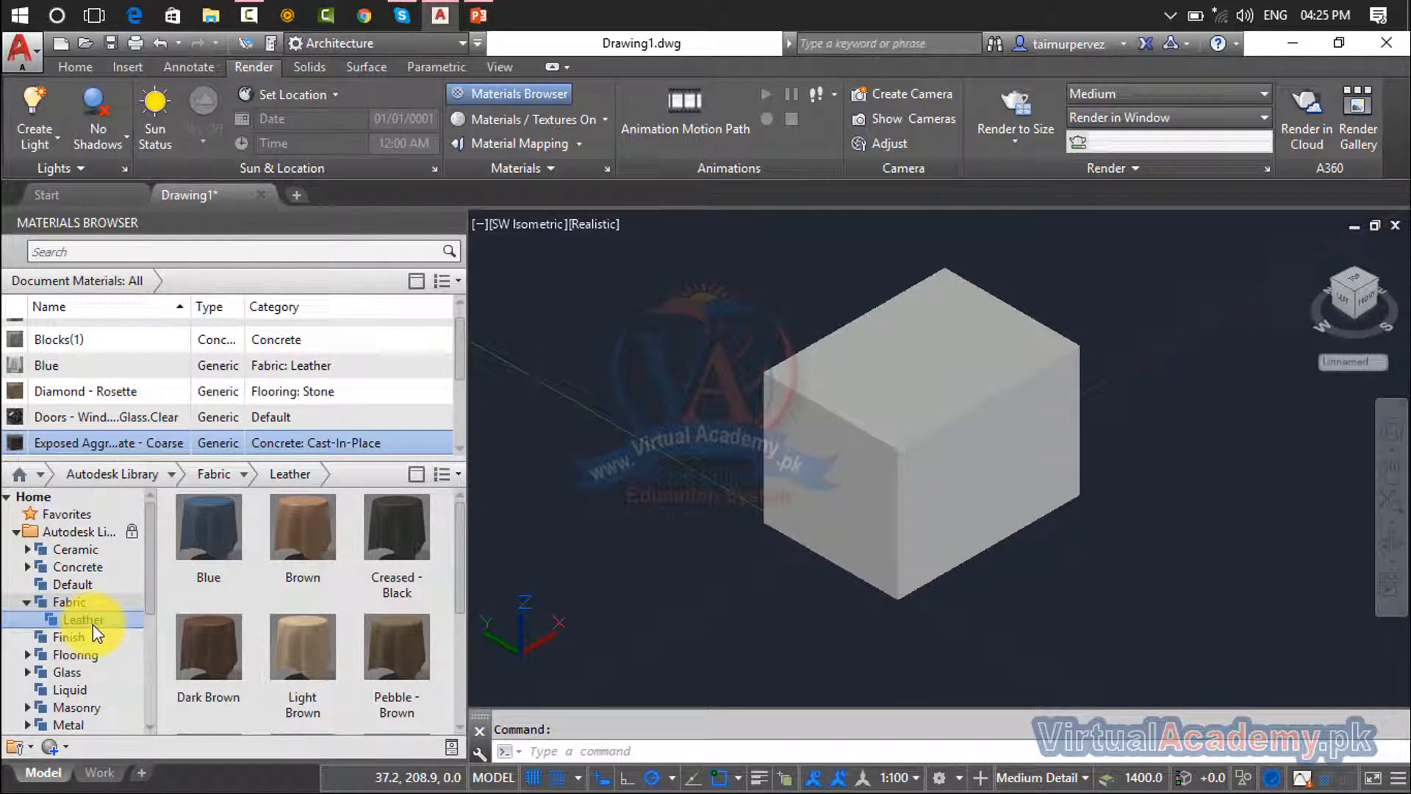
click(27, 602)
Apply the Inlay material from the library's Flooring category to the whole box
click(73, 637)
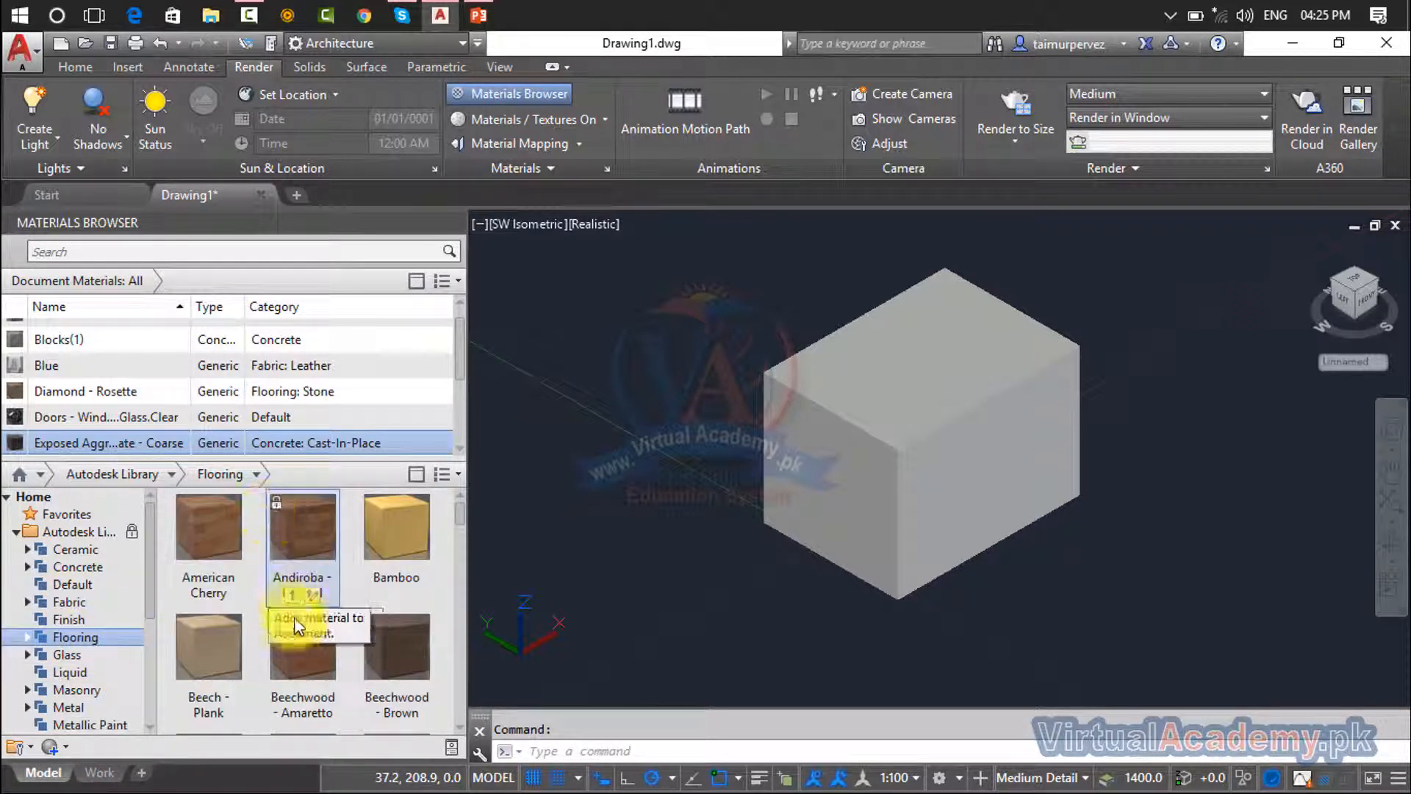
scroll(301, 634, down, 3)
scroll(309, 629, down, 5)
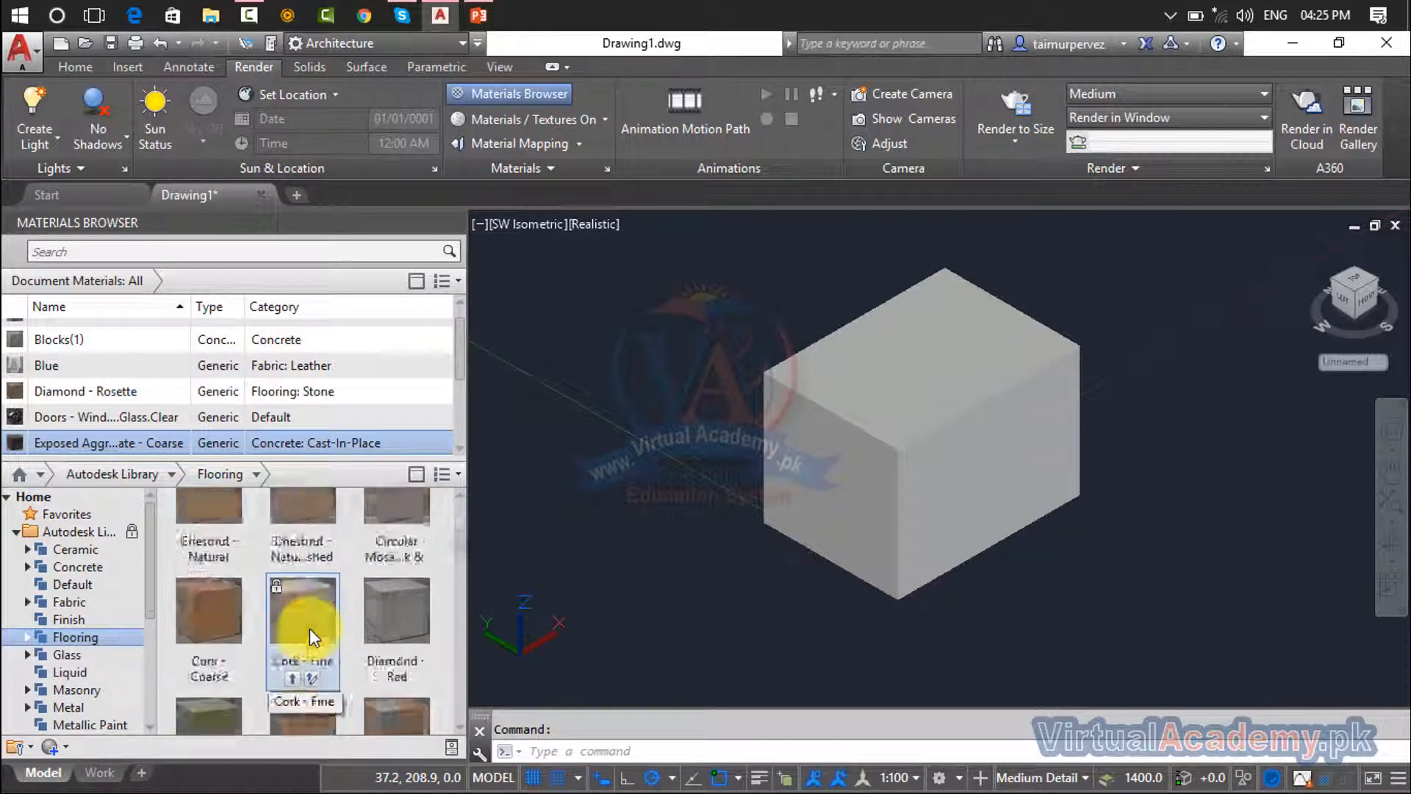
scroll(310, 629, up, 4)
scroll(360, 621, down, 5)
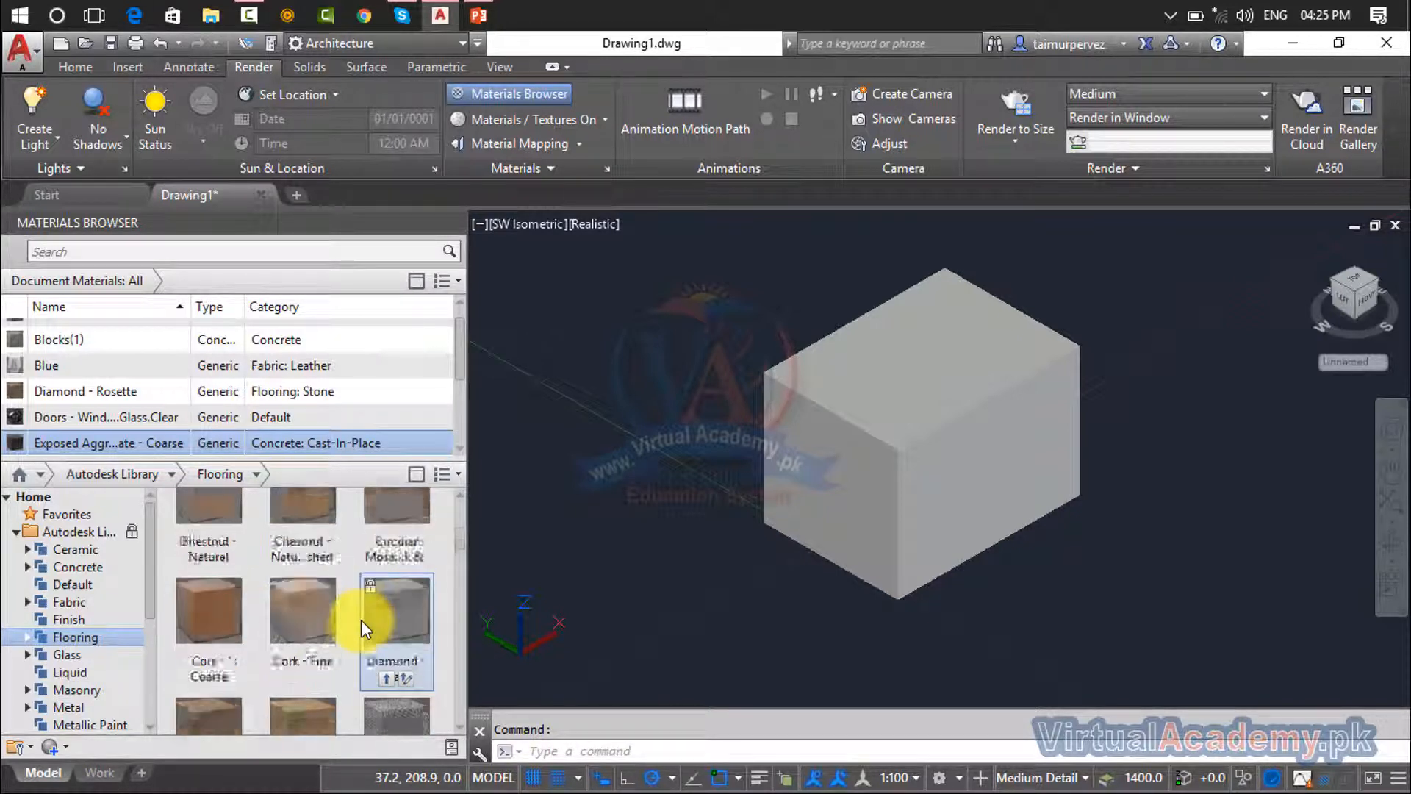
scroll(220, 684, down, 1)
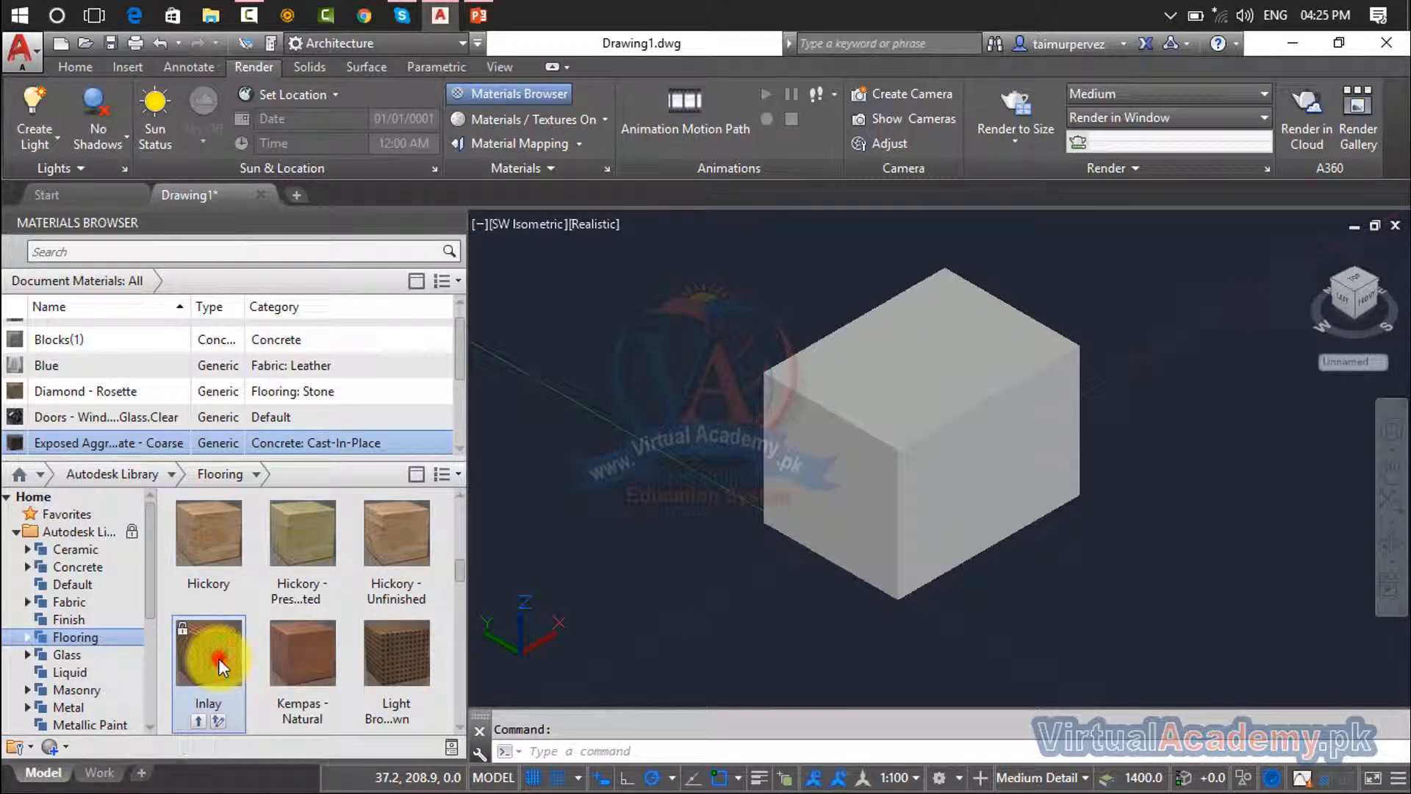
mouse_move(219, 662)
mouse_down()
mouse_move(215, 638)
mouse_move(537, 520)
mouse_move(948, 547)
mouse_move(938, 429)
mouse_up()
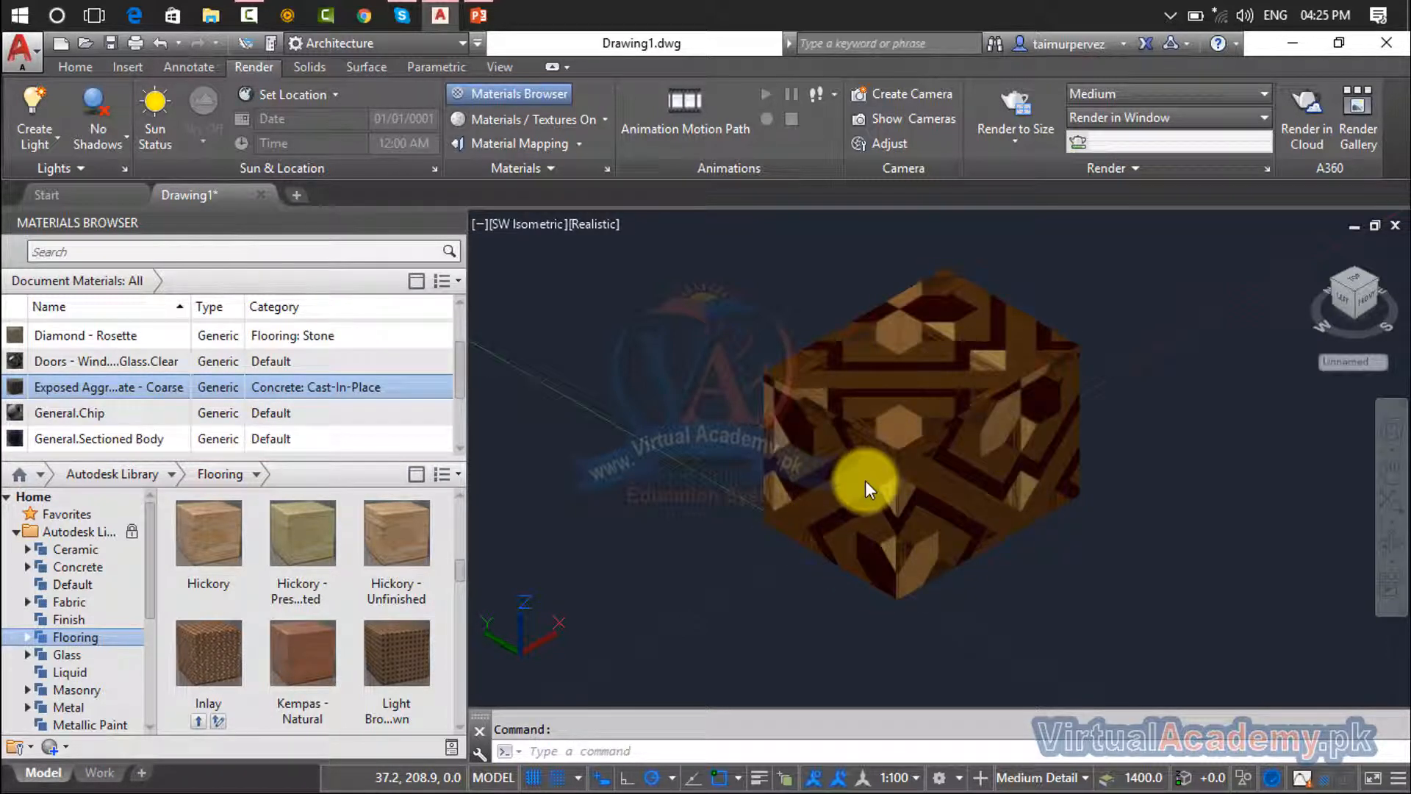
Select only the box's right front face and assign it the Blocks material from the Concrete category
ctrl+click(982, 470)
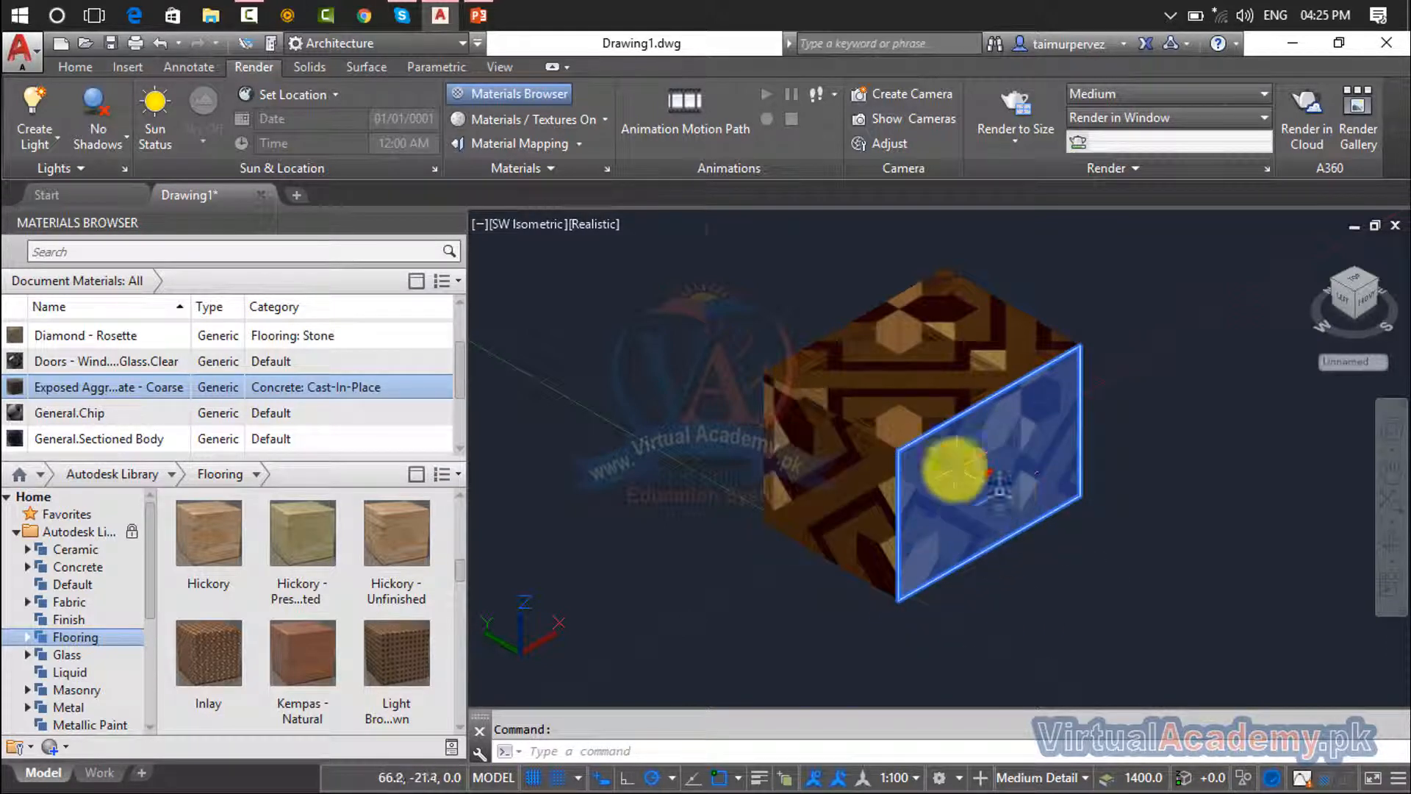
scroll(321, 633, up, 1)
scroll(368, 555, down, 3)
scroll(368, 550, down, 2)
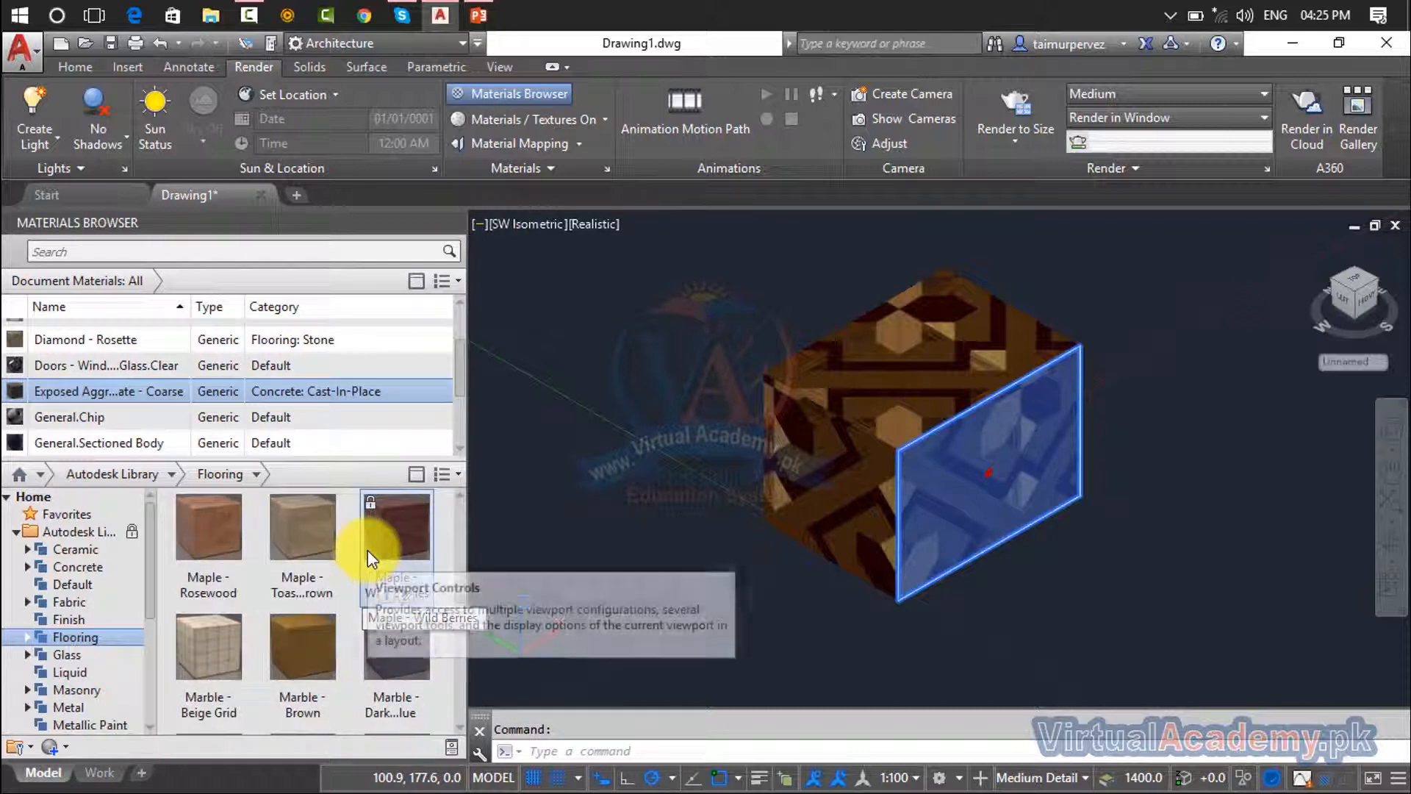
scroll(368, 550, up, 4)
scroll(339, 598, down, 2)
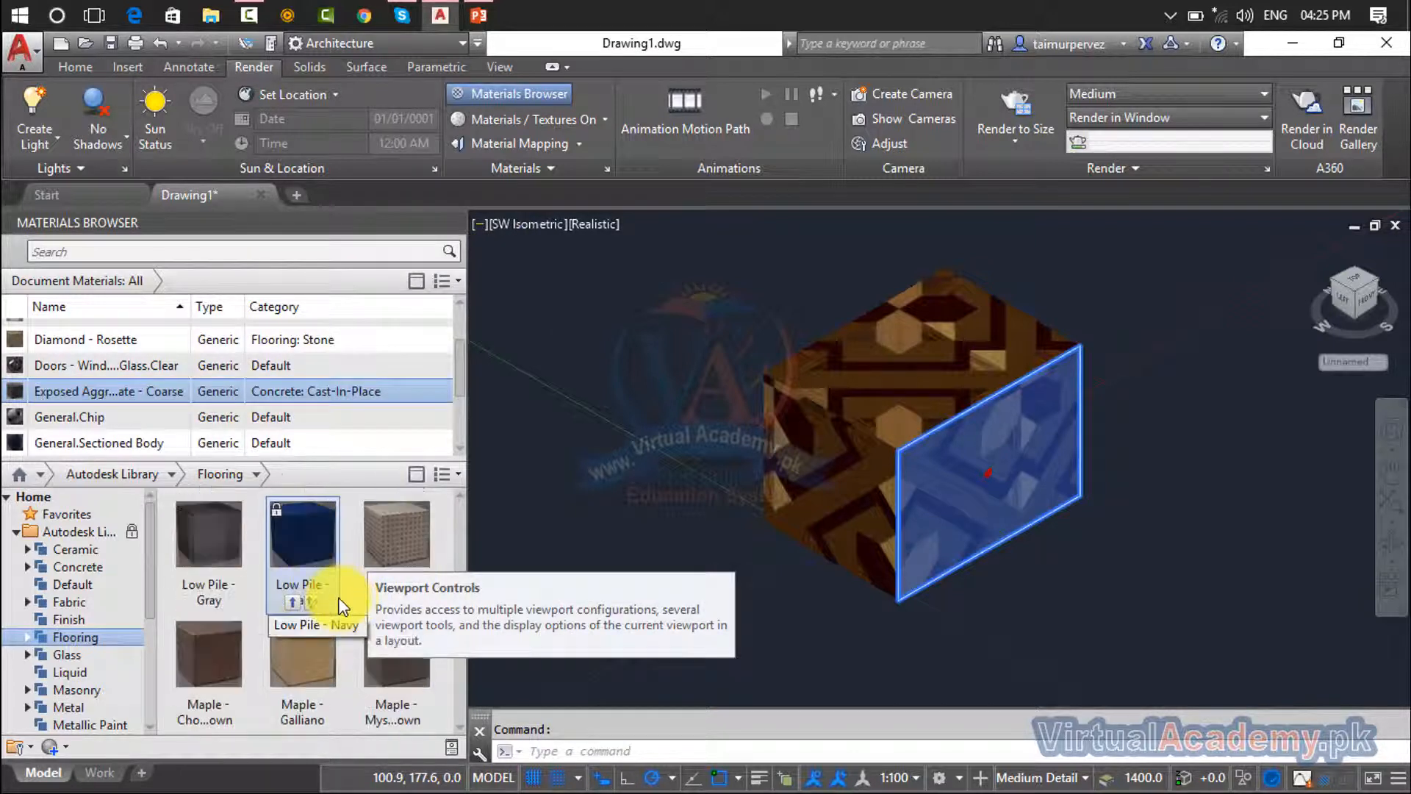
click(58, 551)
click(104, 576)
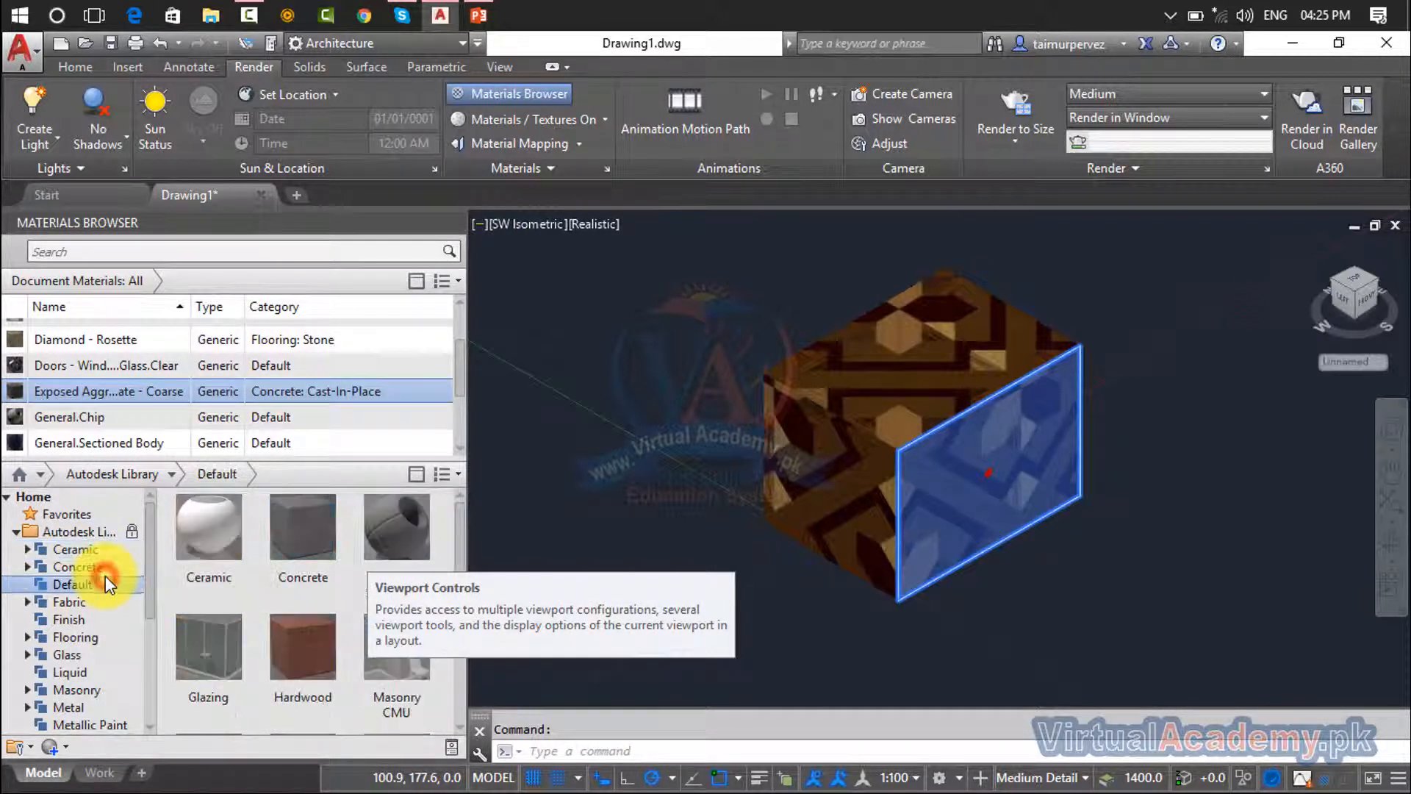
click(113, 566)
right_click(315, 540)
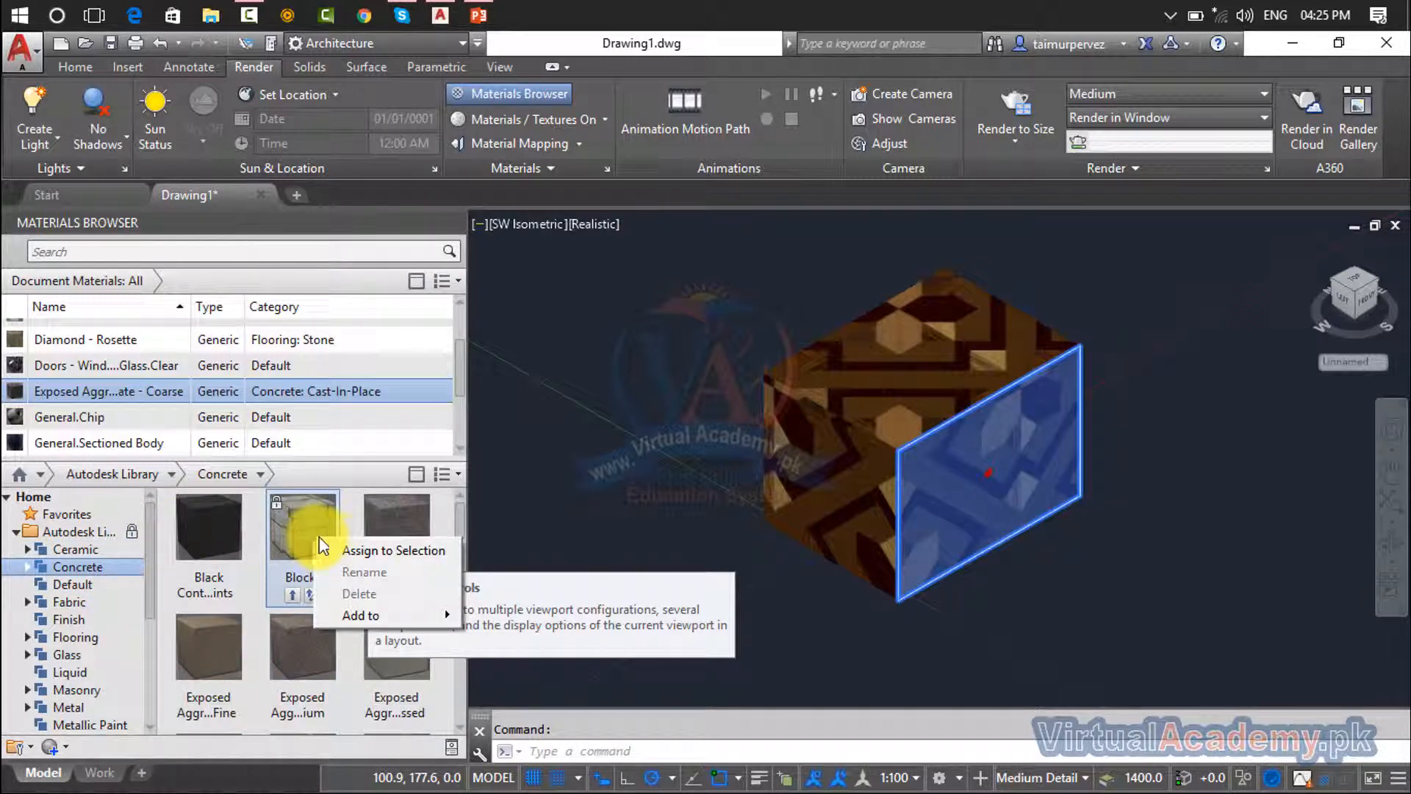
click(357, 552)
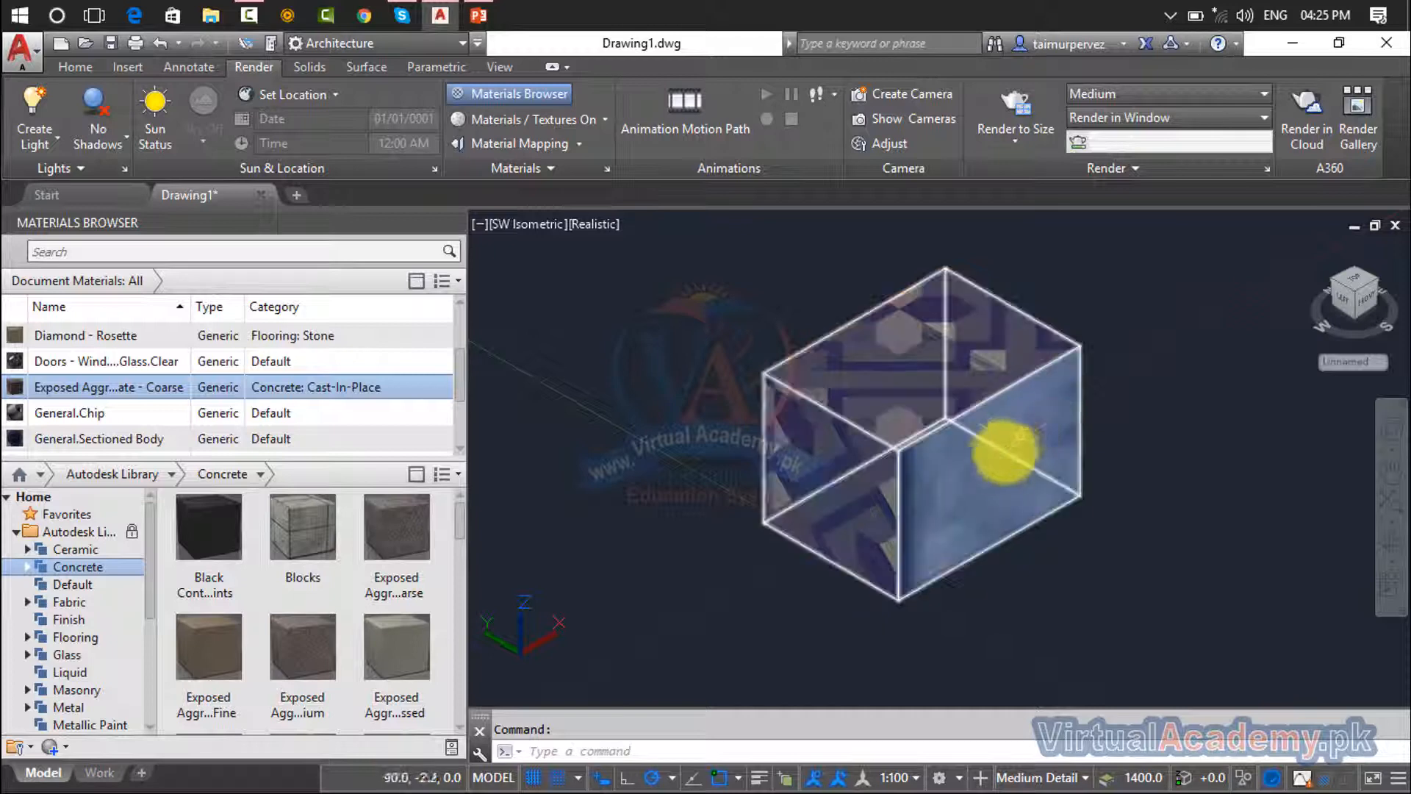
Select only the box's left front face and assign it the Plaid - Red material from the Fabric category
ctrl+click(821, 487)
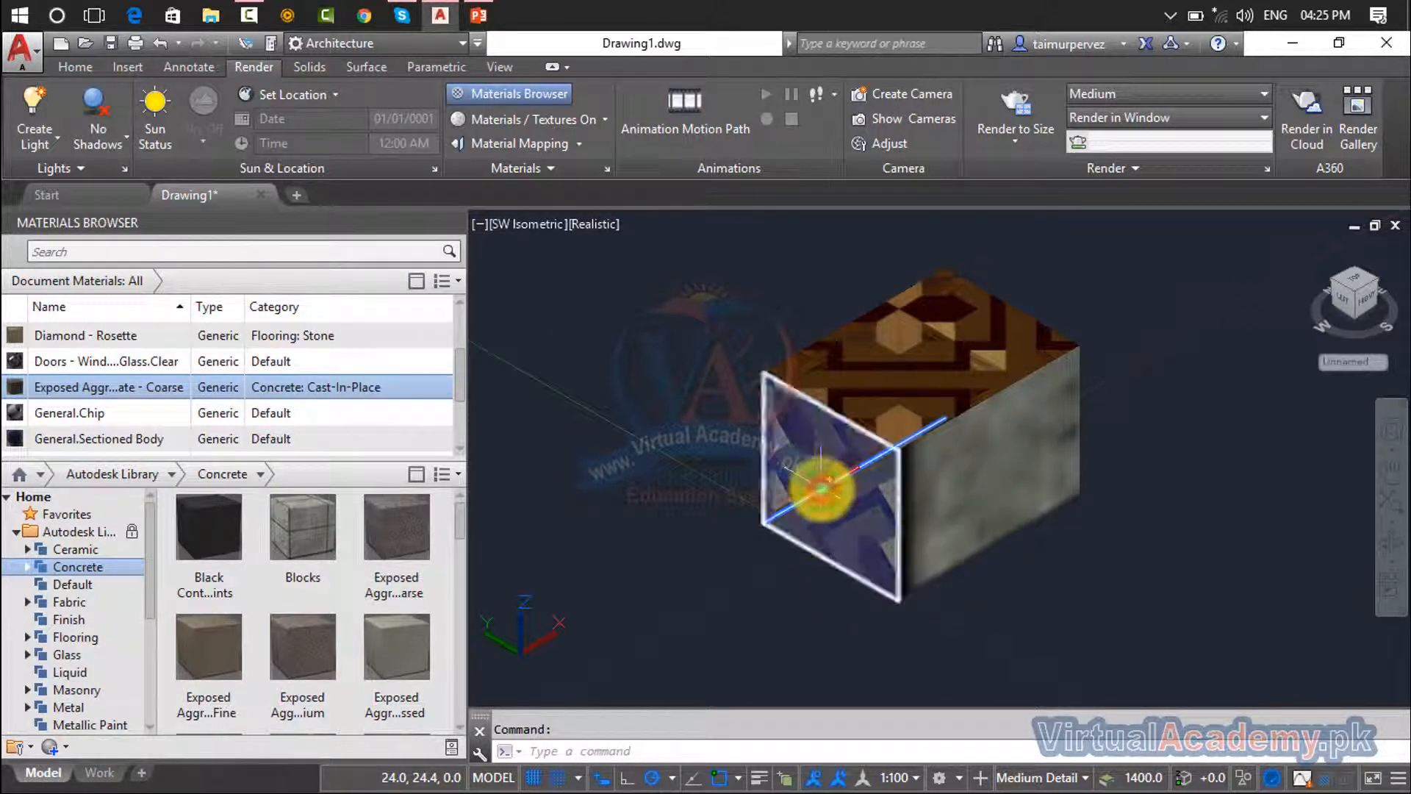
key(Escape)
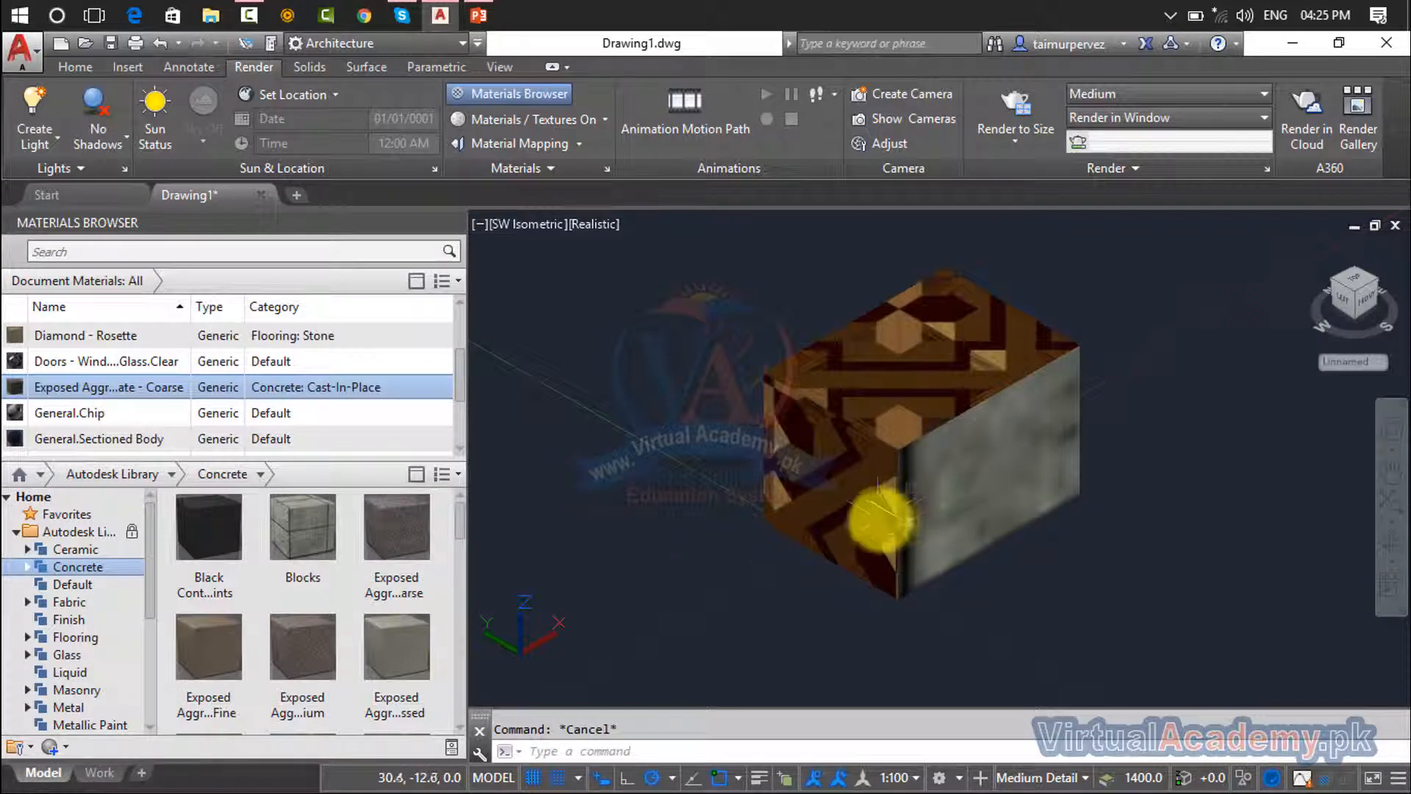
ctrl+click(878, 518)
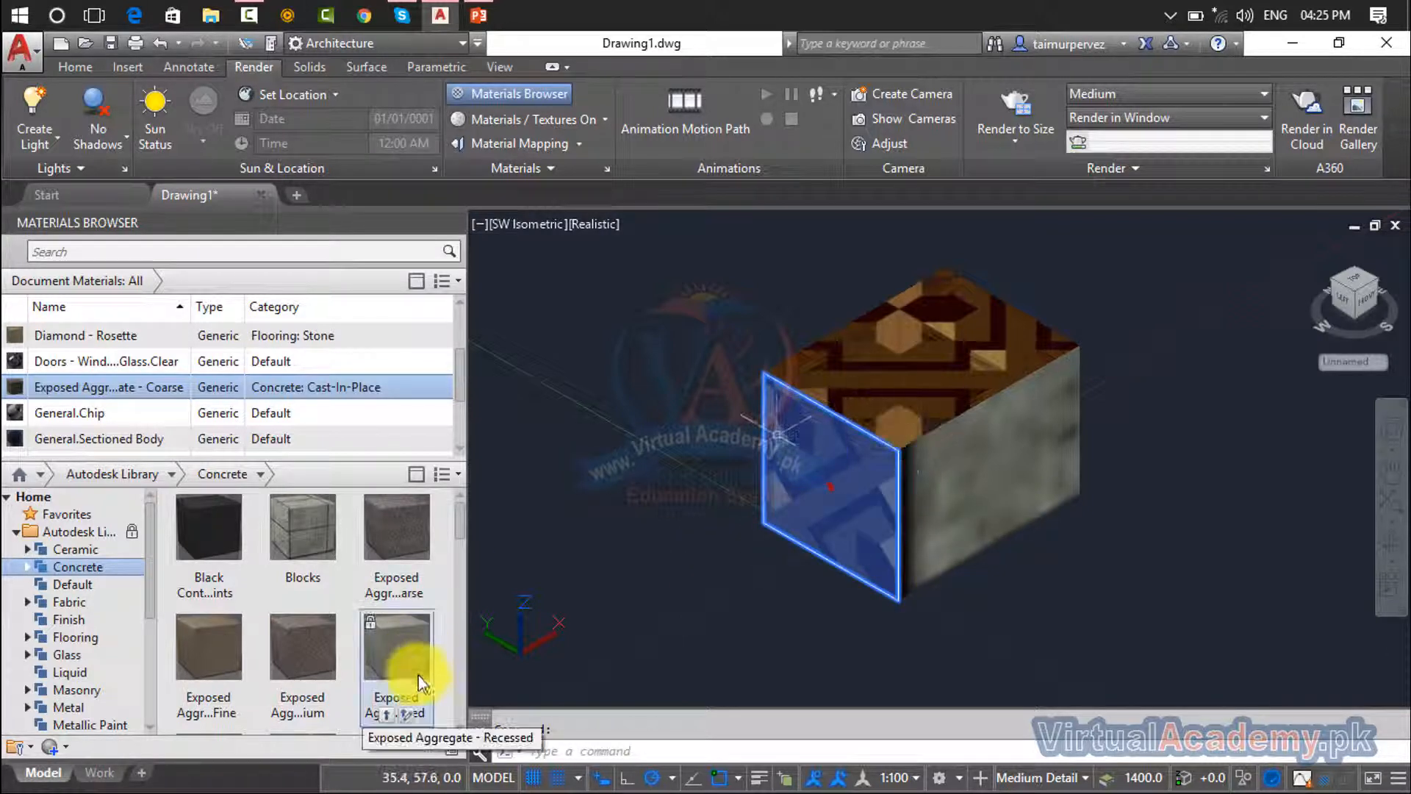
drag(433, 555, 817, 539)
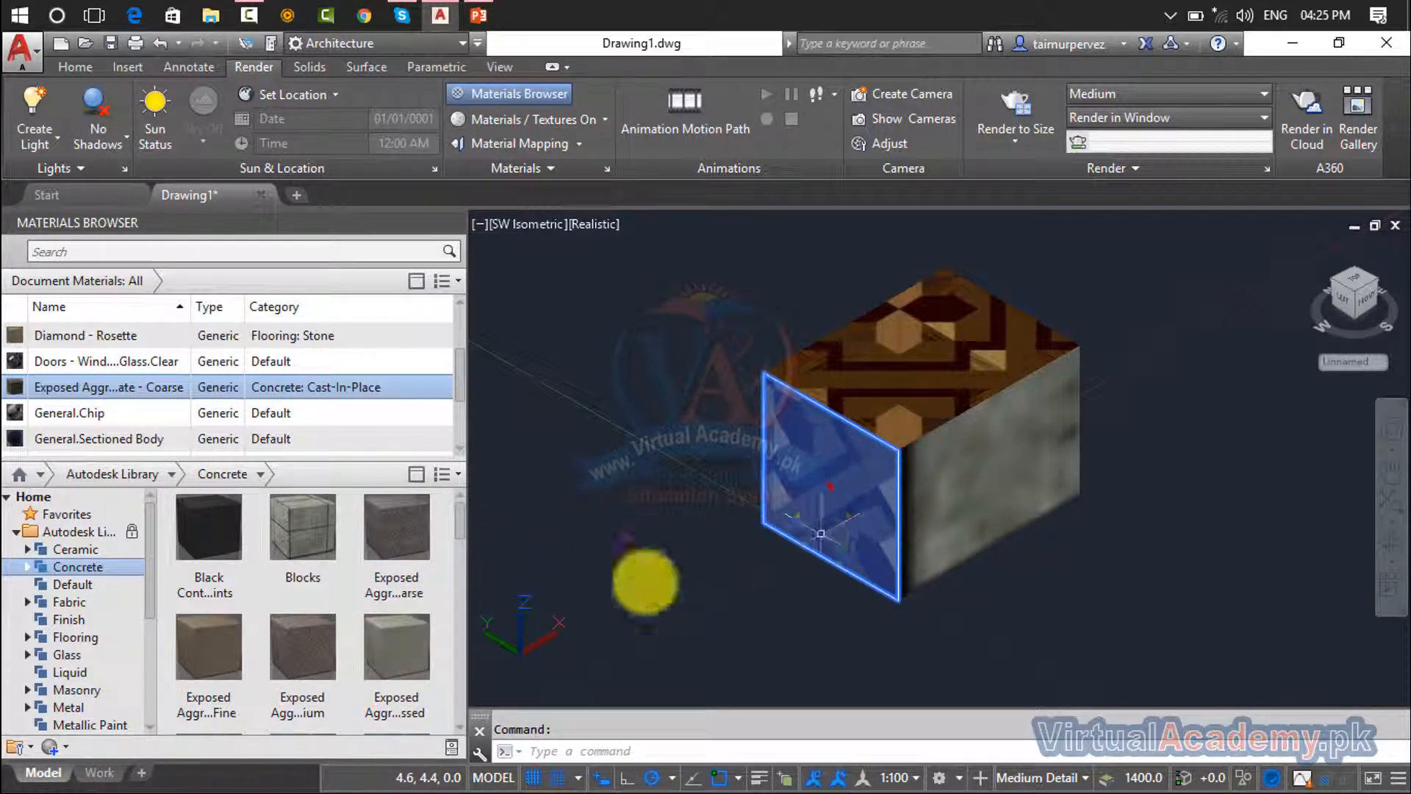
scroll(352, 588, down, 3)
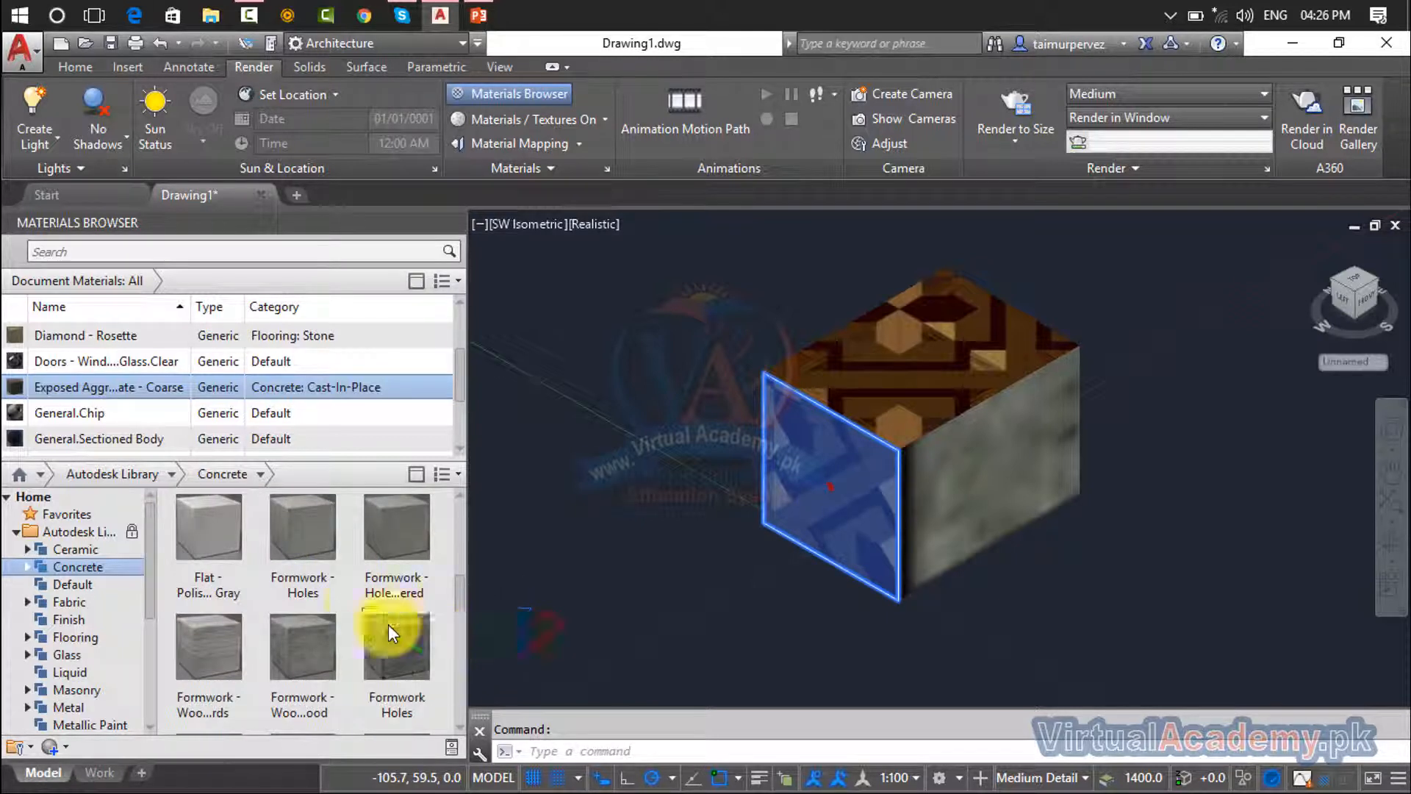
scroll(359, 599, down, 4)
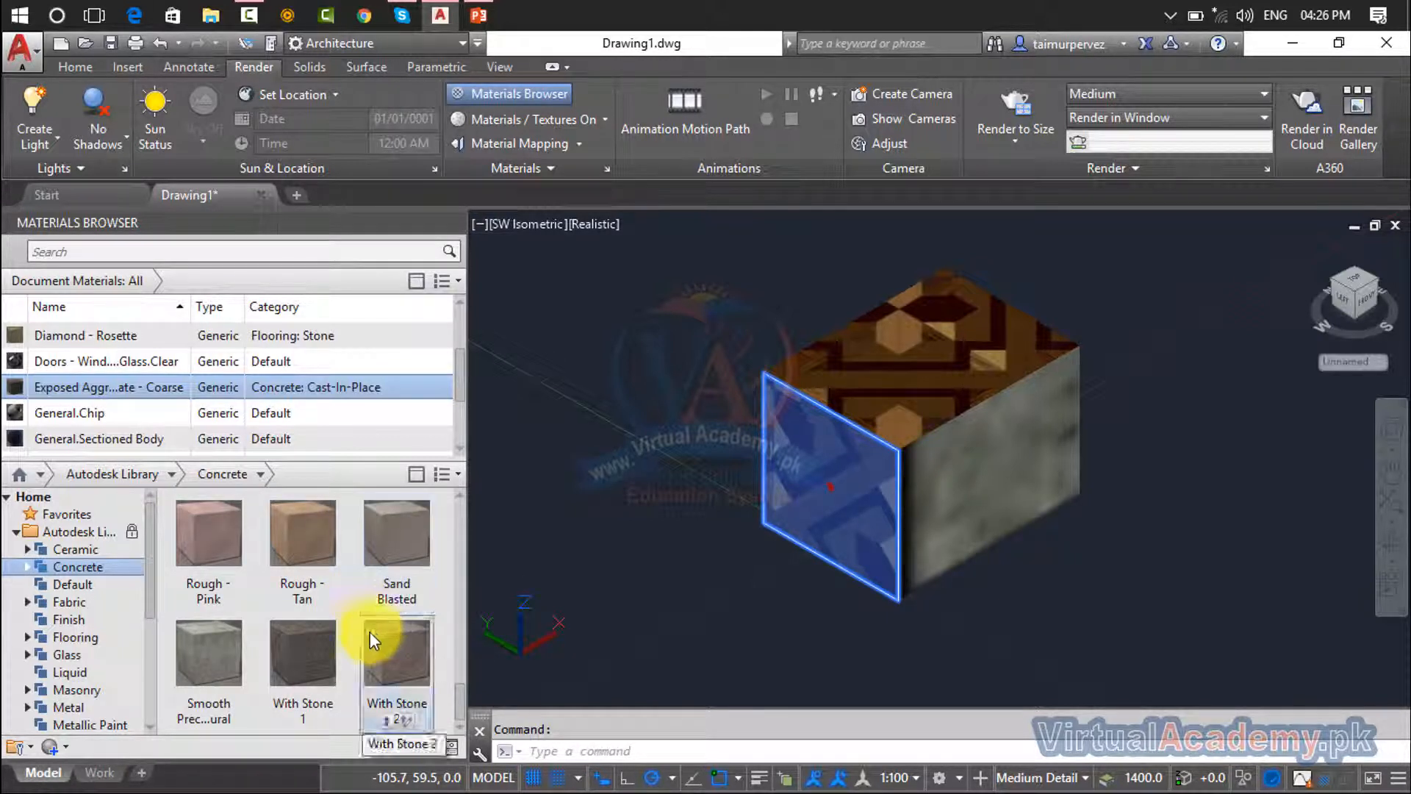
click(82, 586)
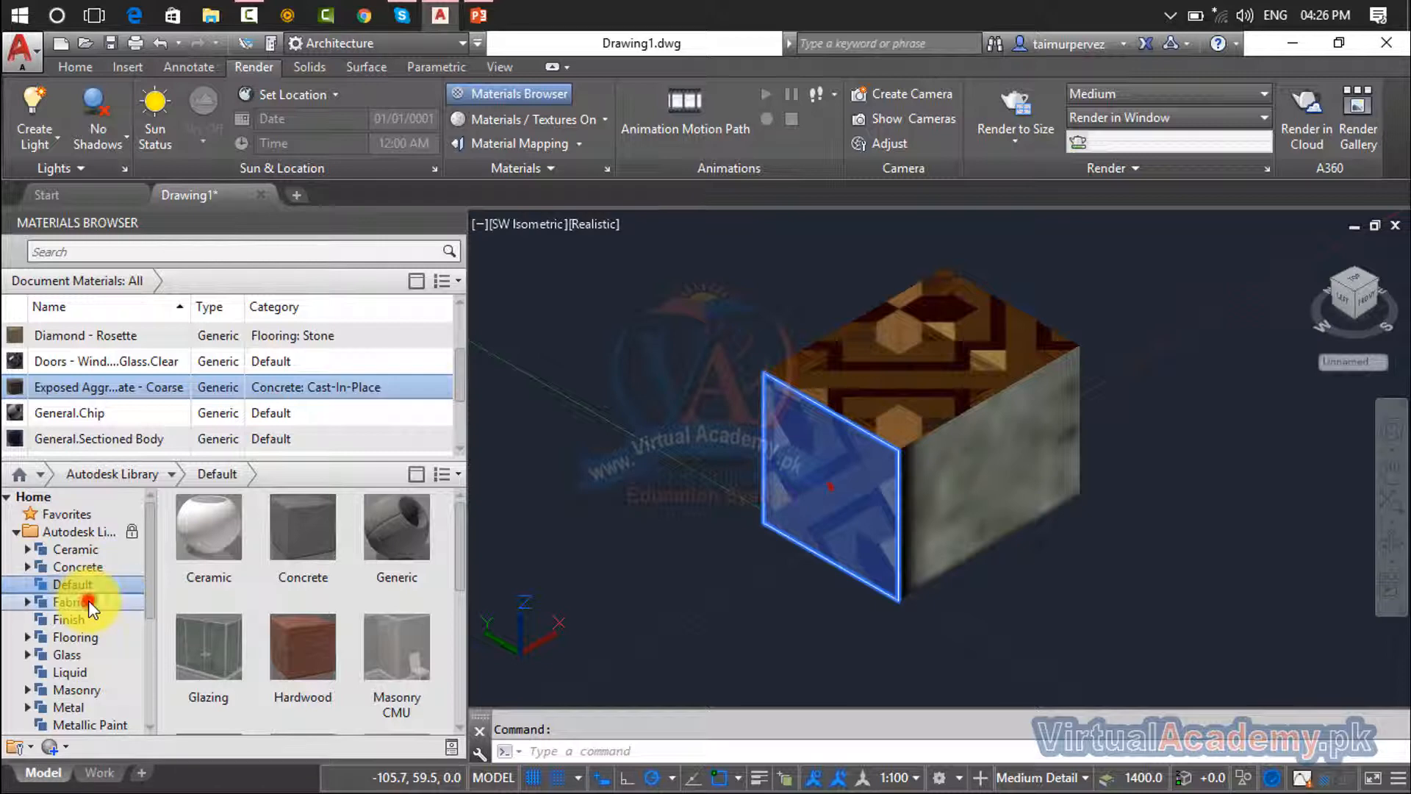
click(89, 602)
scroll(265, 603, down, 3)
scroll(274, 591, down, 4)
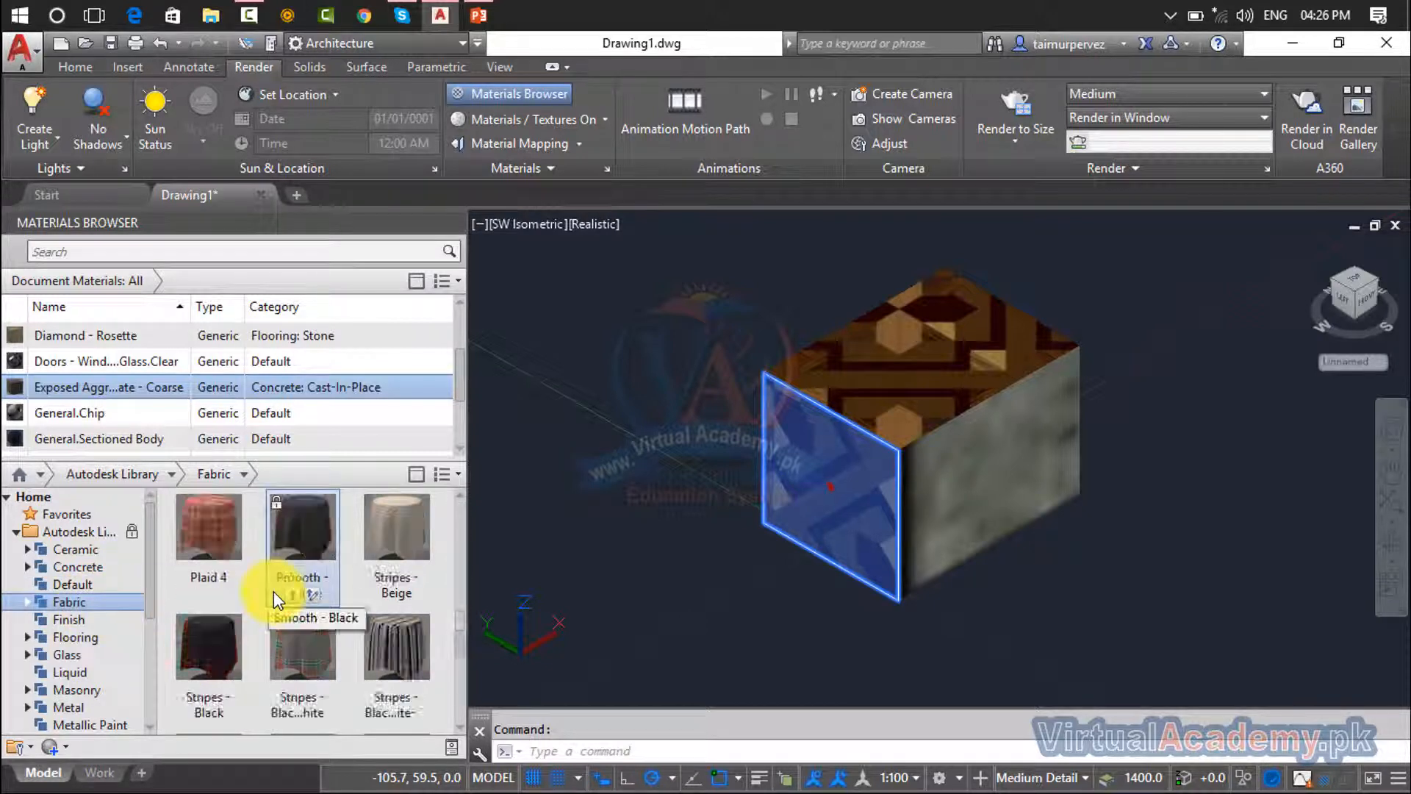
scroll(269, 562, up, 3)
right_click(219, 657)
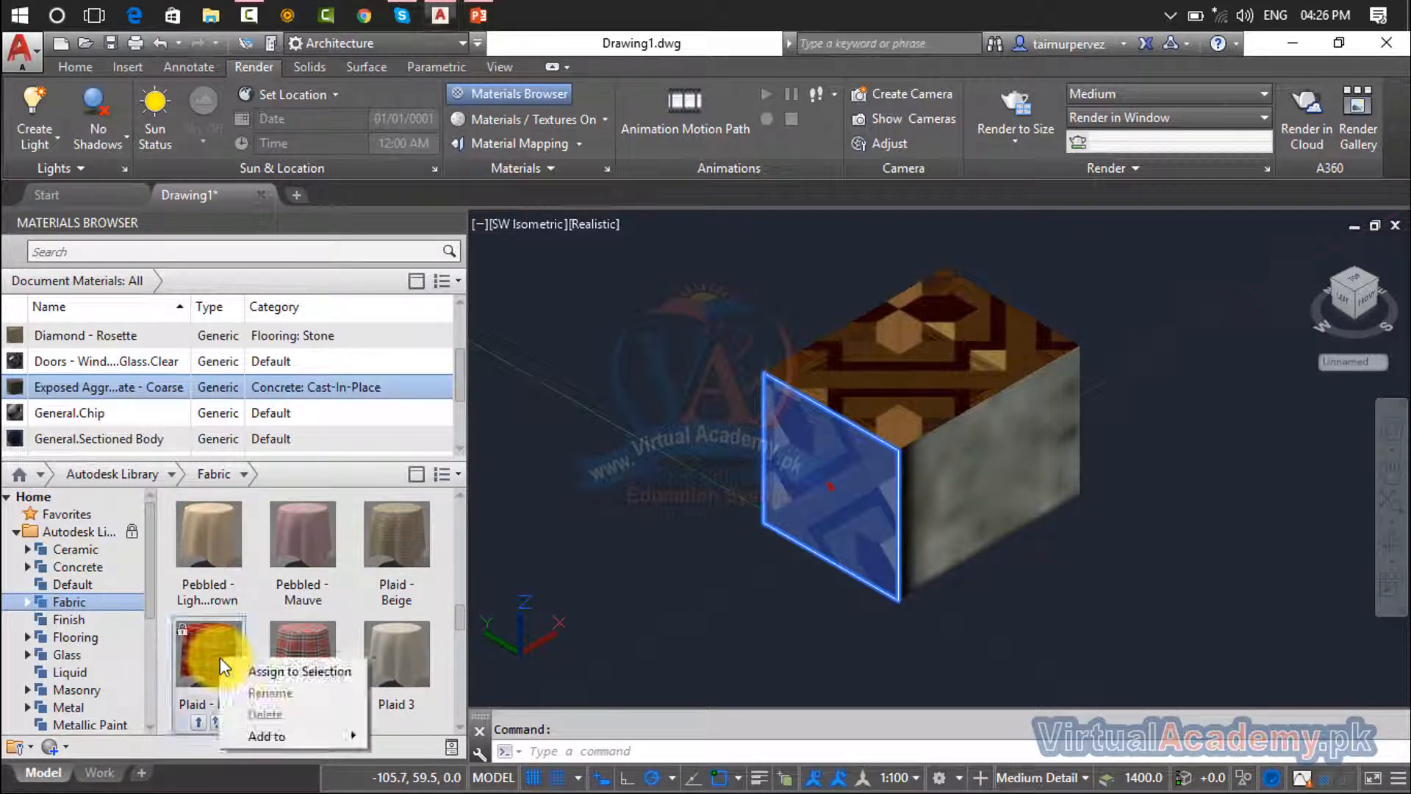
click(269, 668)
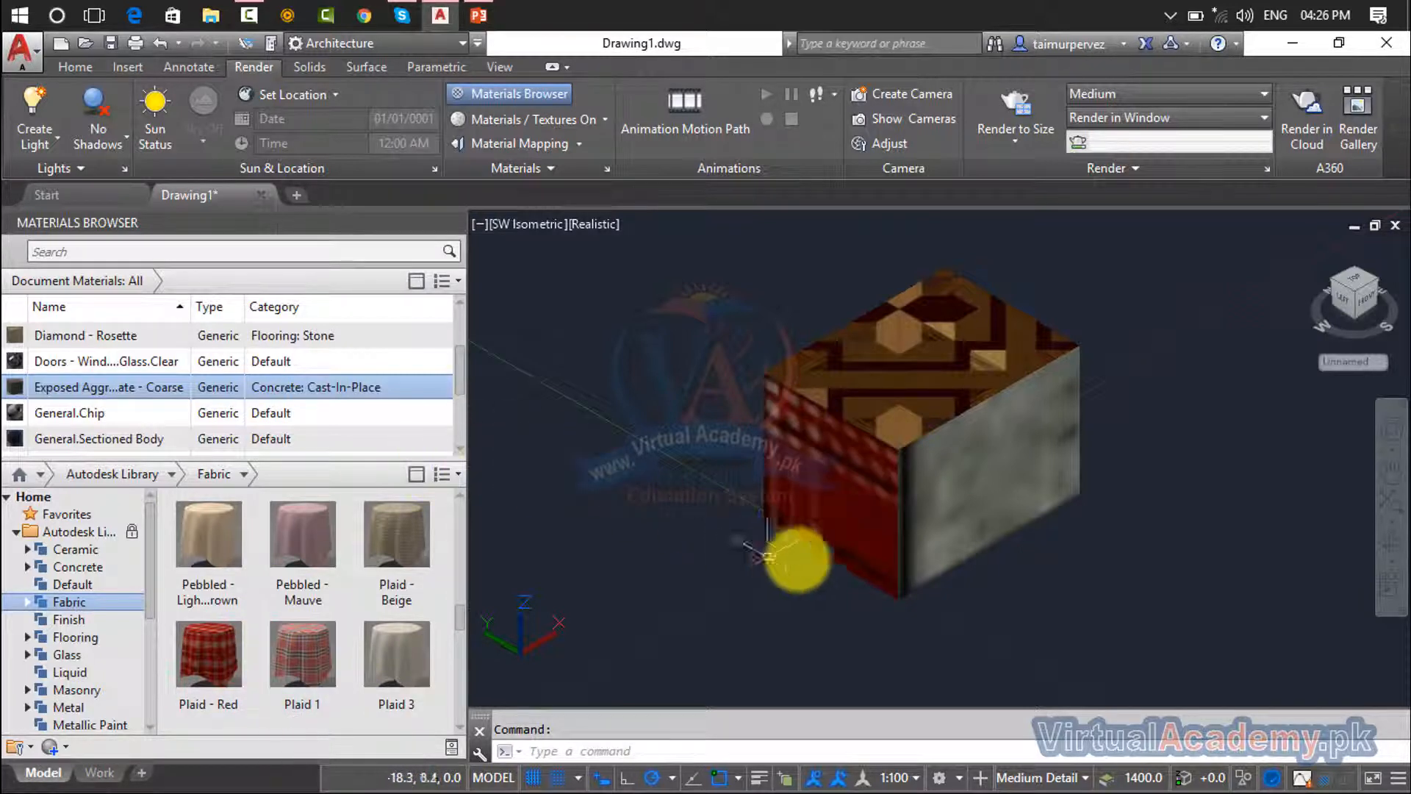
key(Escape)
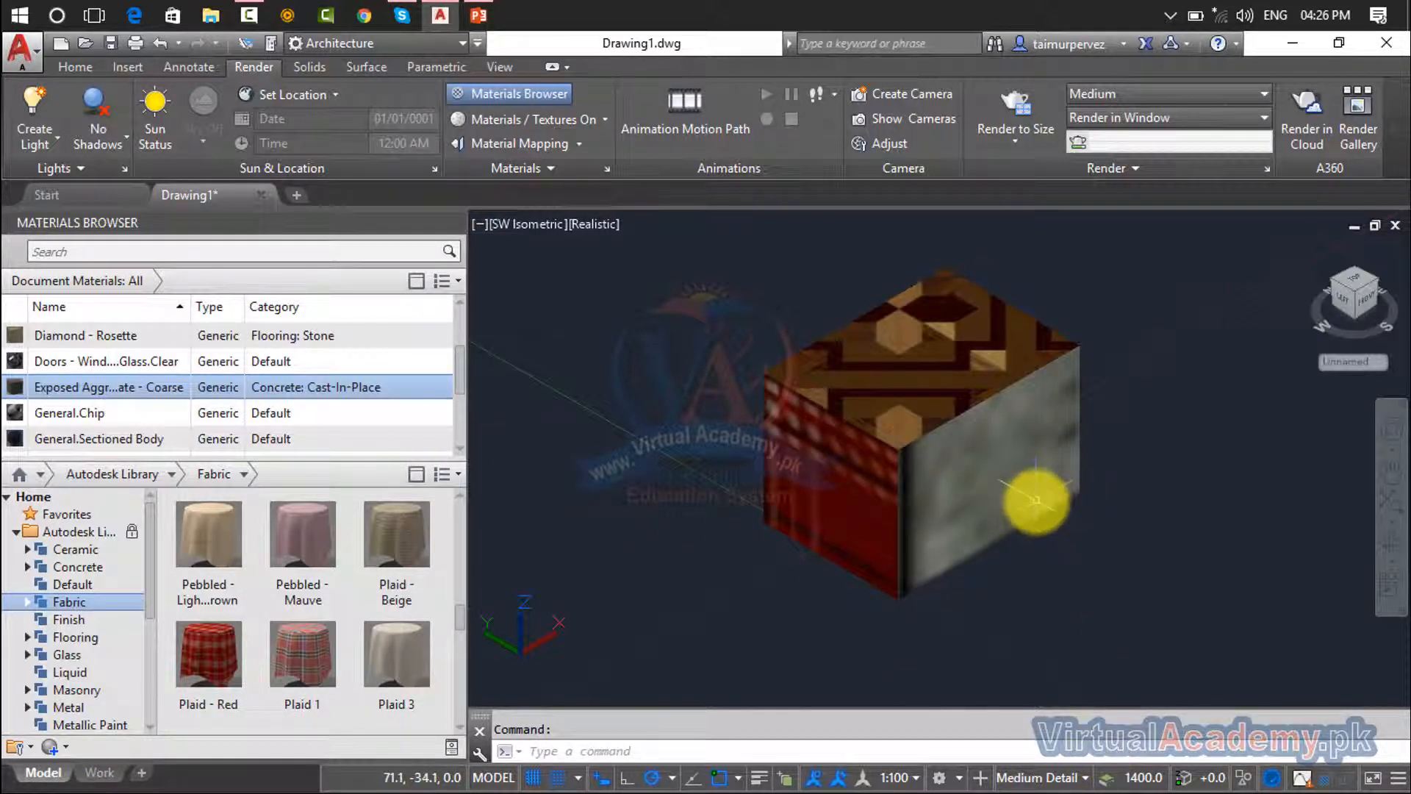
click(1007, 503)
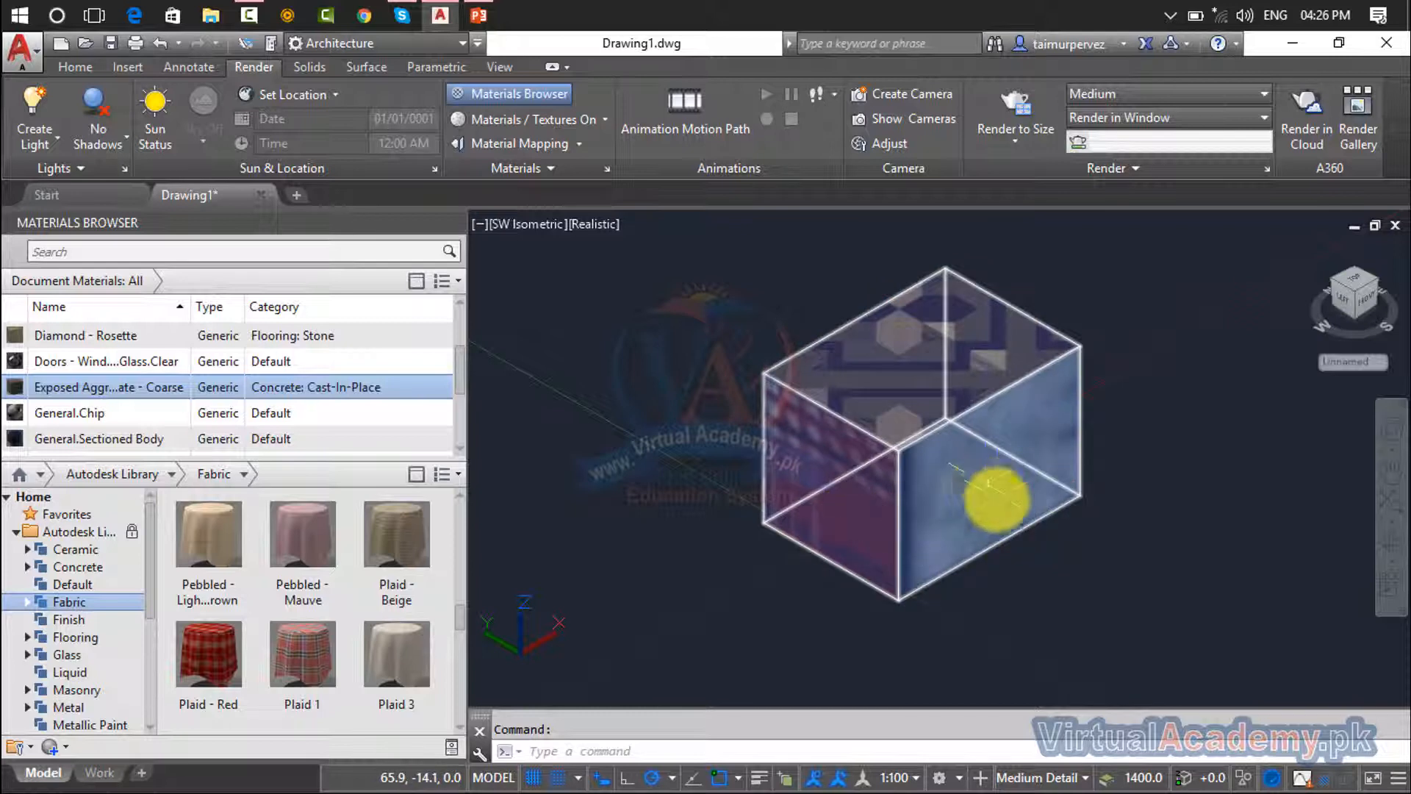
key(Escape)
click(787, 518)
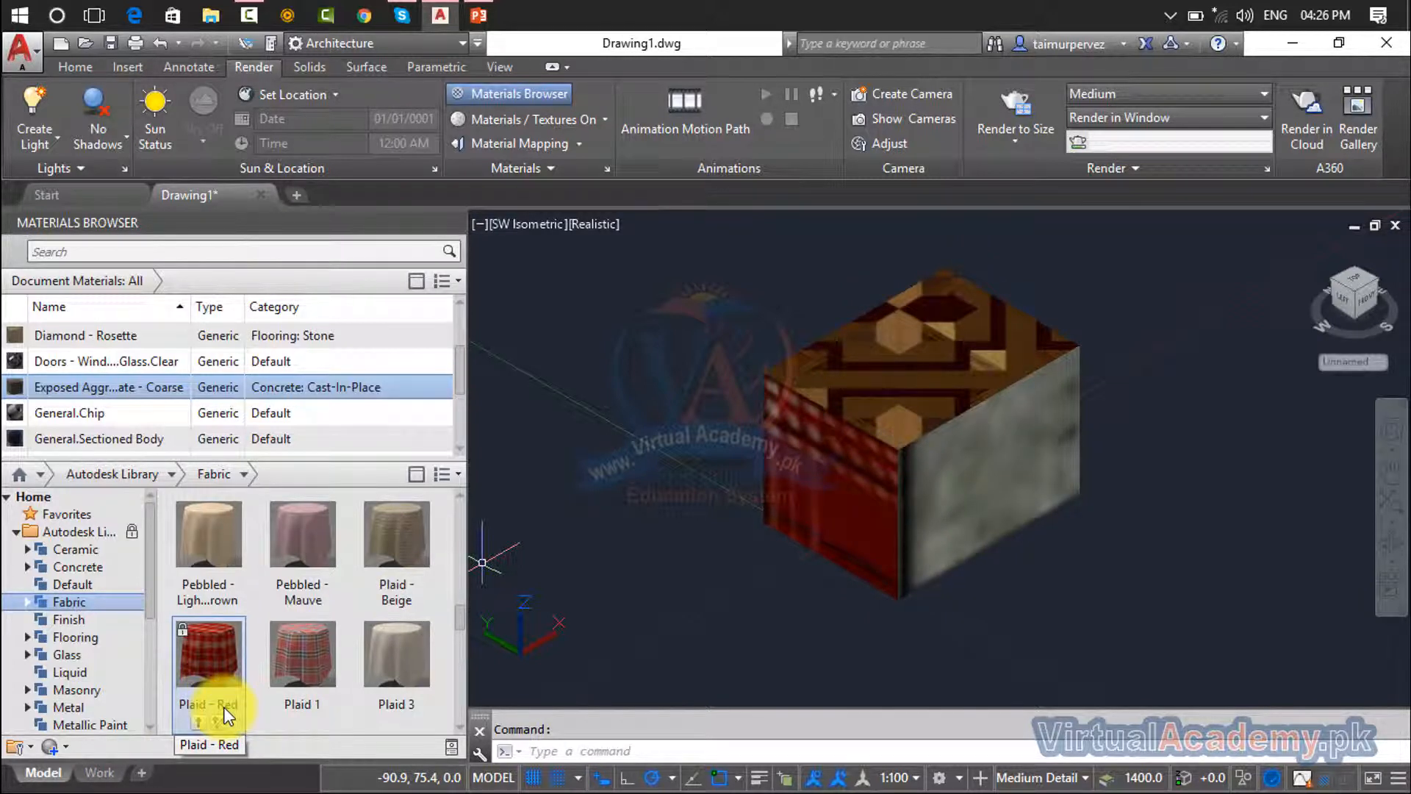
Find Plaid - Red among the document materials and open it in the Materials Editor
scroll(108, 378, down, 5)
scroll(95, 343, up, 4)
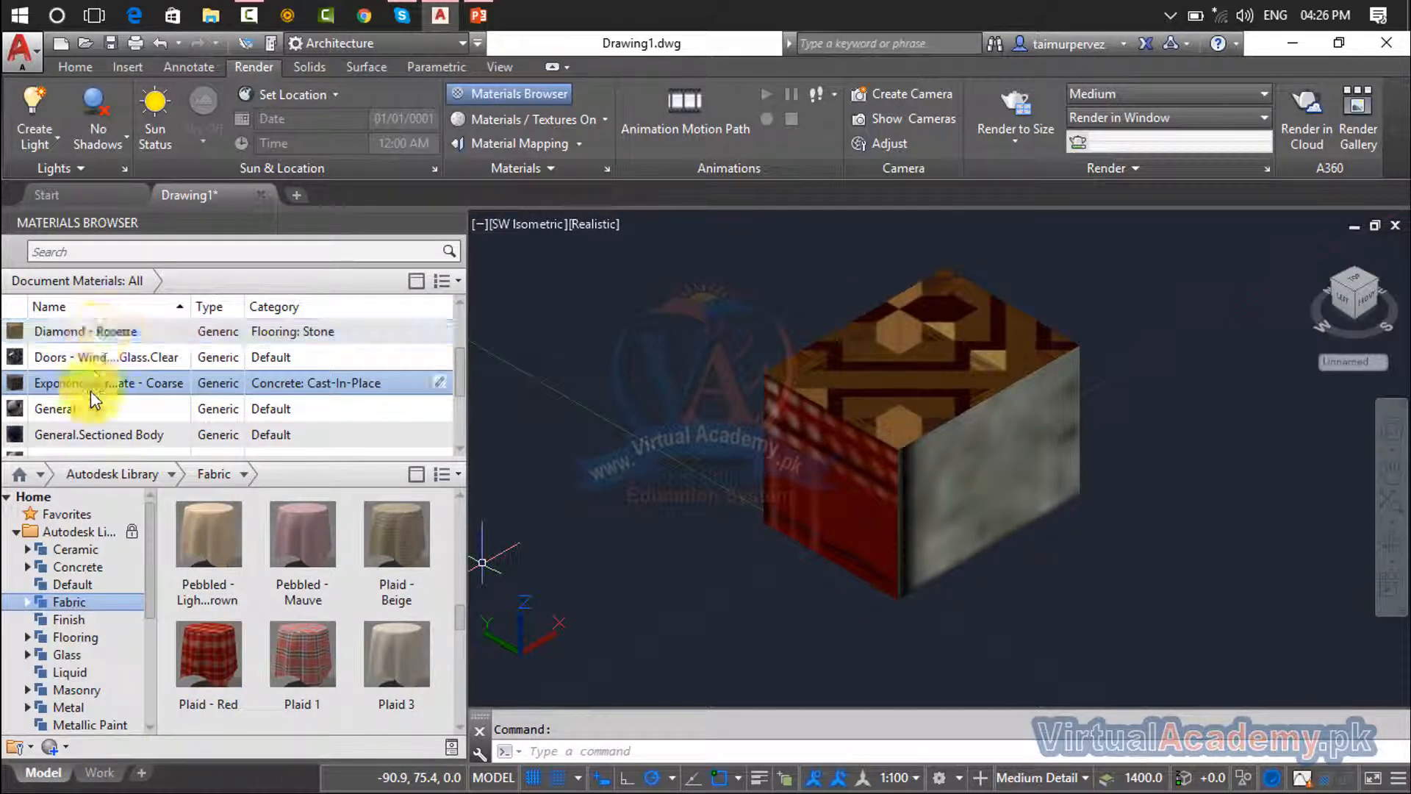
drag(462, 383, 487, 456)
drag(115, 468, 60, 447)
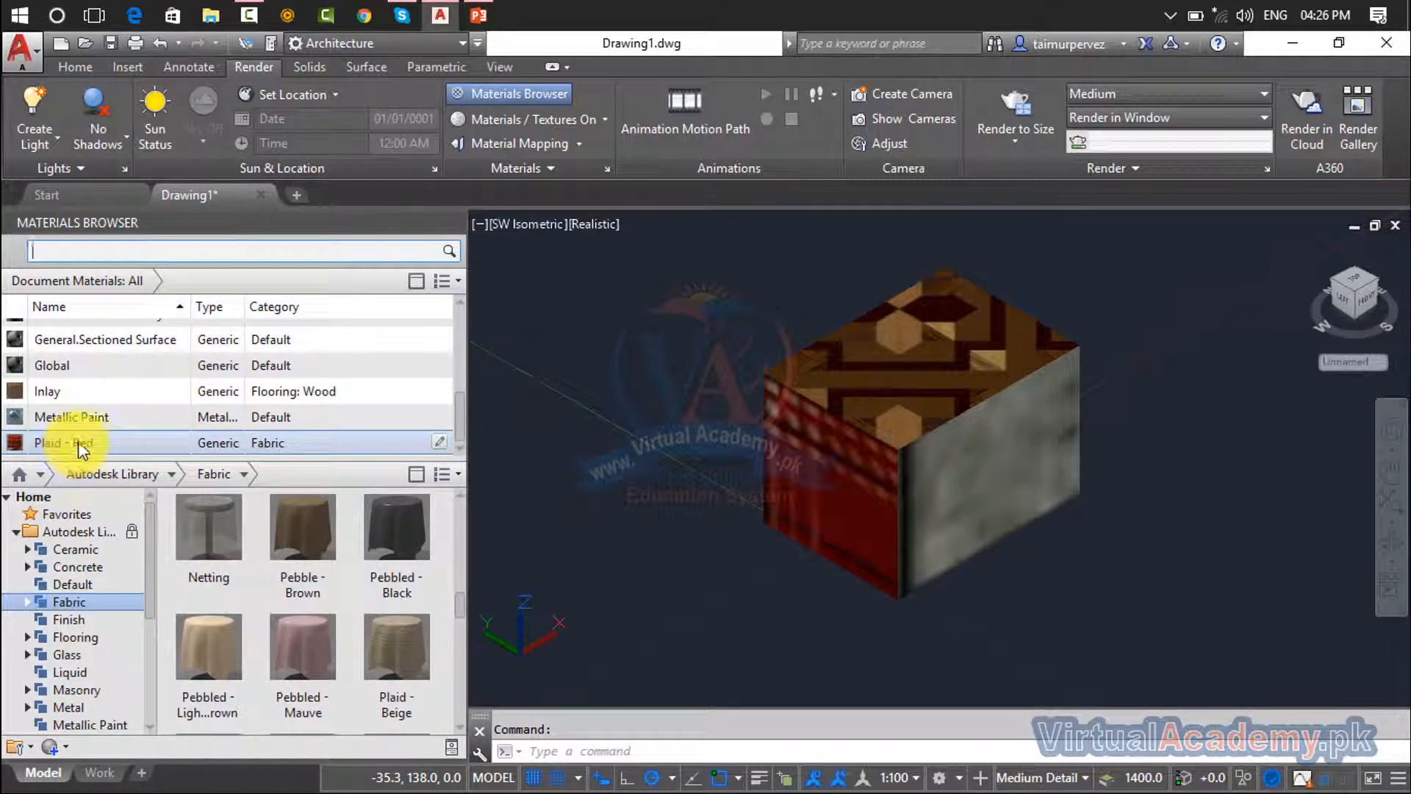
click(79, 444)
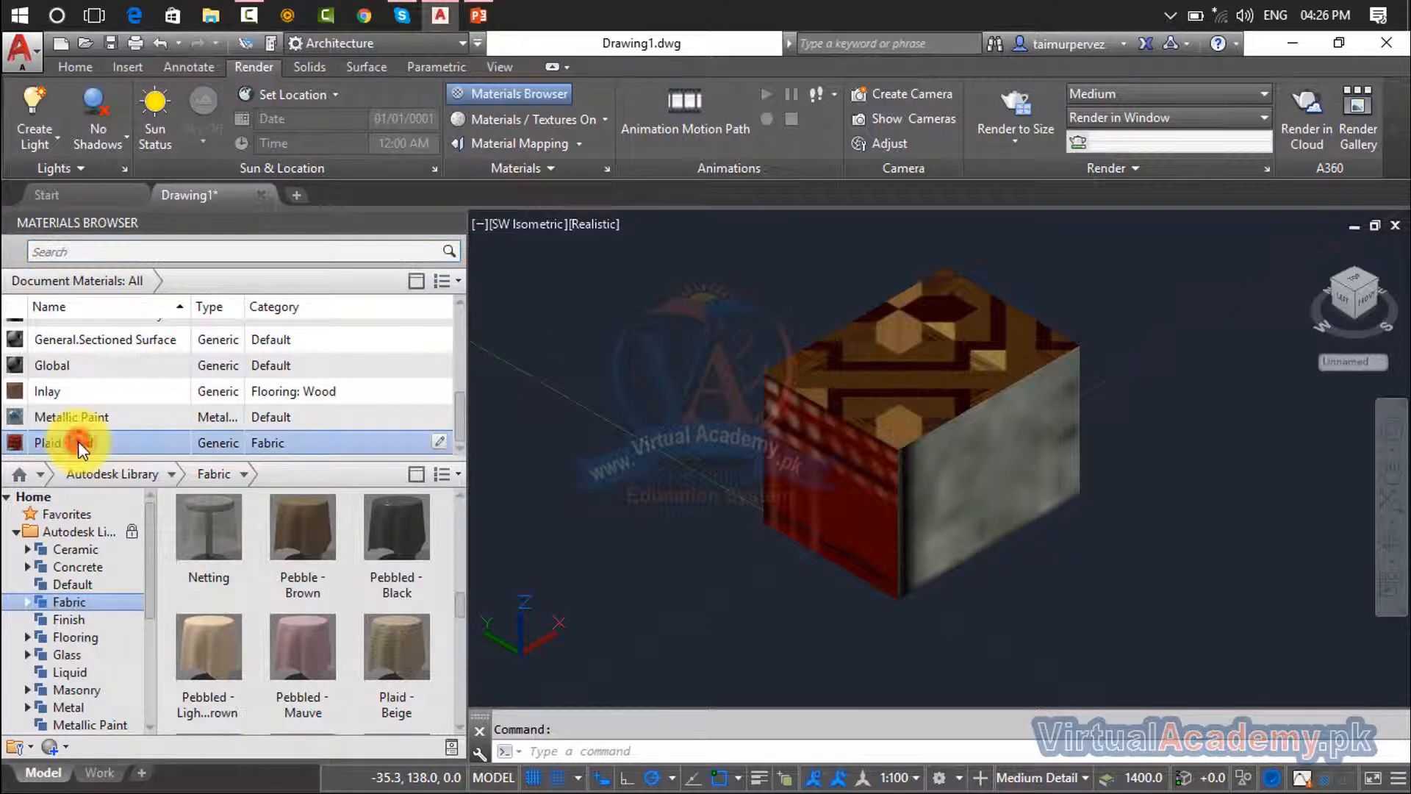
double_click(79, 442)
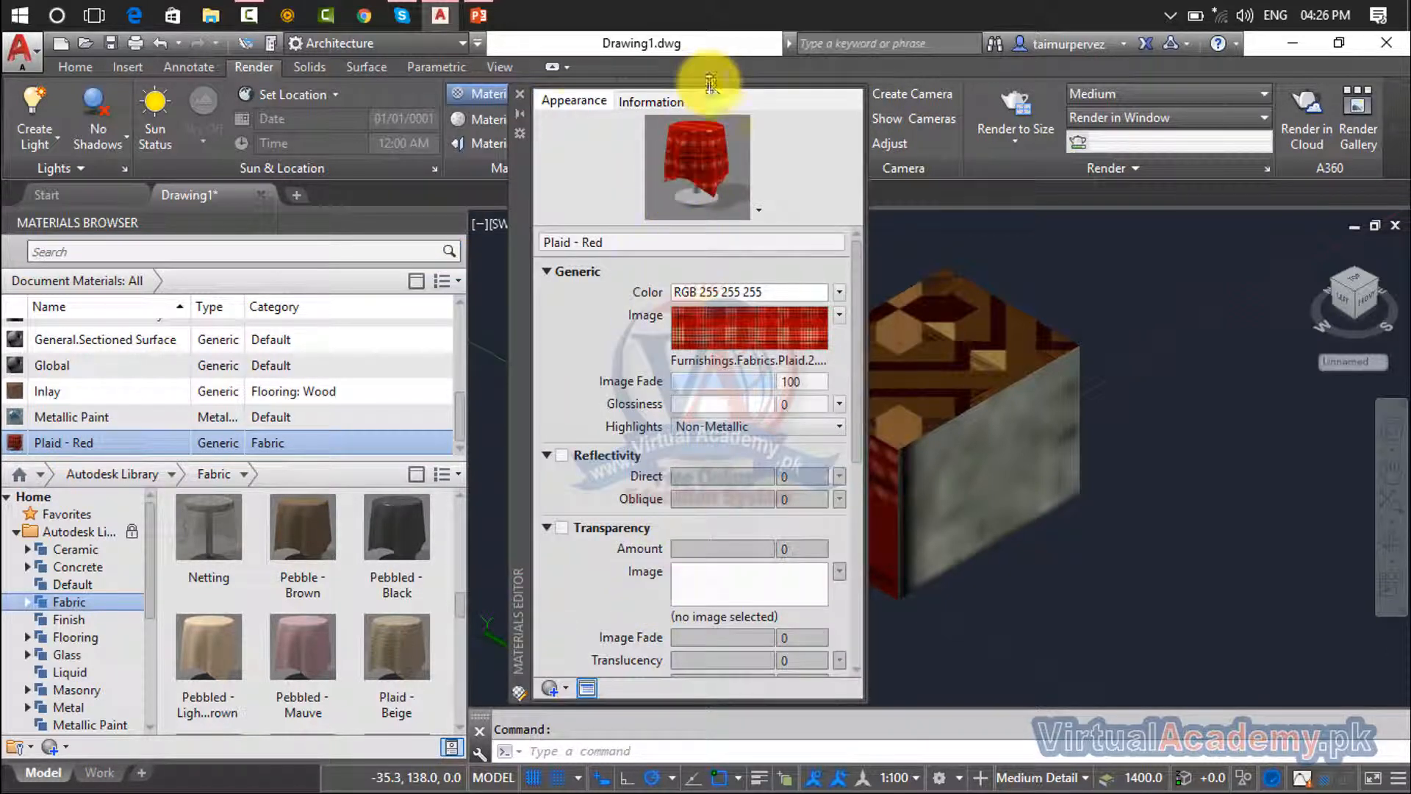
Reposition the Materials Editor as a floating palette that leaves the box in view
drag(524, 202, 395, 131)
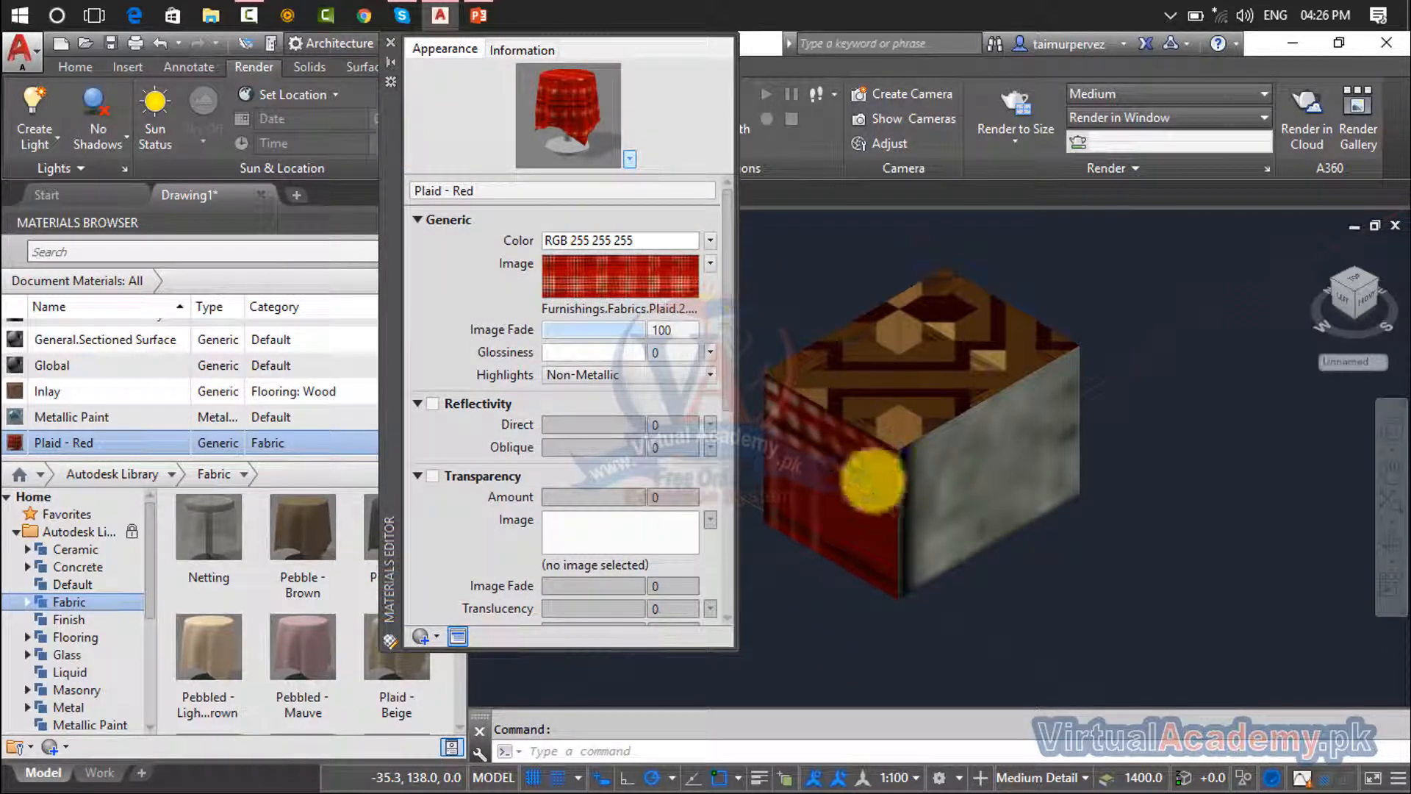
double_click(398, 238)
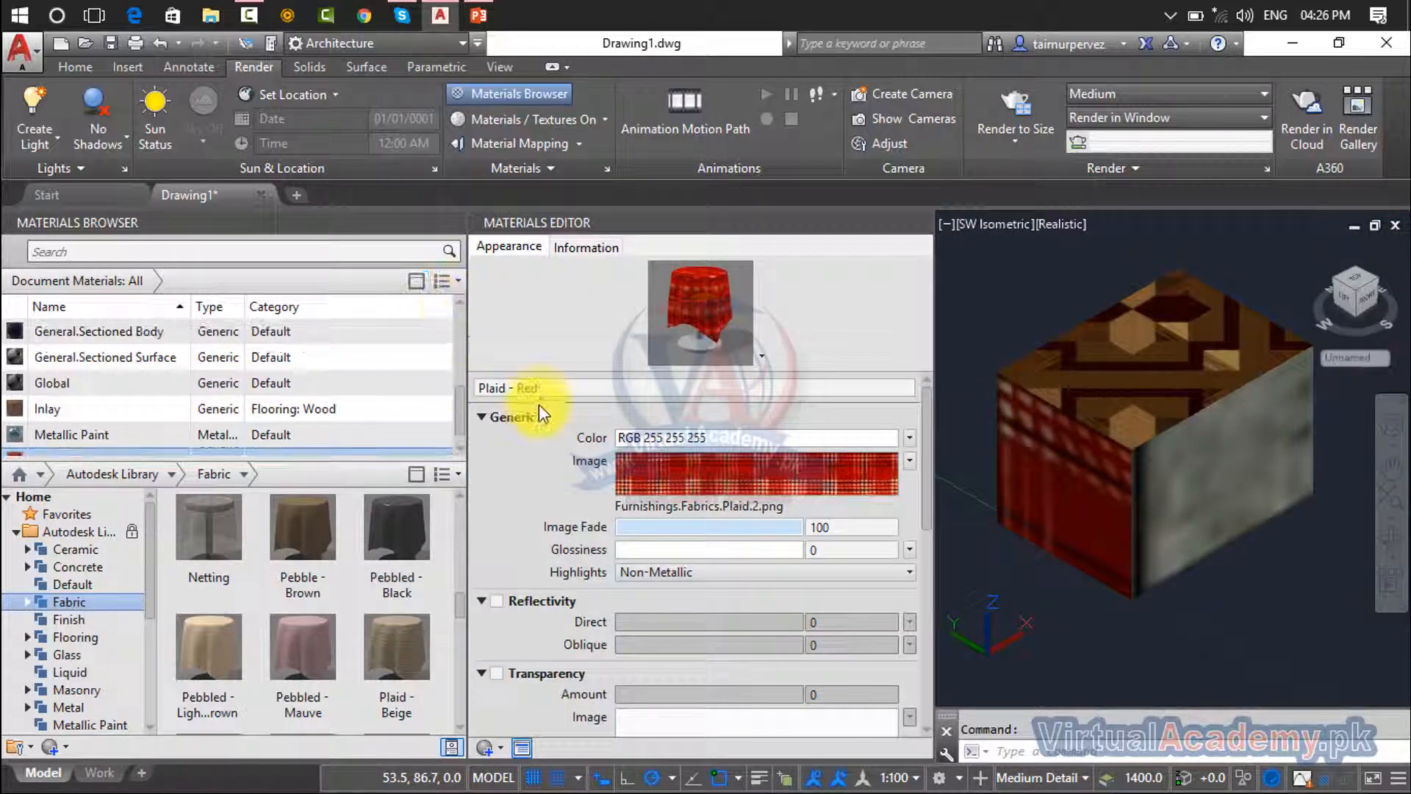
drag(749, 225, 497, 74)
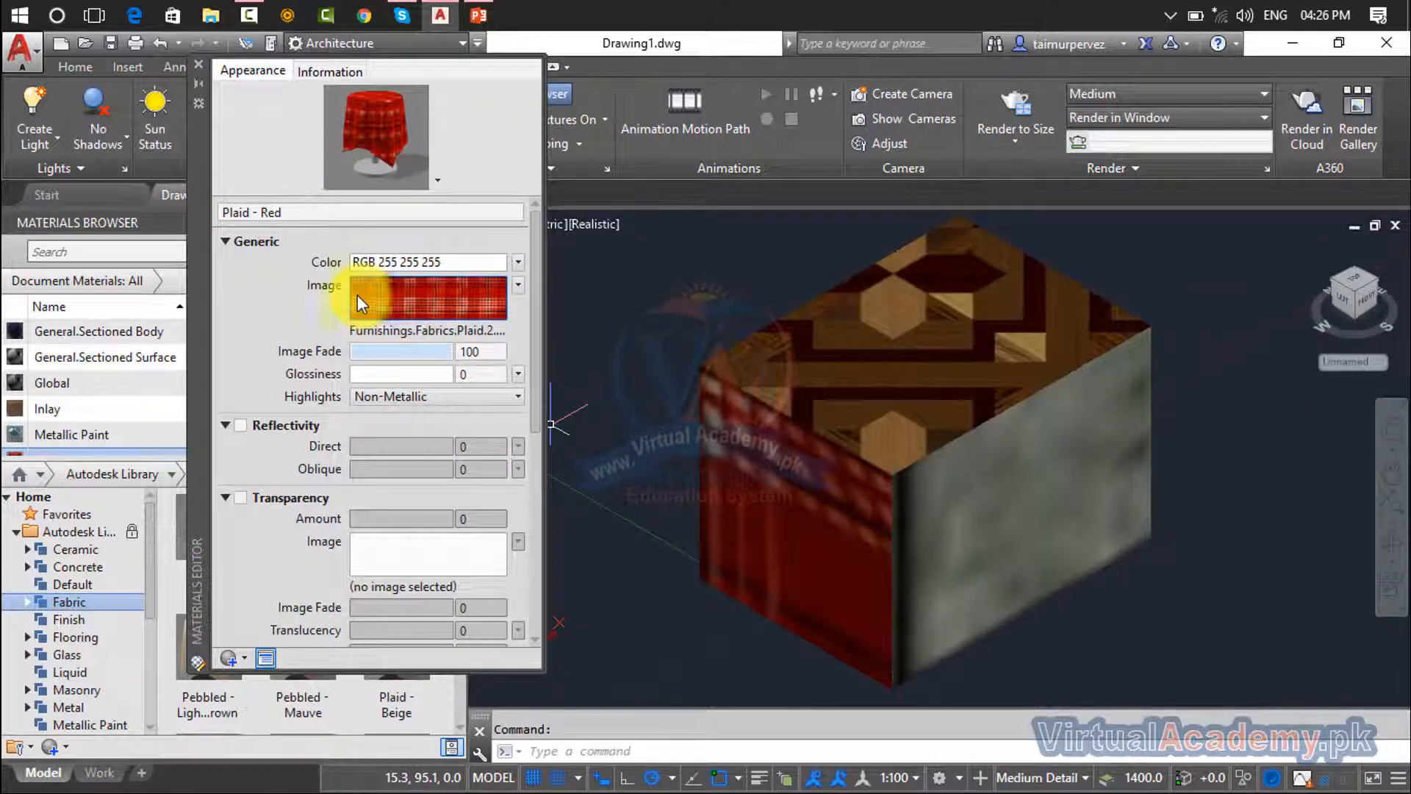
mouse_move(417, 301)
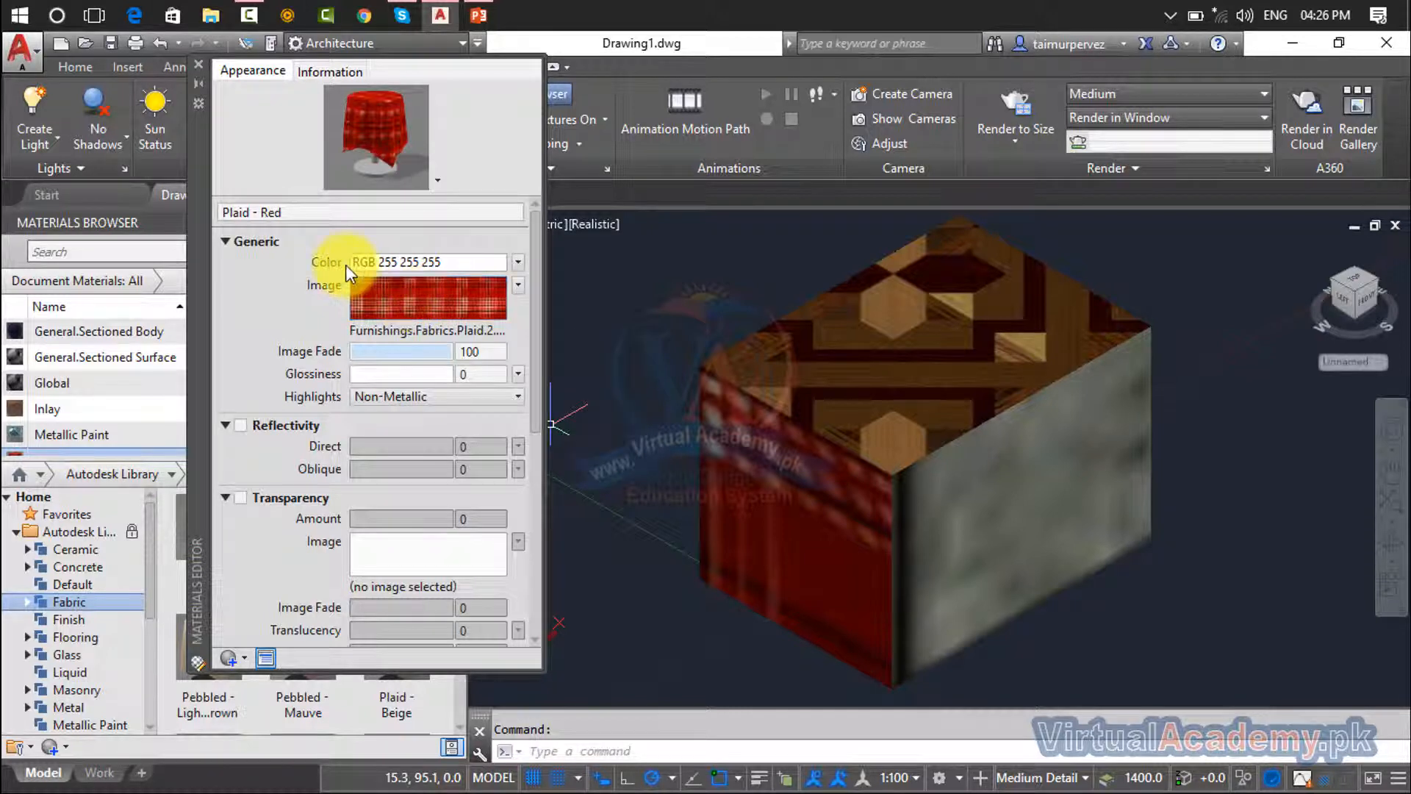
click(517, 263)
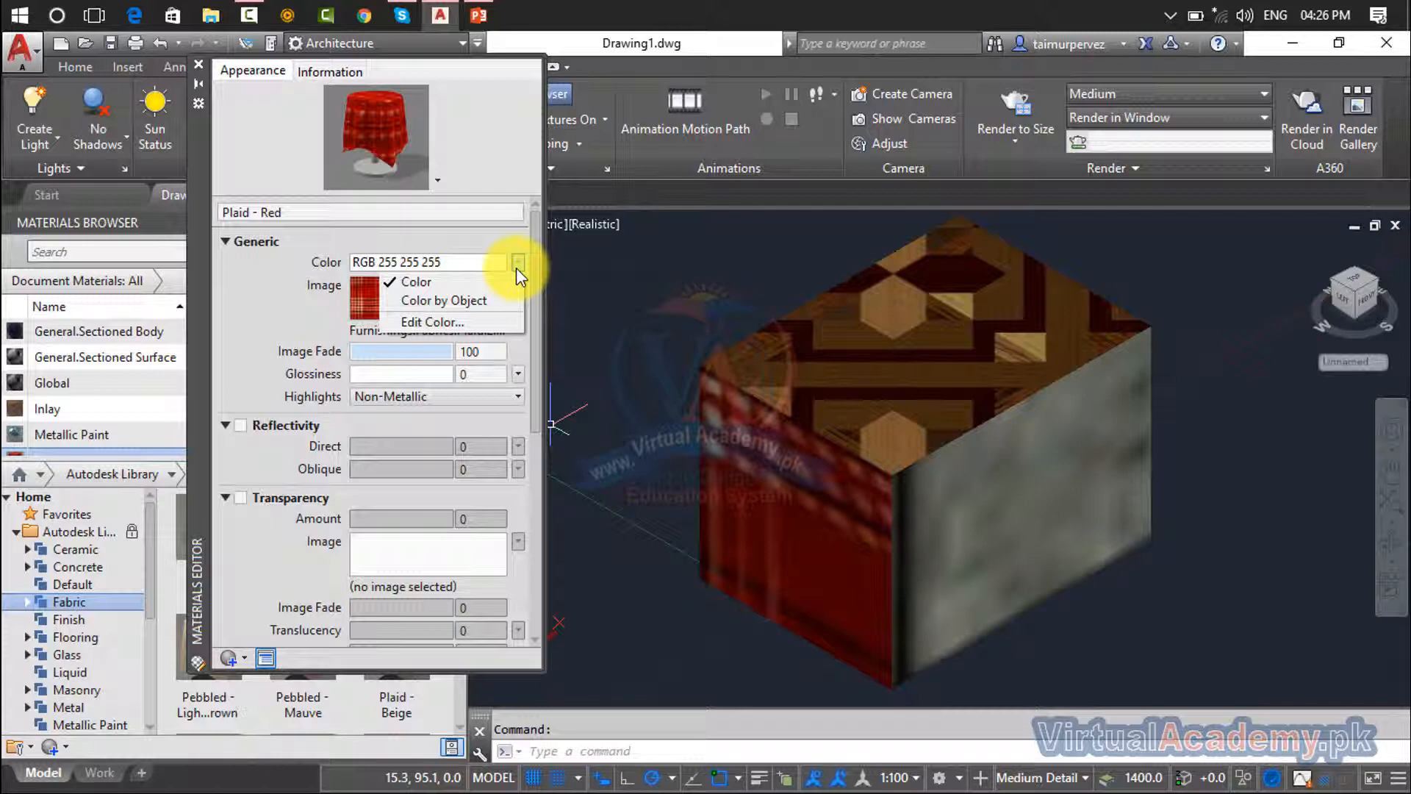
click(516, 268)
click(516, 268)
click(479, 237)
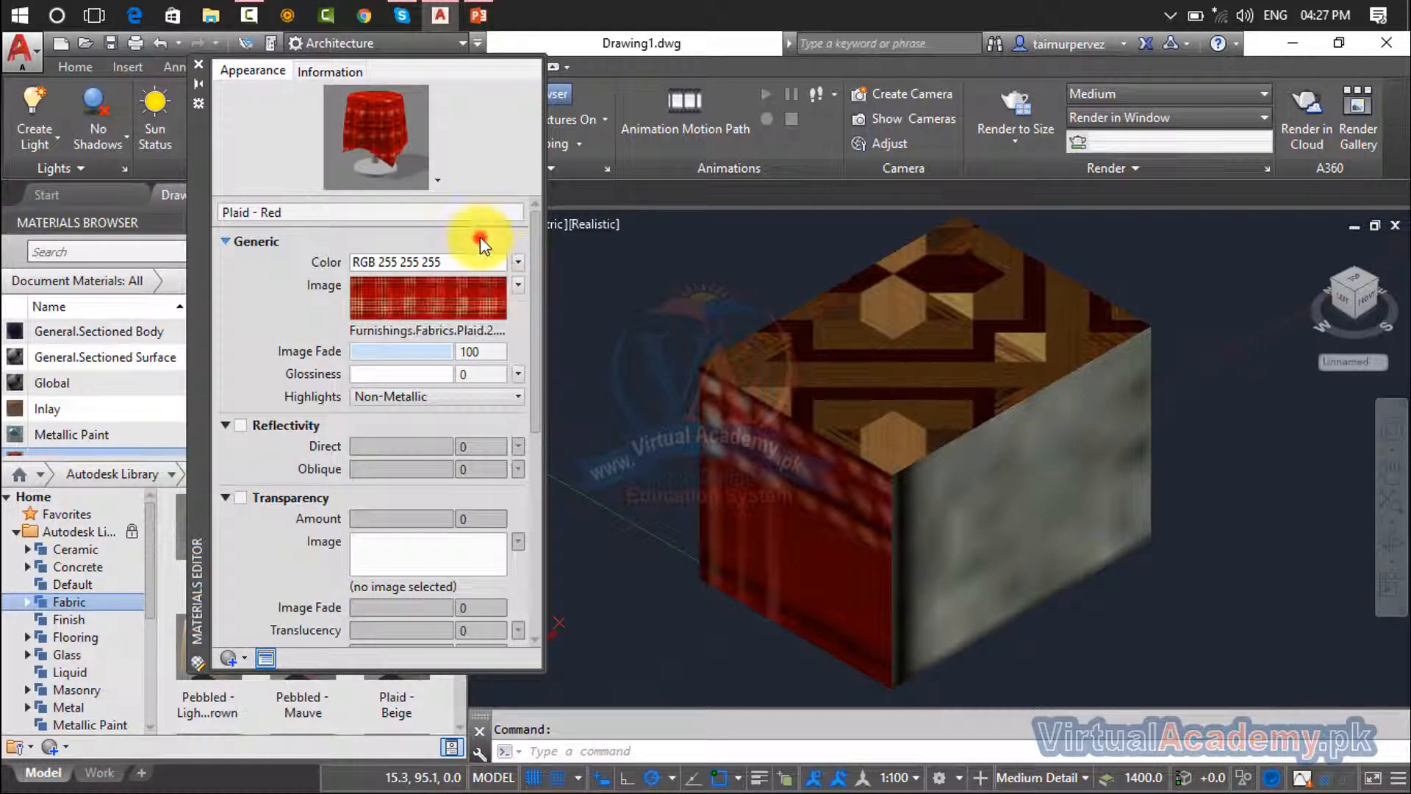
Try the Sphere and Cylinder scenes for the Plaid - Red material's preview
click(437, 181)
mouse_move(402, 204)
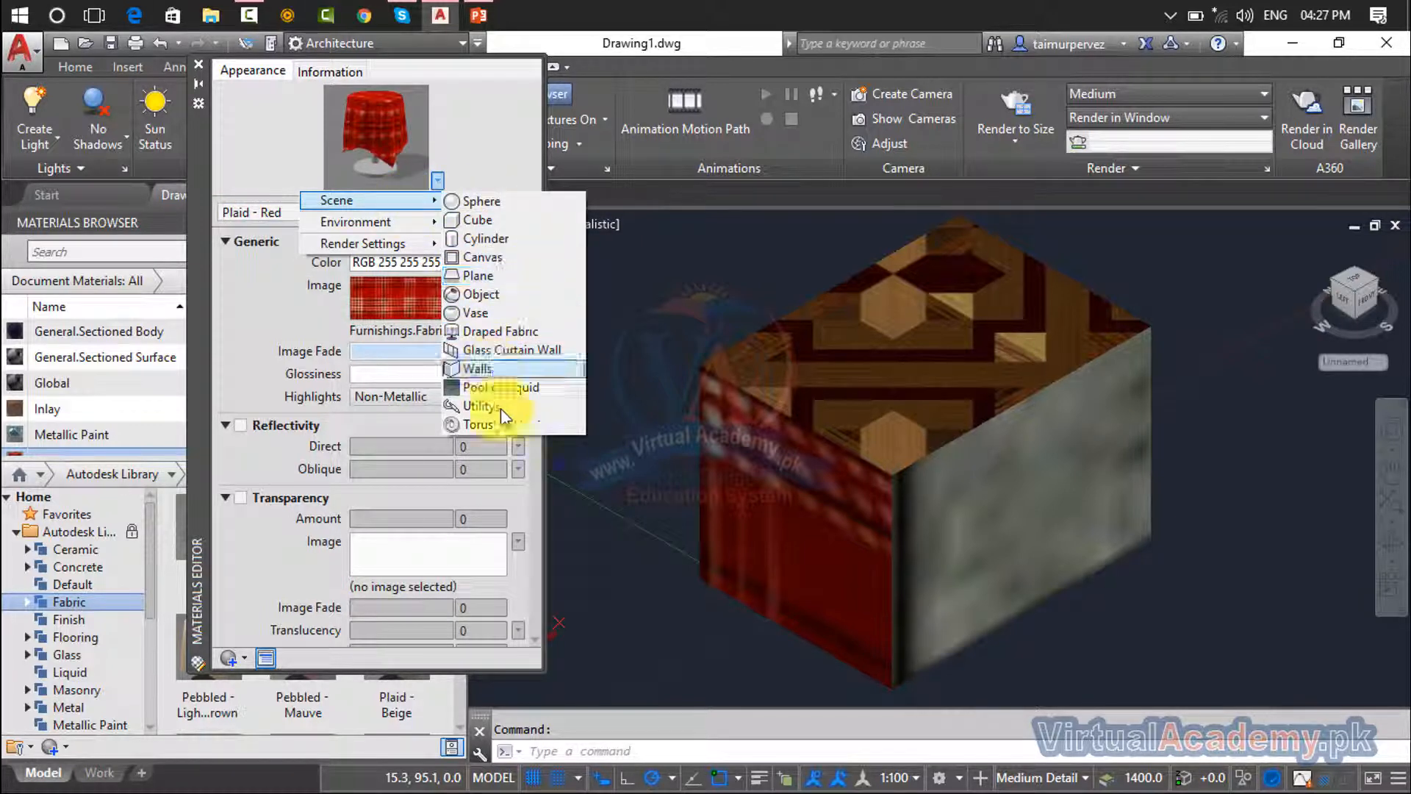
click(505, 206)
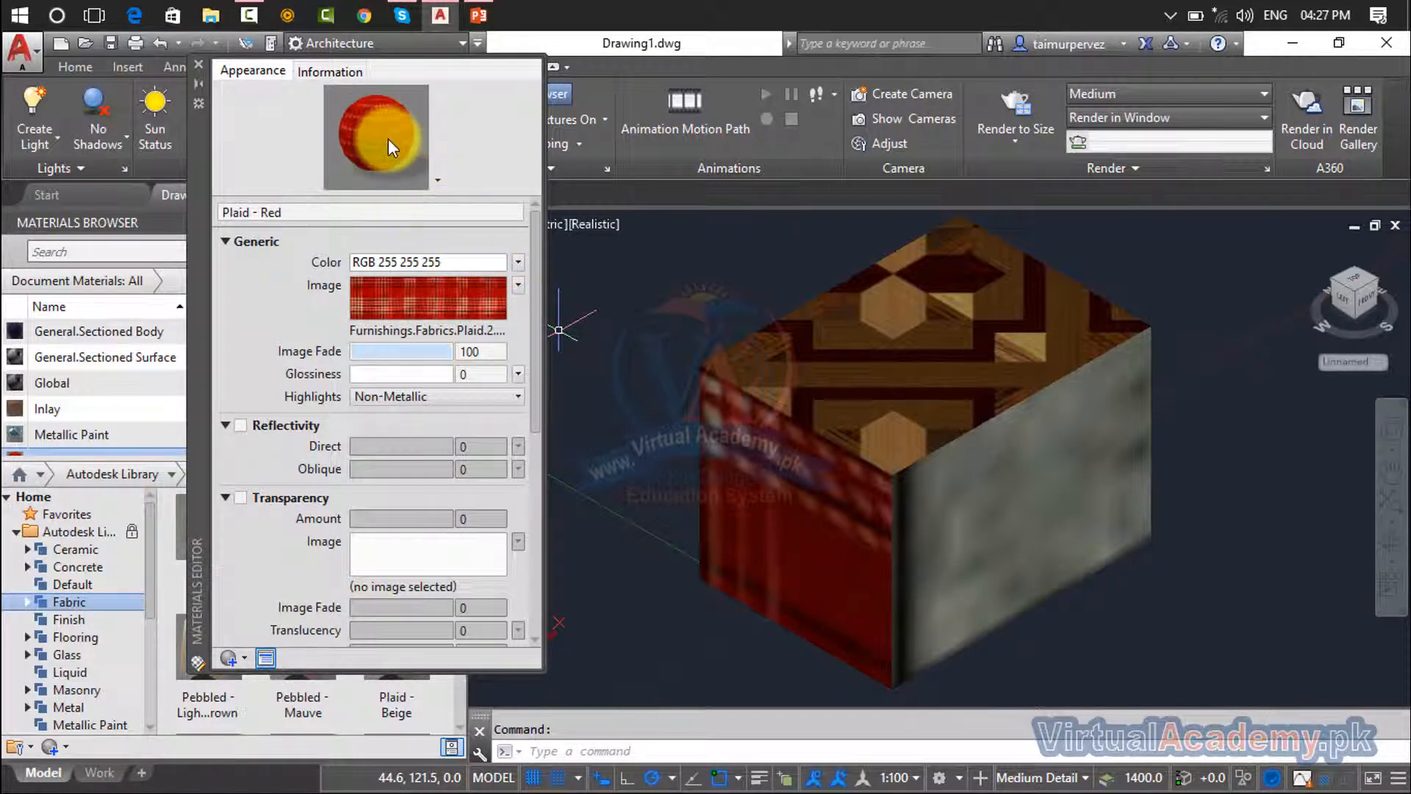
click(437, 183)
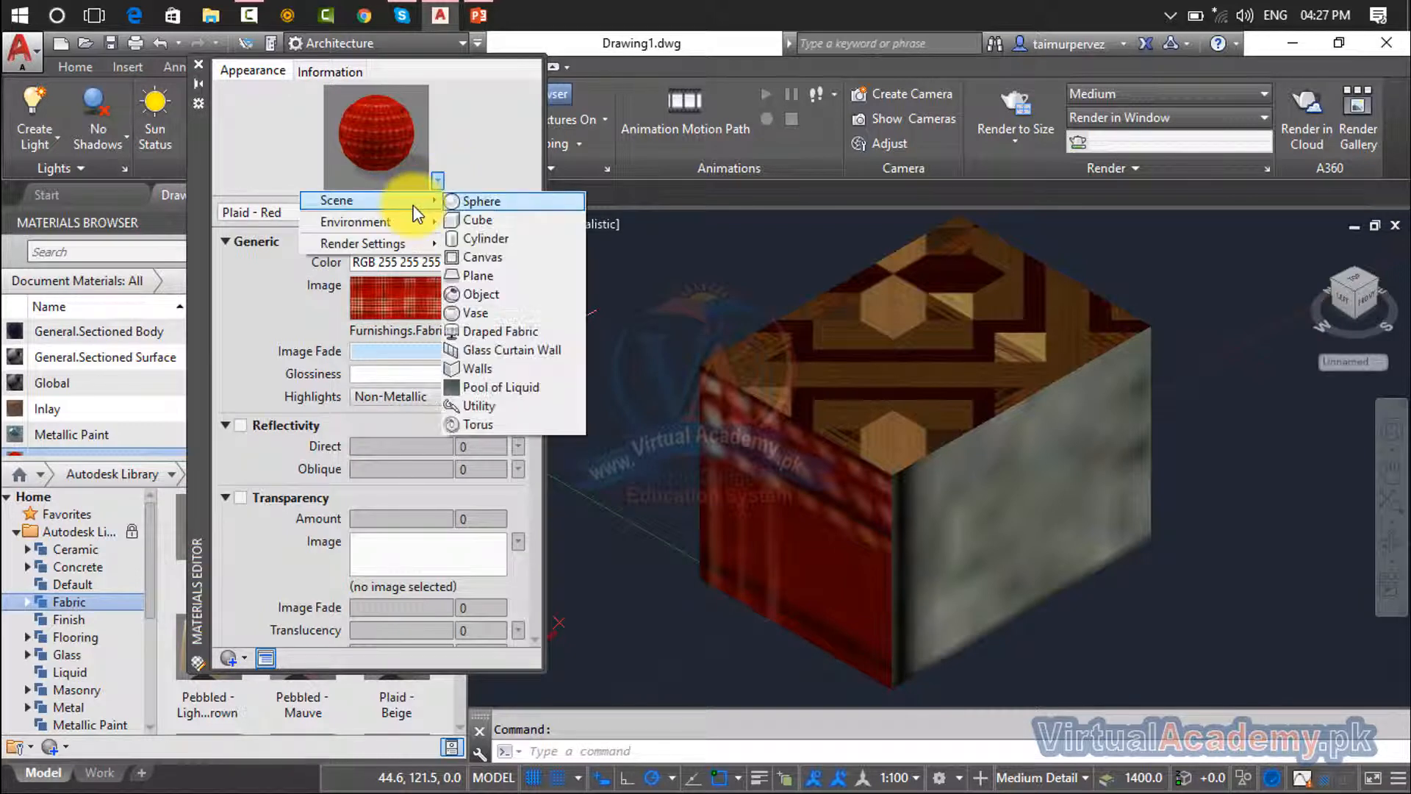
click(510, 238)
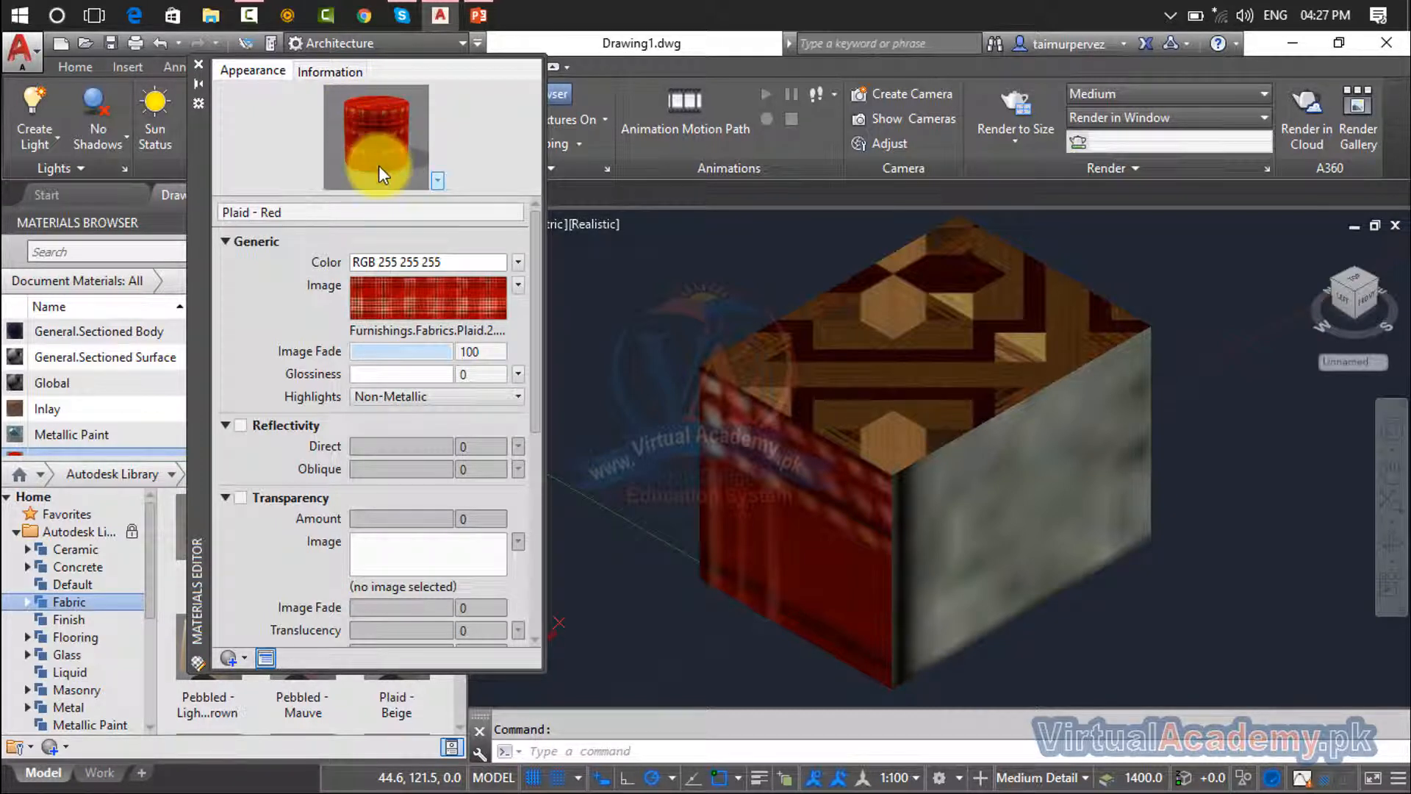
Set the preview scene of the Plaid - Red material to Cube
click(438, 181)
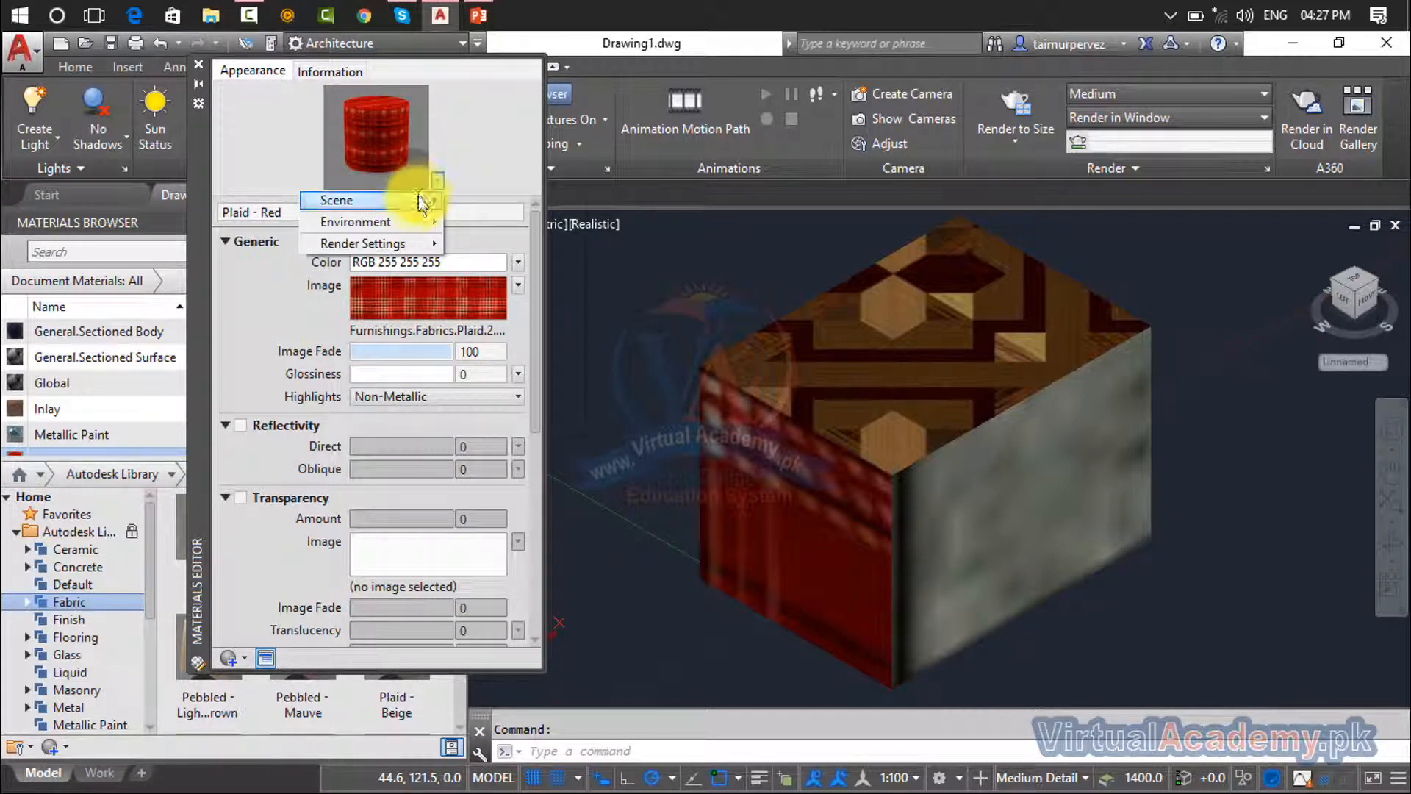
mouse_move(419, 199)
click(470, 220)
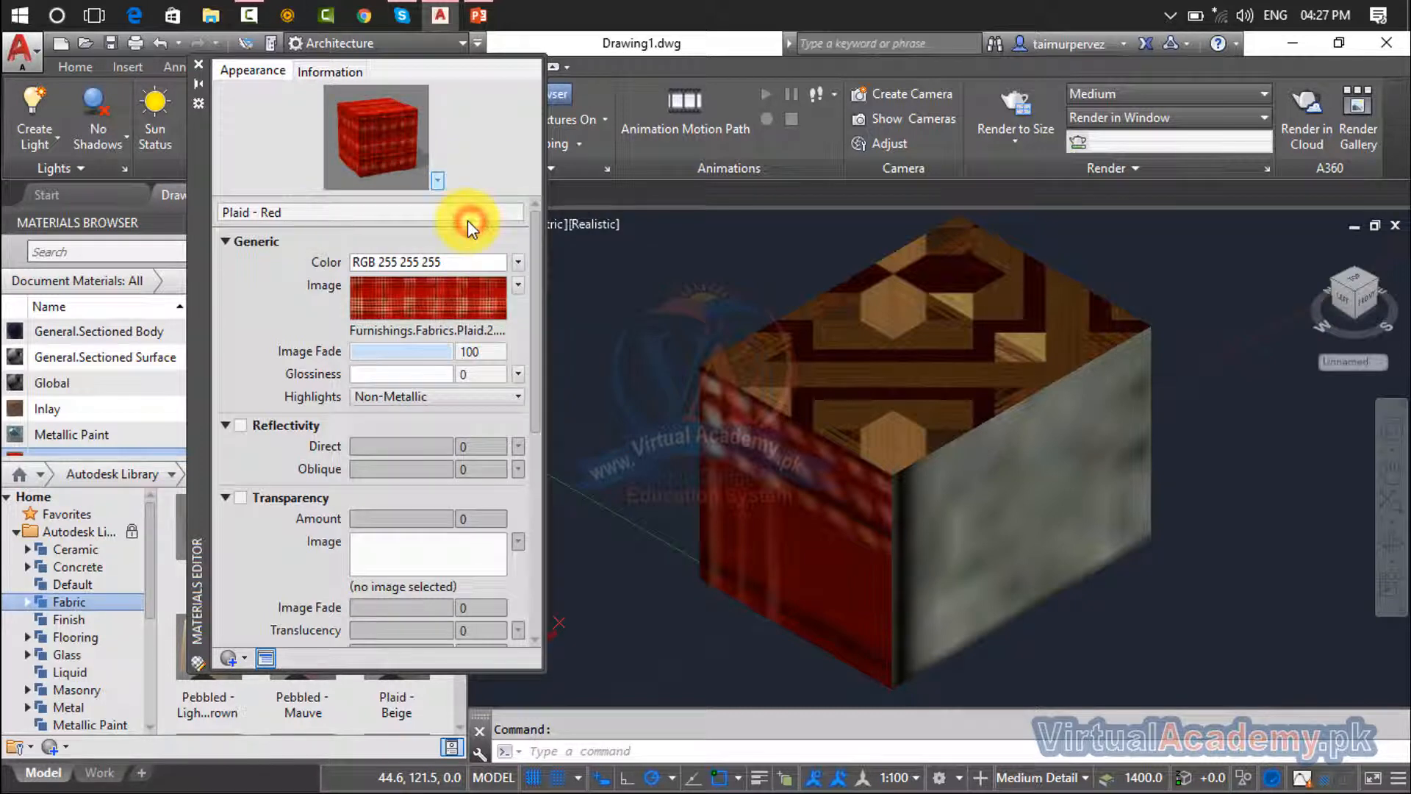
Try the Snowfield environment for the material preview and settle on Warm Light
click(436, 182)
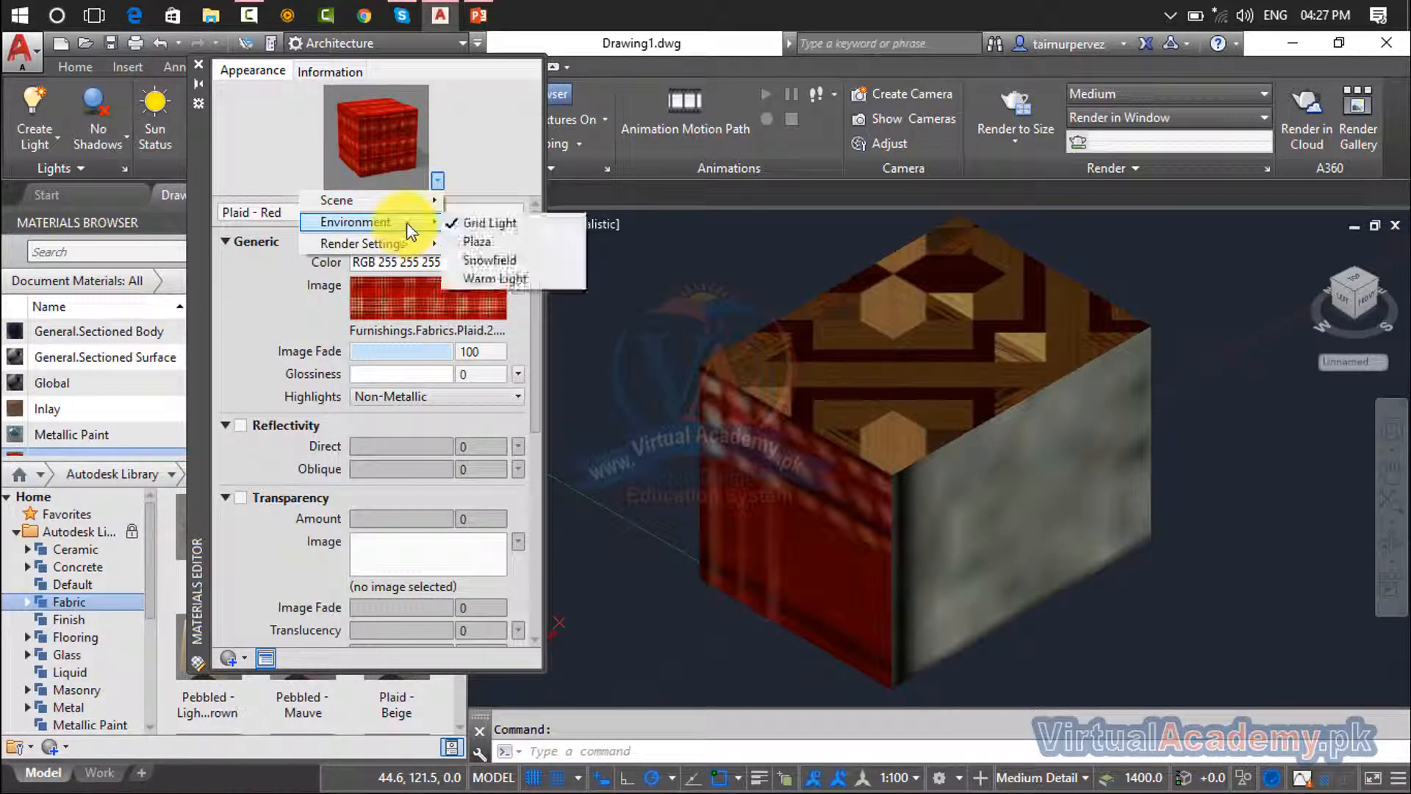
click(540, 260)
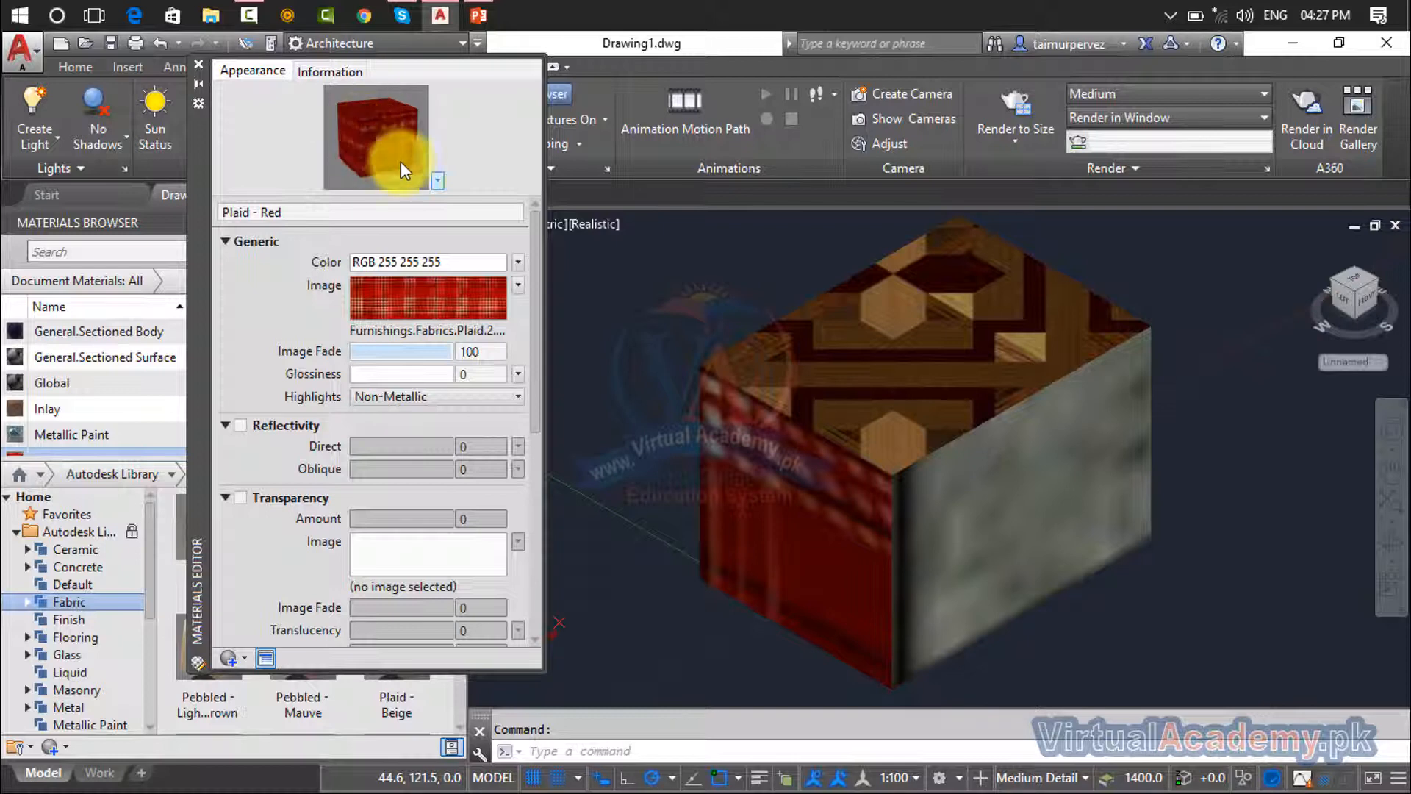
click(436, 181)
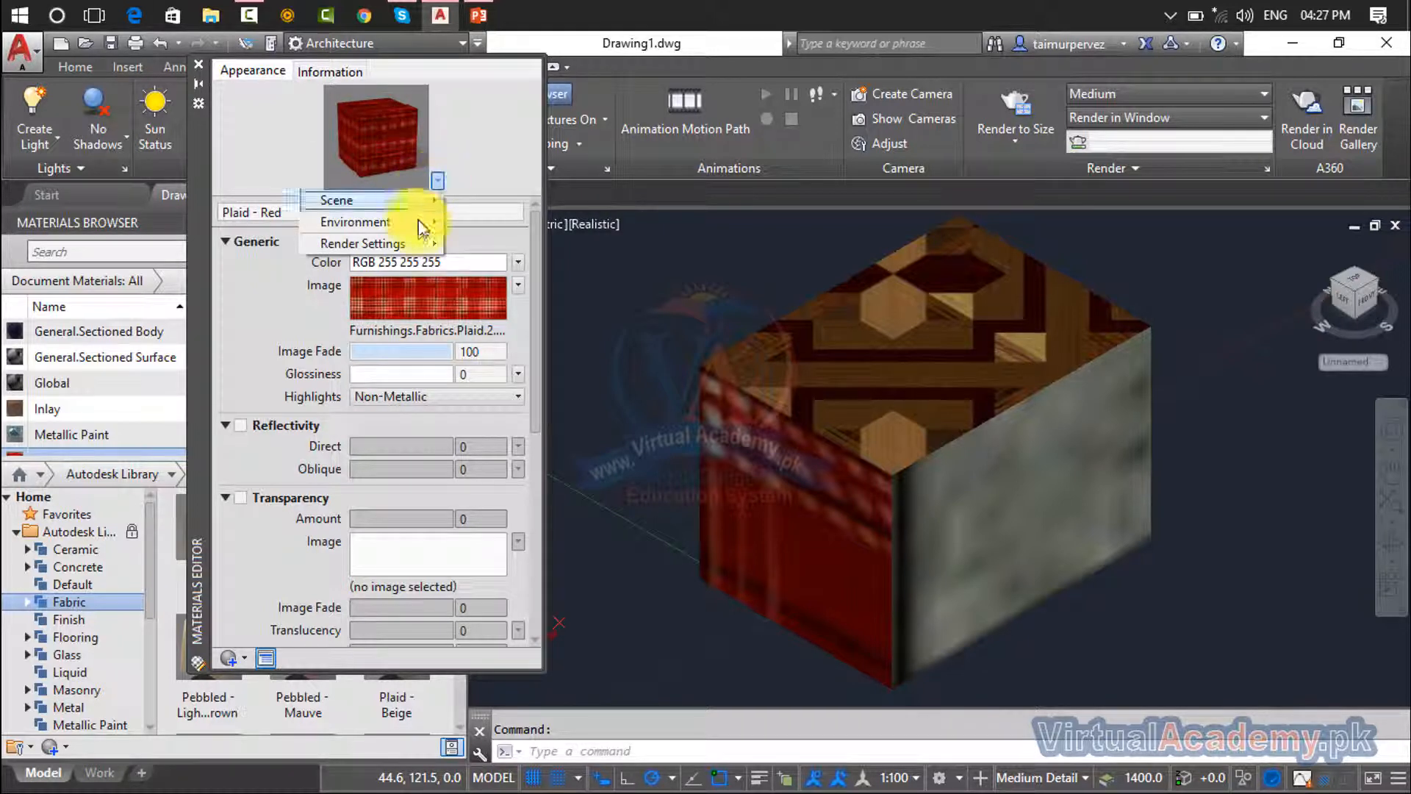
mouse_move(422, 231)
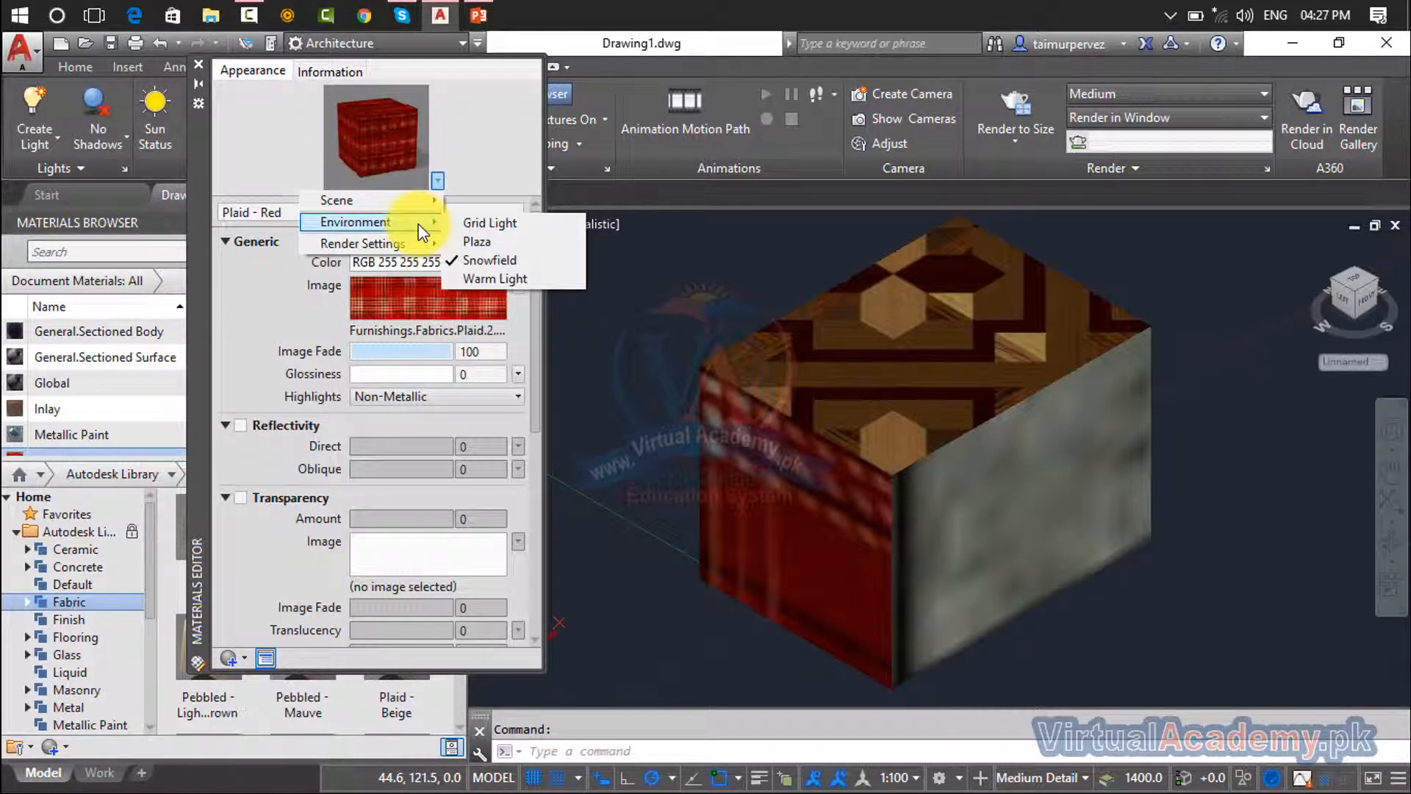
click(520, 280)
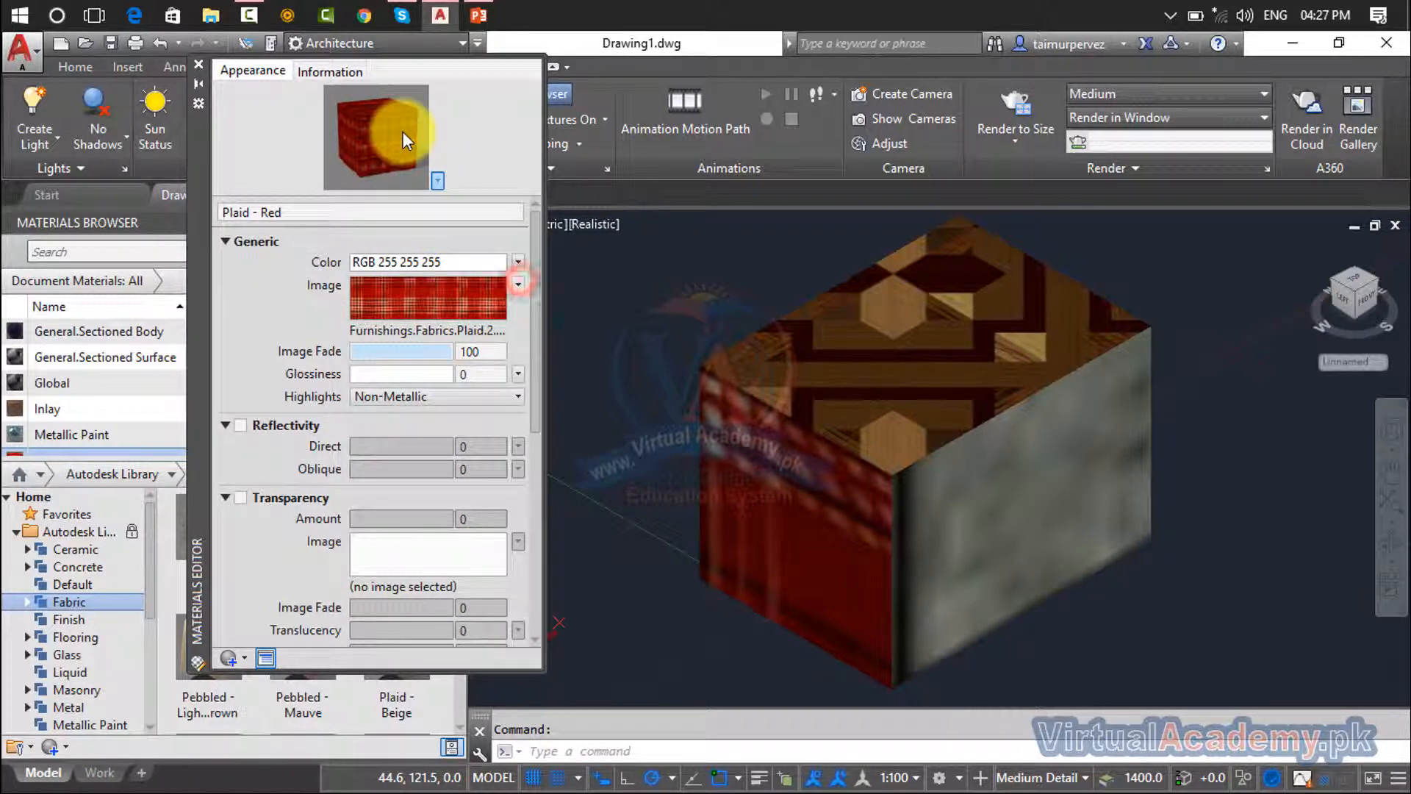
click(437, 181)
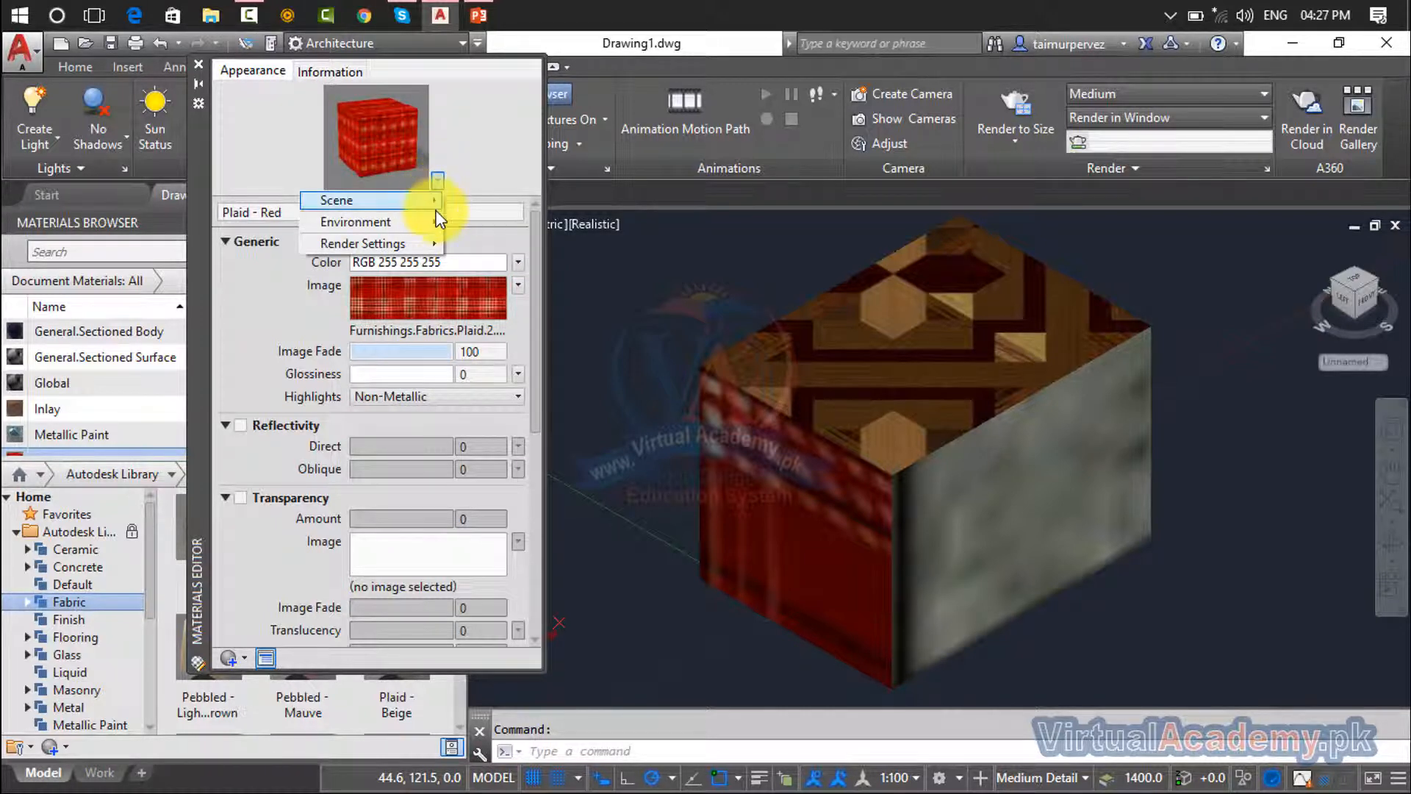
mouse_move(382, 244)
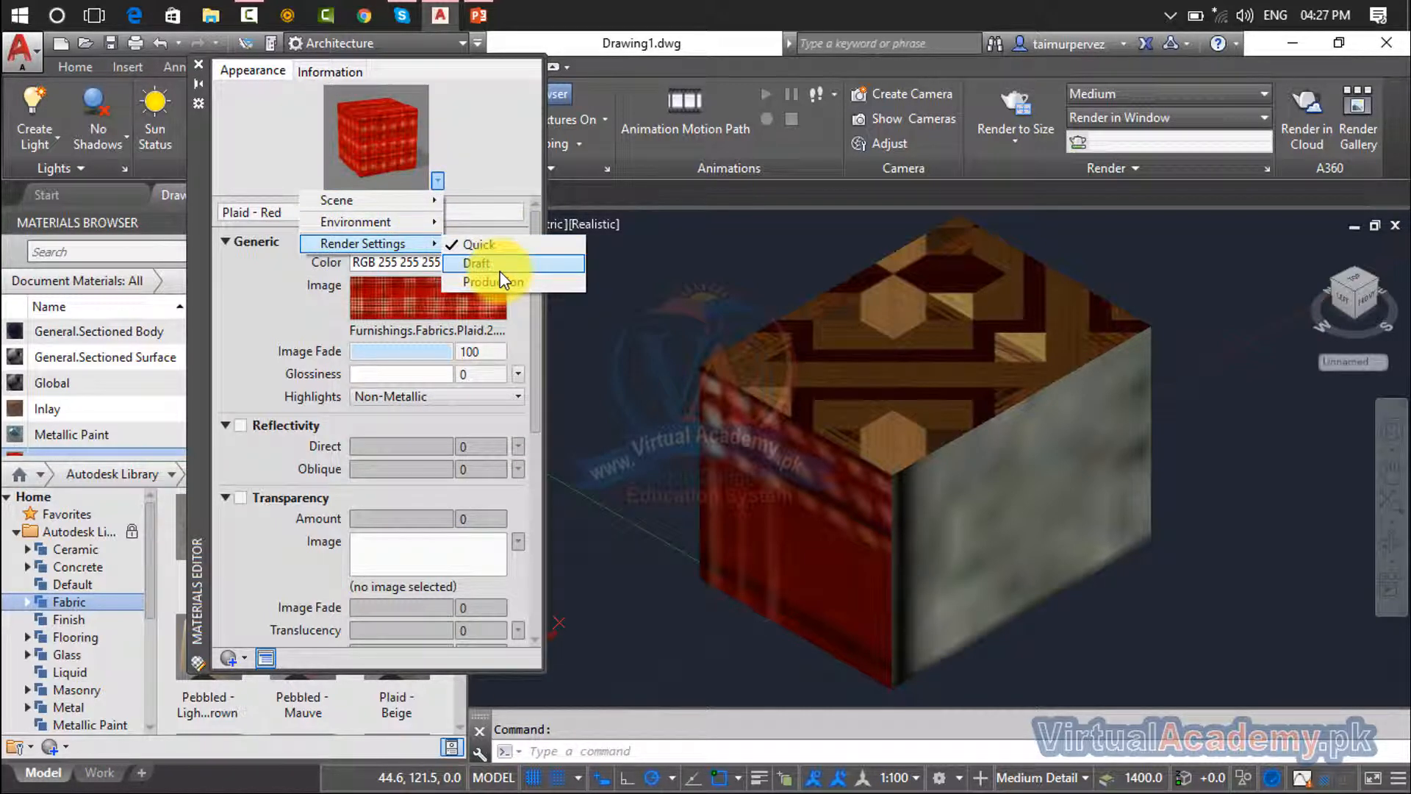
click(556, 172)
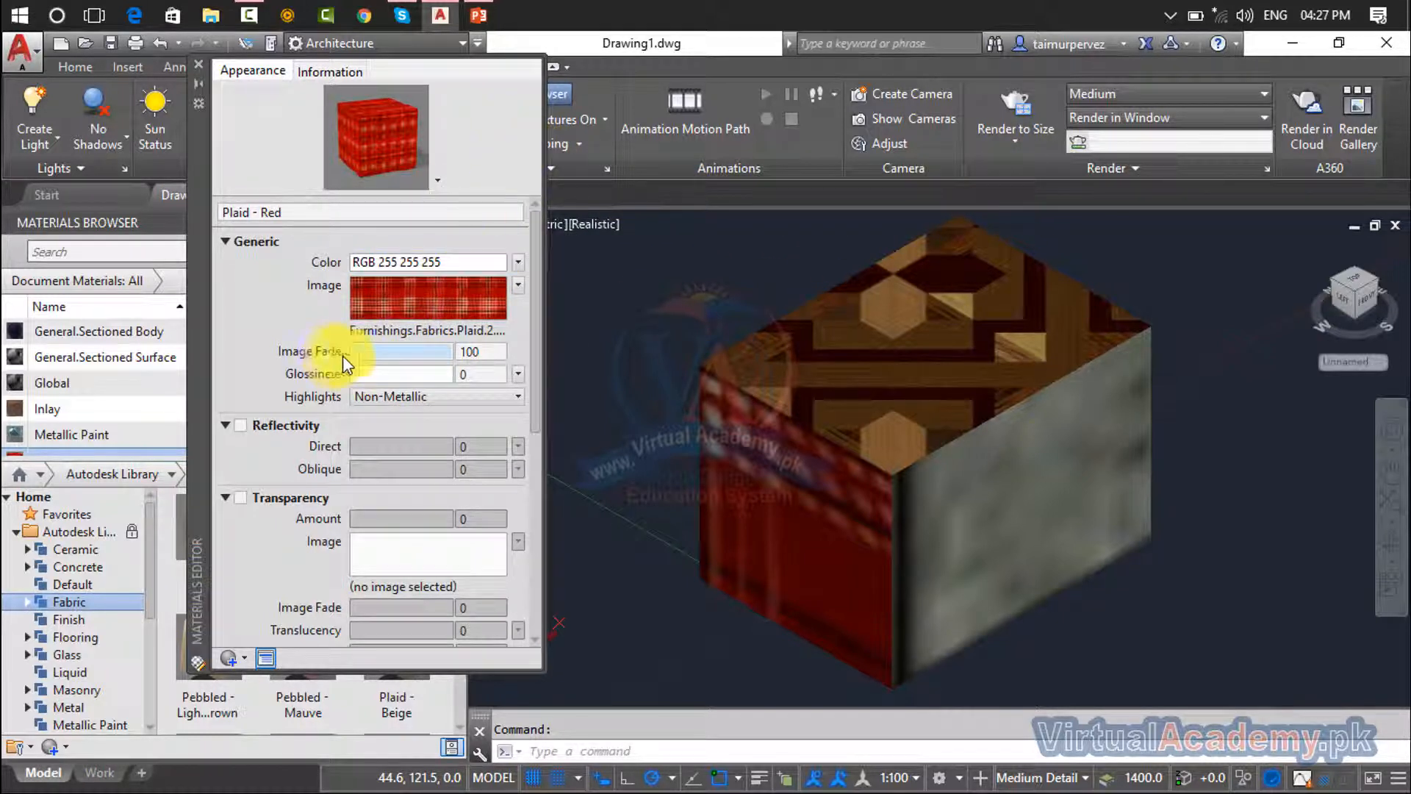
Try an image fade of 38, restore it to 100, and inspect the plaid image's texture settings
drag(446, 353, 386, 347)
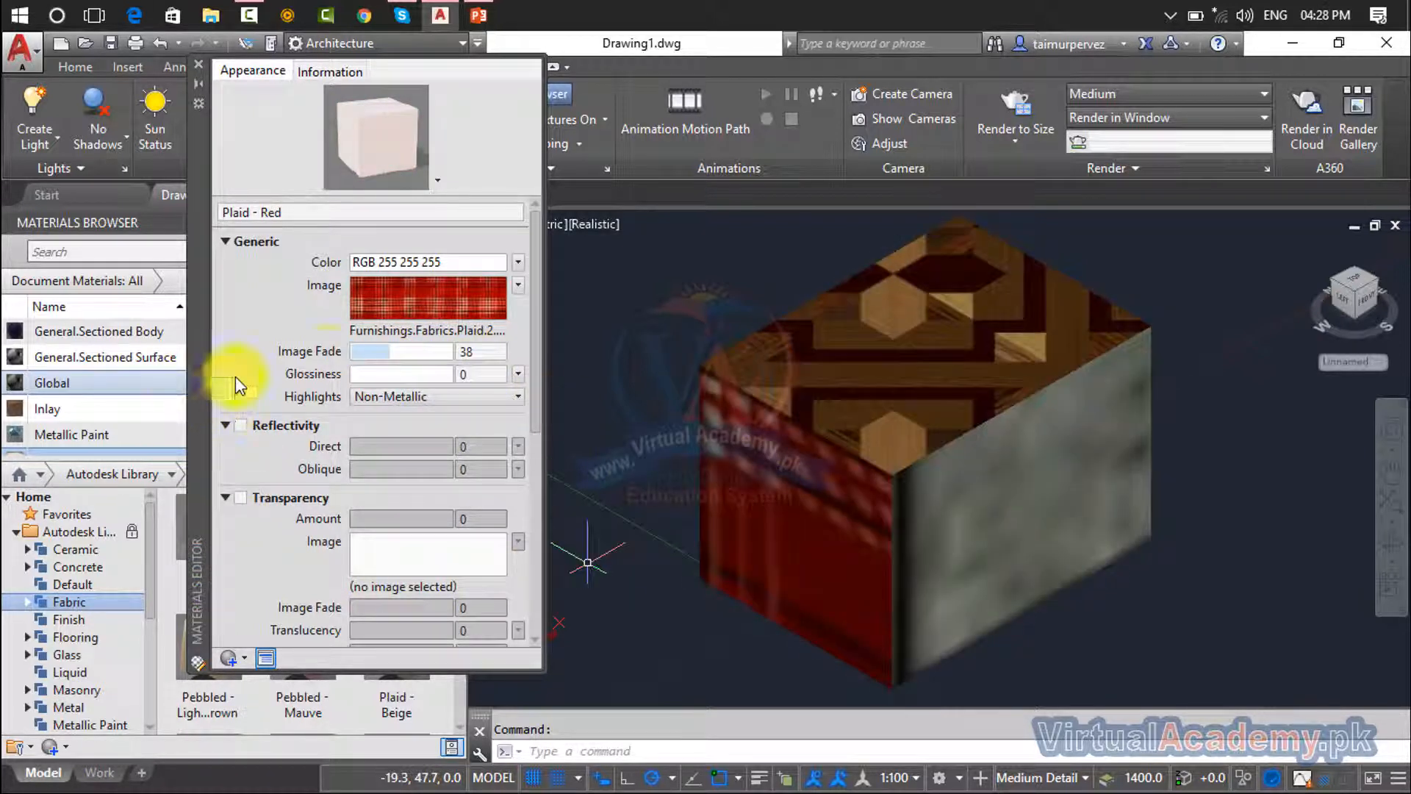
drag(384, 352, 507, 356)
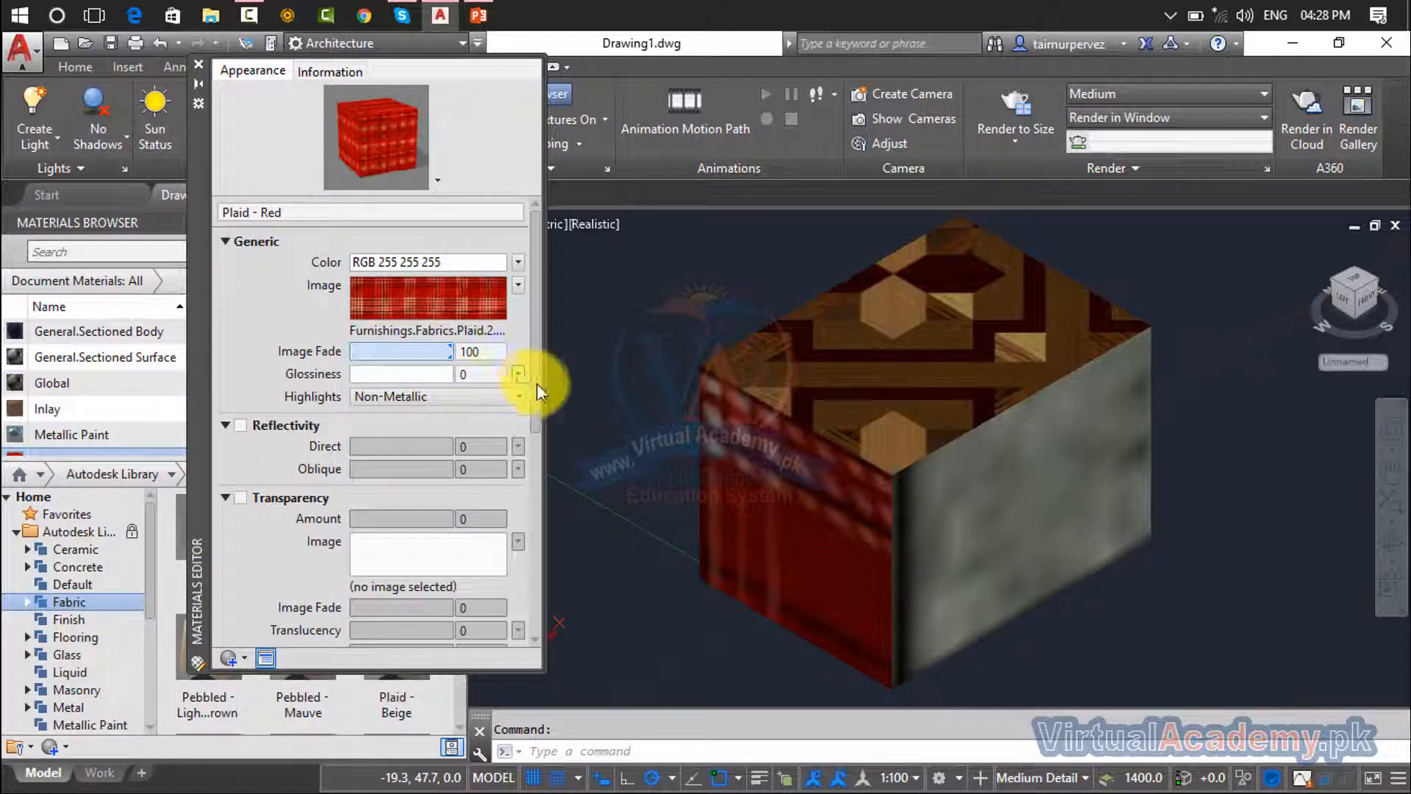
click(437, 314)
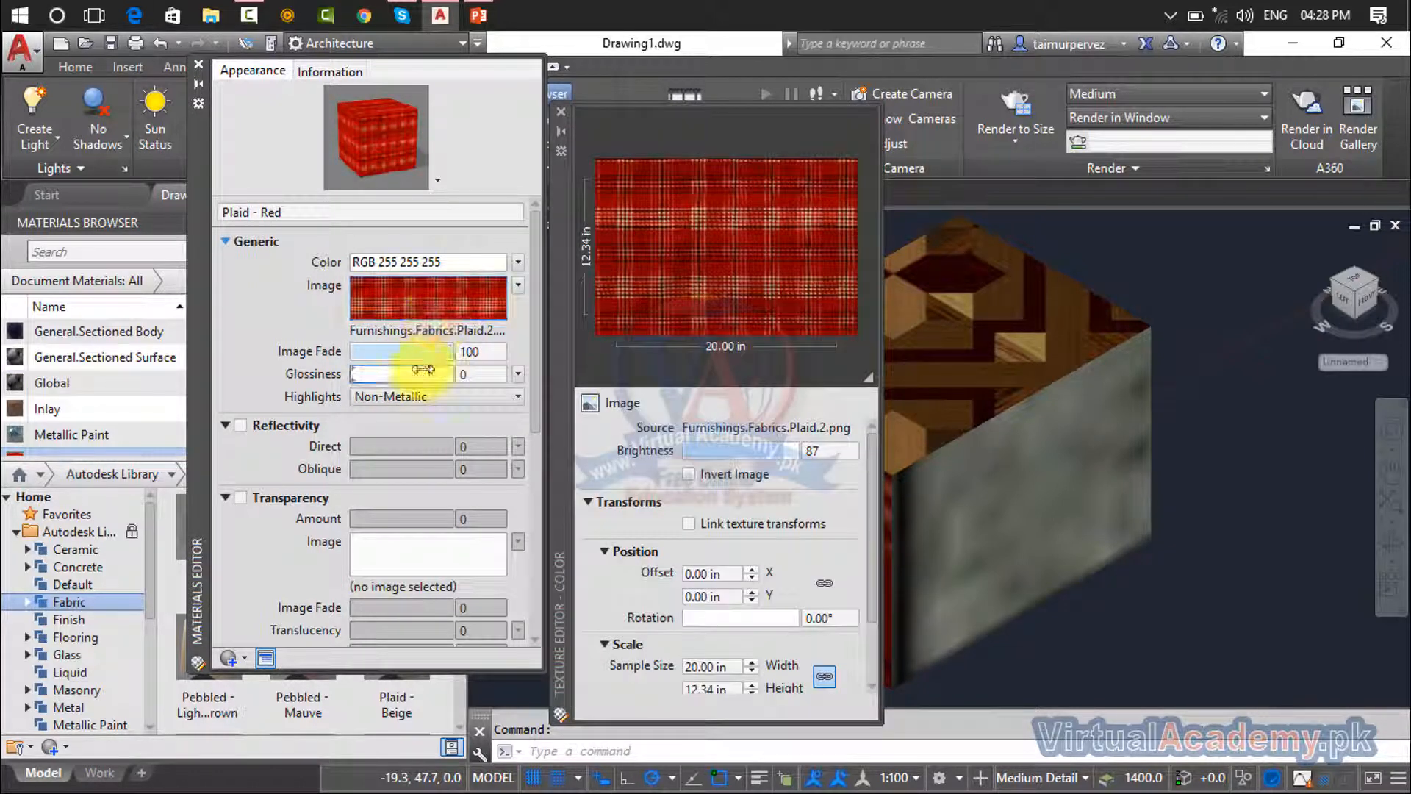
click(562, 112)
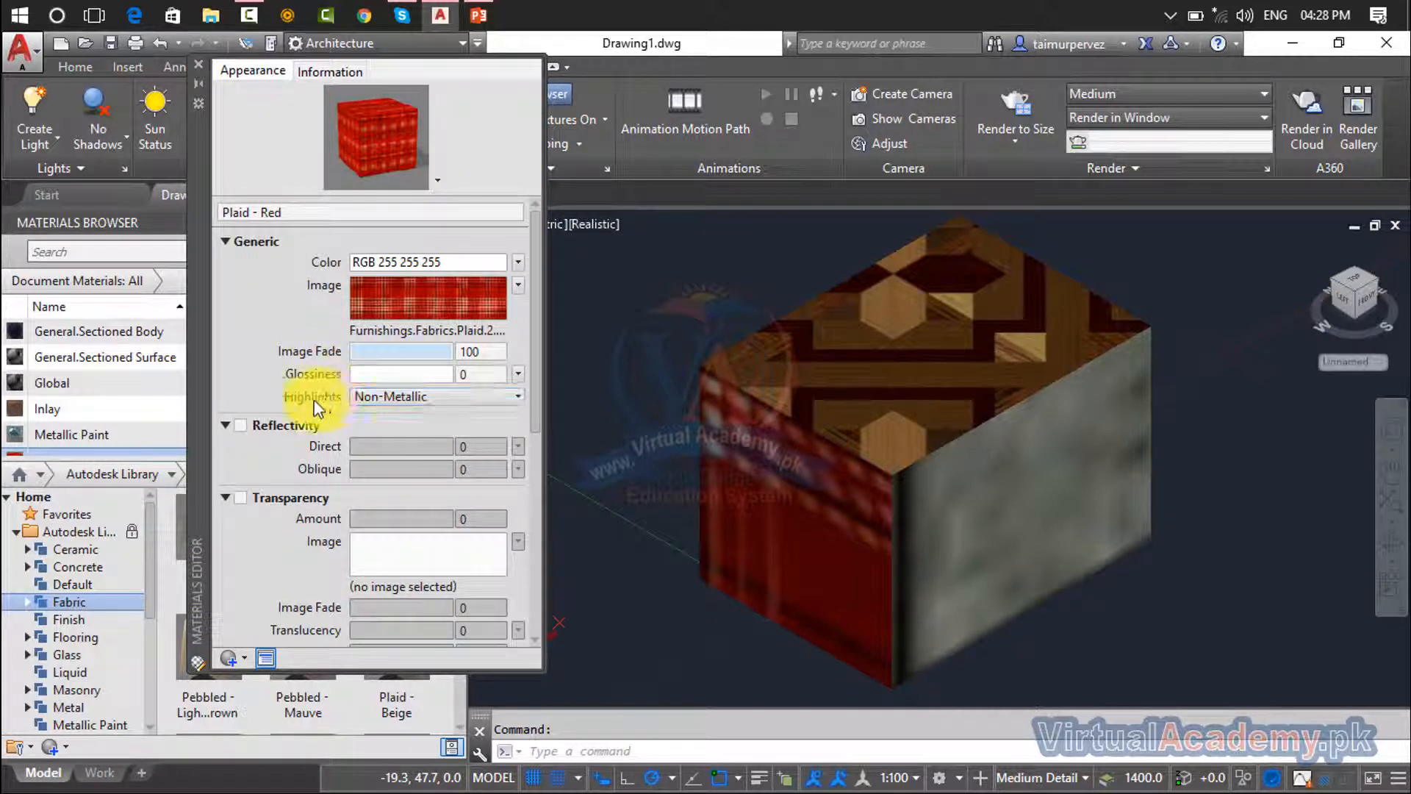
Try Metallic highlights on the Plaid - Red material and return them to Non-Metallic
click(408, 401)
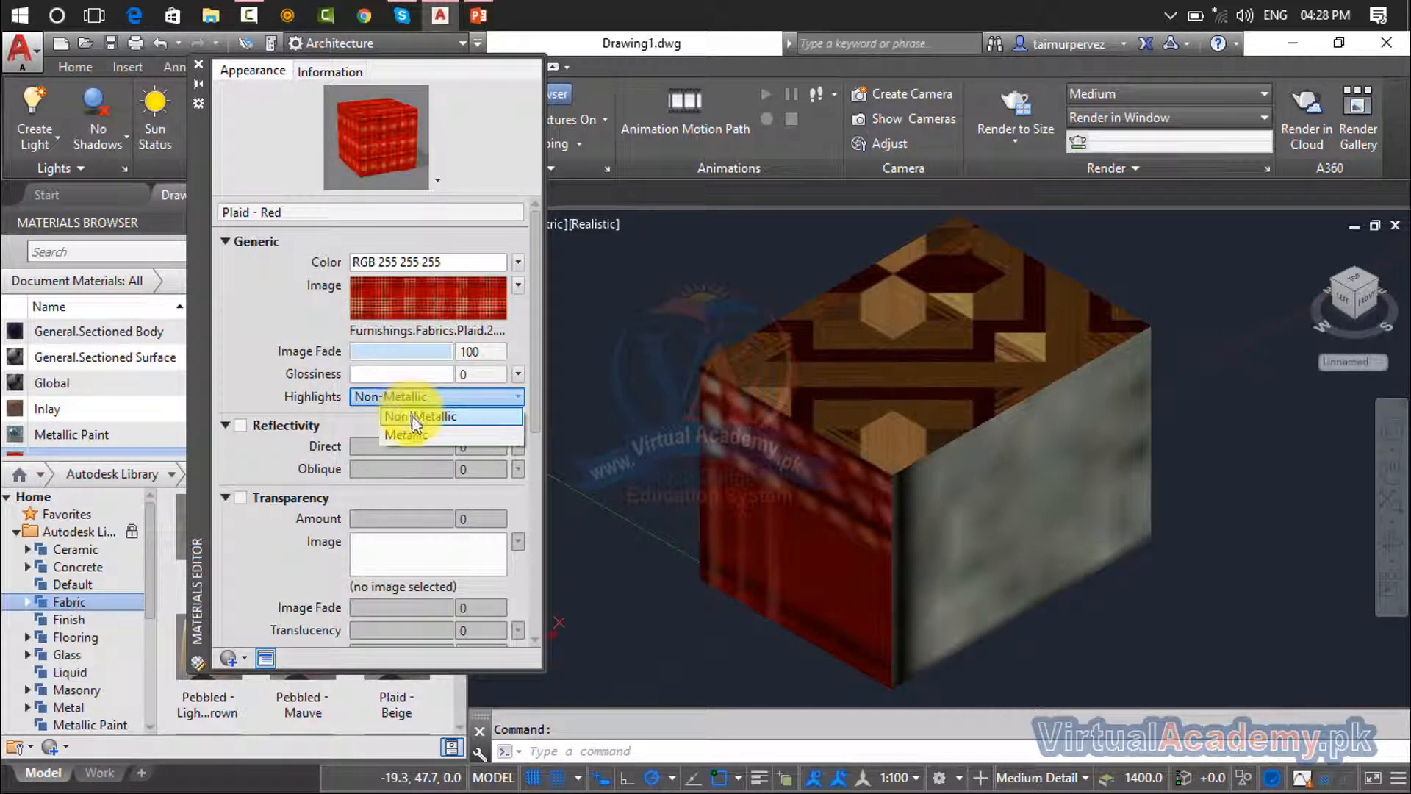
click(417, 430)
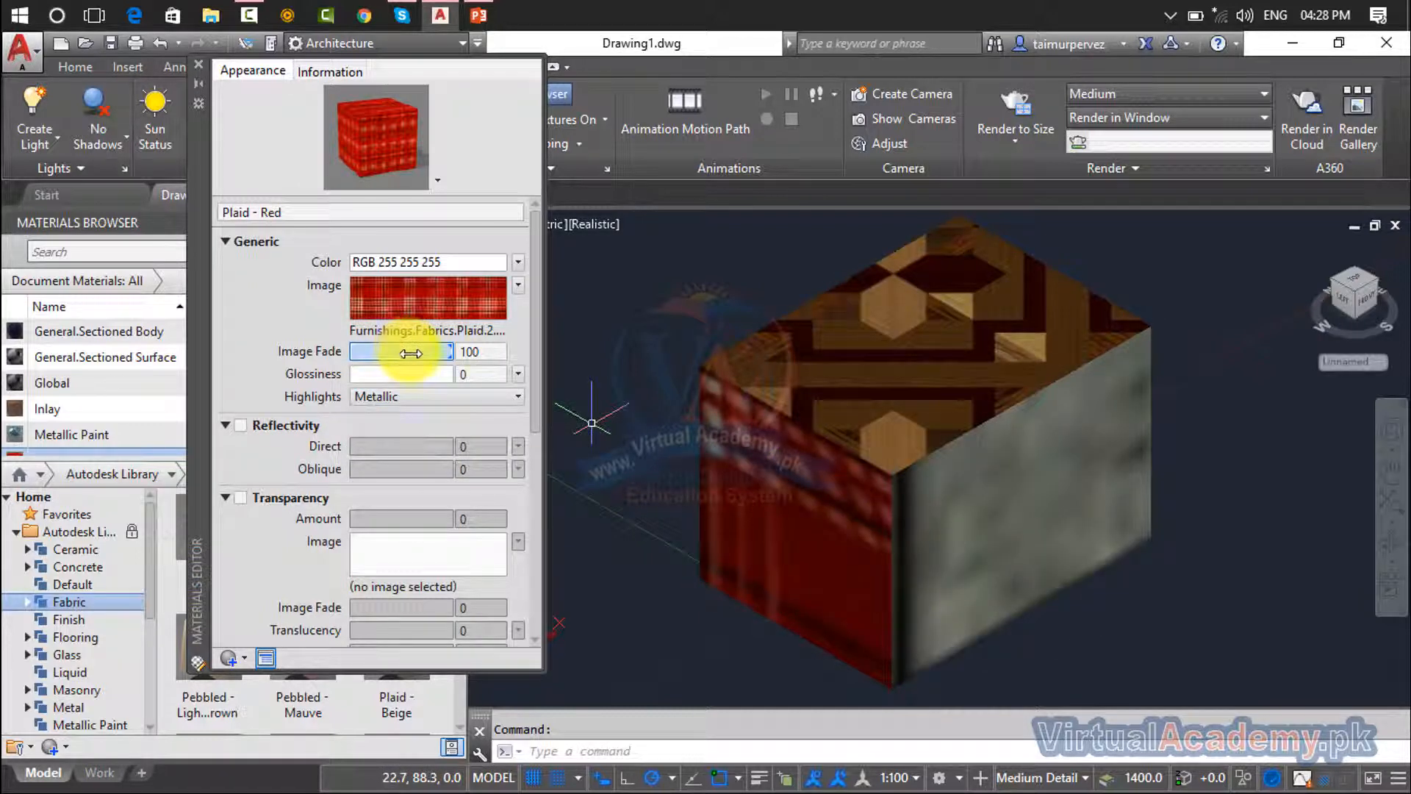
click(409, 400)
click(389, 413)
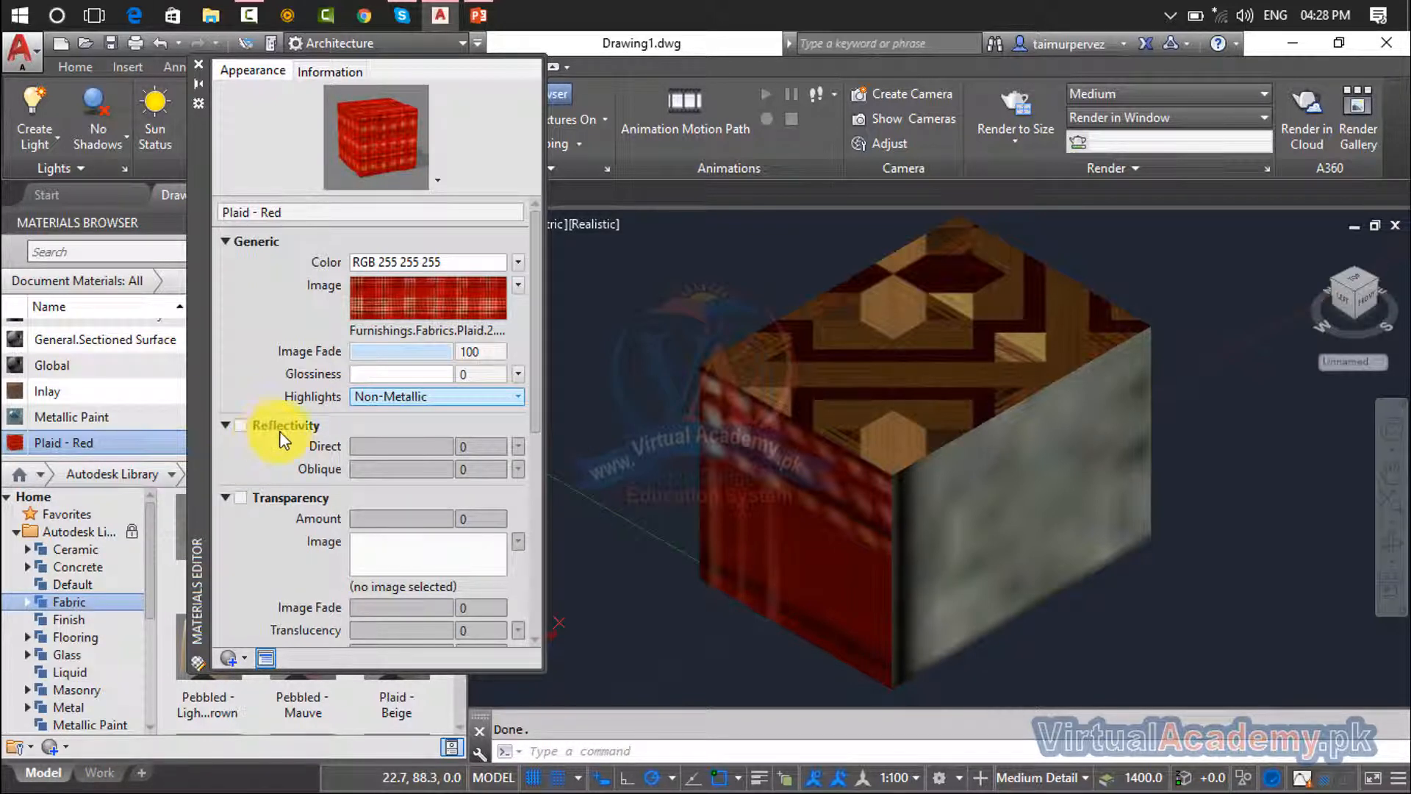
Collapse the Reflectivity, Transparency and Self Illumination sections of the Plaid - Red material
click(225, 426)
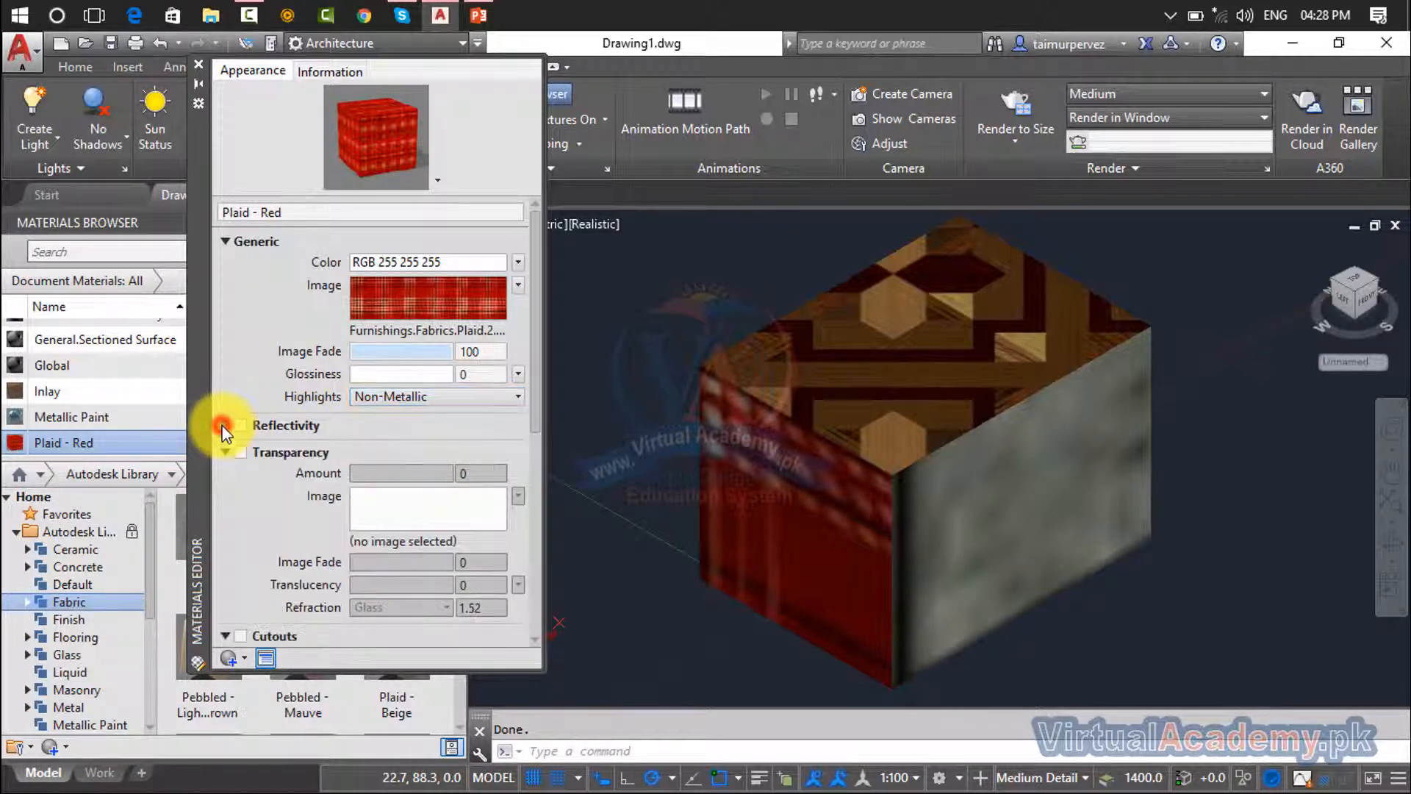
click(223, 426)
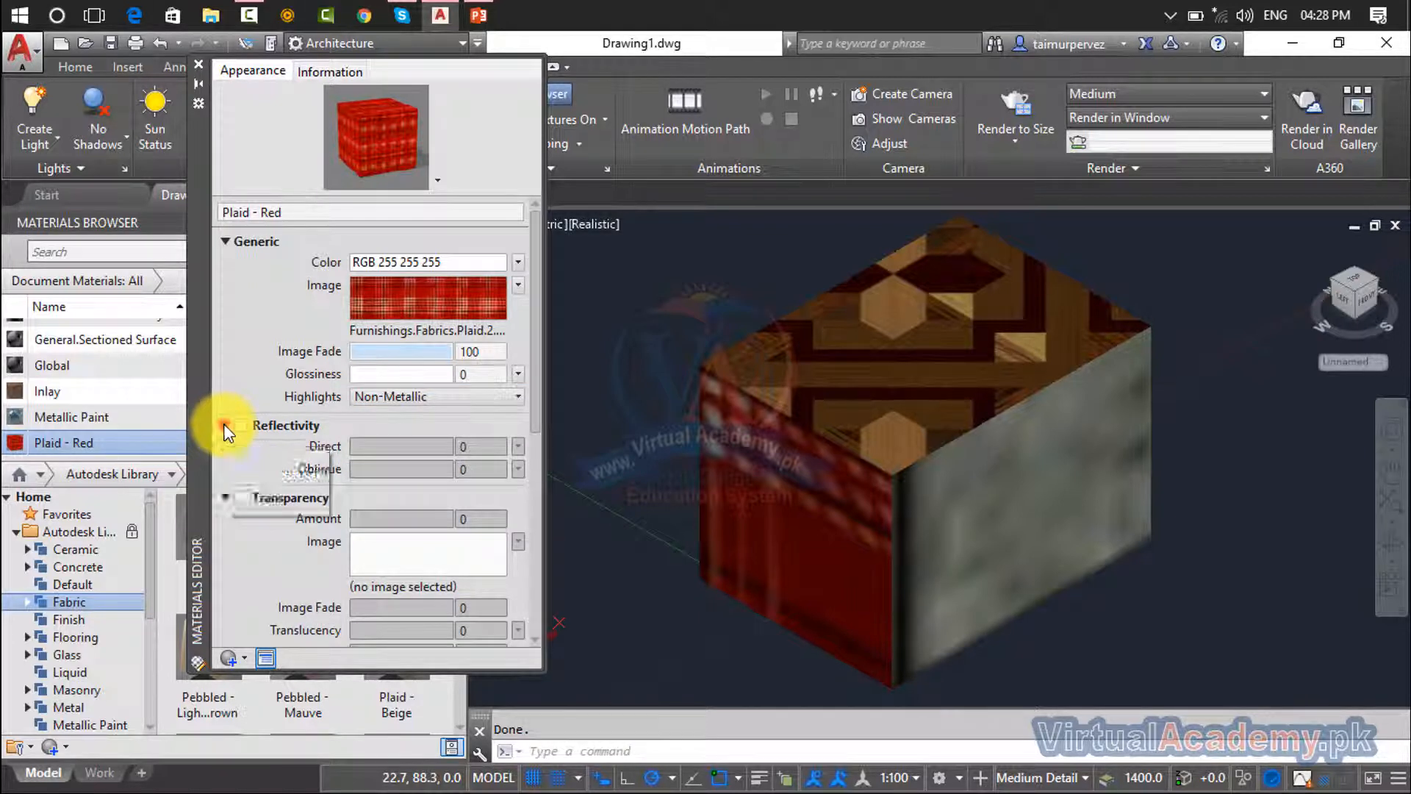
click(224, 425)
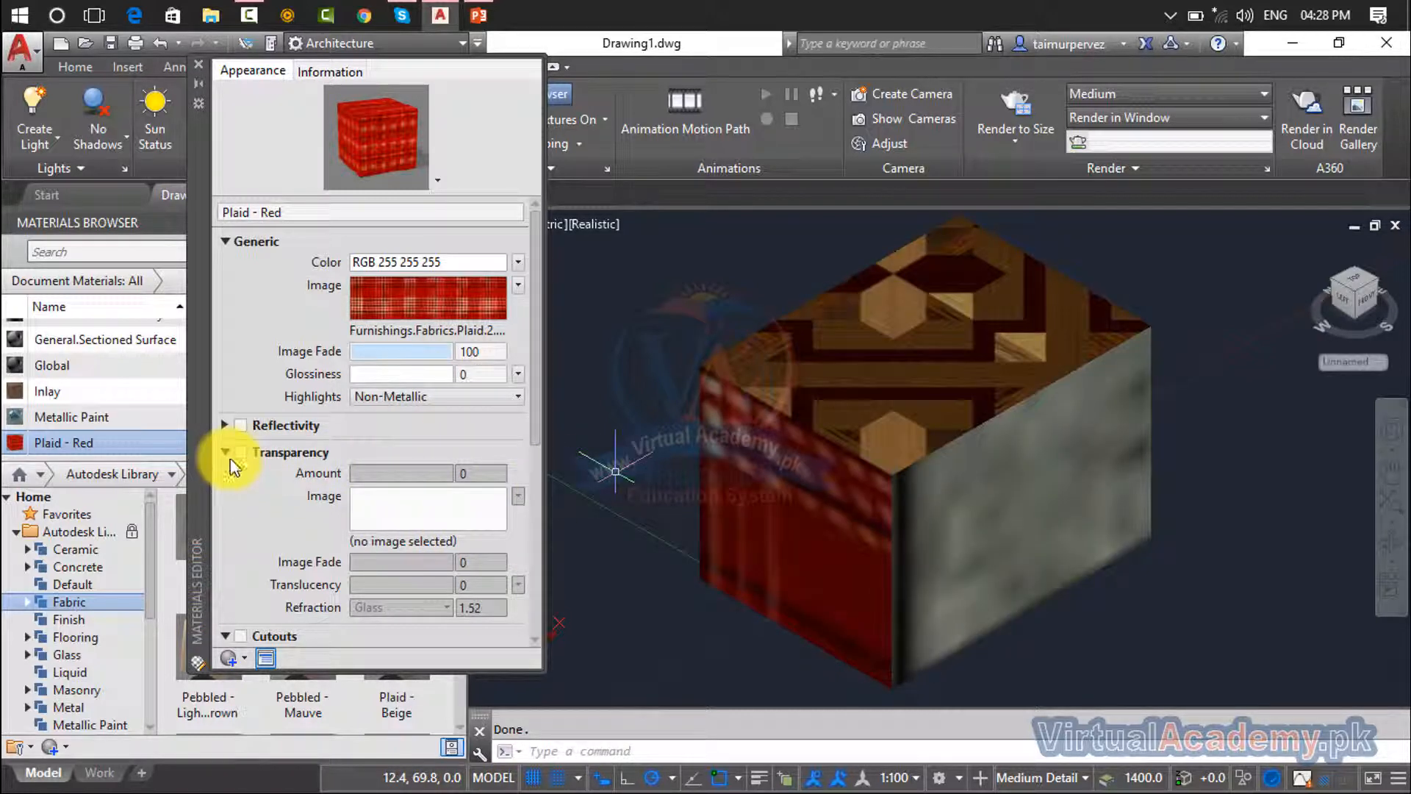
click(224, 450)
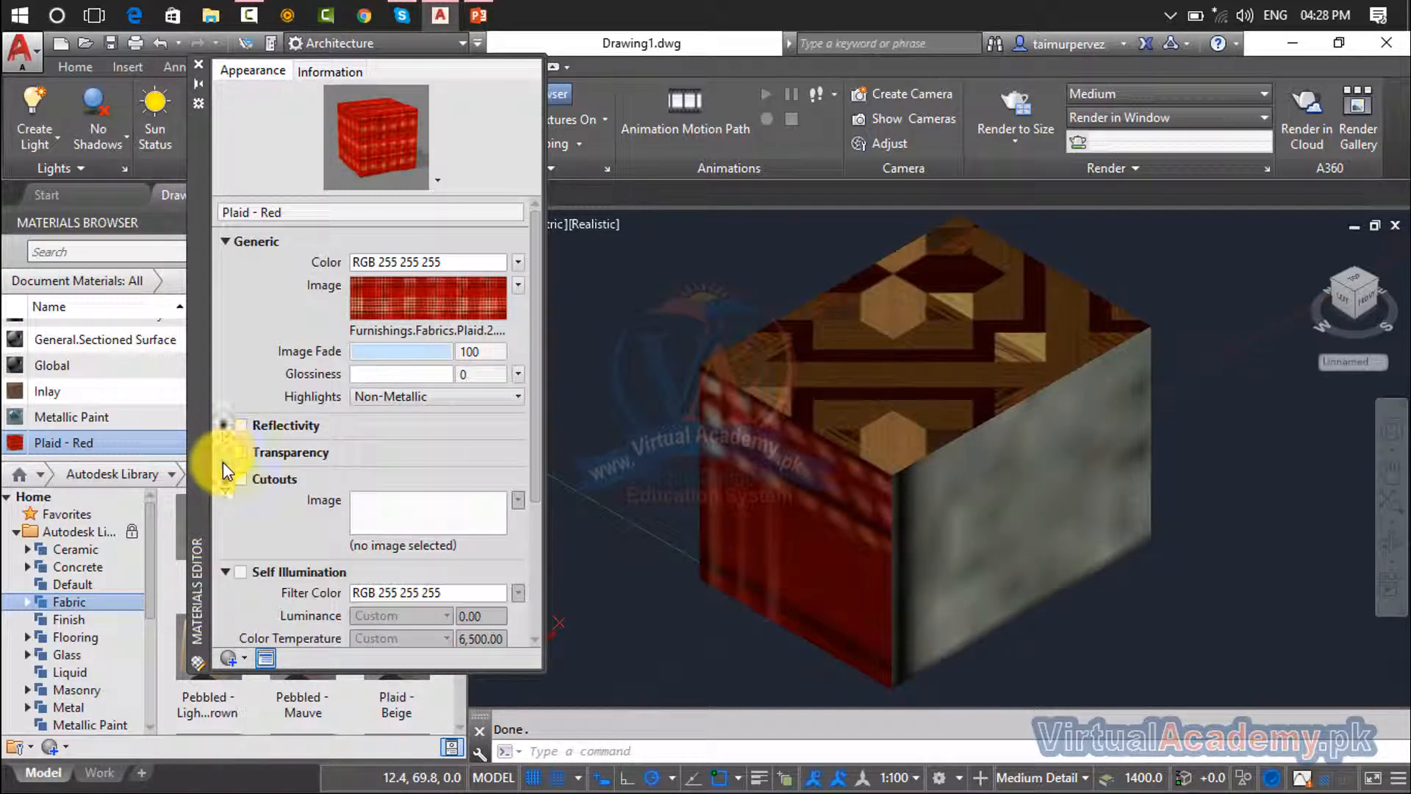
click(223, 572)
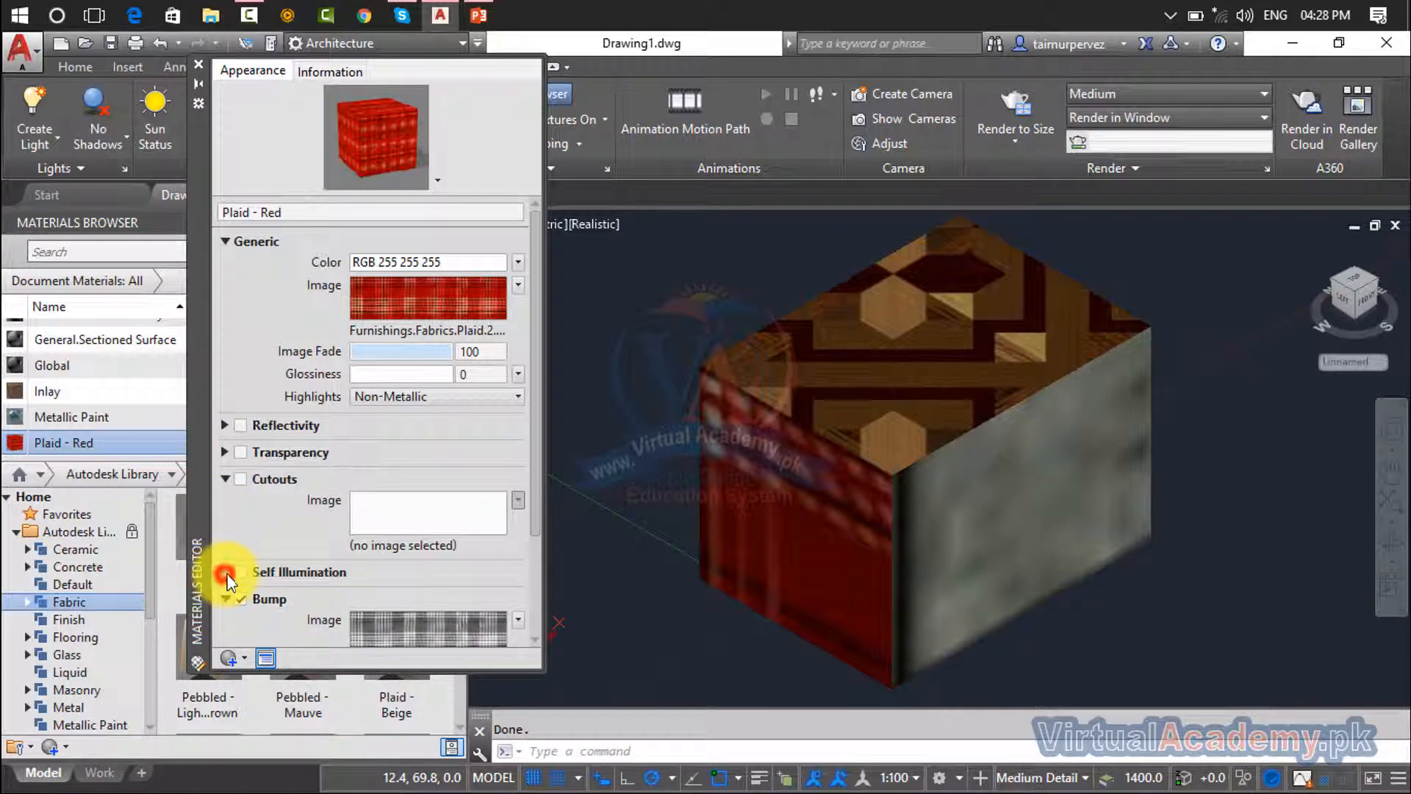
scroll(266, 505, down, 3)
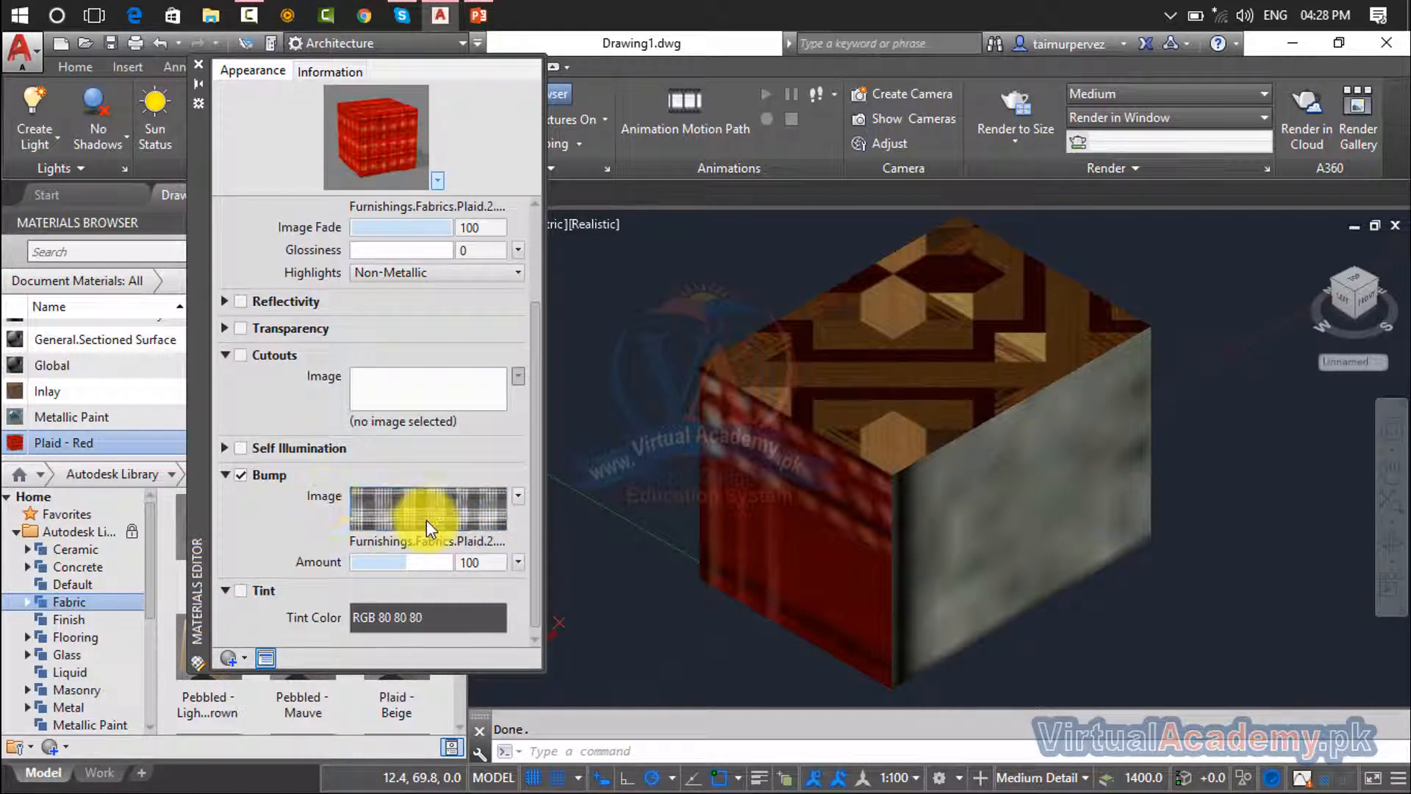
click(412, 504)
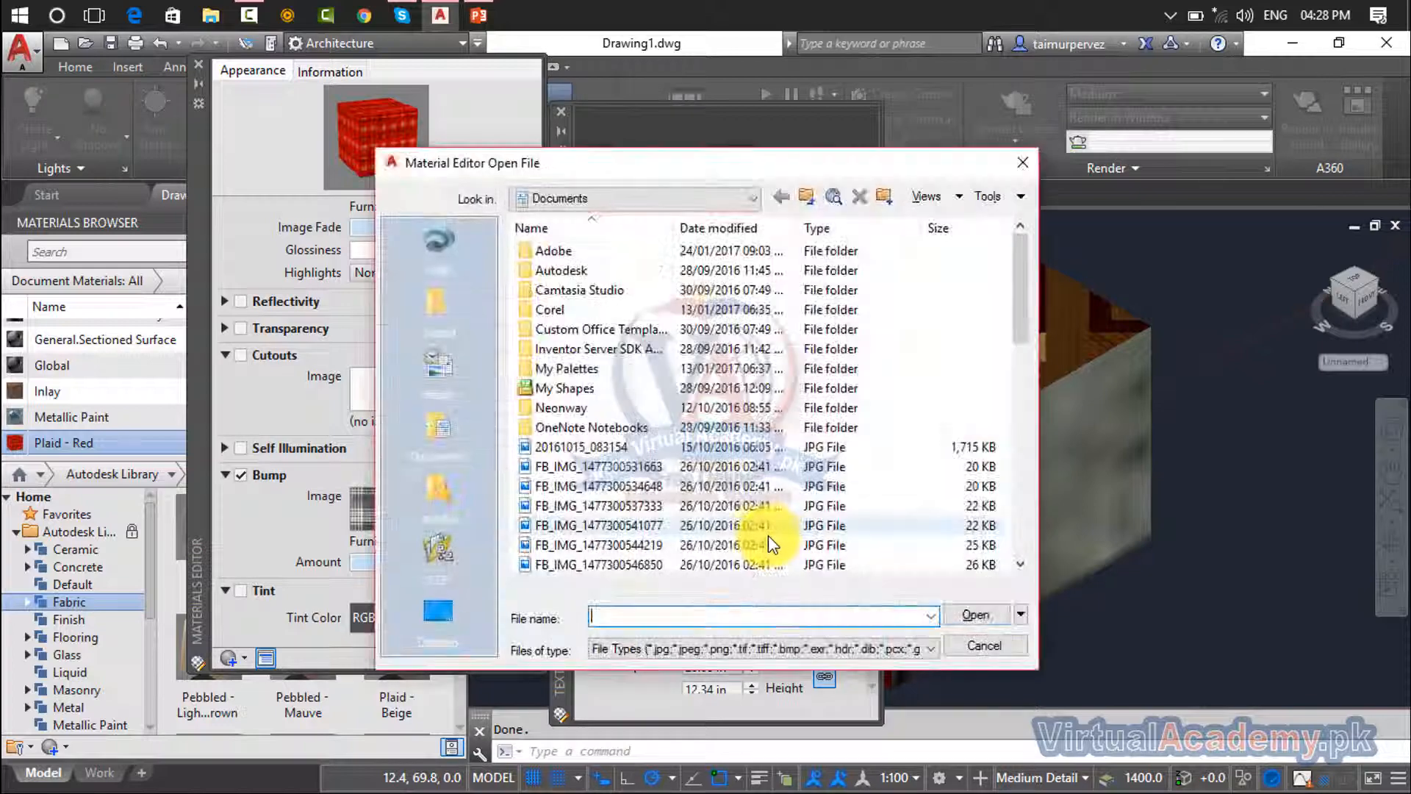
click(589, 468)
click(592, 486)
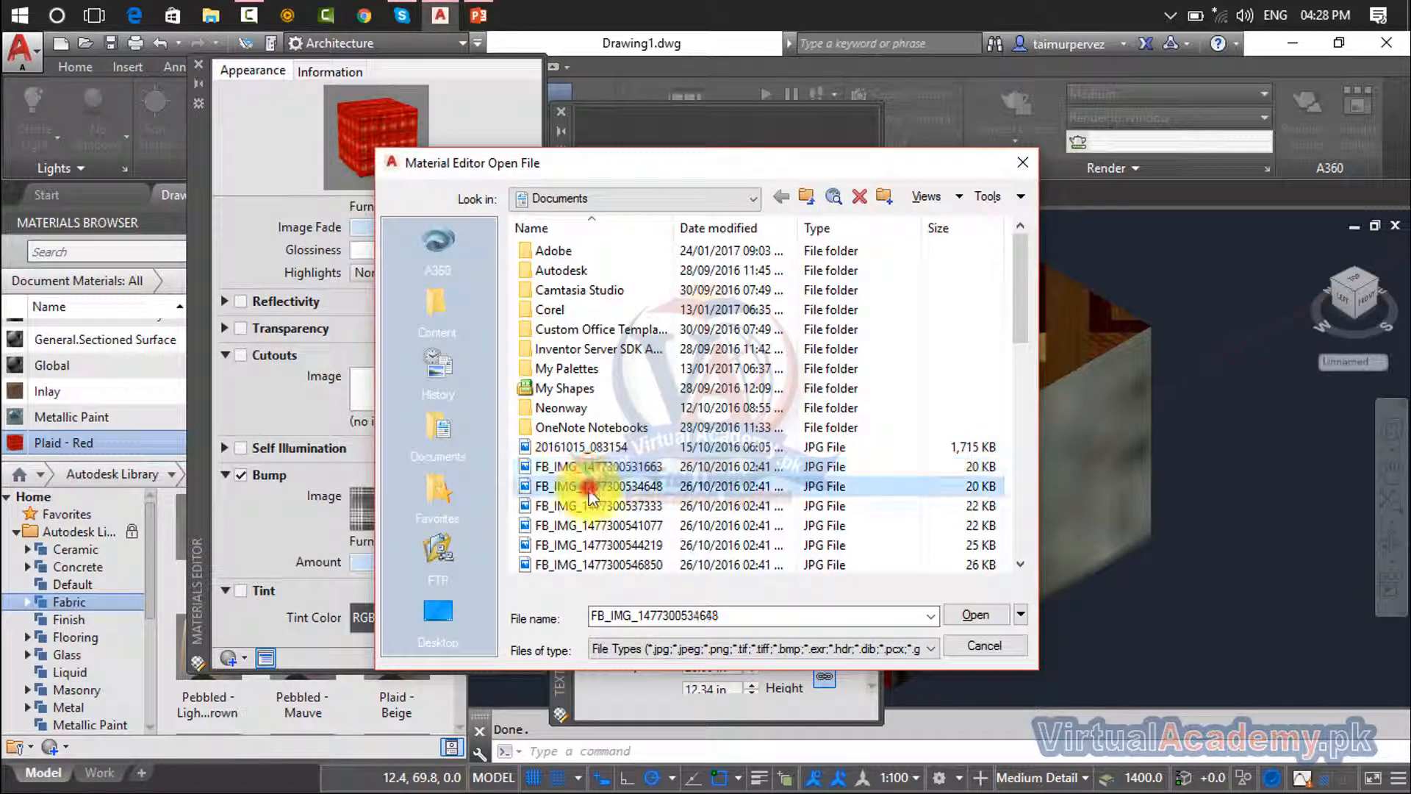
click(594, 506)
click(596, 525)
click(598, 545)
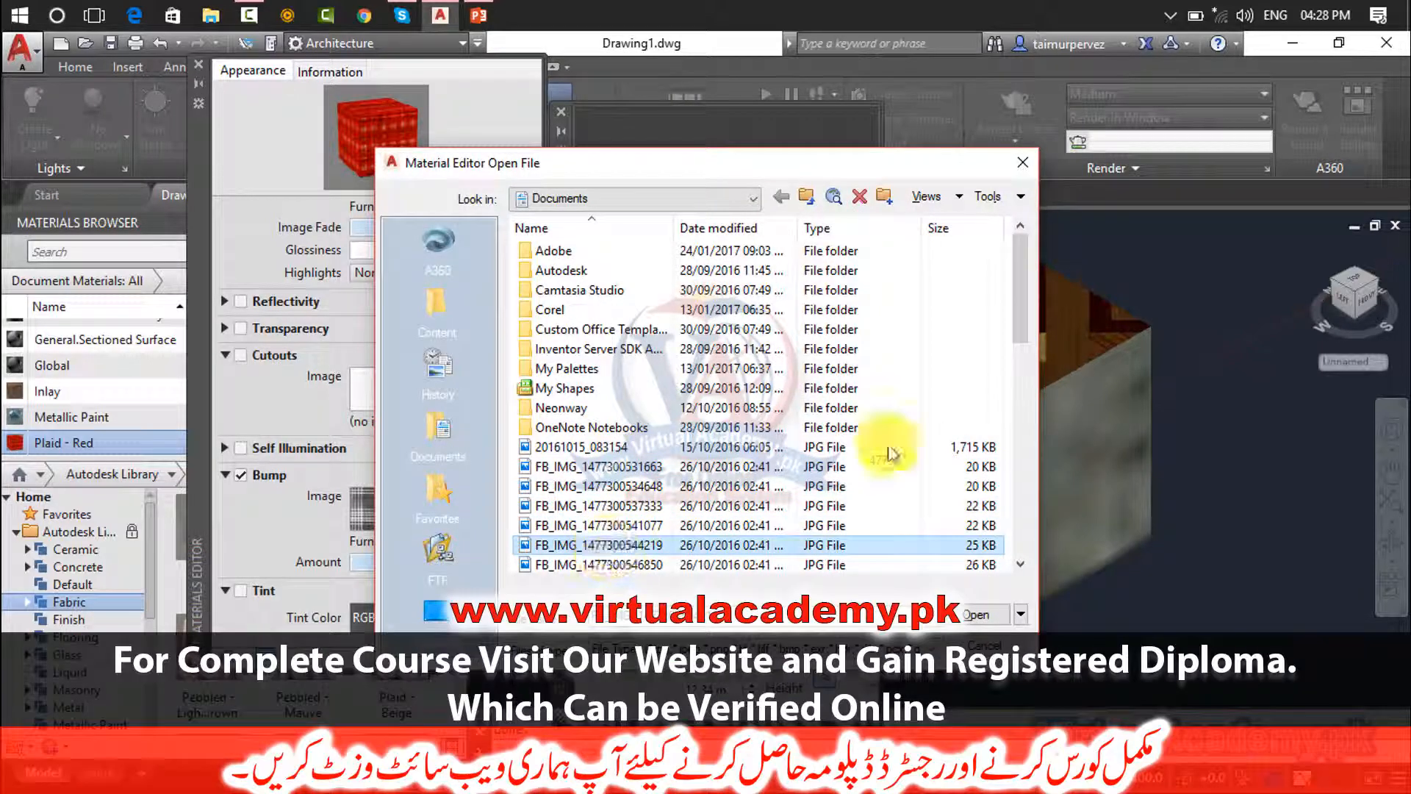
click(1027, 170)
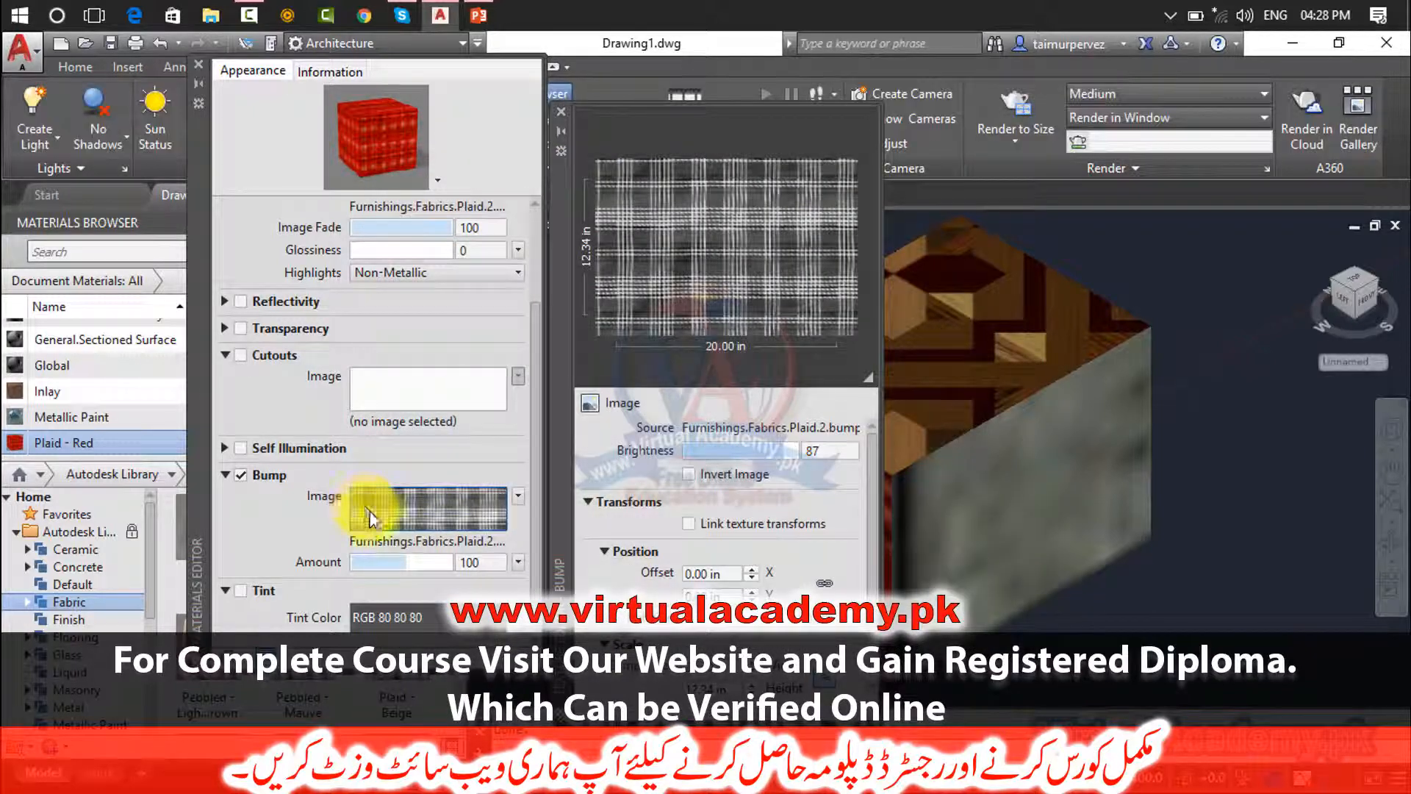
Replace the generic image of the Plaid - Red material with FB_IMG_1477300531663.jpg from the Documents folder
scroll(242, 580, up, 1)
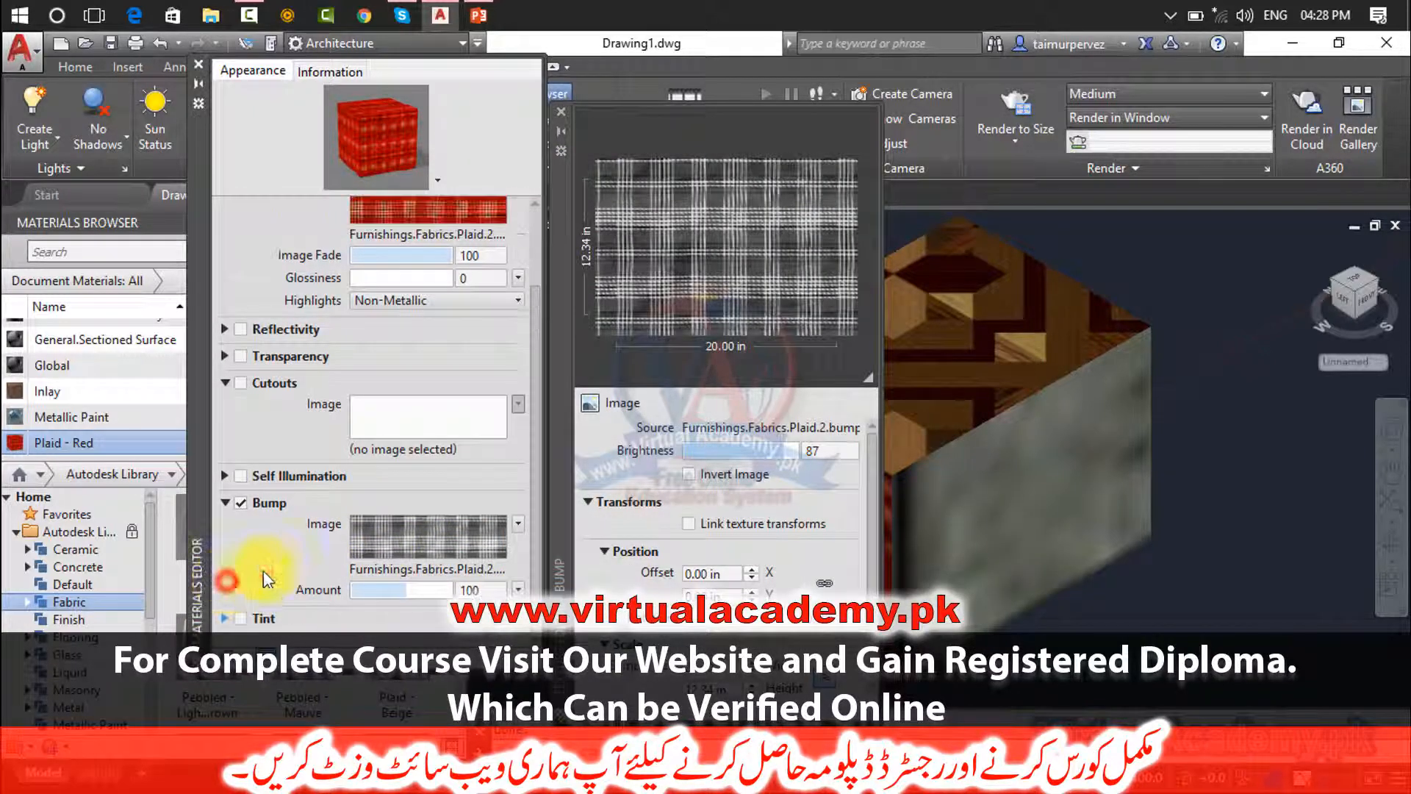
scroll(316, 446, up, 2)
scroll(316, 444, up, 1)
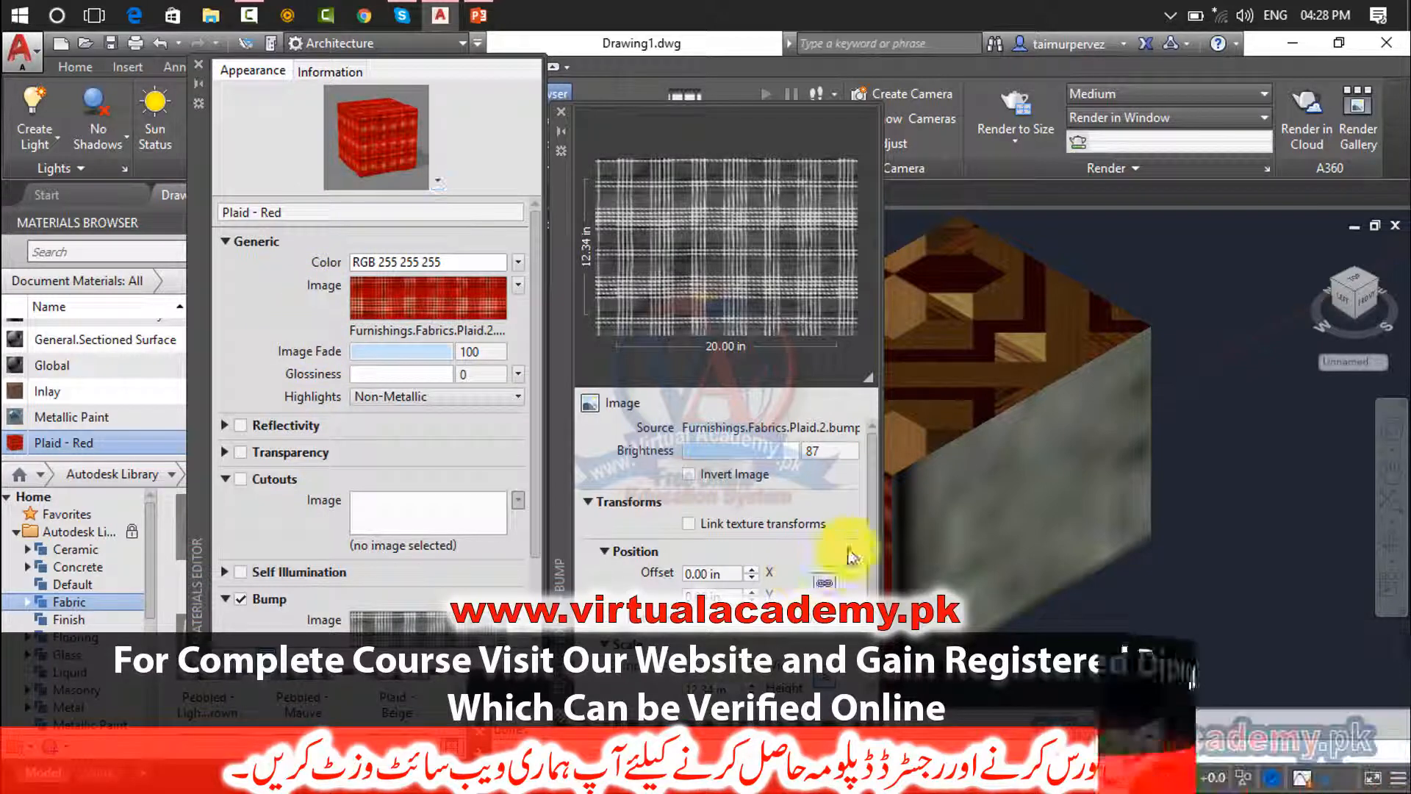
click(444, 315)
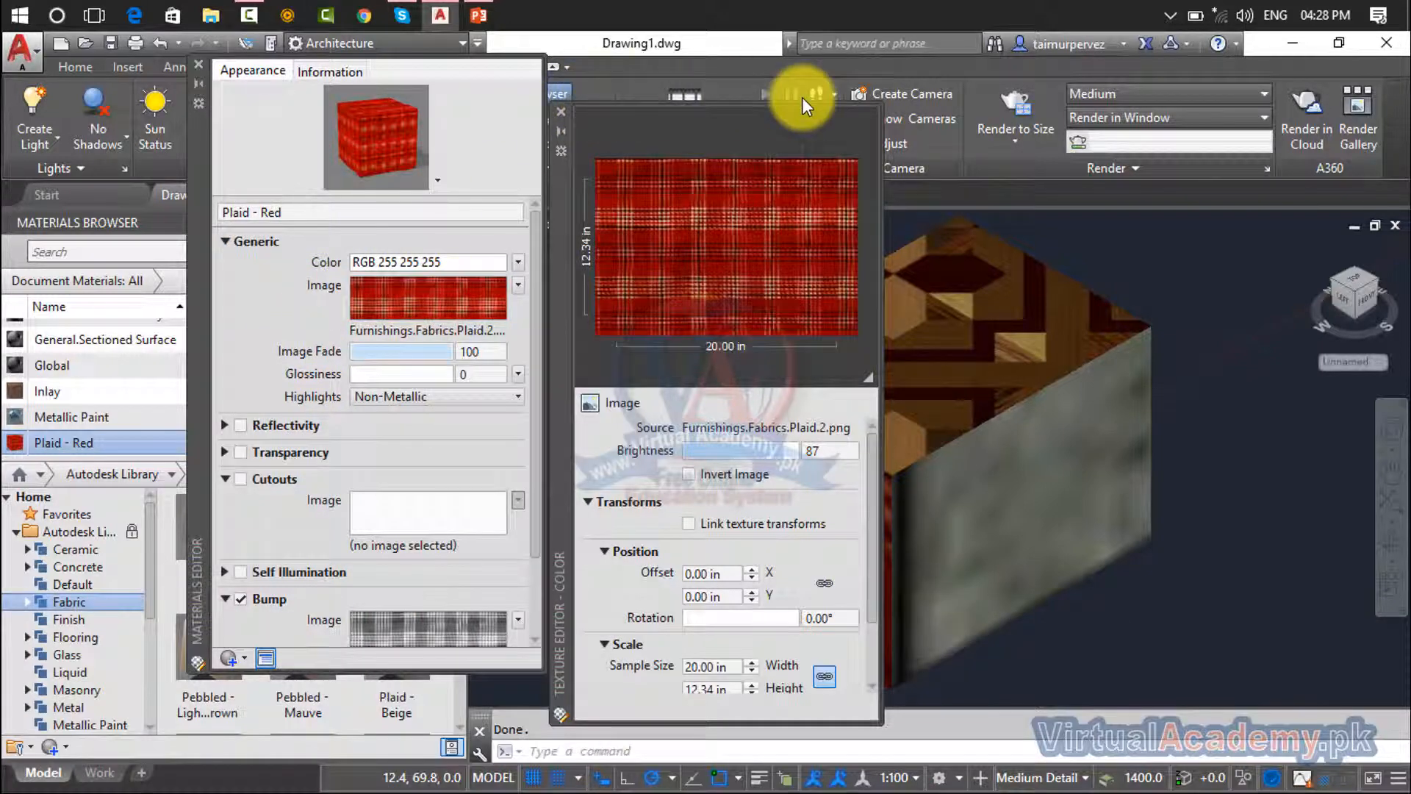
click(563, 112)
click(441, 299)
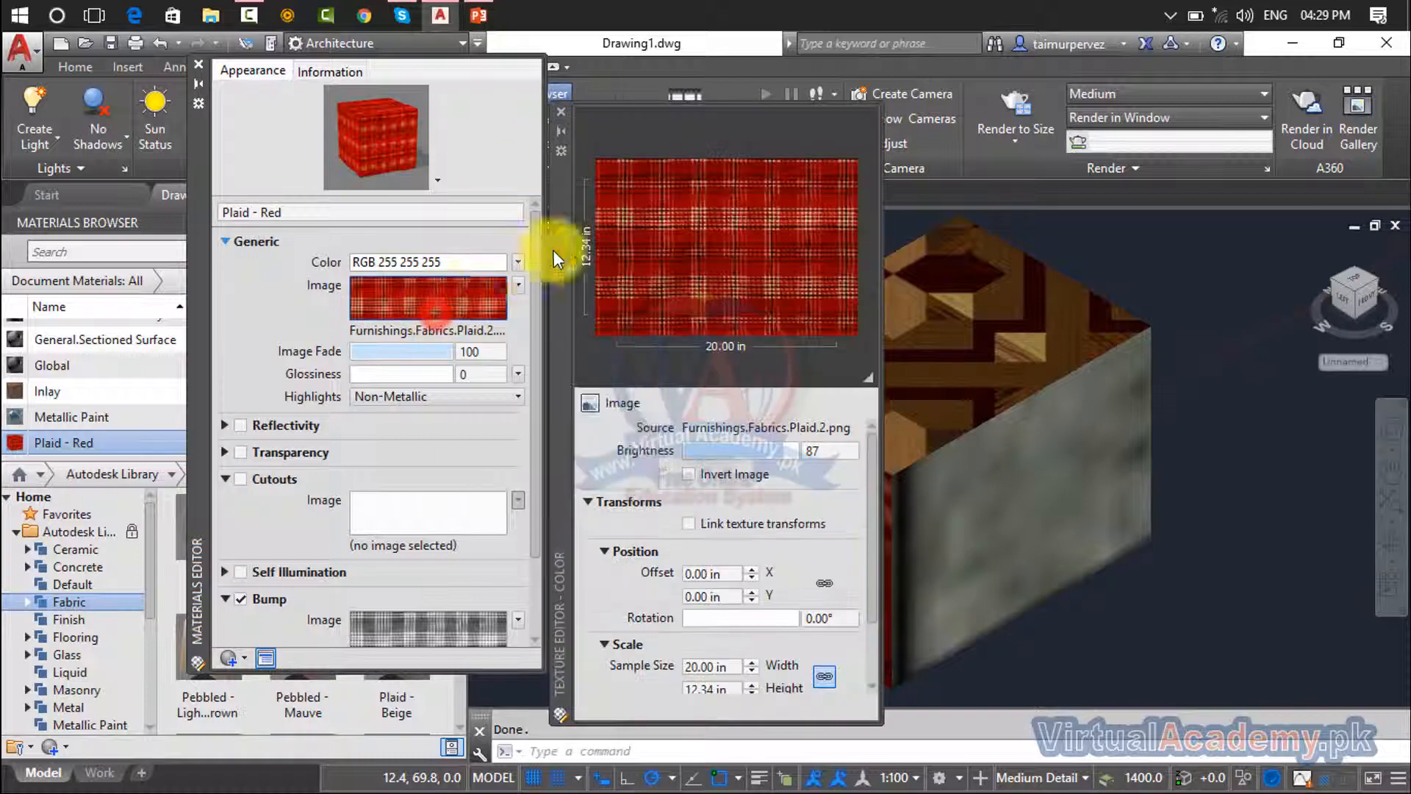
click(712, 430)
click(627, 466)
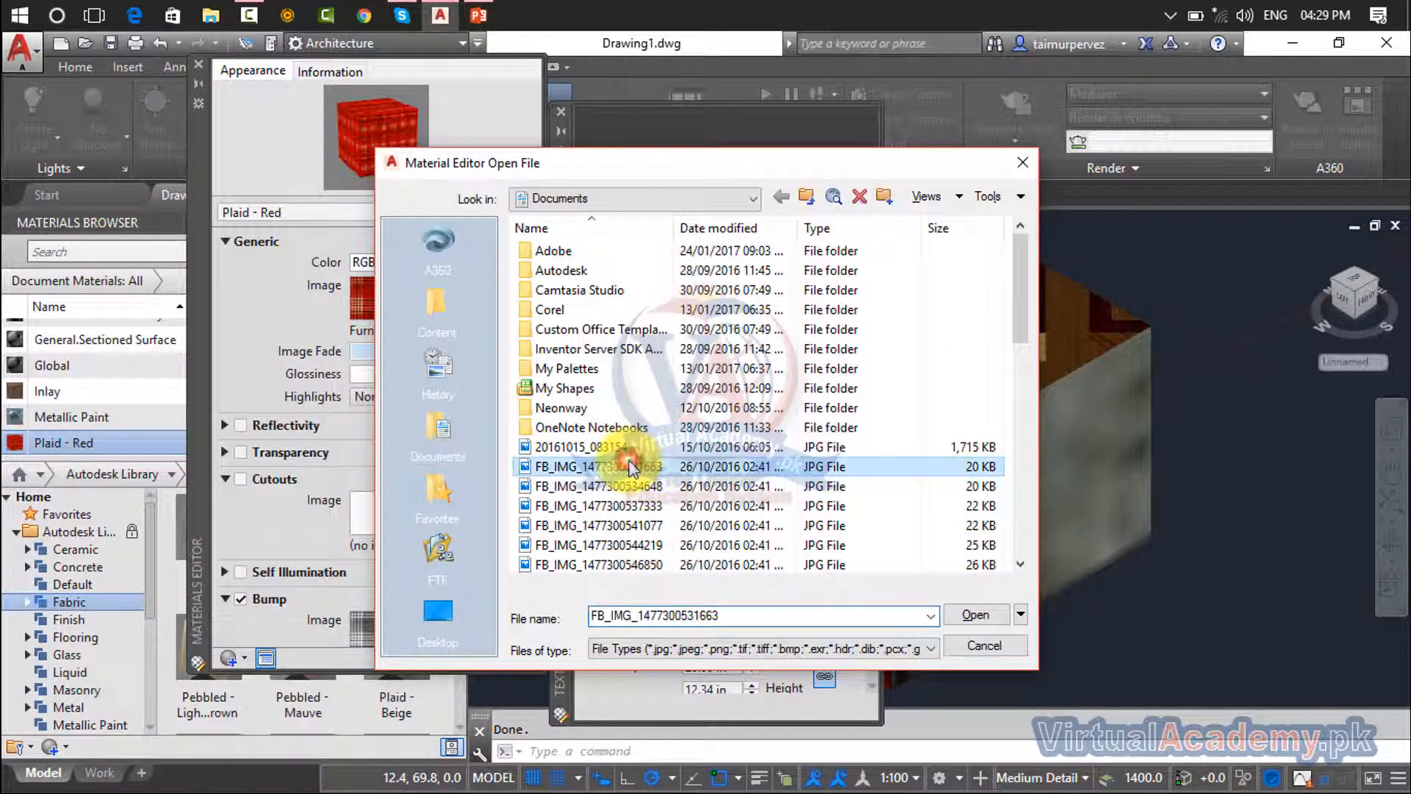
double_click(629, 467)
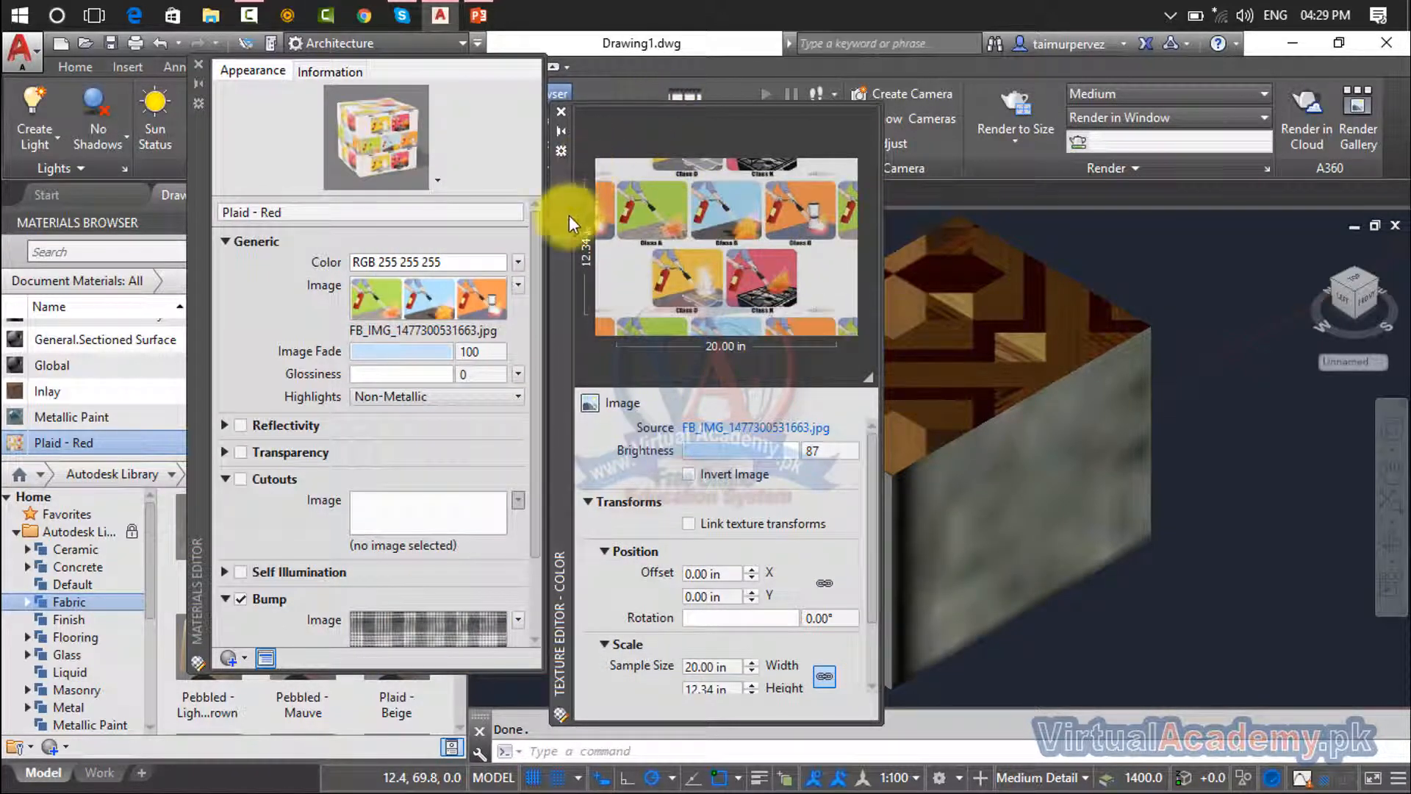
Examine the replaced image on the box and the image texture types available for the material
drag(569, 214, 348, 220)
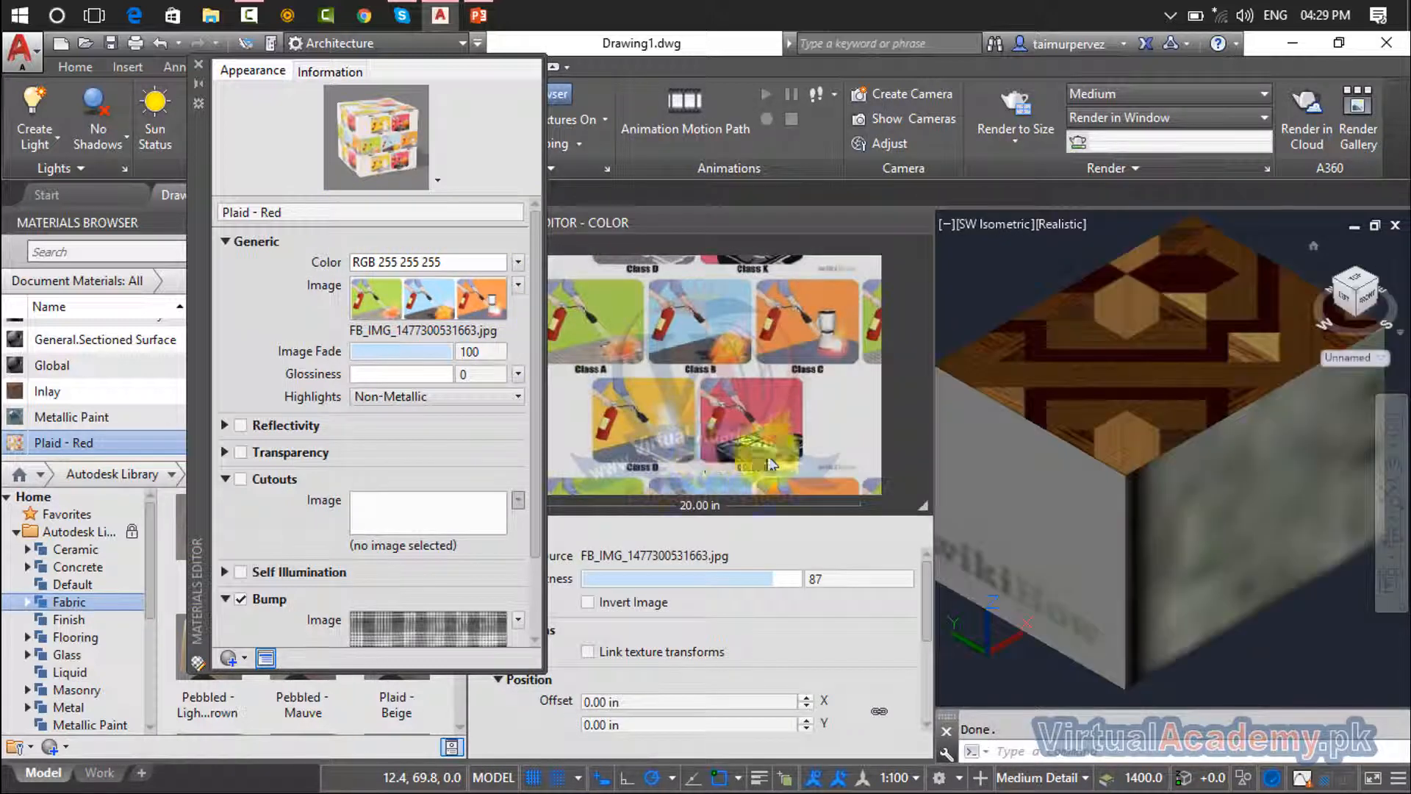
click(1069, 551)
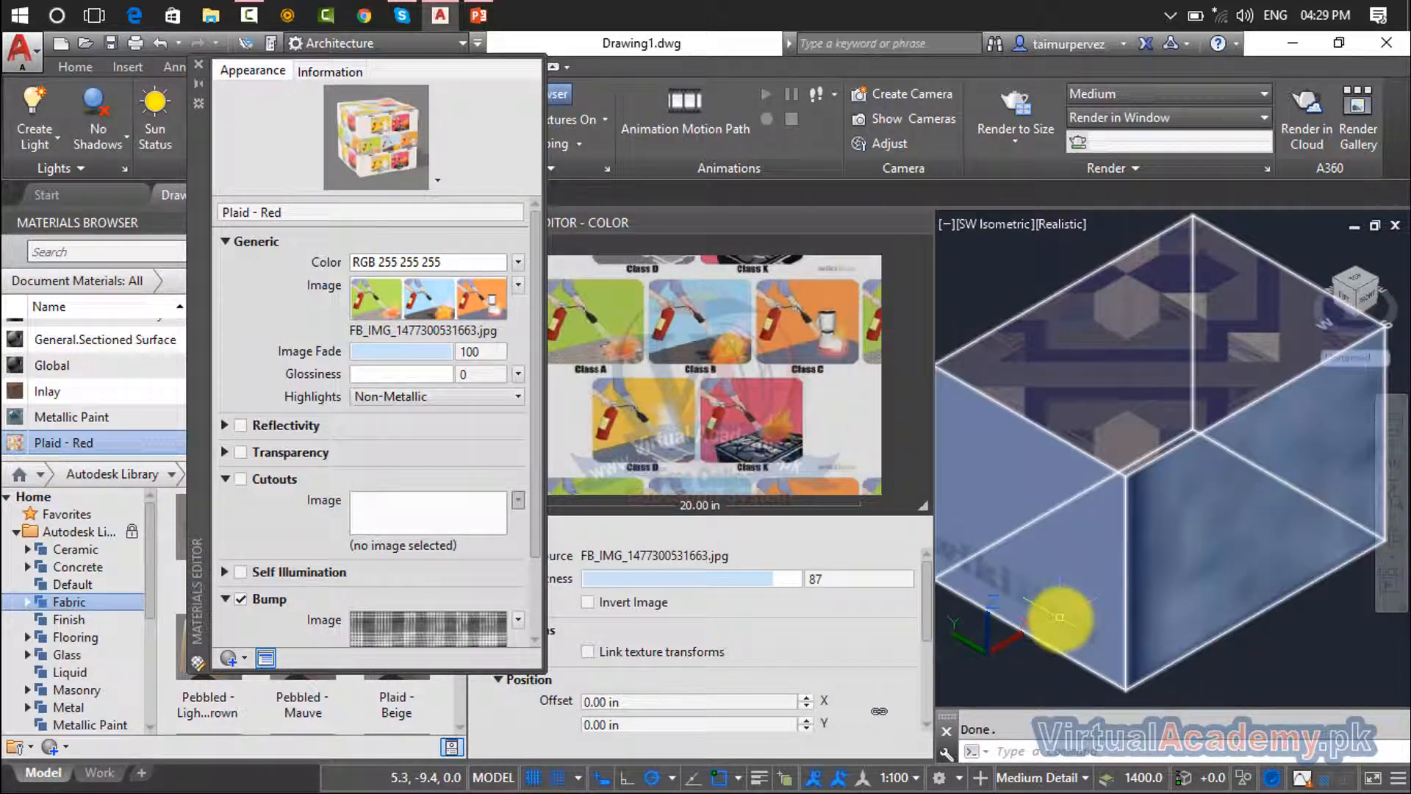
key(Escape)
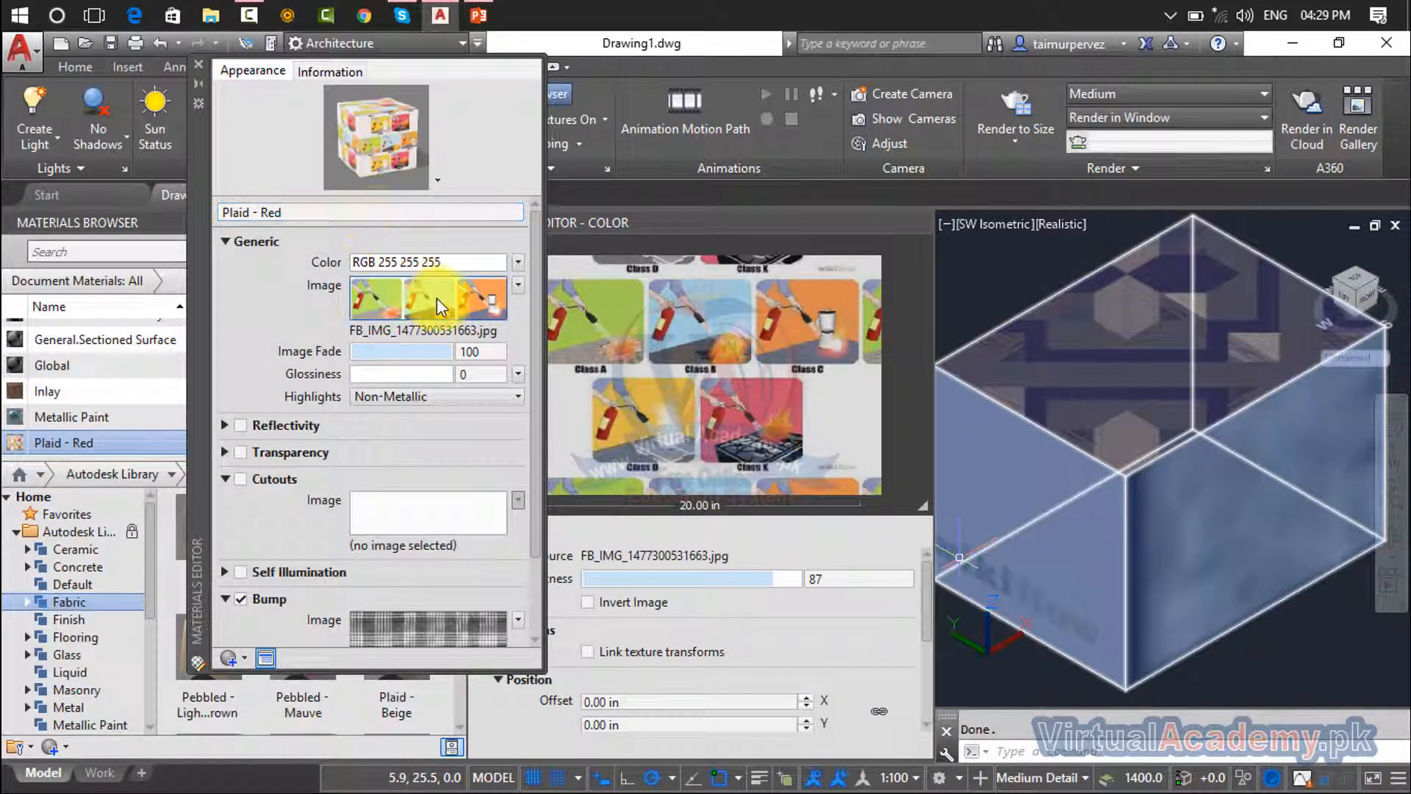
click(517, 287)
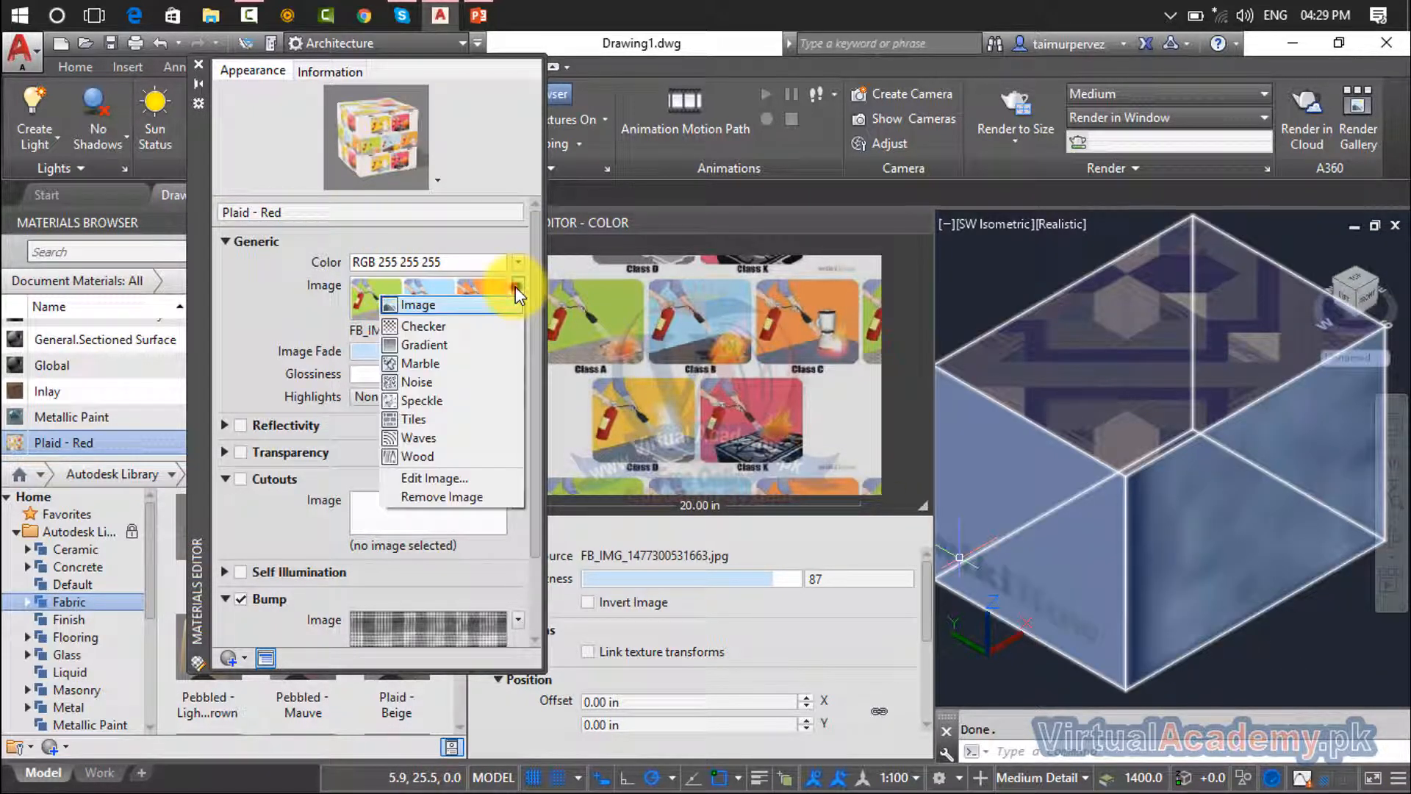
click(517, 286)
click(517, 286)
click(256, 269)
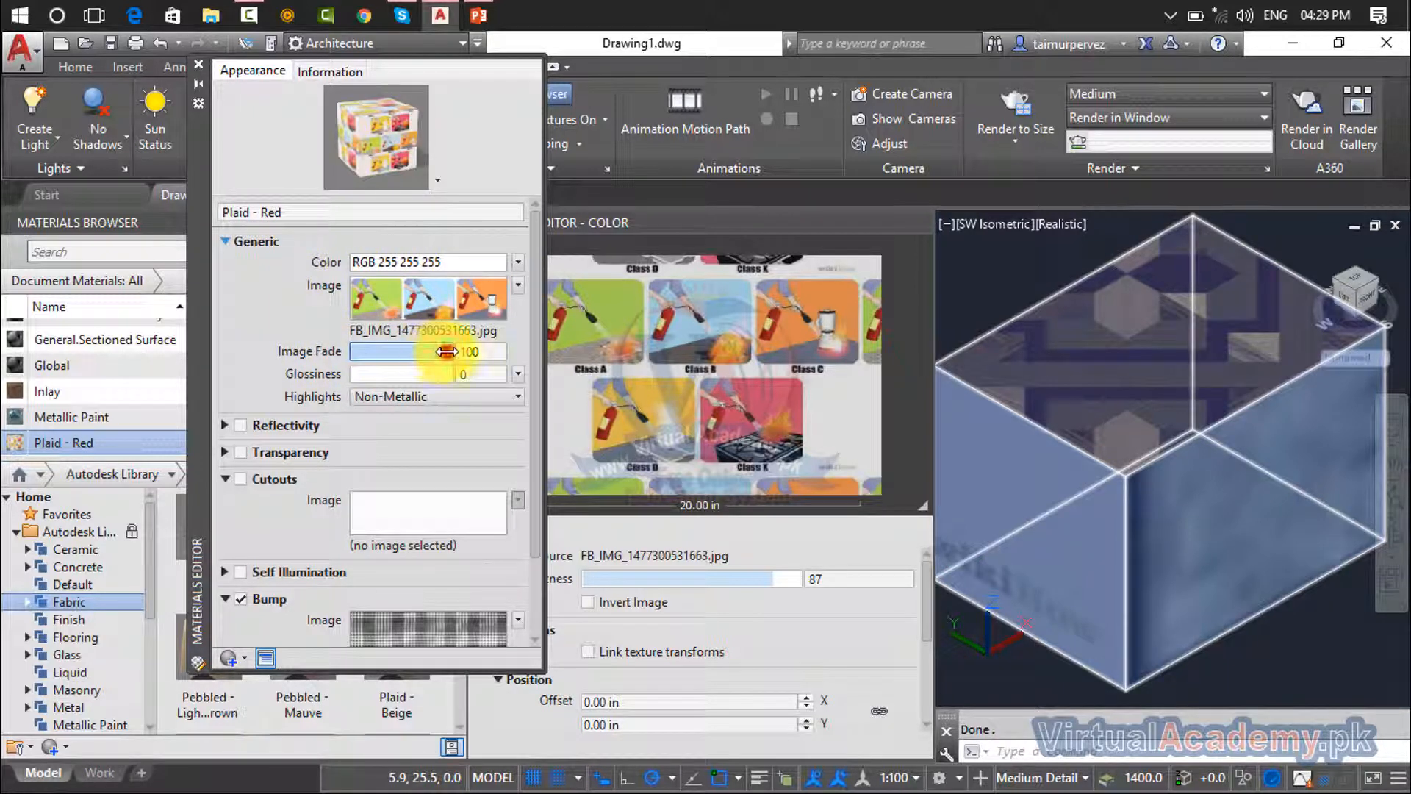
Reopen the material image's texture settings and place the Texture Editor as a floating window beside the Materials Editor
drag(446, 351, 523, 365)
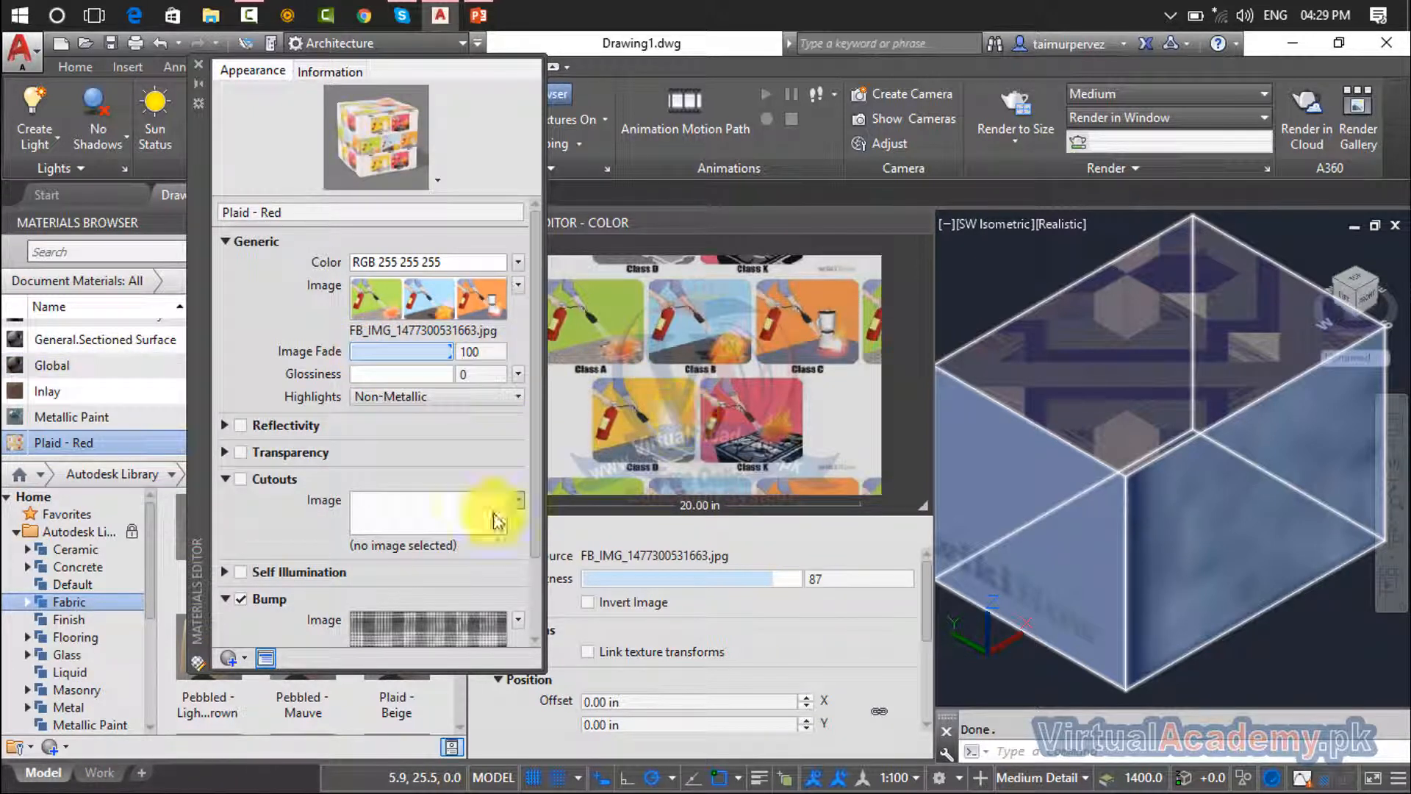
click(663, 223)
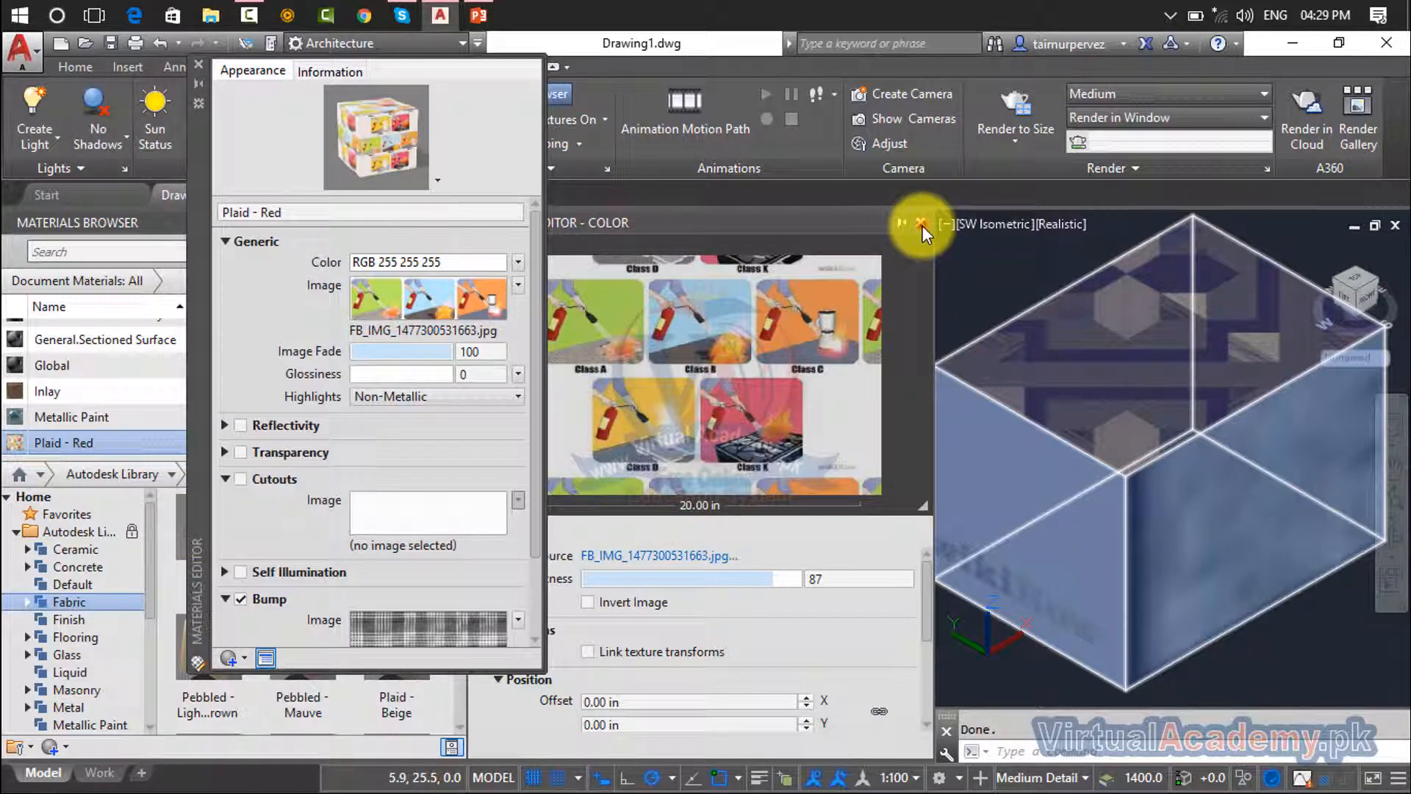
click(922, 224)
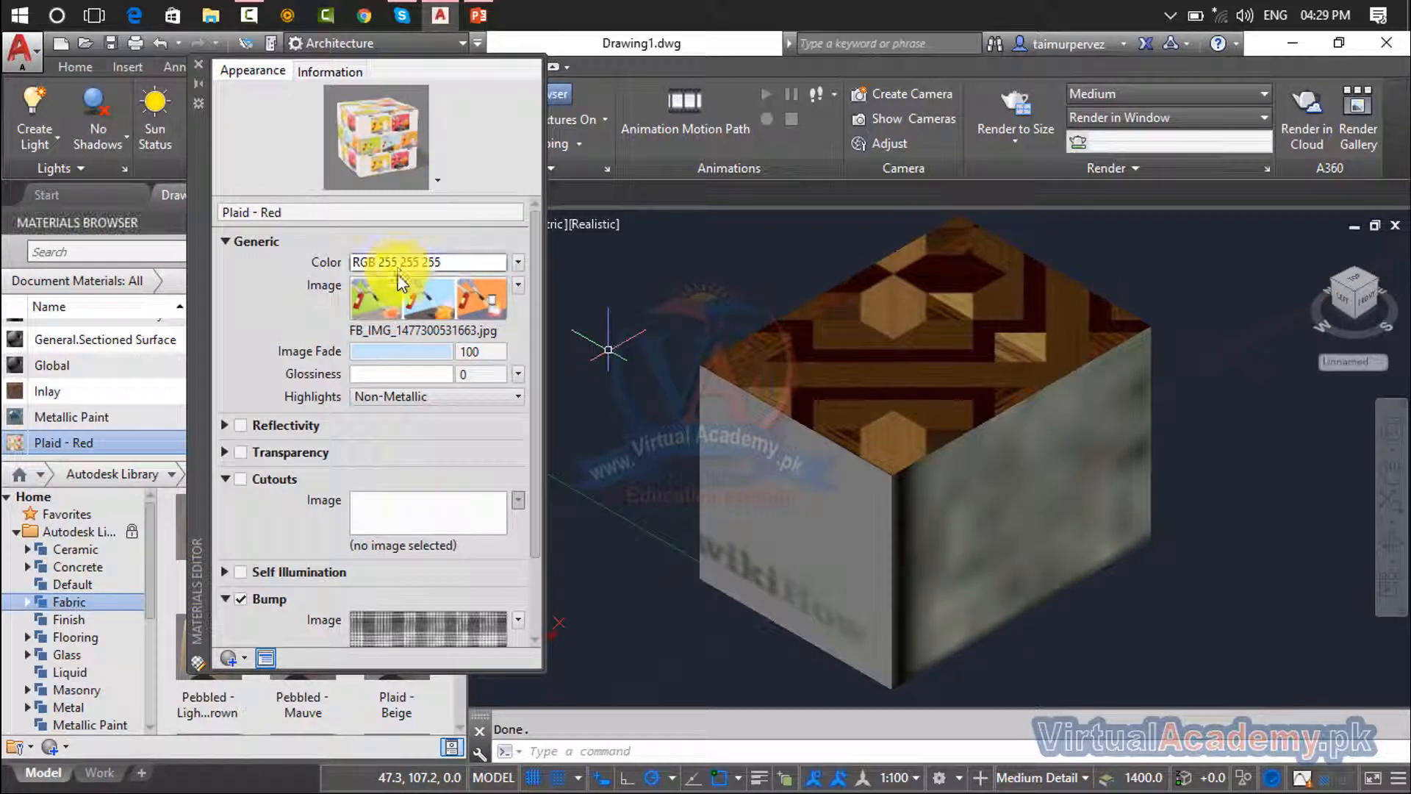
click(399, 297)
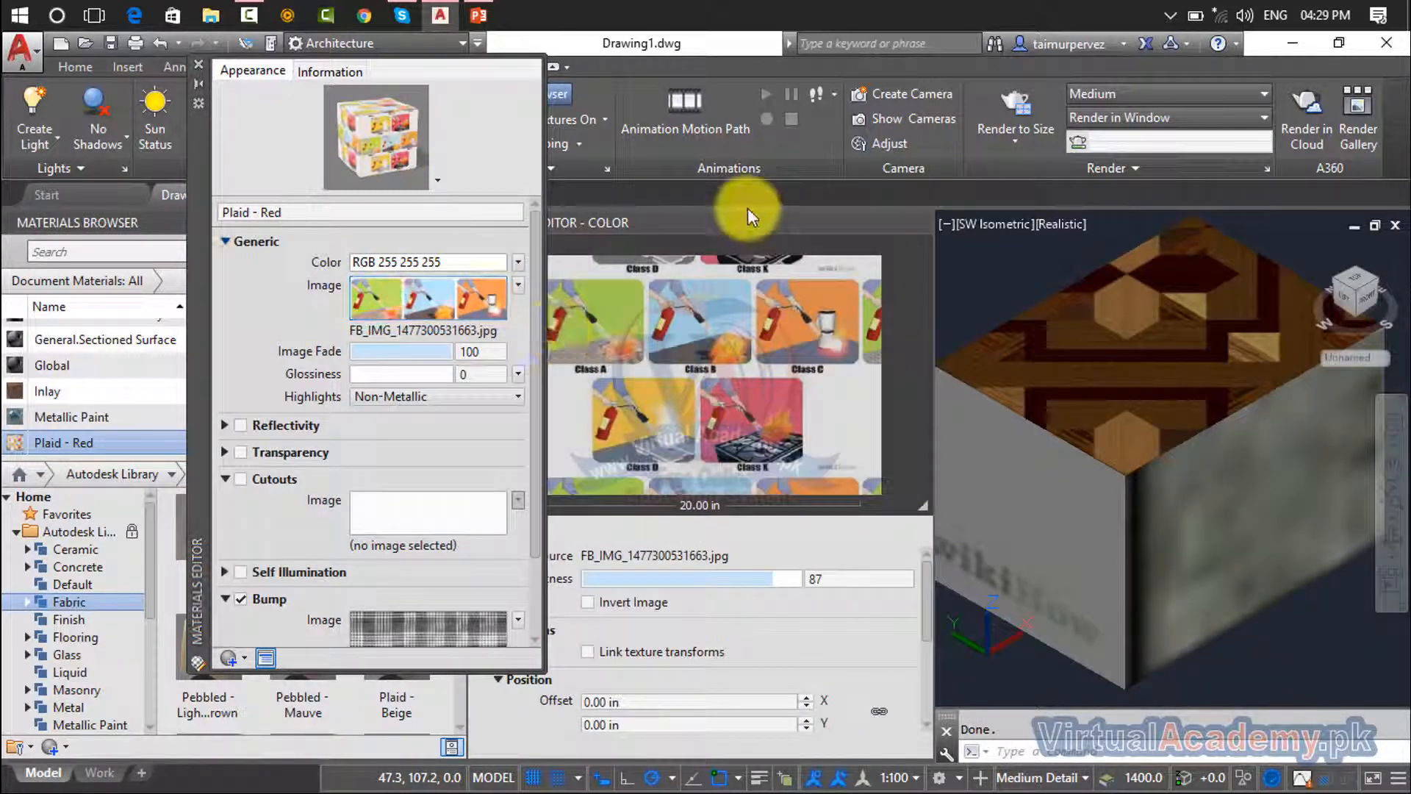
drag(747, 227, 947, 123)
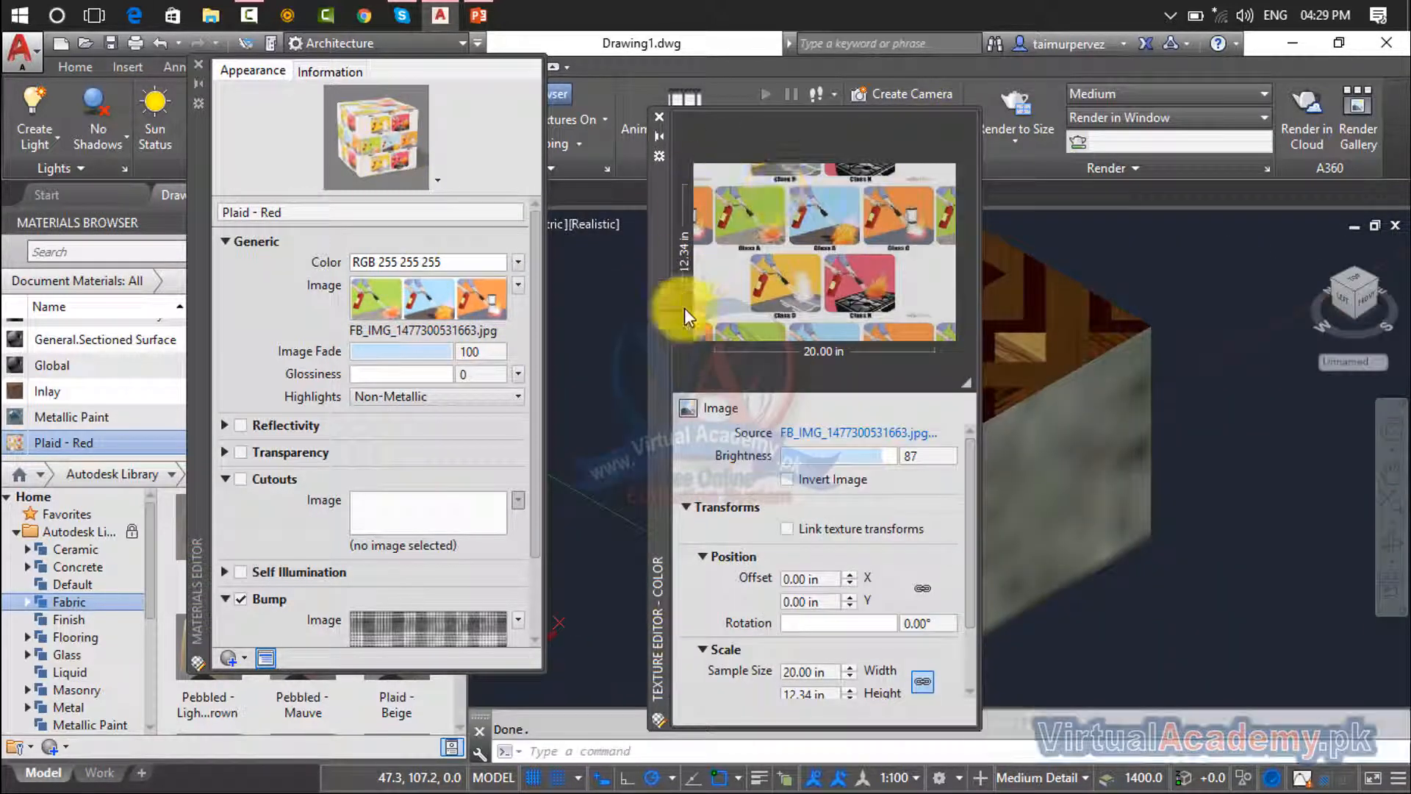
drag(666, 351, 529, 267)
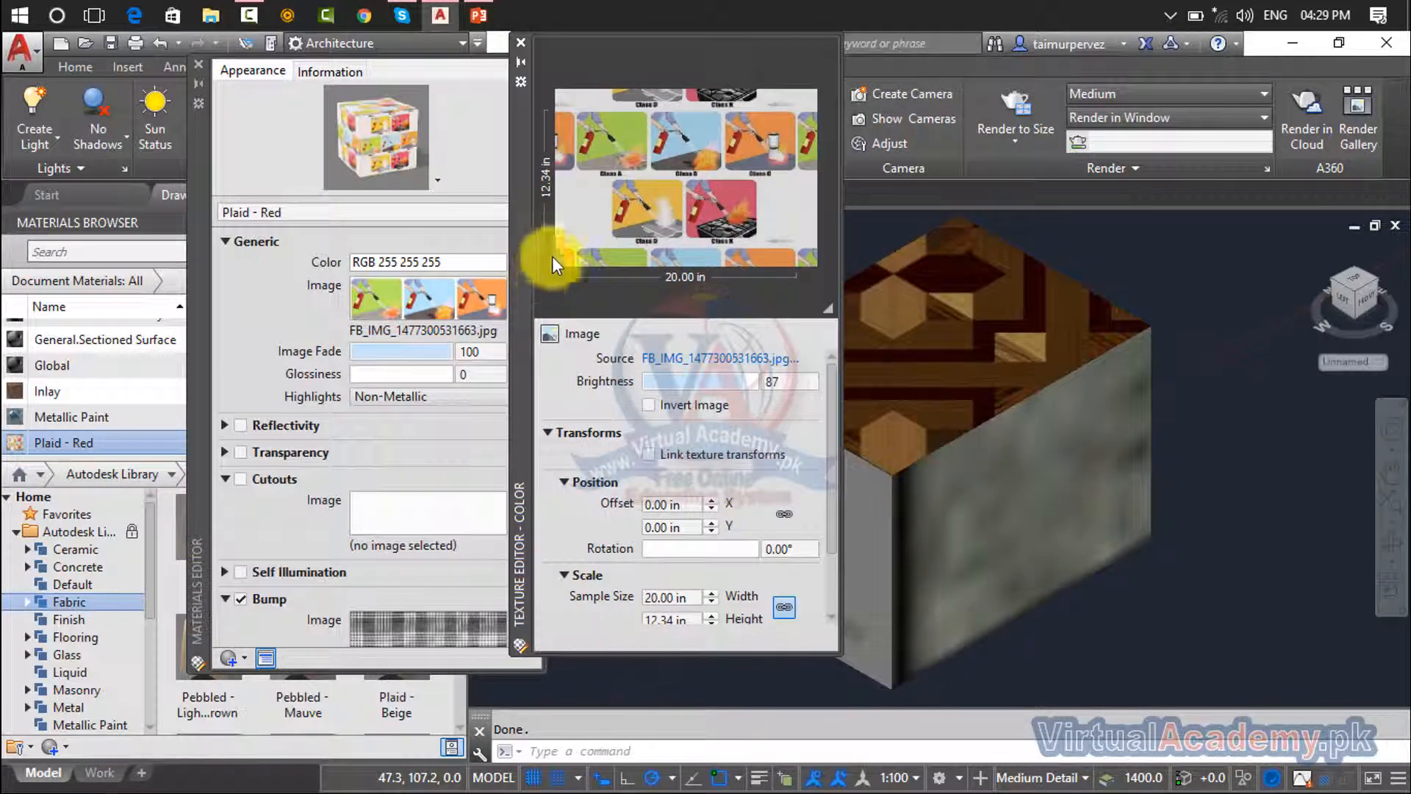
Try brightness 63 and Invert Image on the texture, and restore brightness 87 with the inversion off
mouse_move(735, 380)
mouse_down()
mouse_move(662, 376)
mouse_move(742, 378)
mouse_up()
click(851, 523)
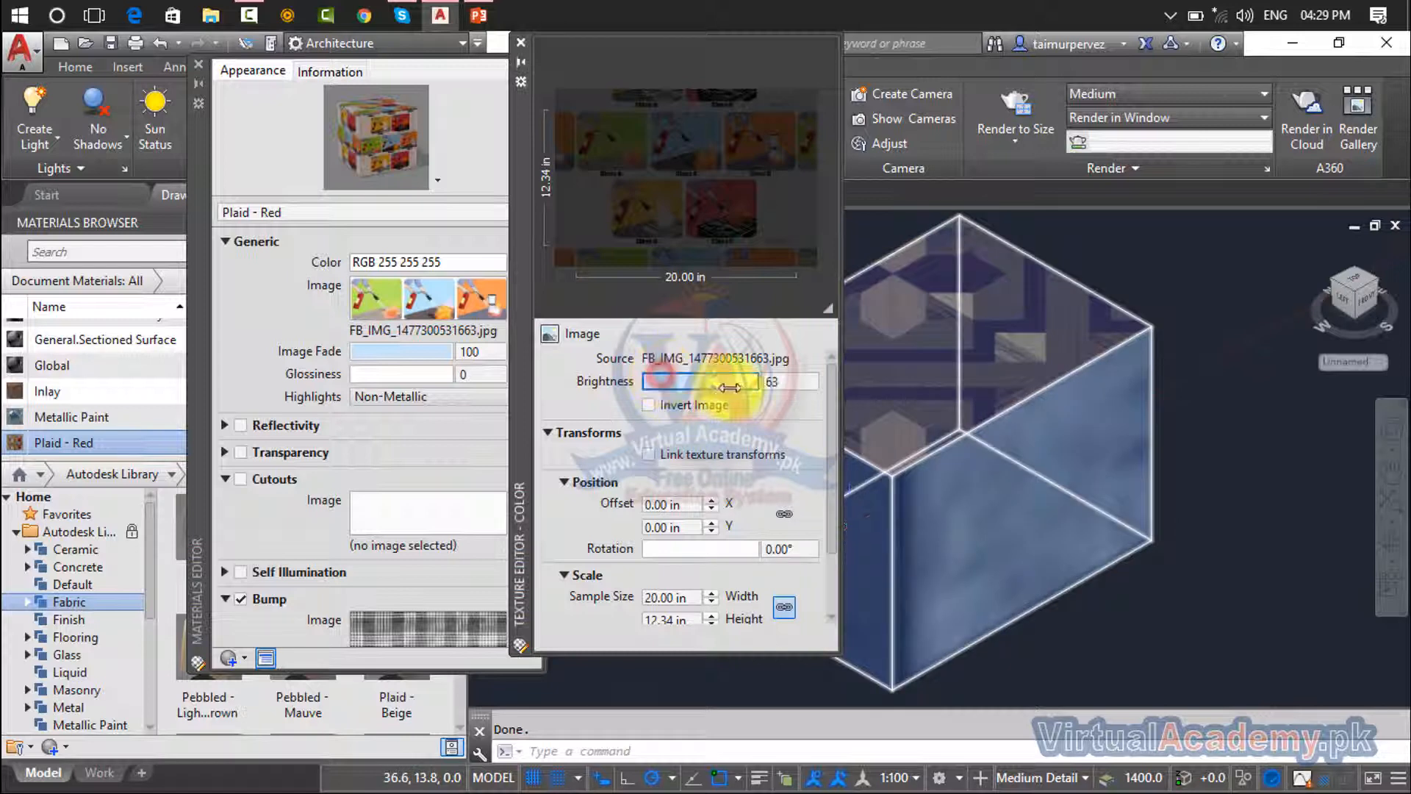
click(190, 166)
drag(188, 167, 79, 169)
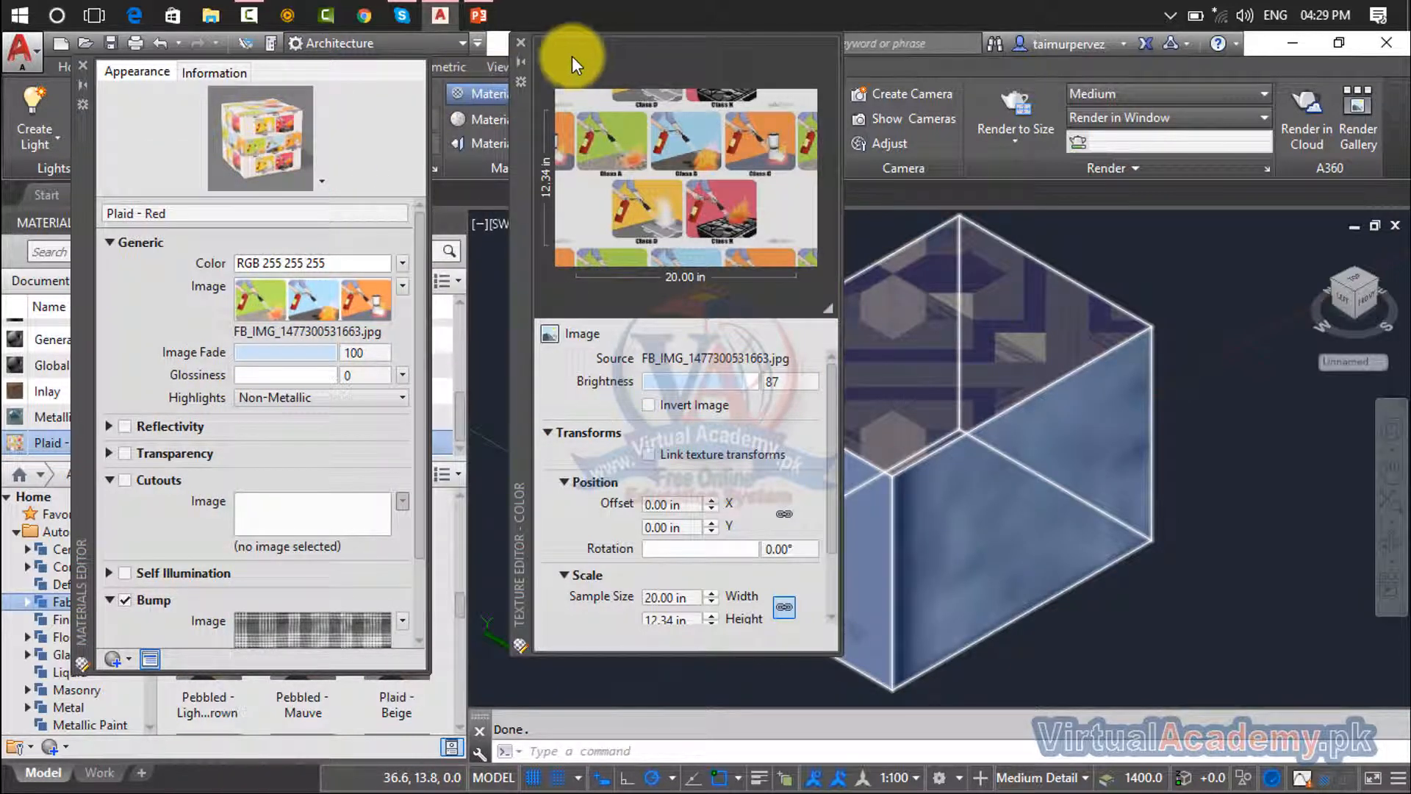
drag(513, 117, 276, 127)
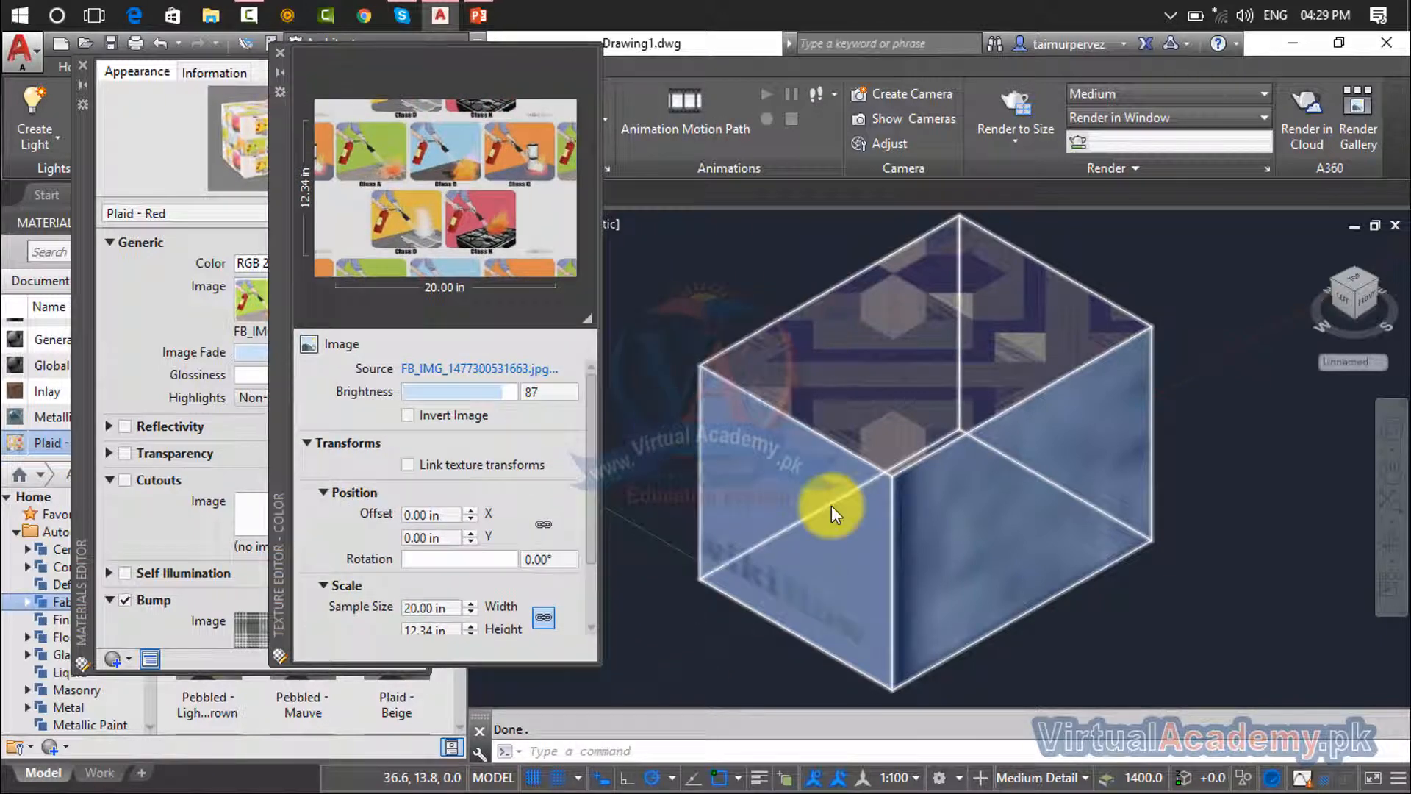
click(407, 415)
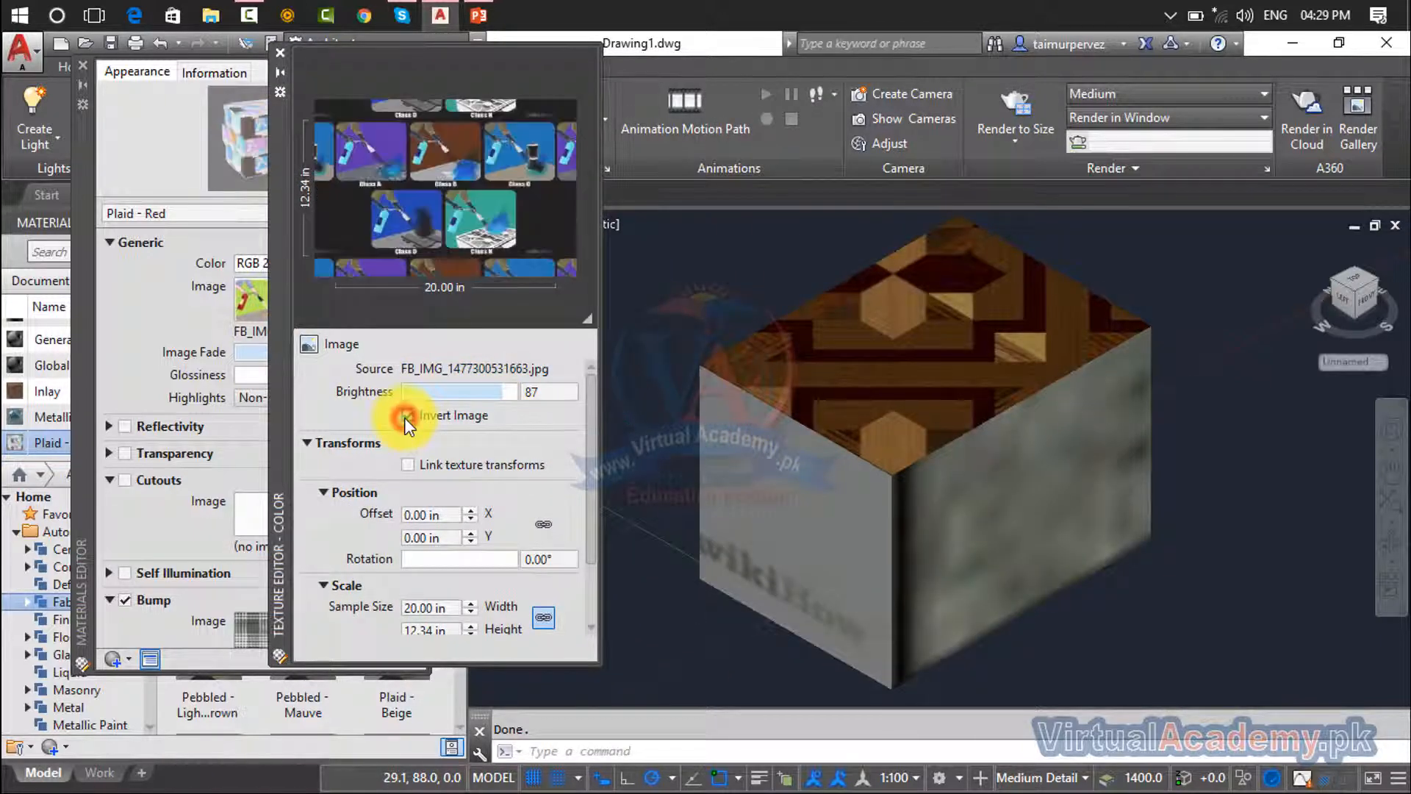
click(407, 416)
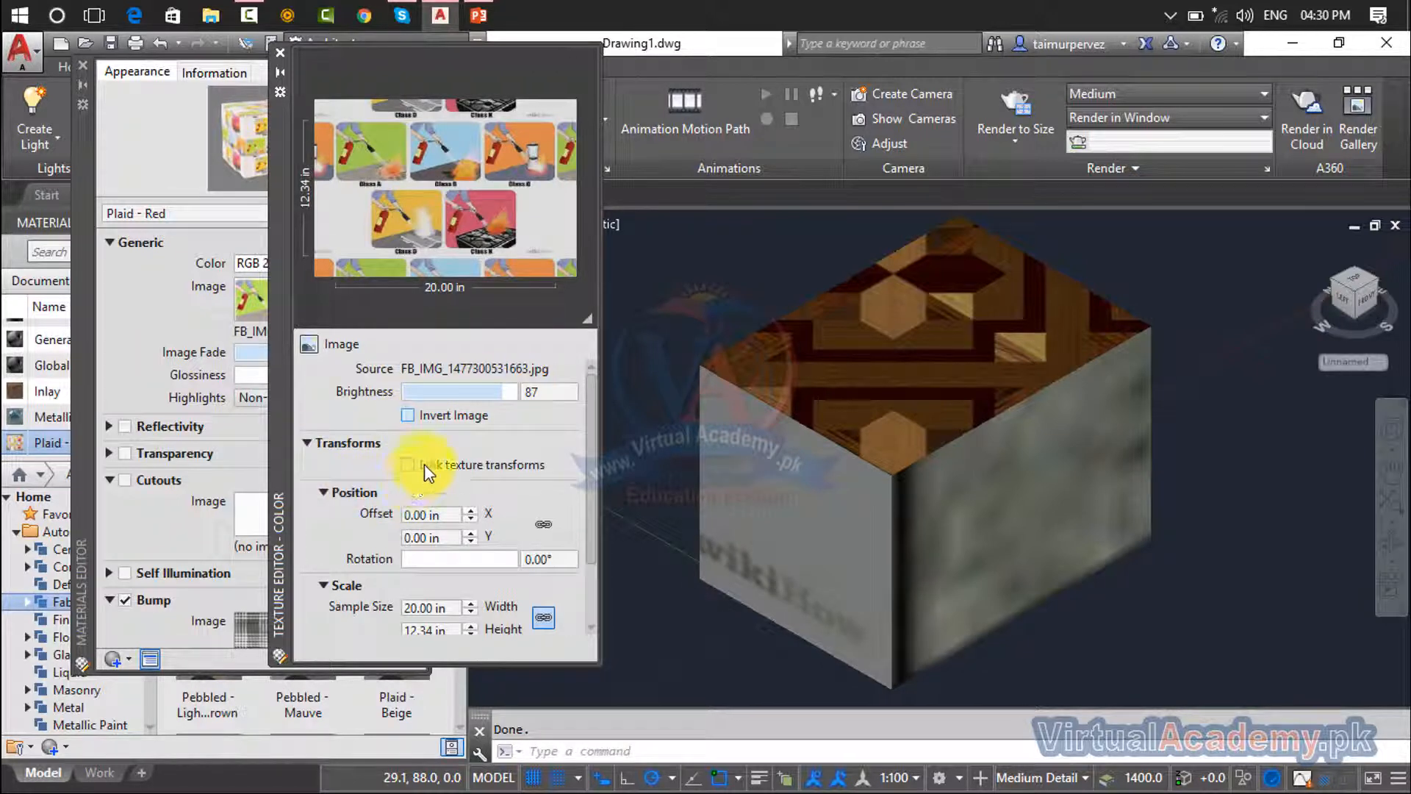
Set the texture's offset to -0.08 in for X and -0.01 in for Y, and its rotation to about 234.33°
click(470, 520)
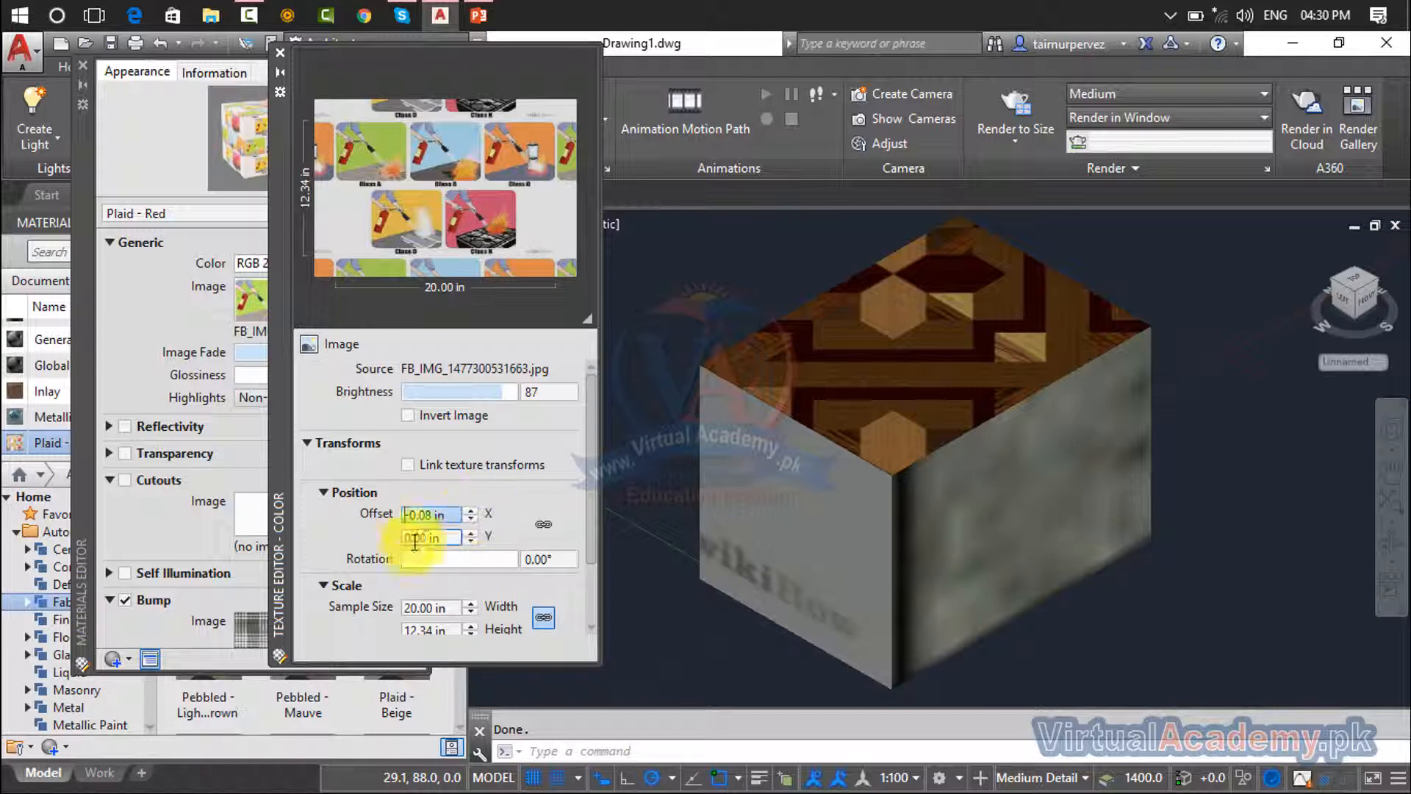
drag(513, 563, 507, 563)
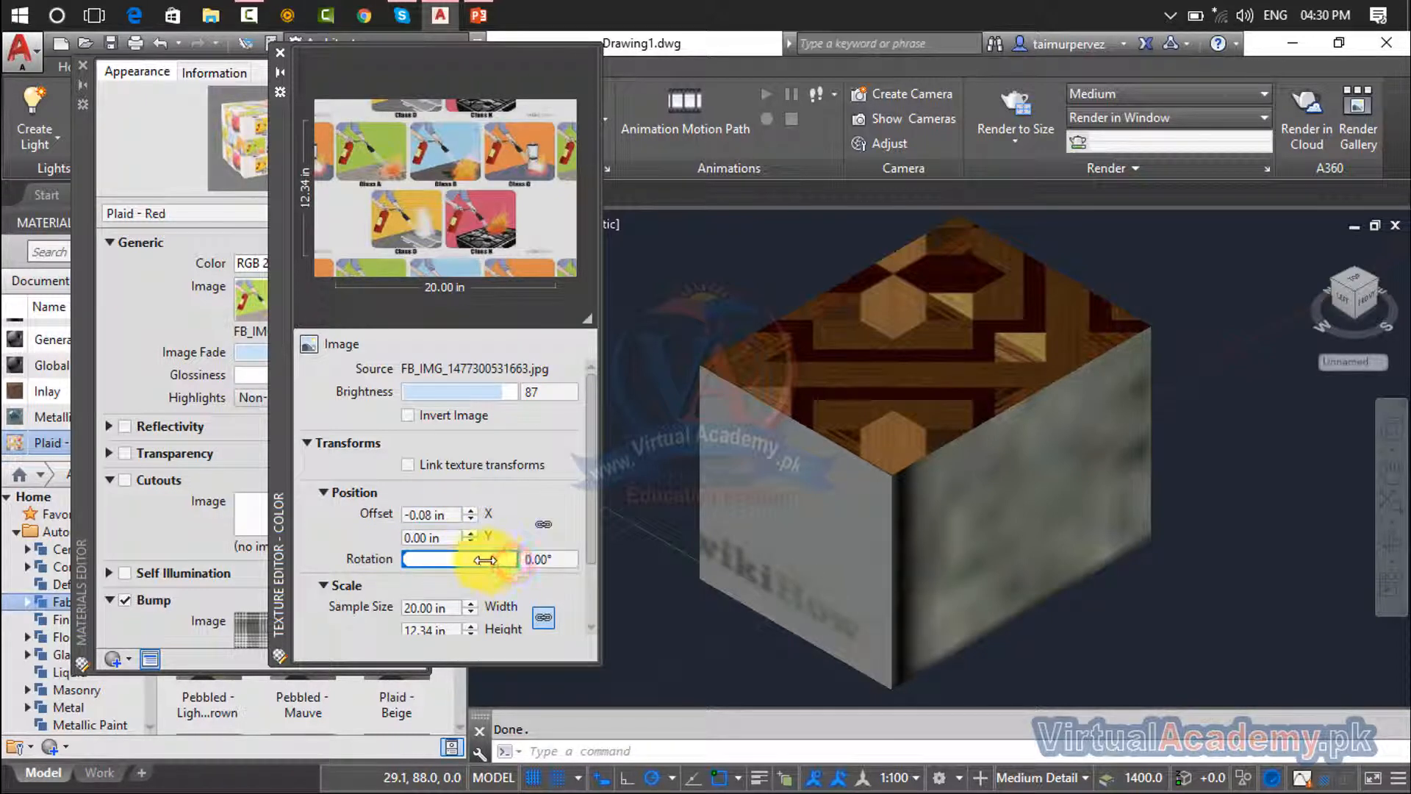
drag(407, 559, 460, 559)
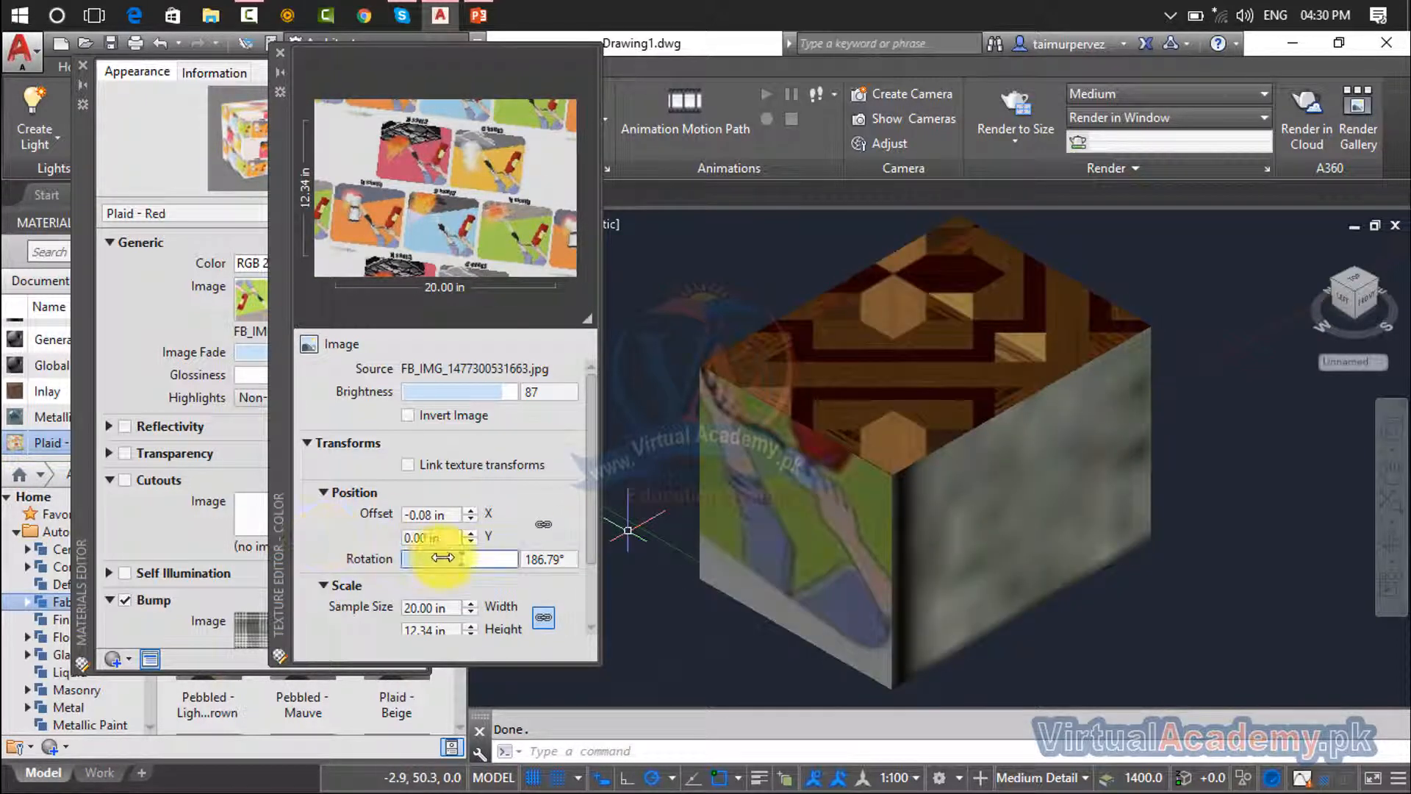
drag(443, 557, 424, 586)
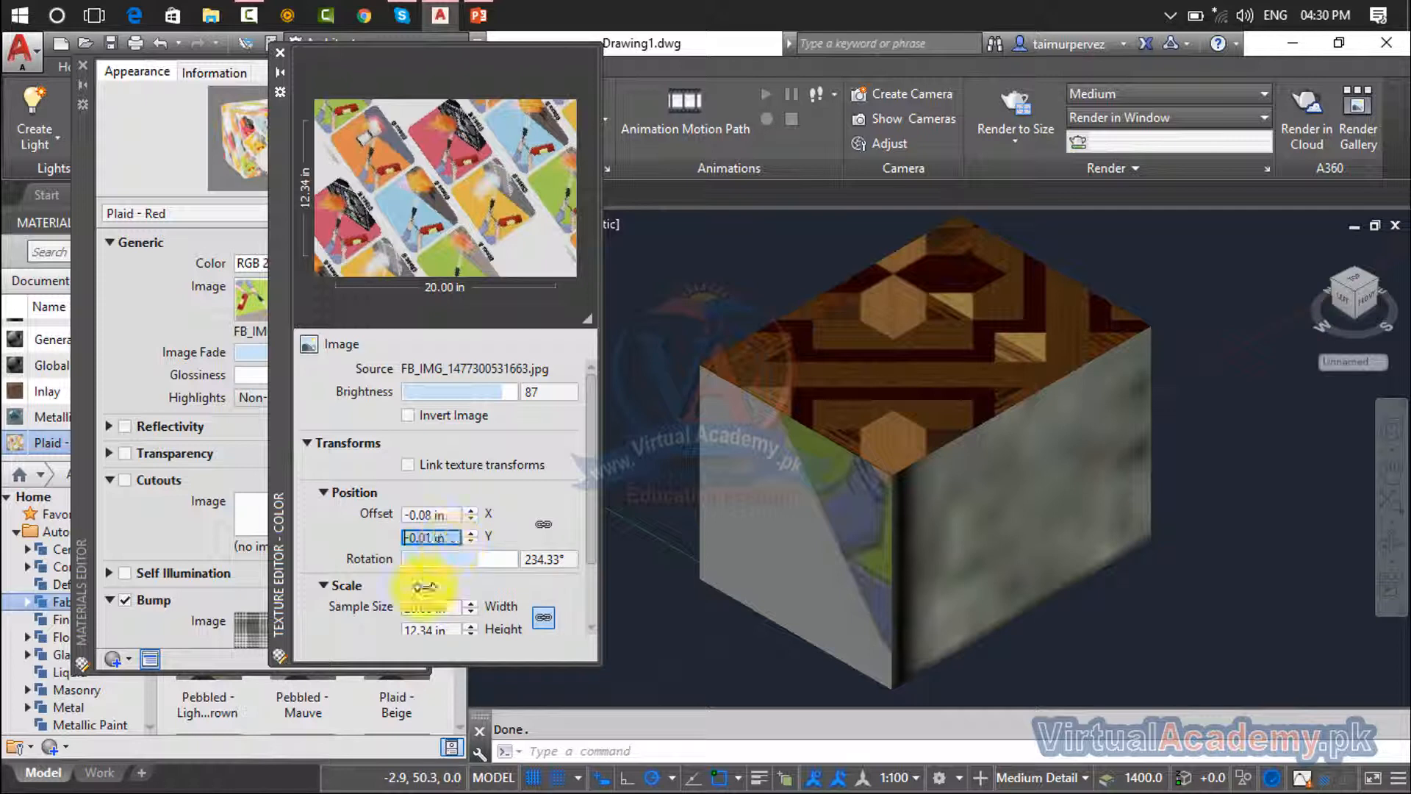
Set the texture's sample size to a width of 2 in, keeping width and height linked
click(472, 613)
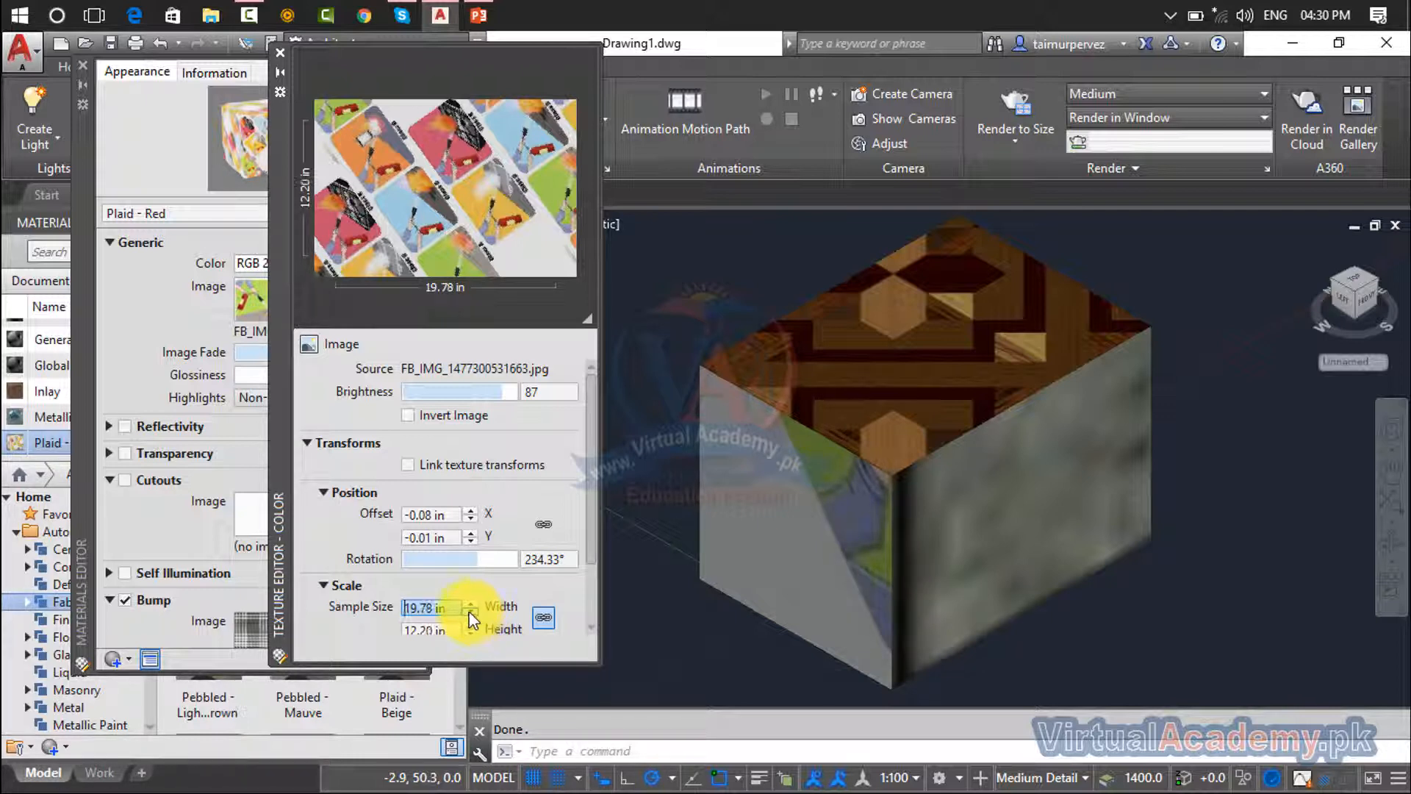
click(450, 610)
drag(451, 609, 405, 607)
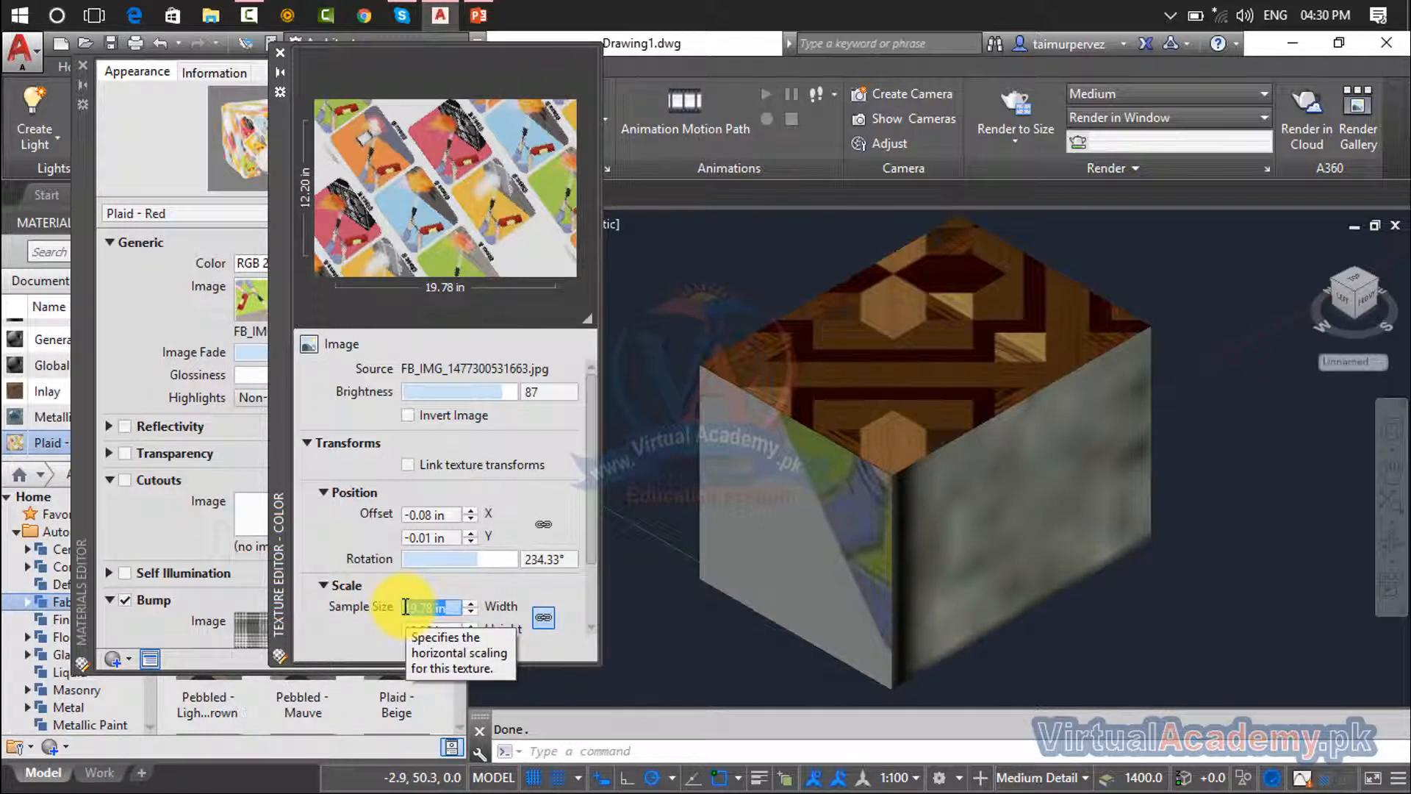
text(2)
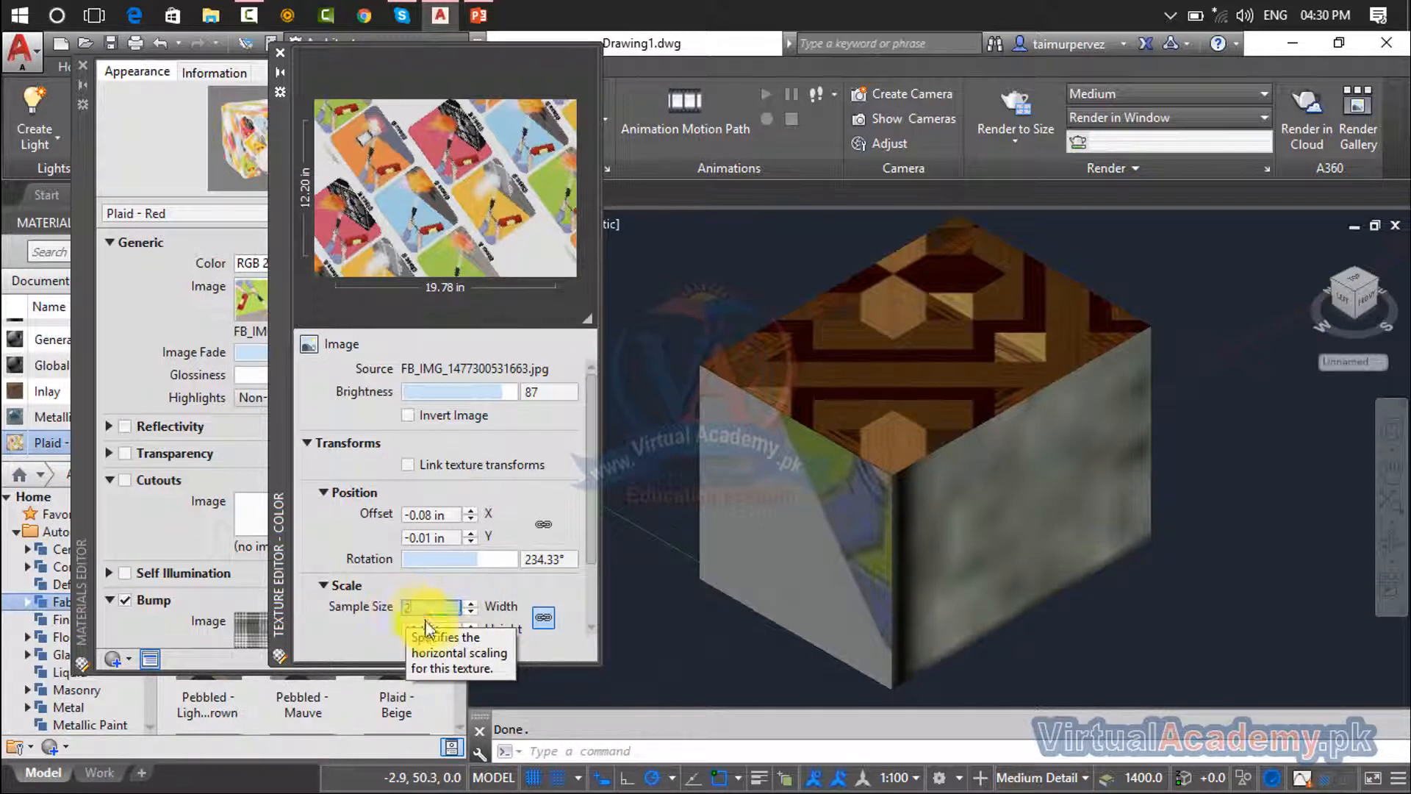
key(Tab)
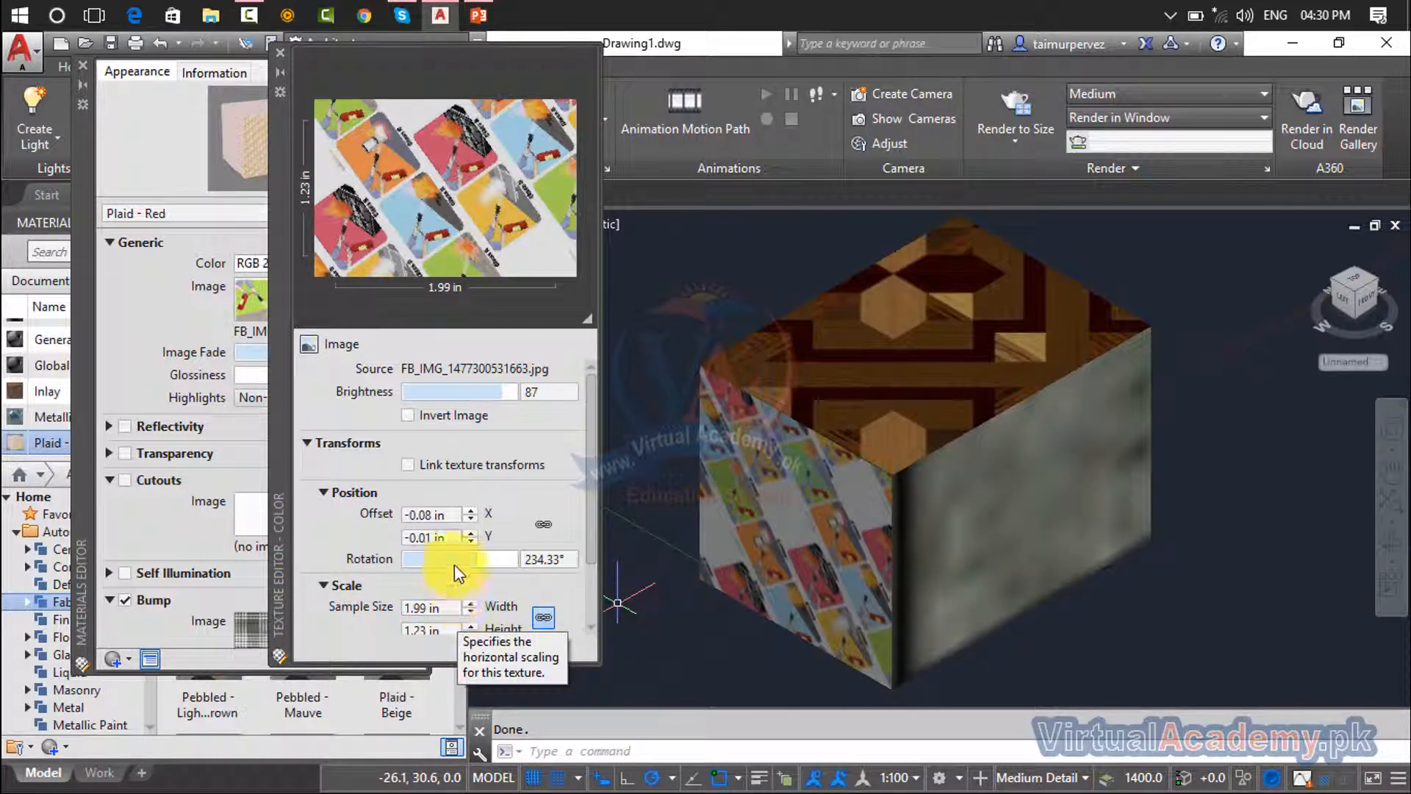
Set the image texture's sample height to 2 in with width and height linked, and close the Texture Editor
click(438, 629)
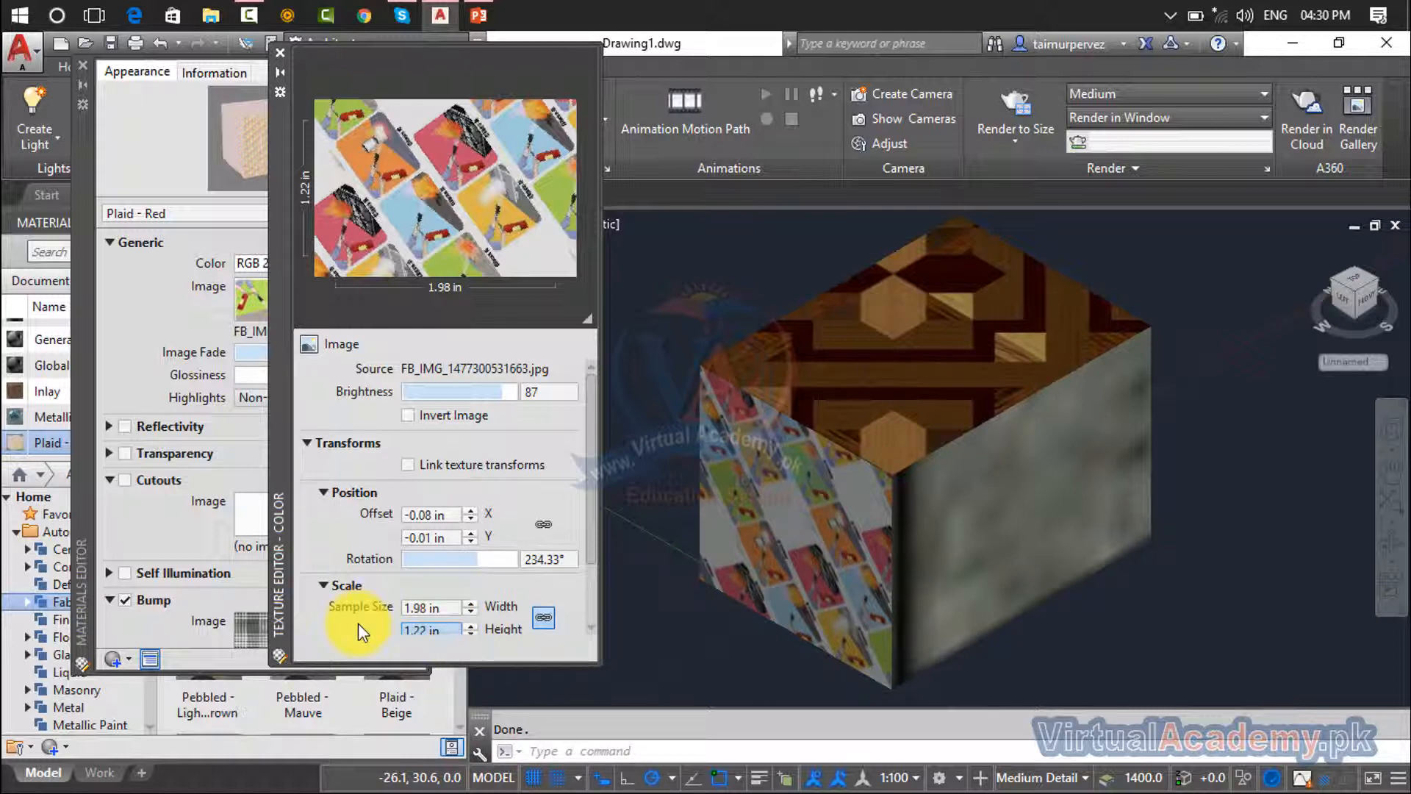
text(2)
drag(462, 633, 376, 617)
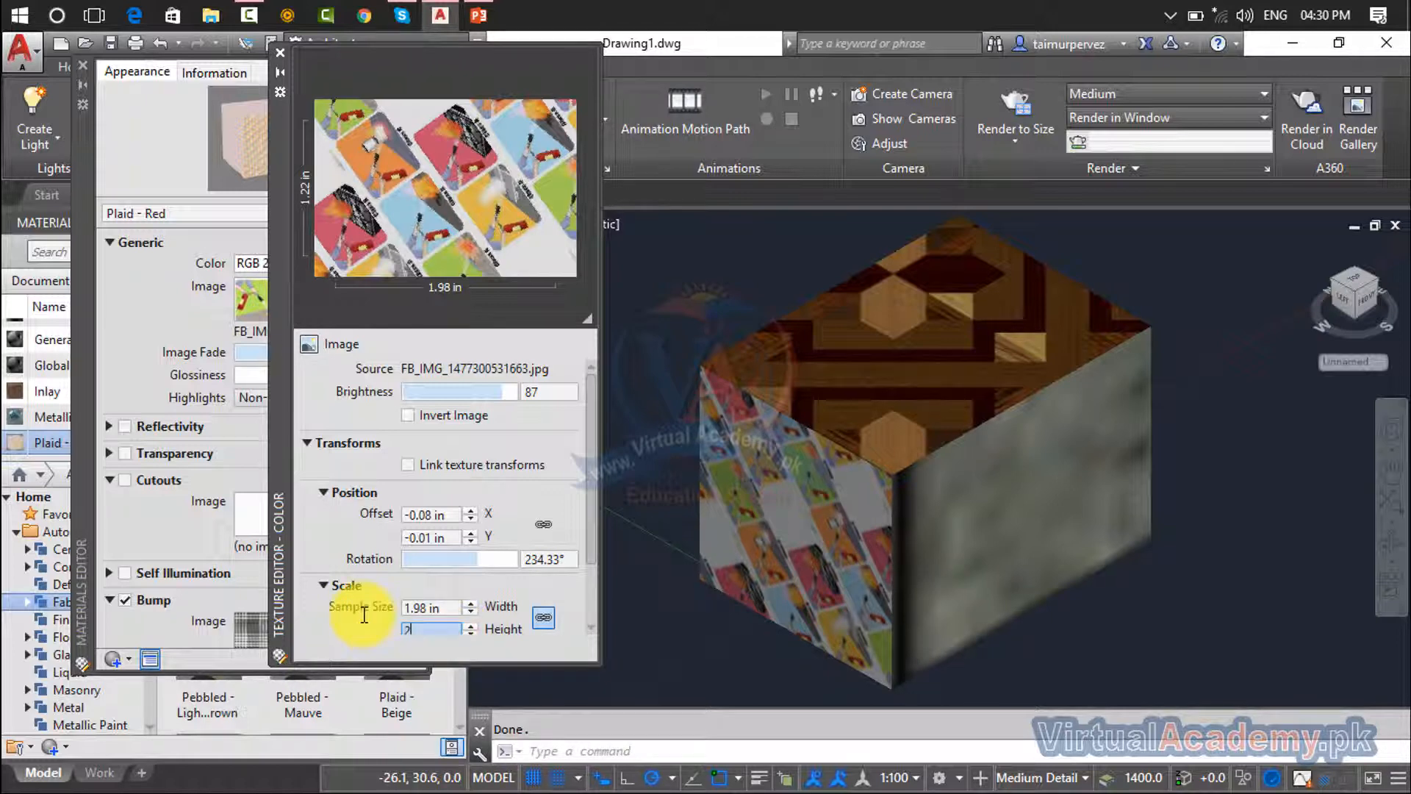
text(2)
key(Return)
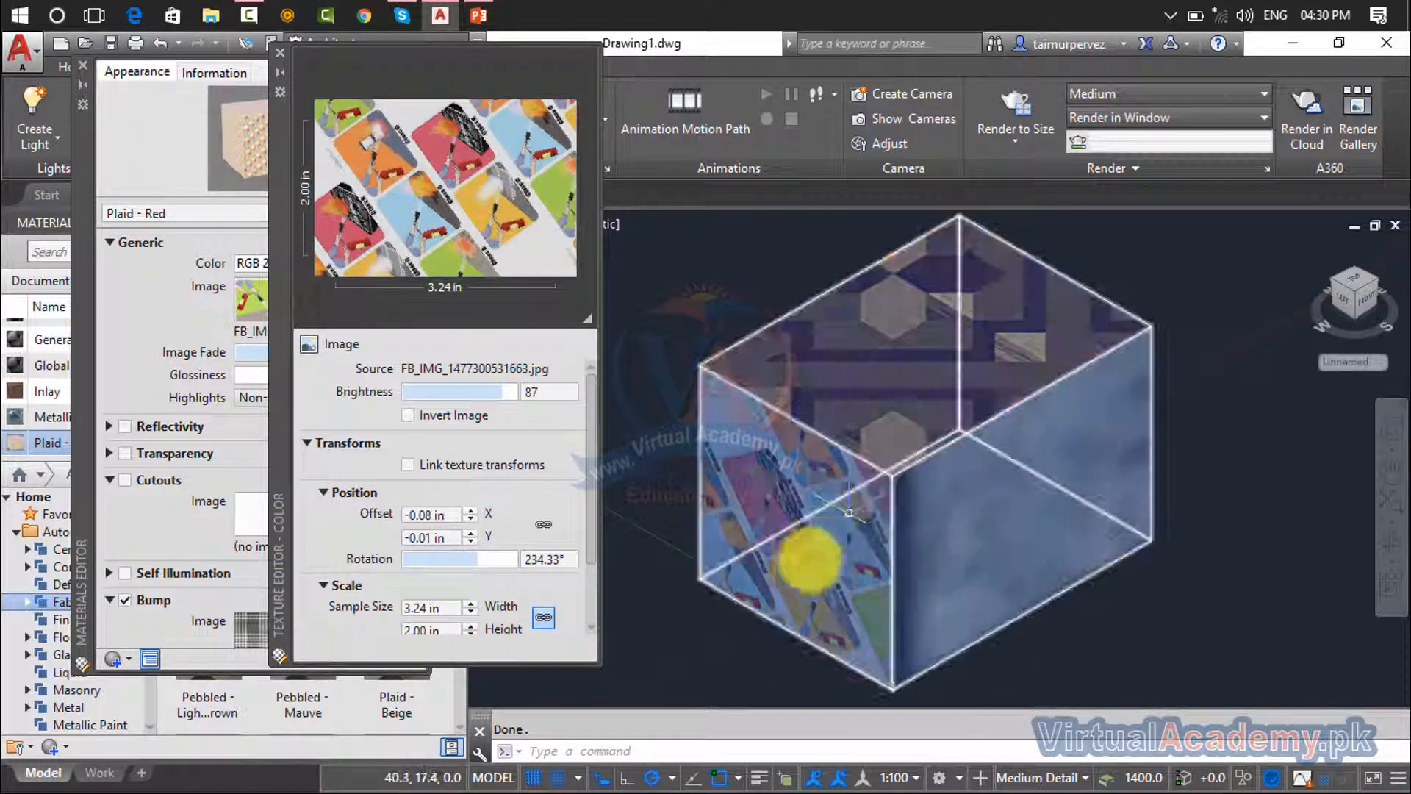
drag(588, 487, 587, 608)
click(809, 569)
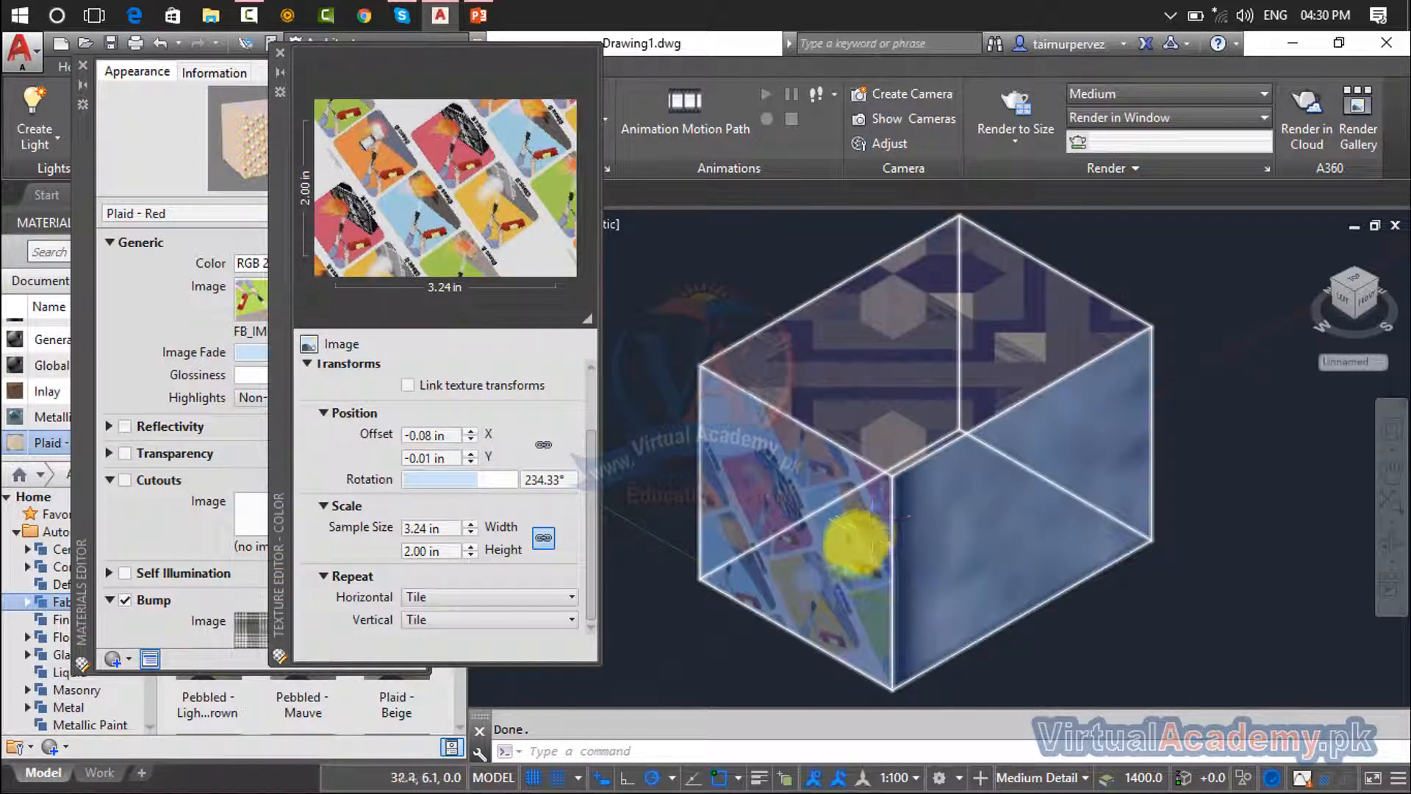
mouse_move(854, 542)
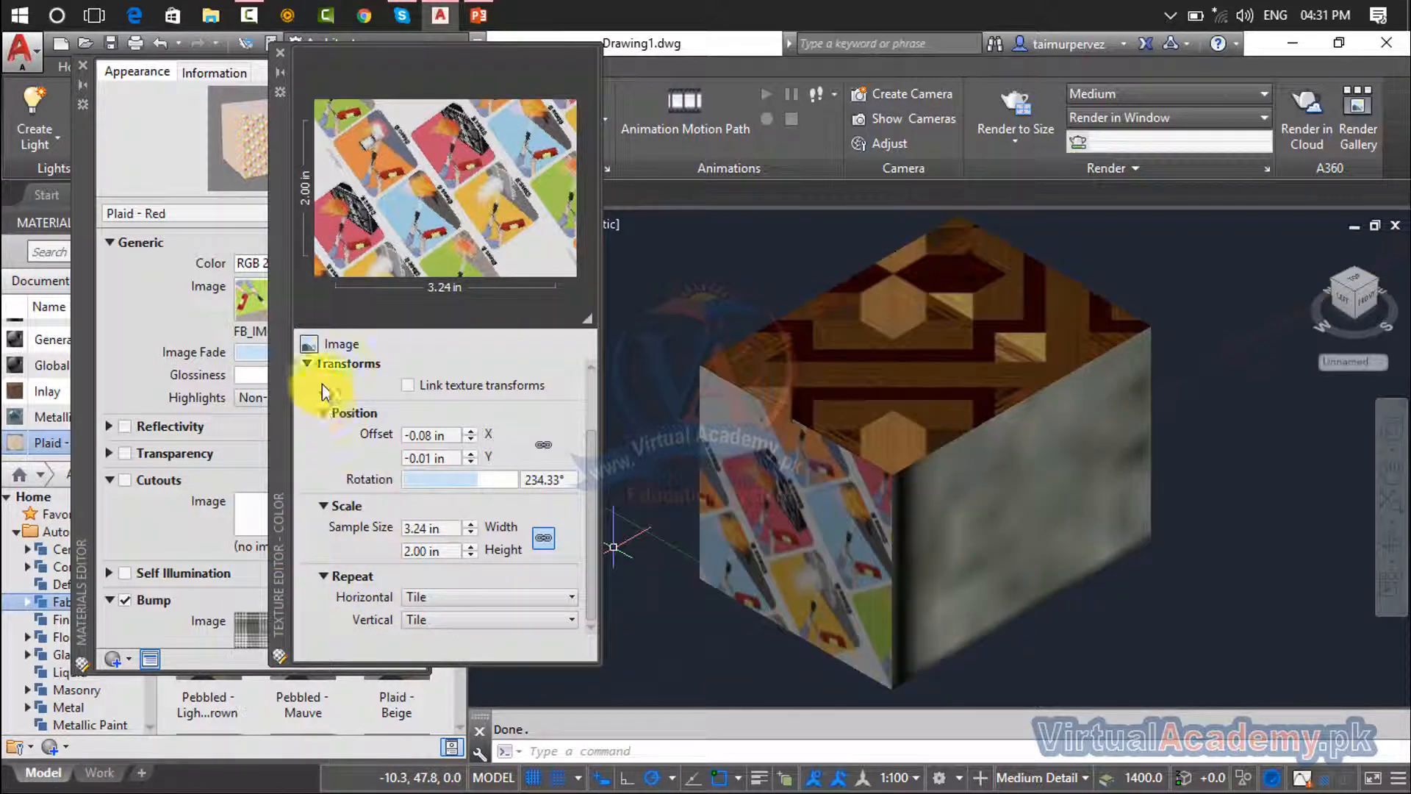
click(277, 54)
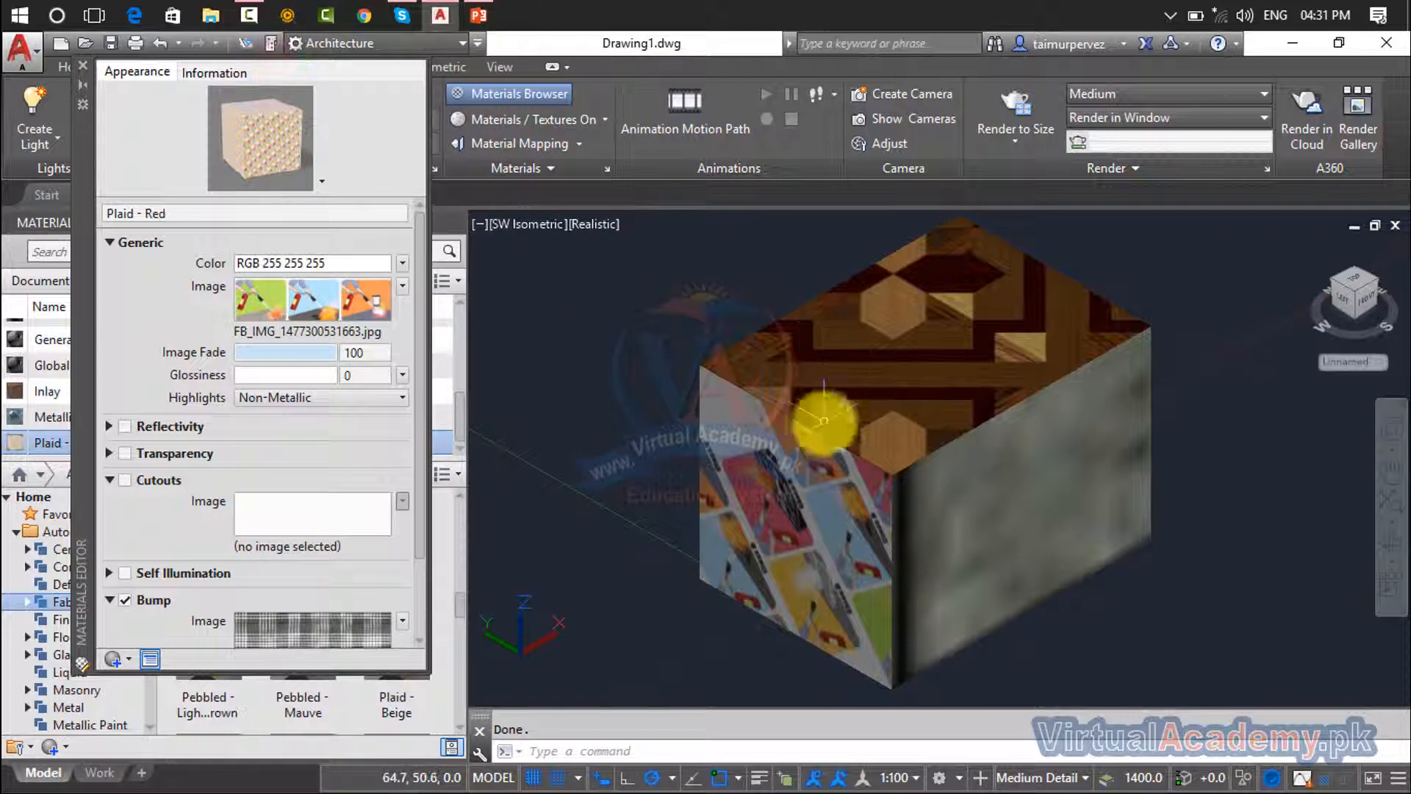
Replace the Plaid - Red material's image with a Checker texture
click(402, 285)
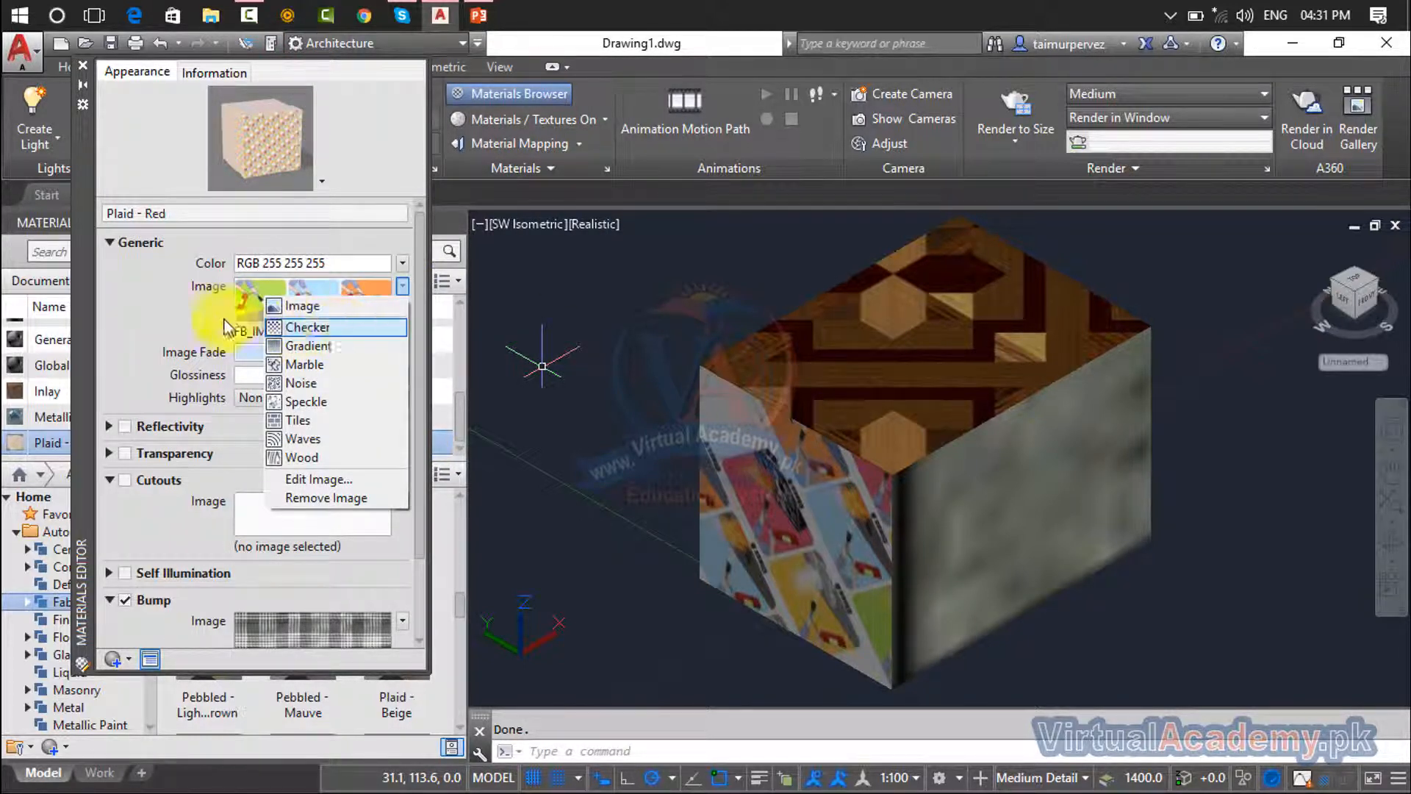
click(139, 292)
click(401, 286)
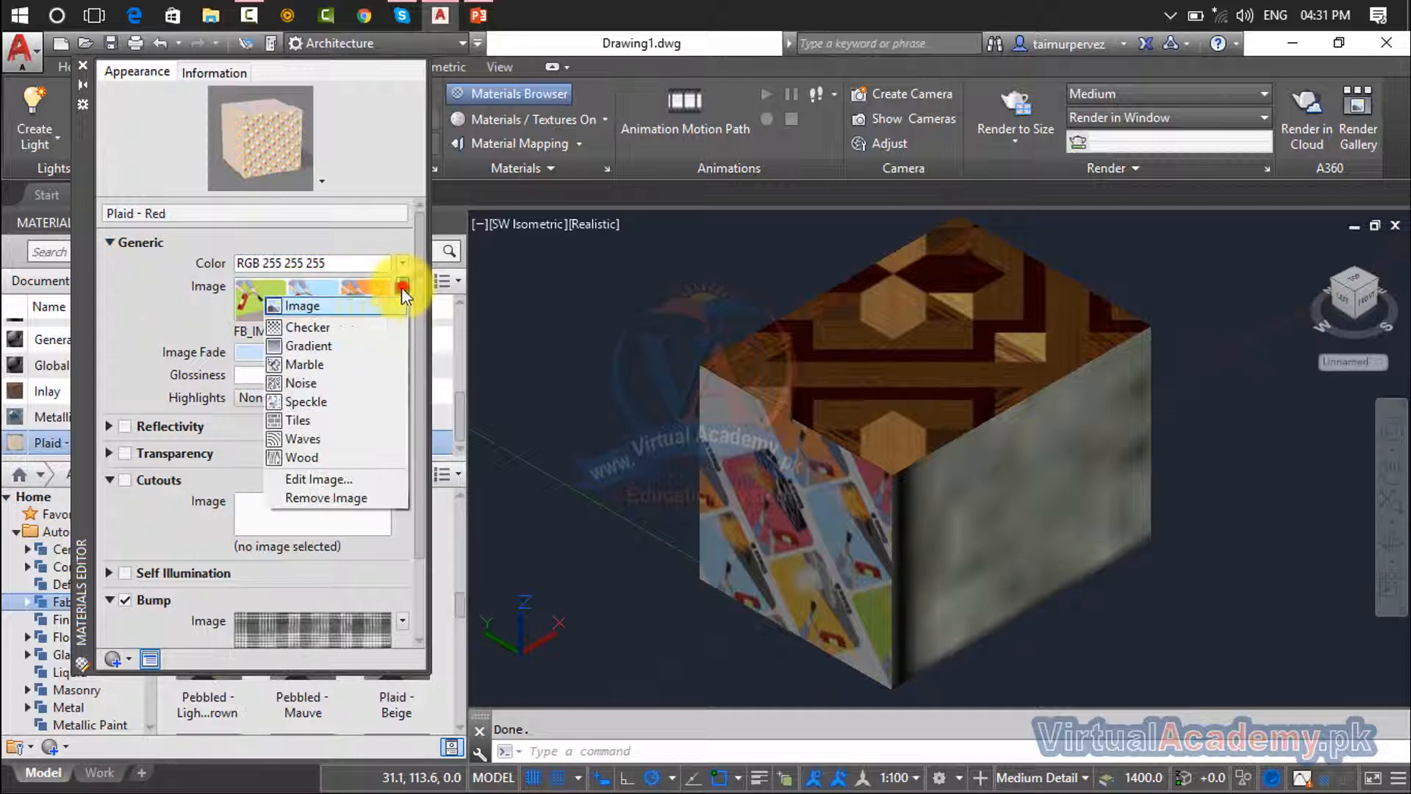
click(345, 329)
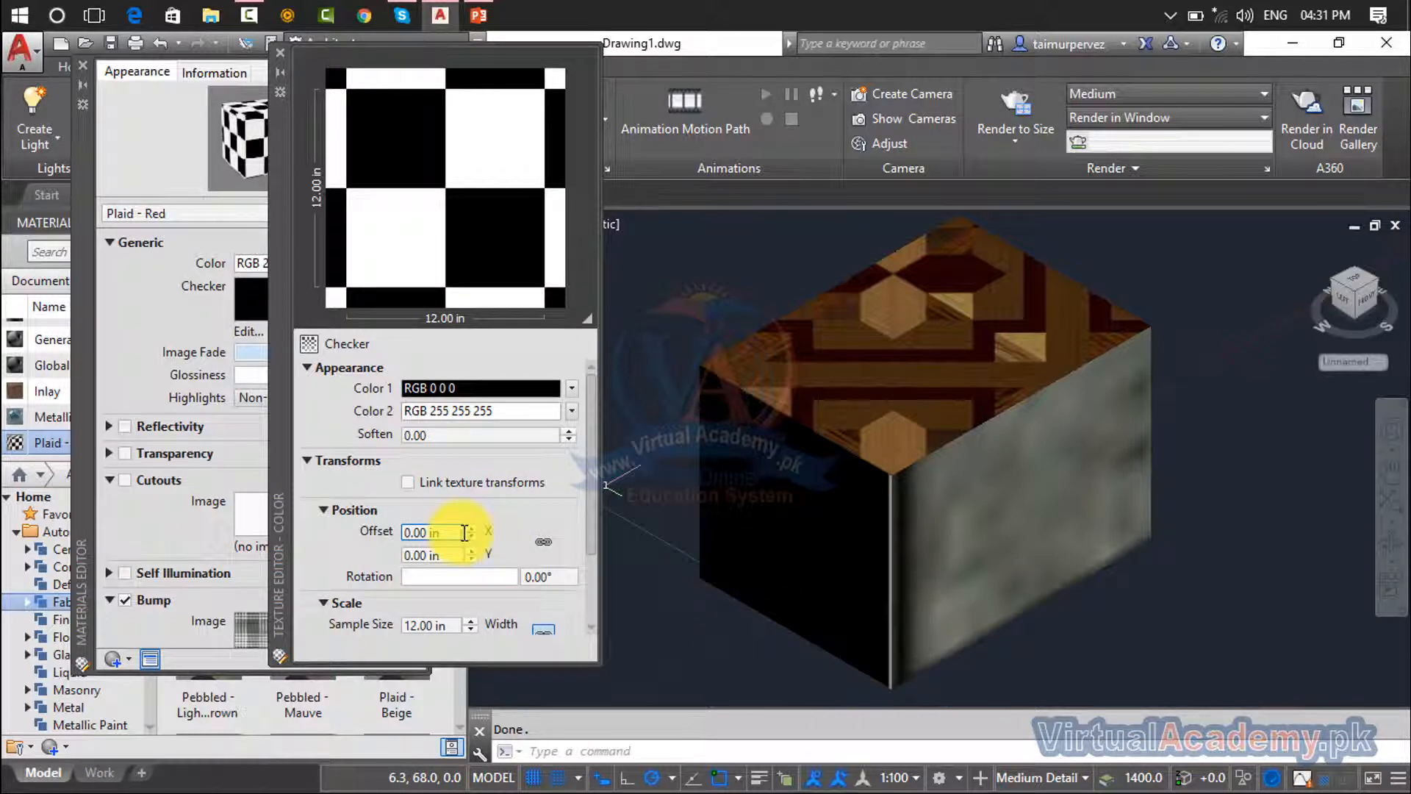
Try a sample size of 5 in for the checker texture, with width and height linked
scroll(474, 529, down, 2)
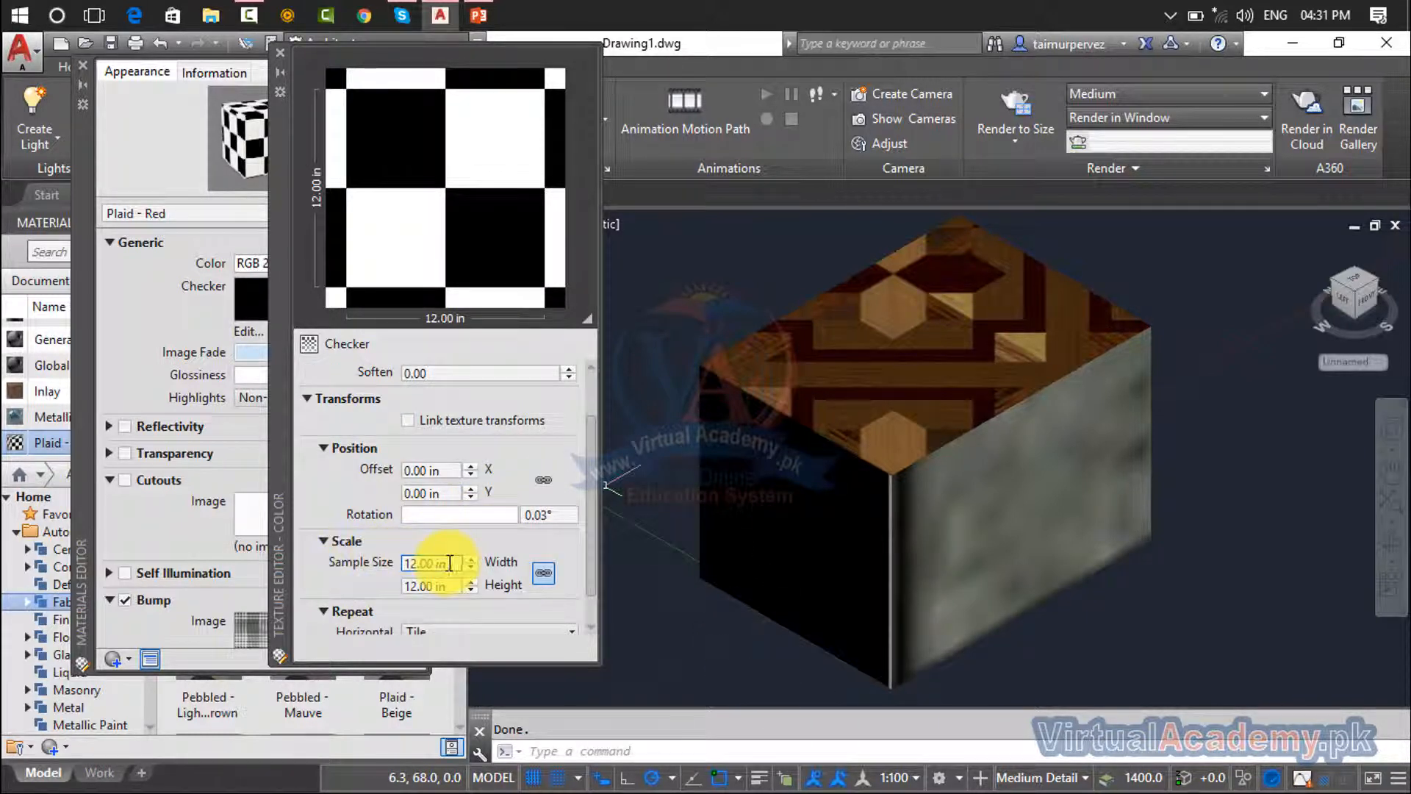
drag(450, 563, 376, 559)
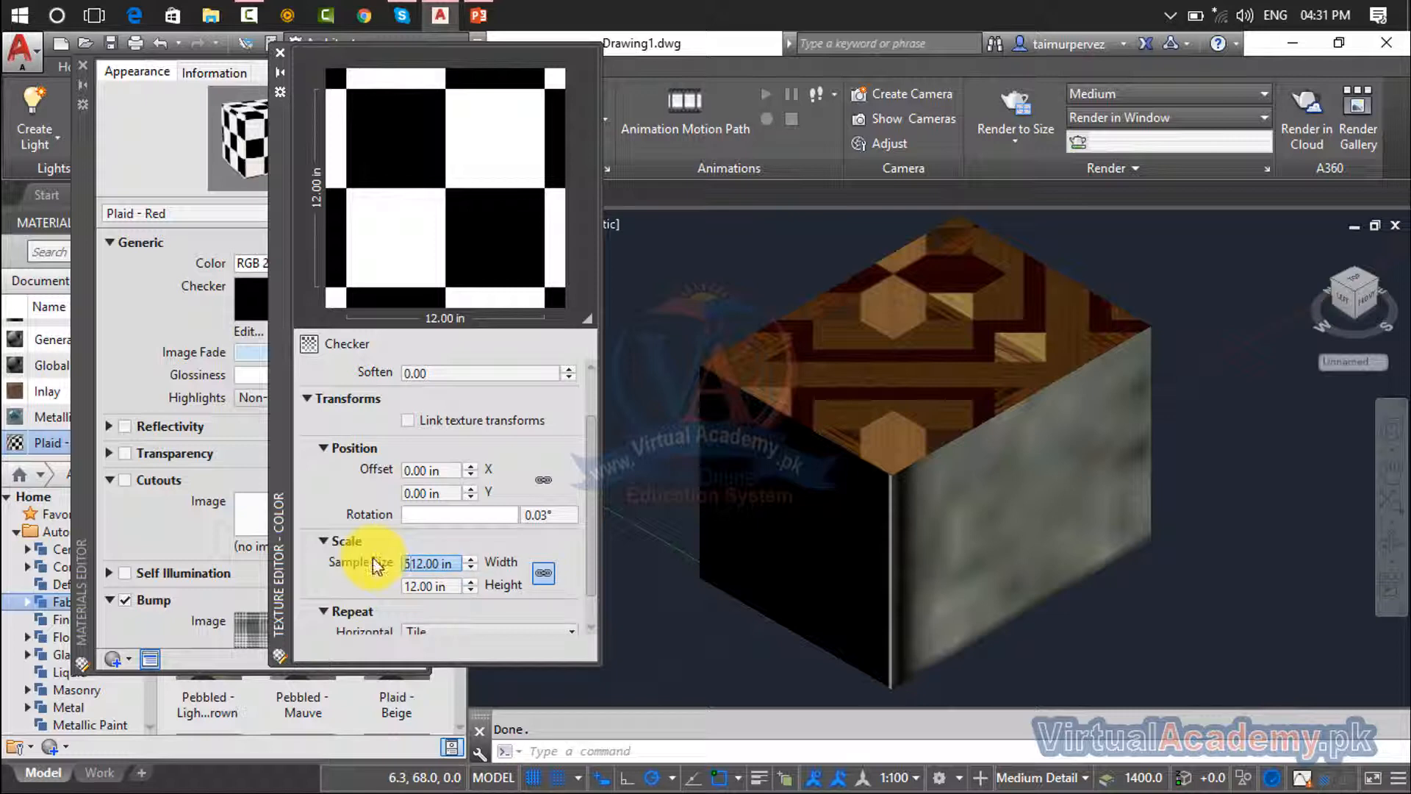
drag(457, 565, 308, 555)
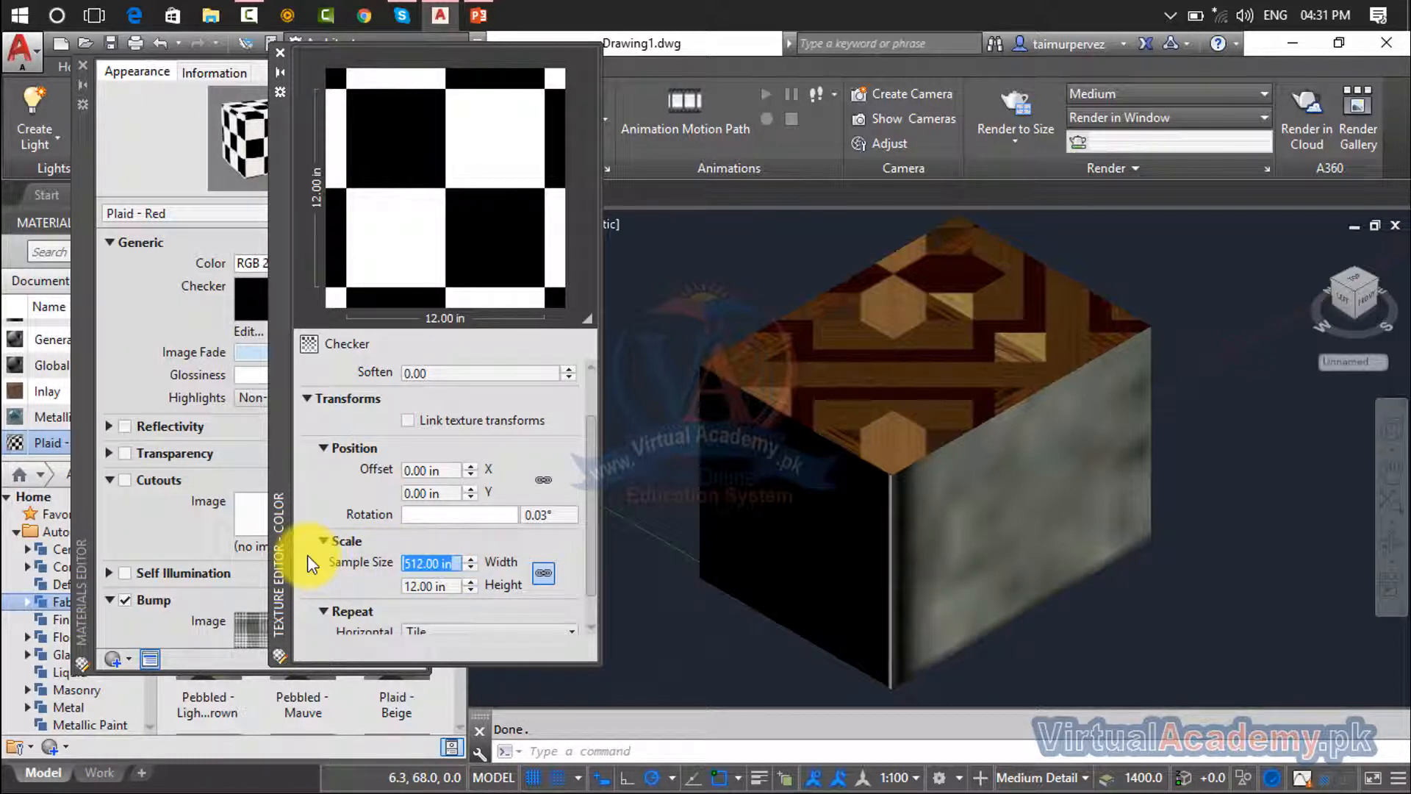
text(5)
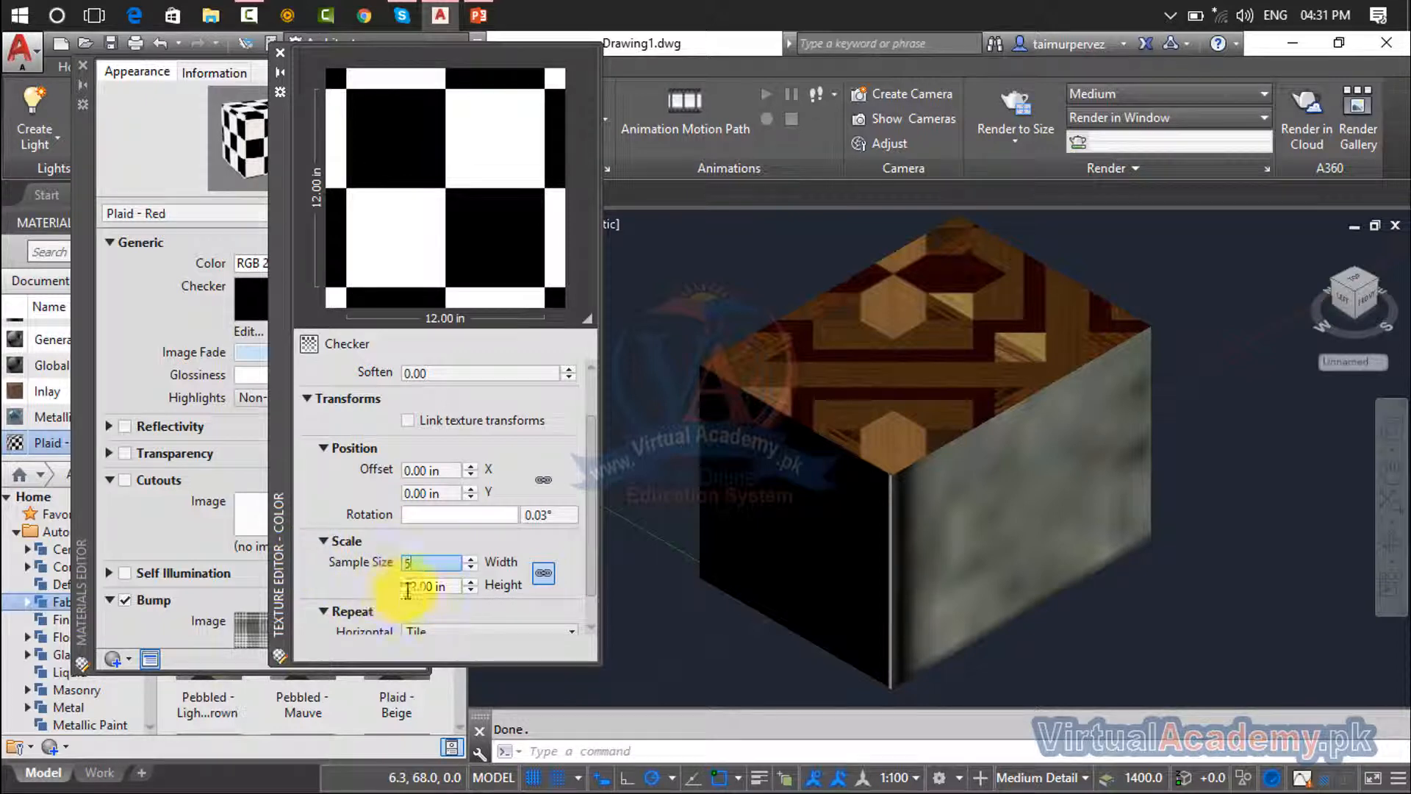
key(Tab)
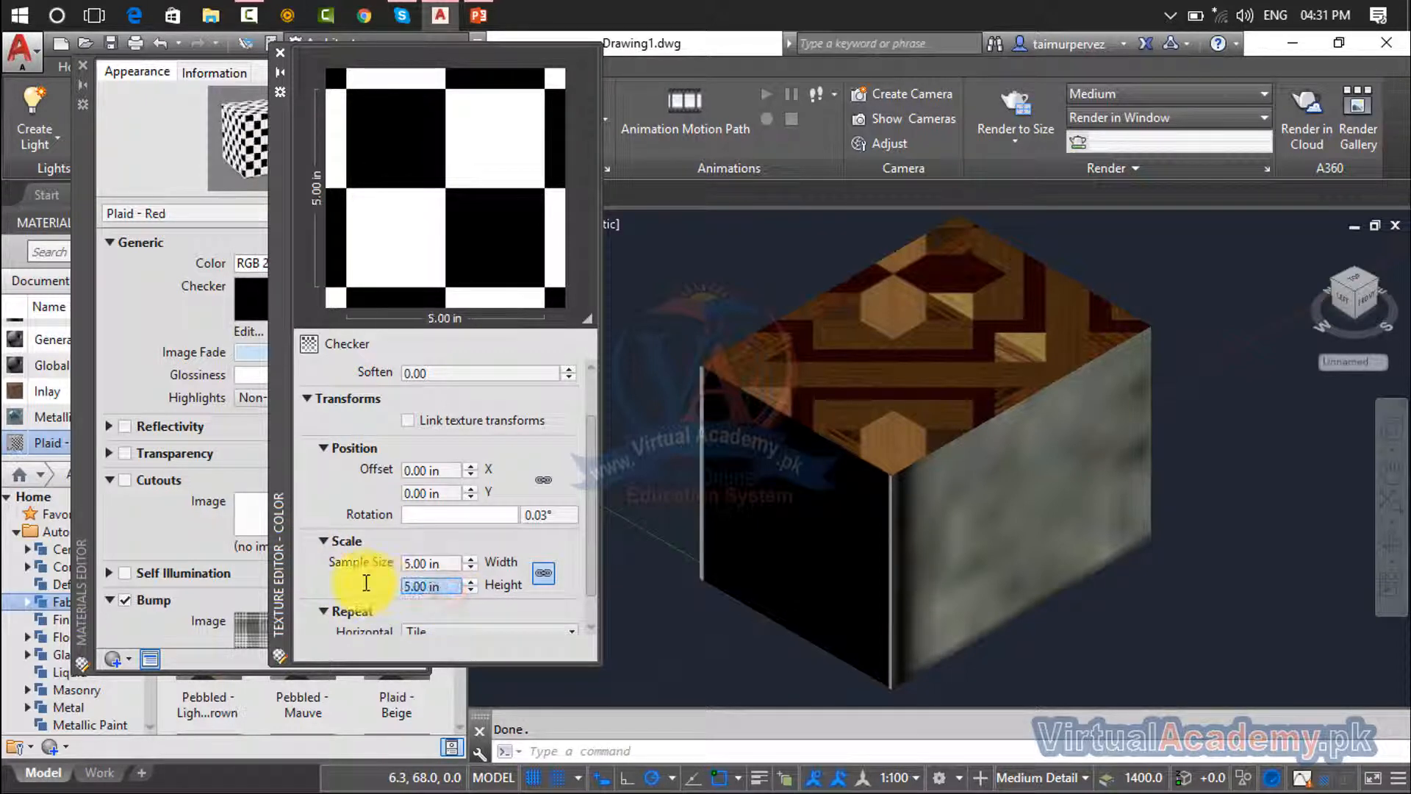
Set the checker's sample size to 1 in for the linked width and height, and close the Texture Editor
drag(445, 586, 379, 578)
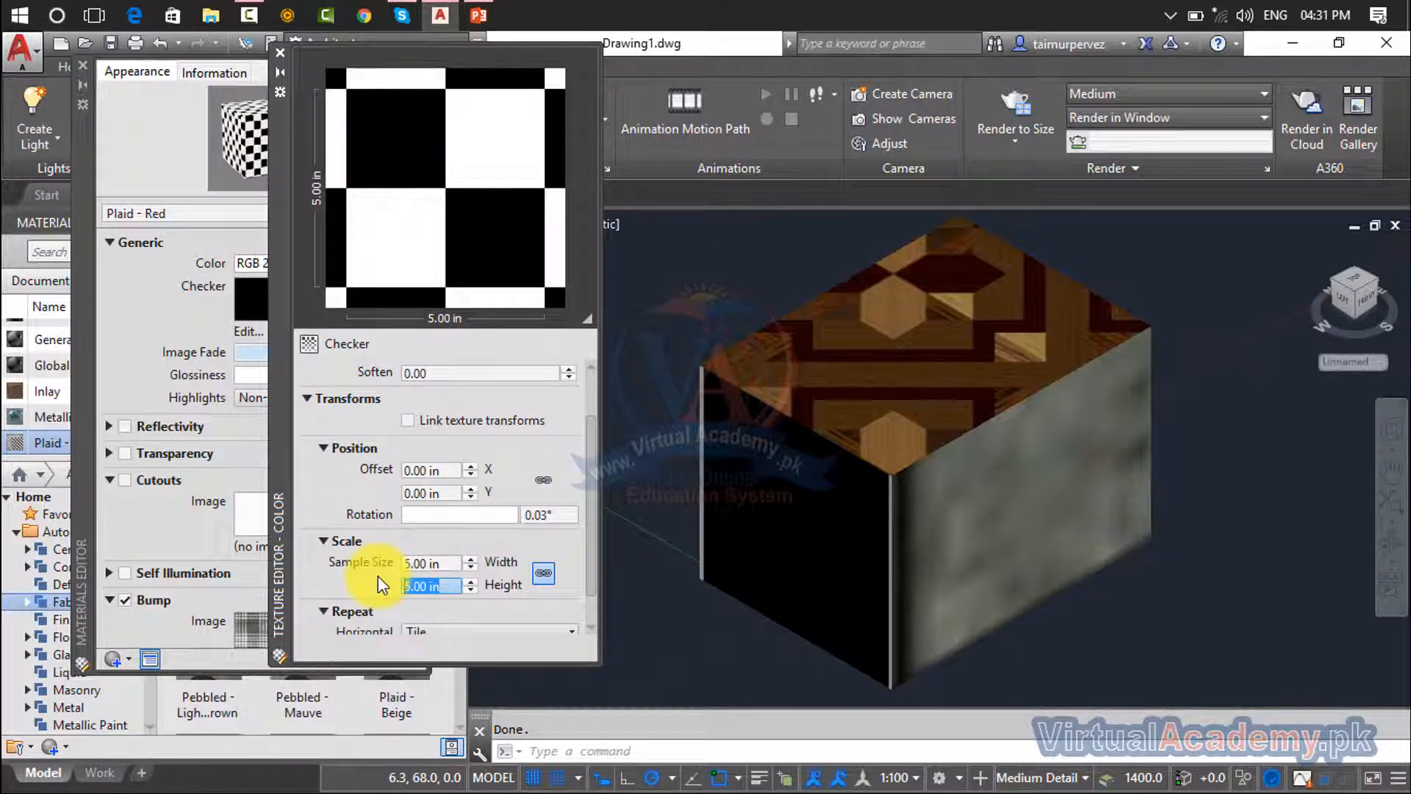
click(442, 564)
drag(442, 564, 406, 560)
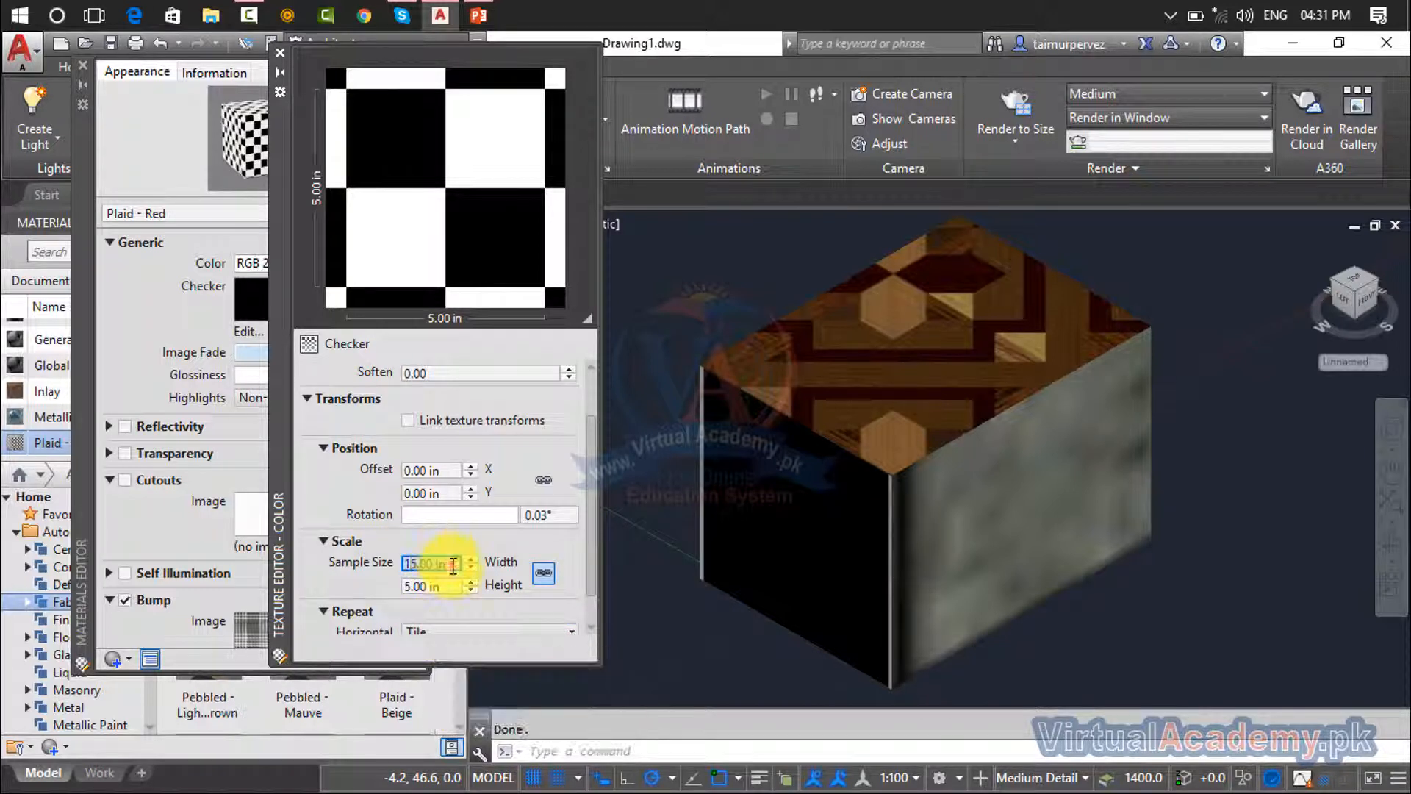
drag(451, 565, 387, 560)
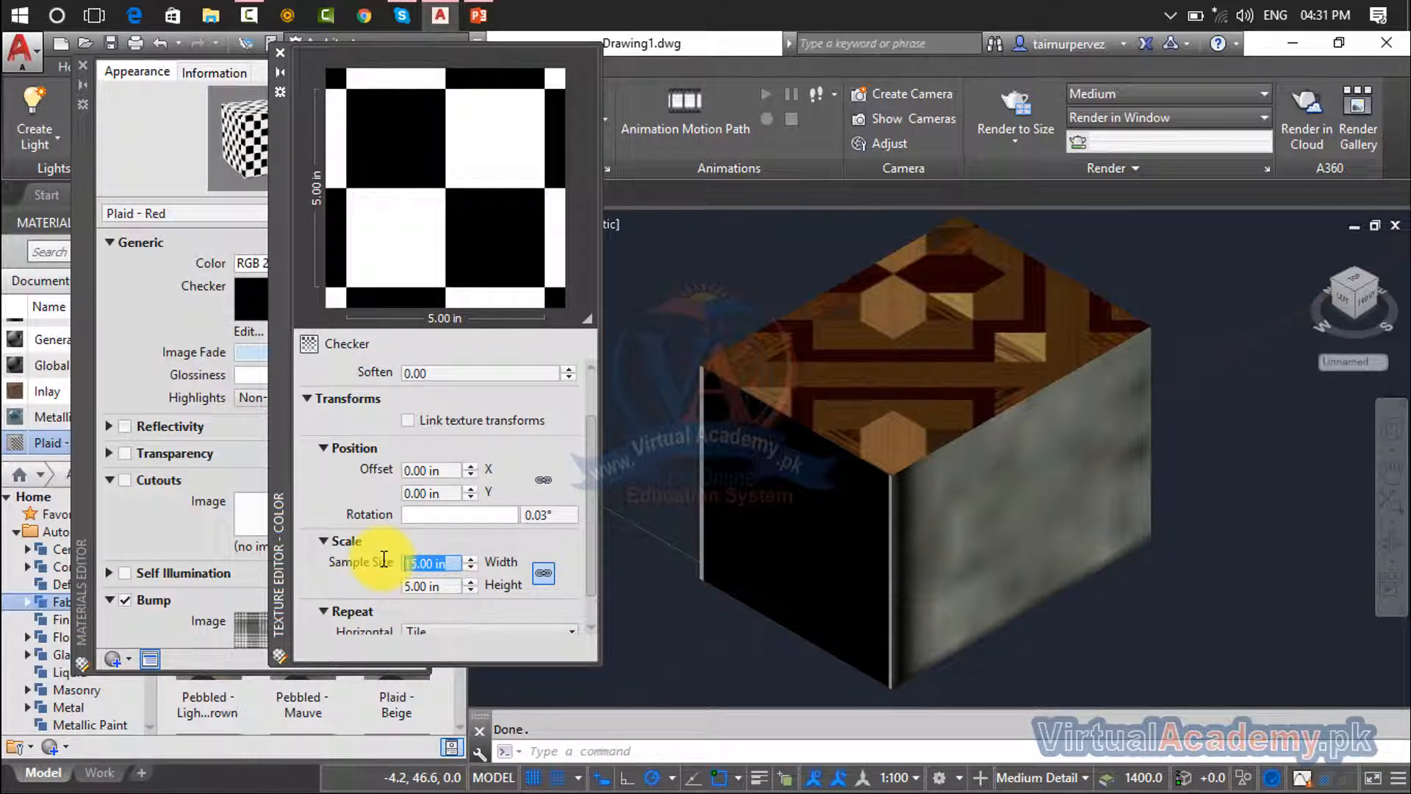
click(451, 585)
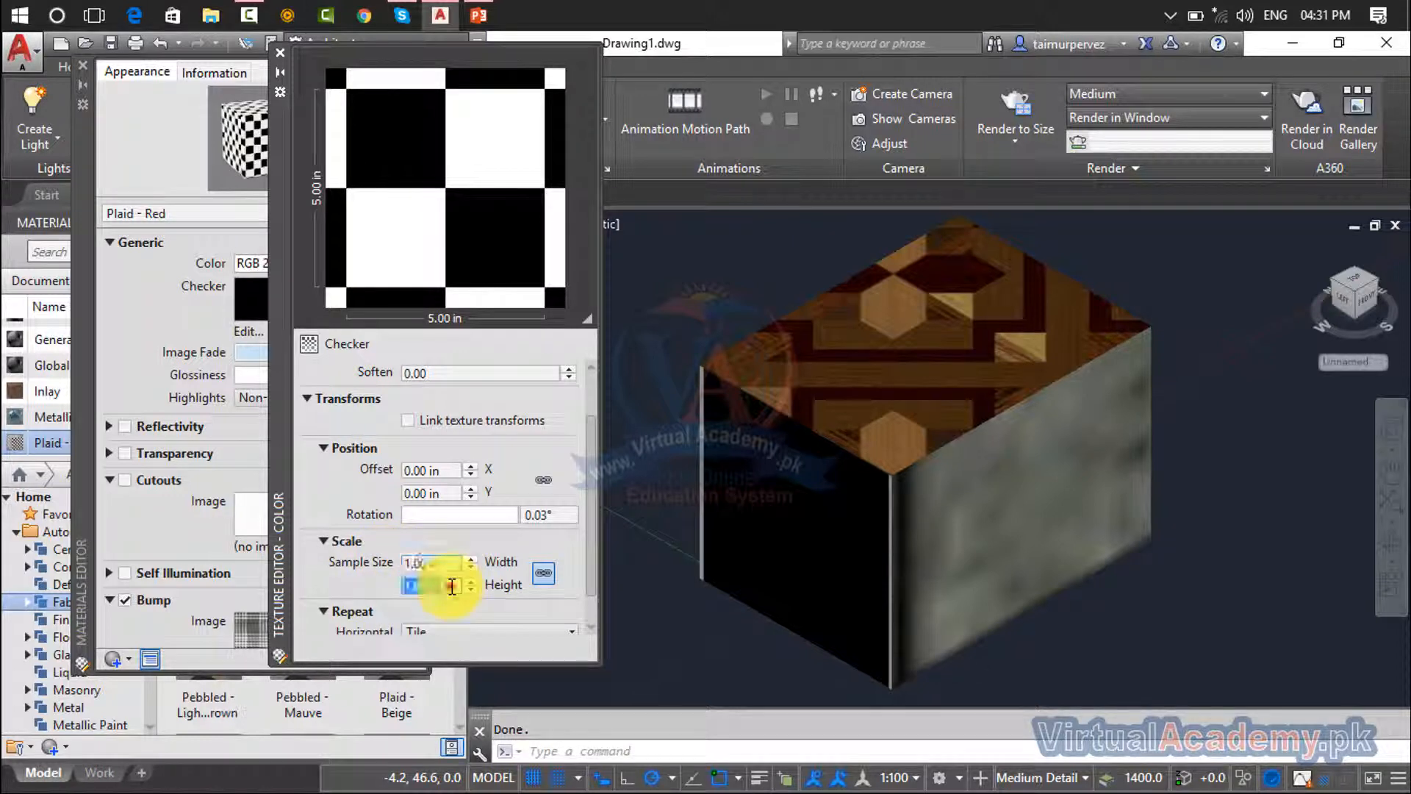
drag(449, 586, 380, 578)
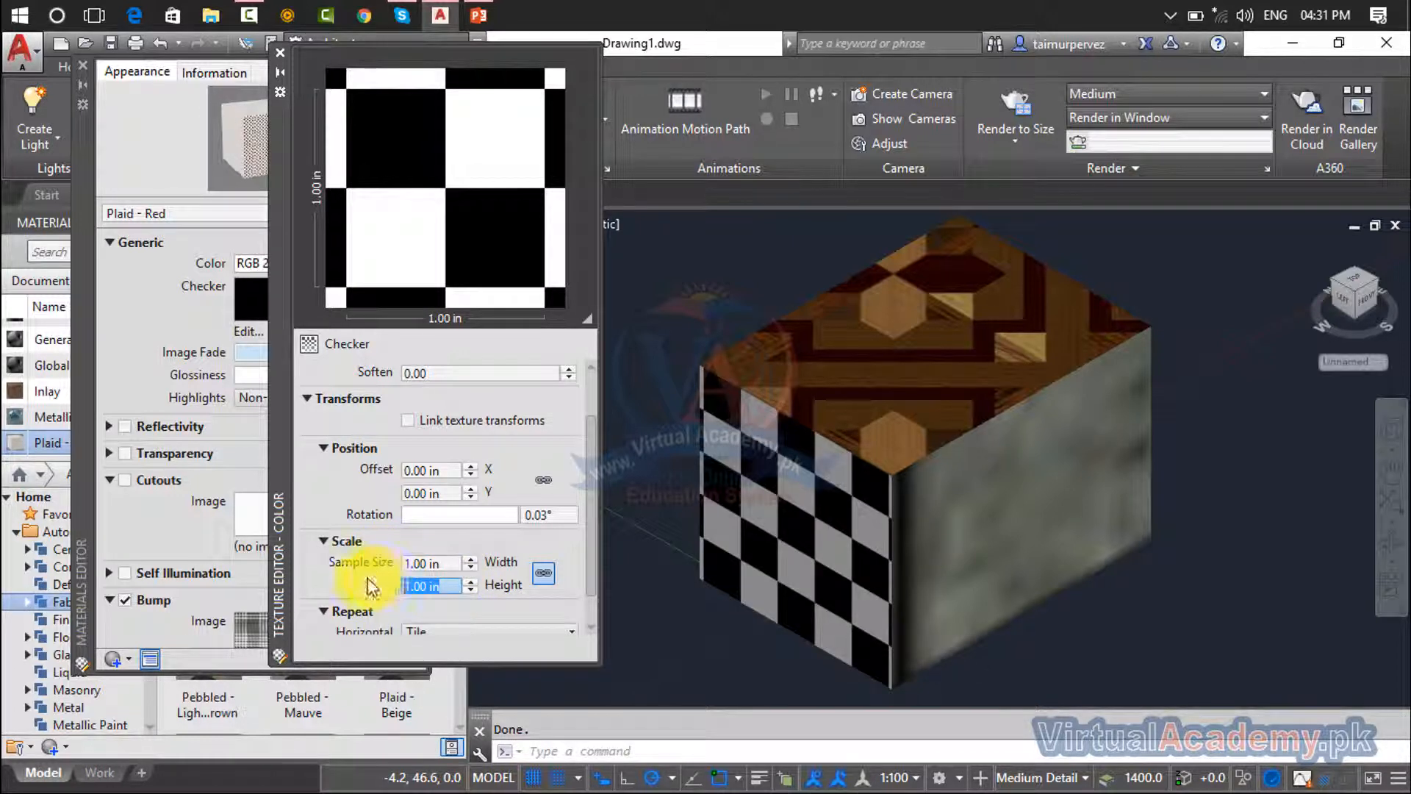
click(709, 441)
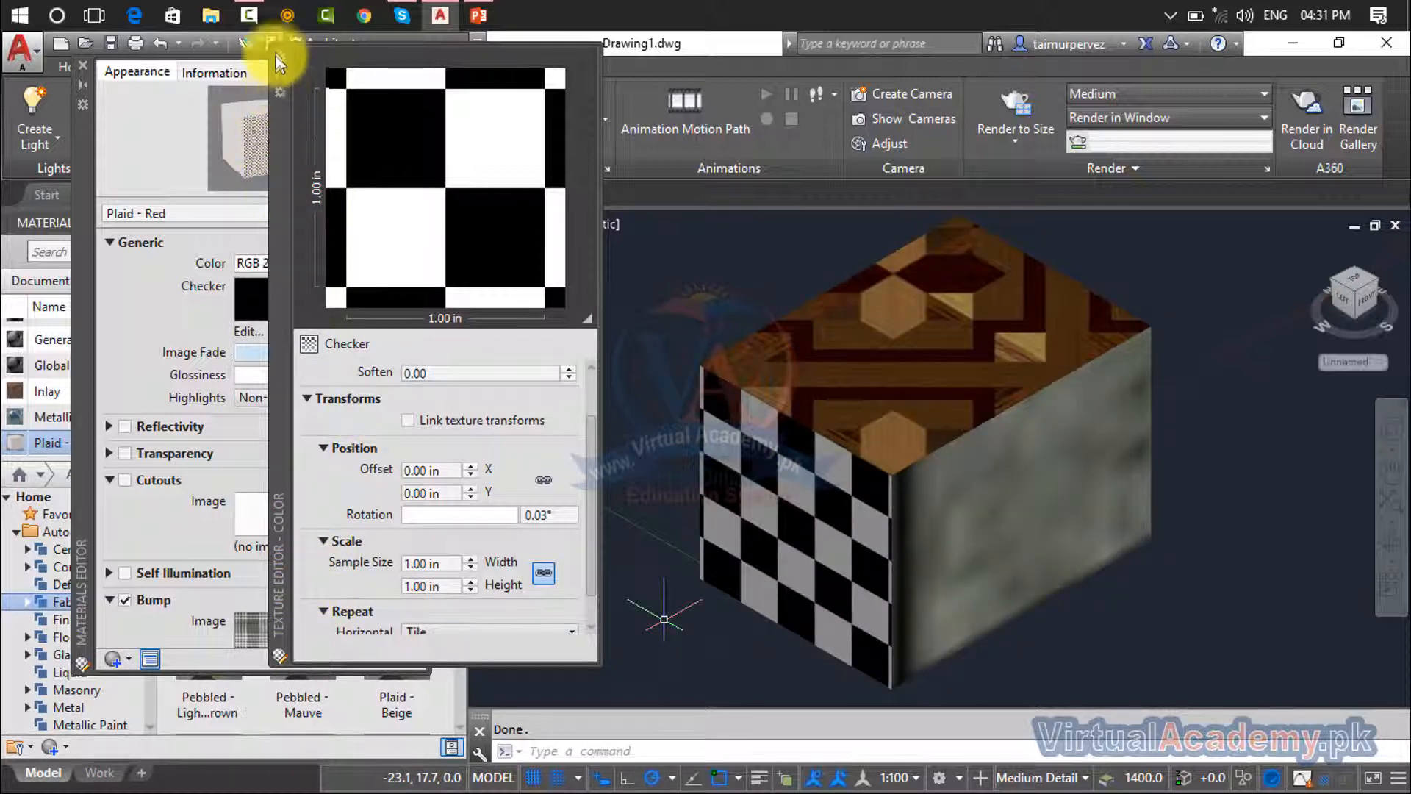
click(278, 61)
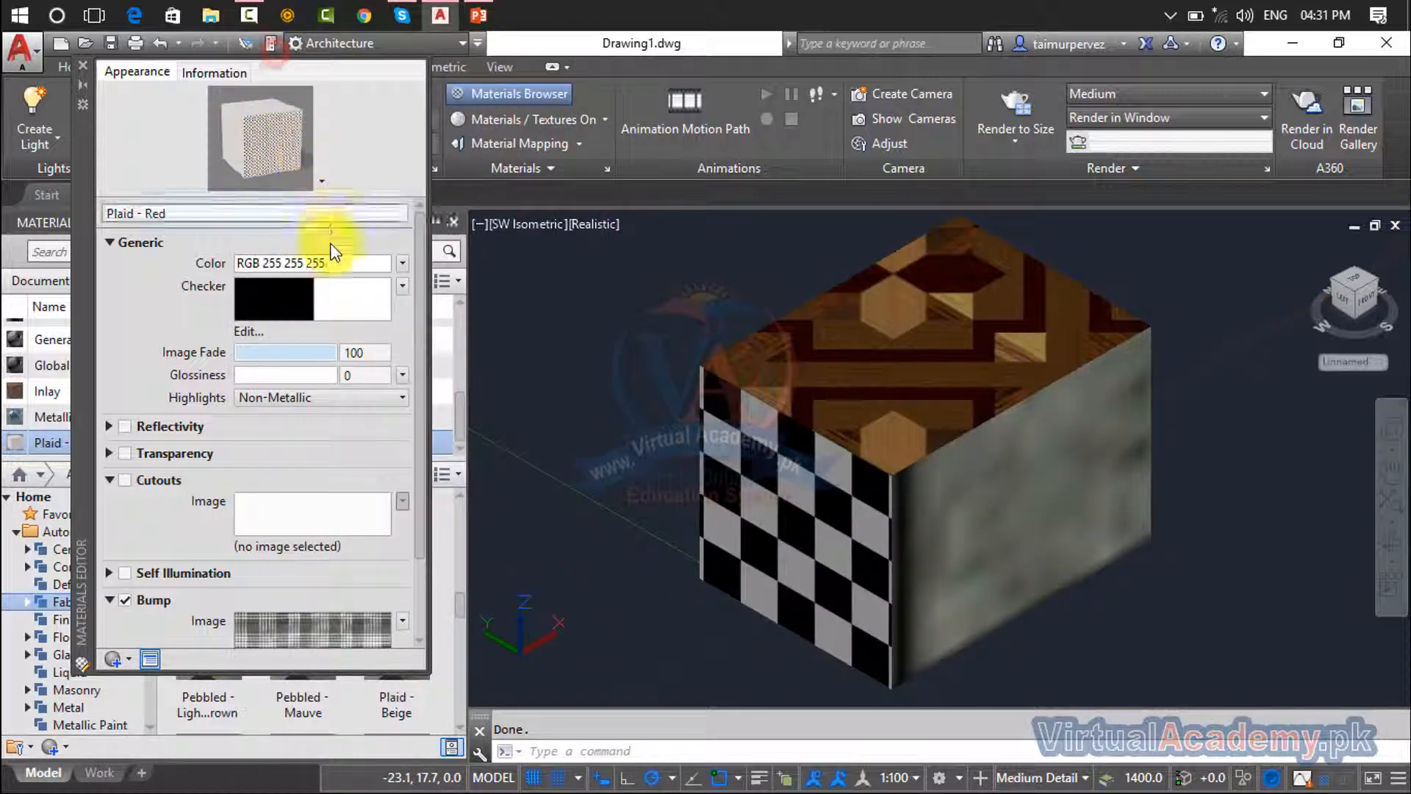
Try a linear Gradient texture with an added color stop at position 0.548, and switch the material back to the Checker texture
click(402, 290)
click(330, 349)
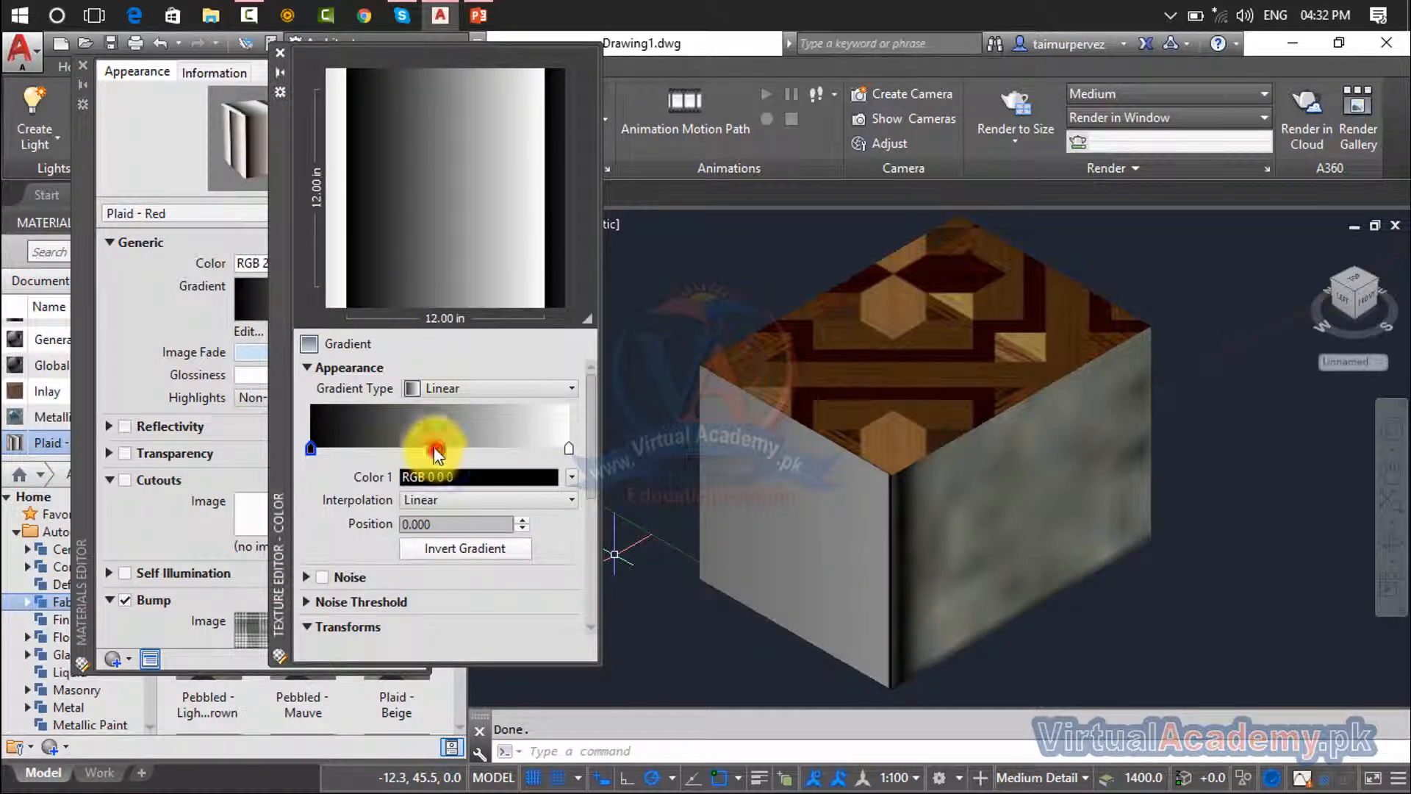
click(437, 450)
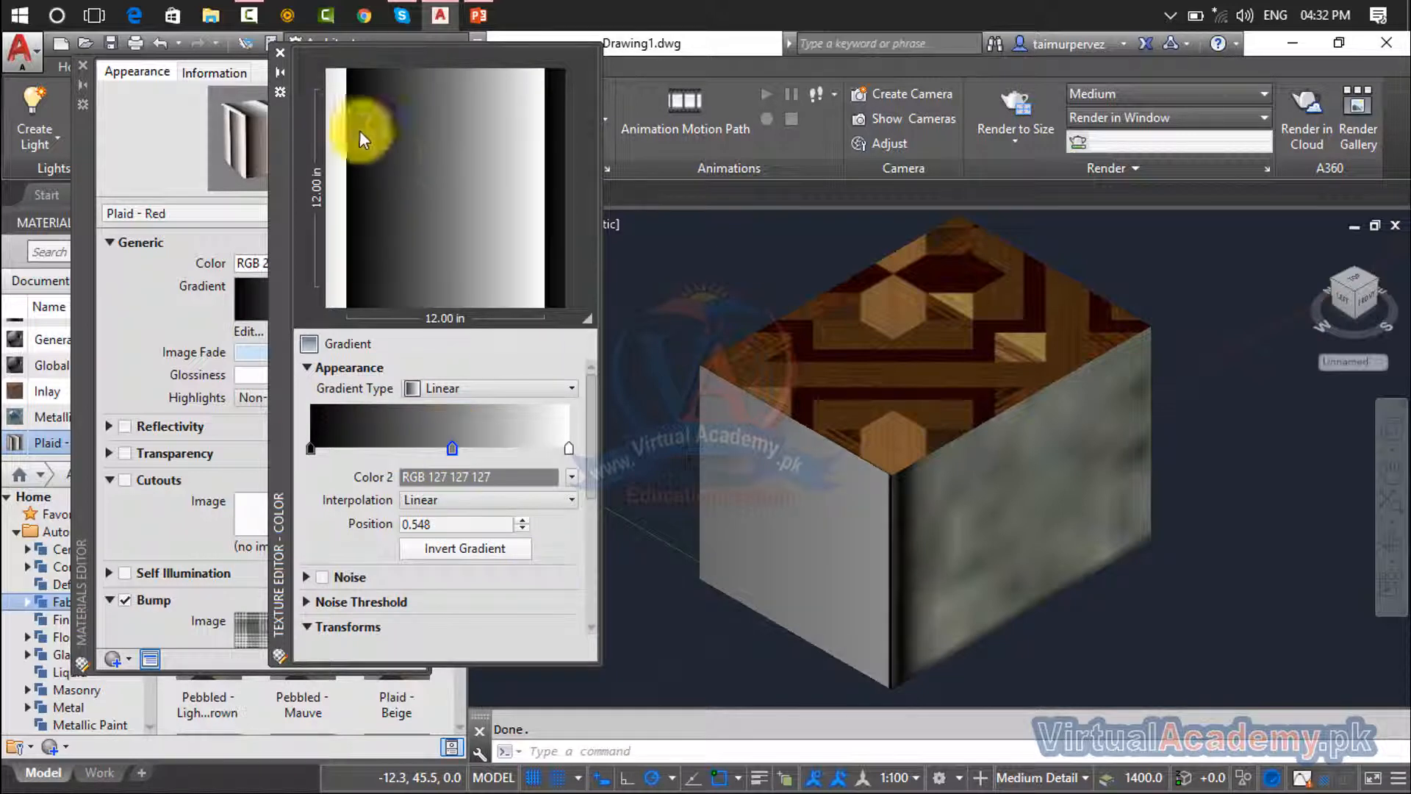
click(280, 52)
click(405, 268)
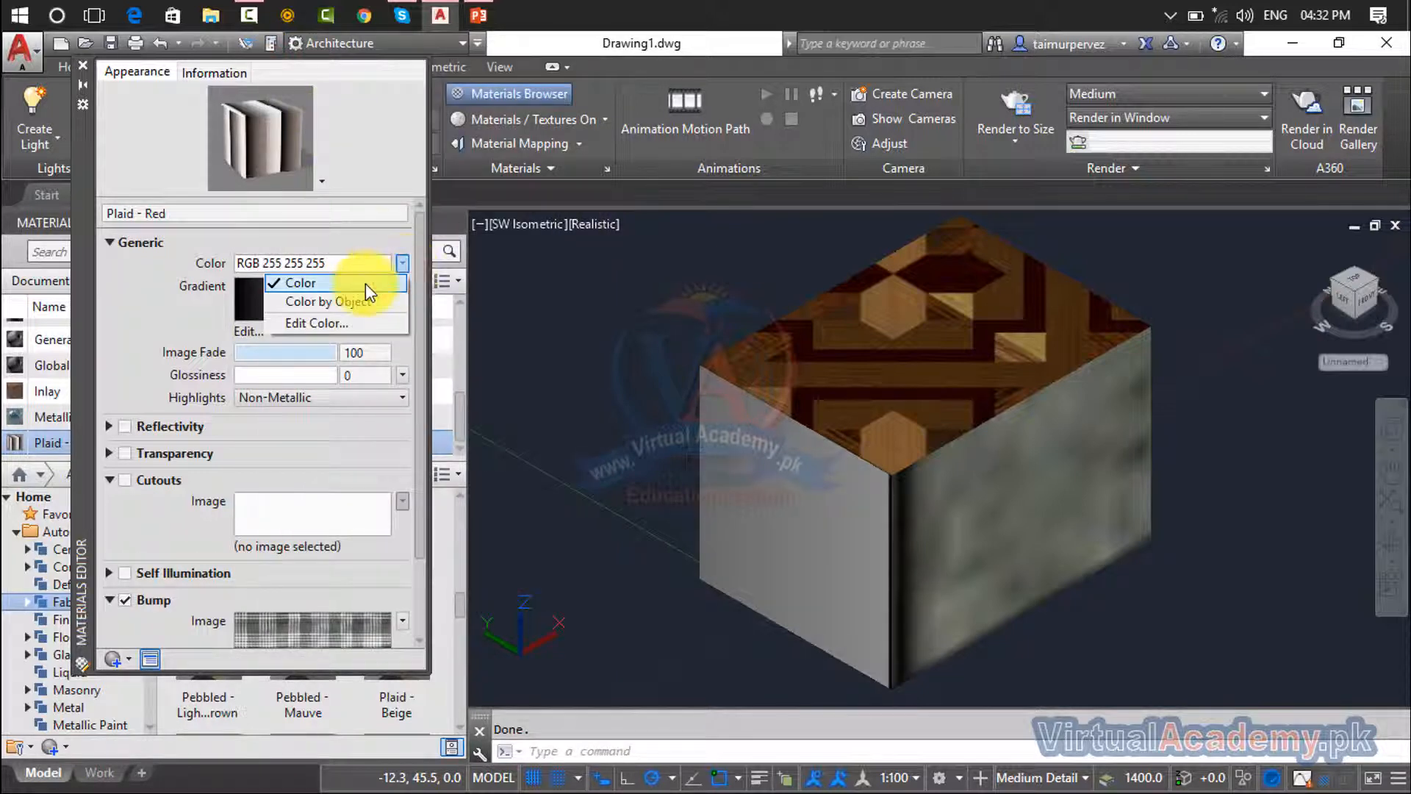
click(200, 301)
click(401, 288)
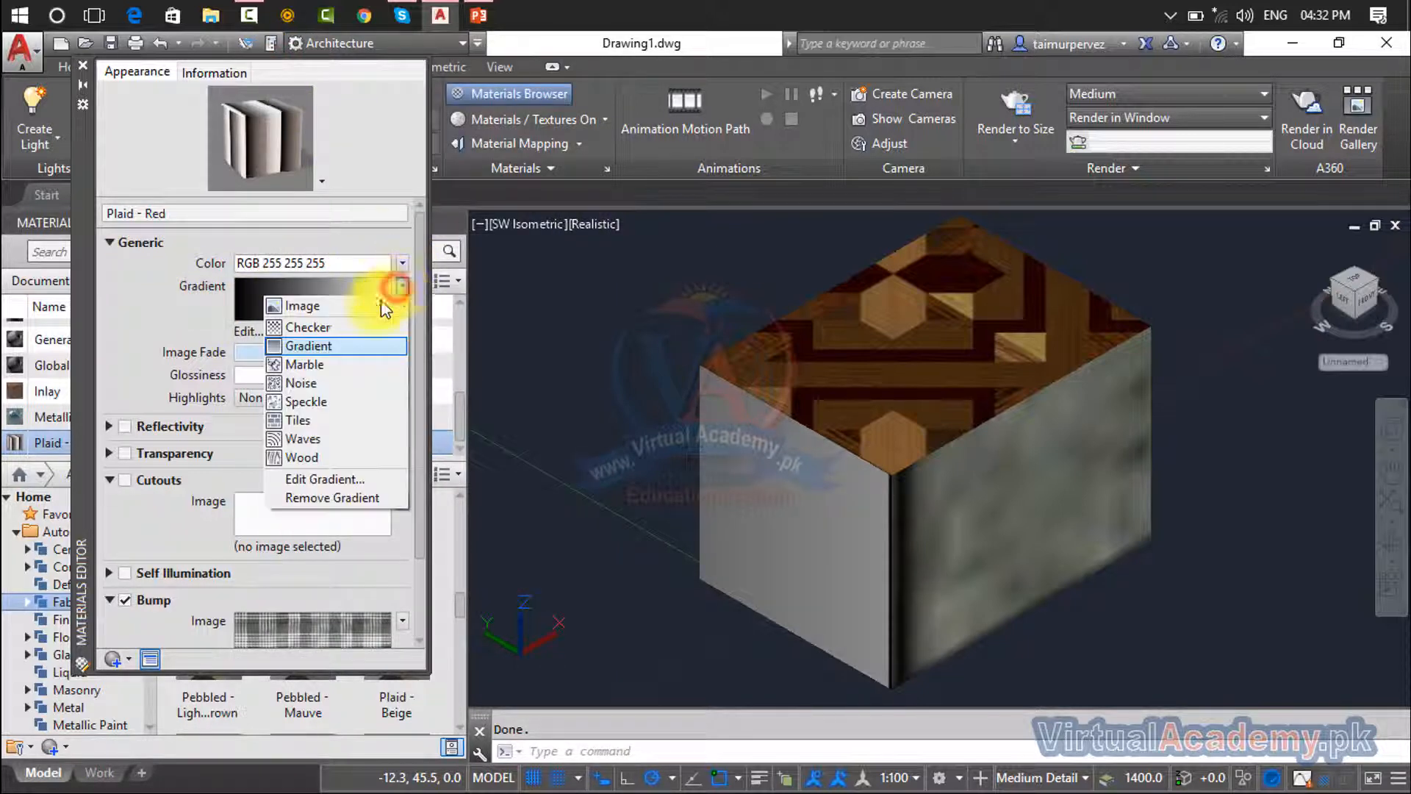
click(356, 323)
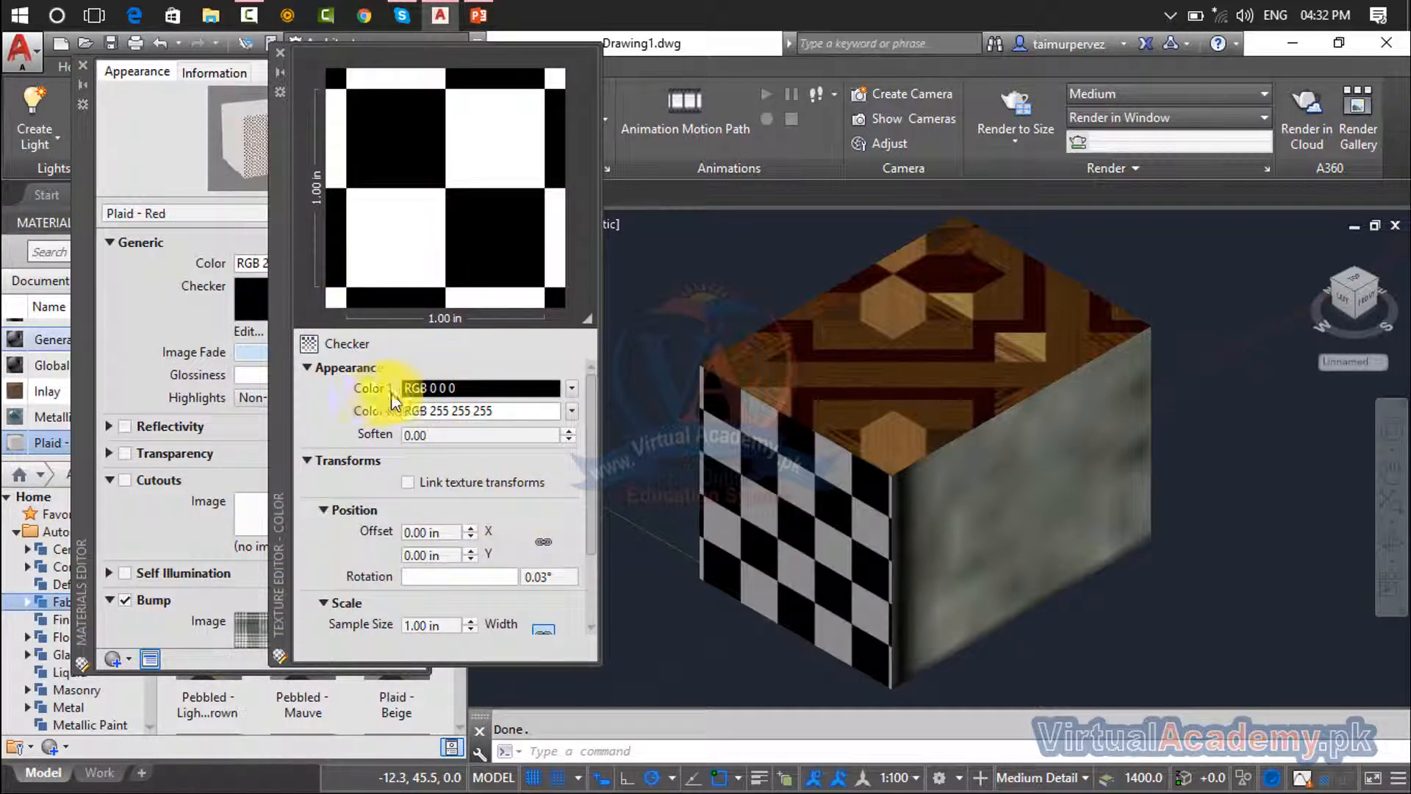
Try a true color with hue 360, saturation 97 and luminance 0 for the checker's Color 1
click(571, 388)
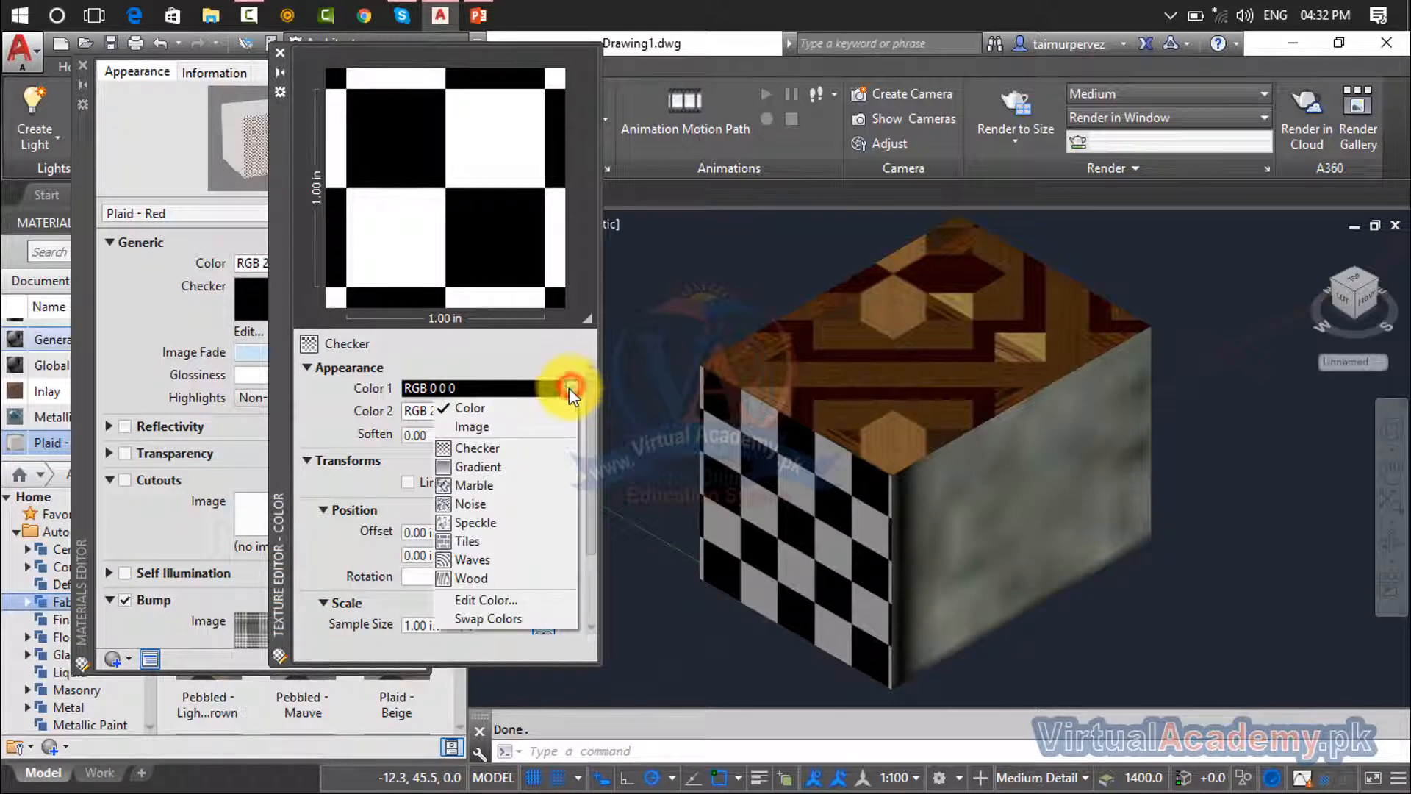
click(325, 407)
click(469, 388)
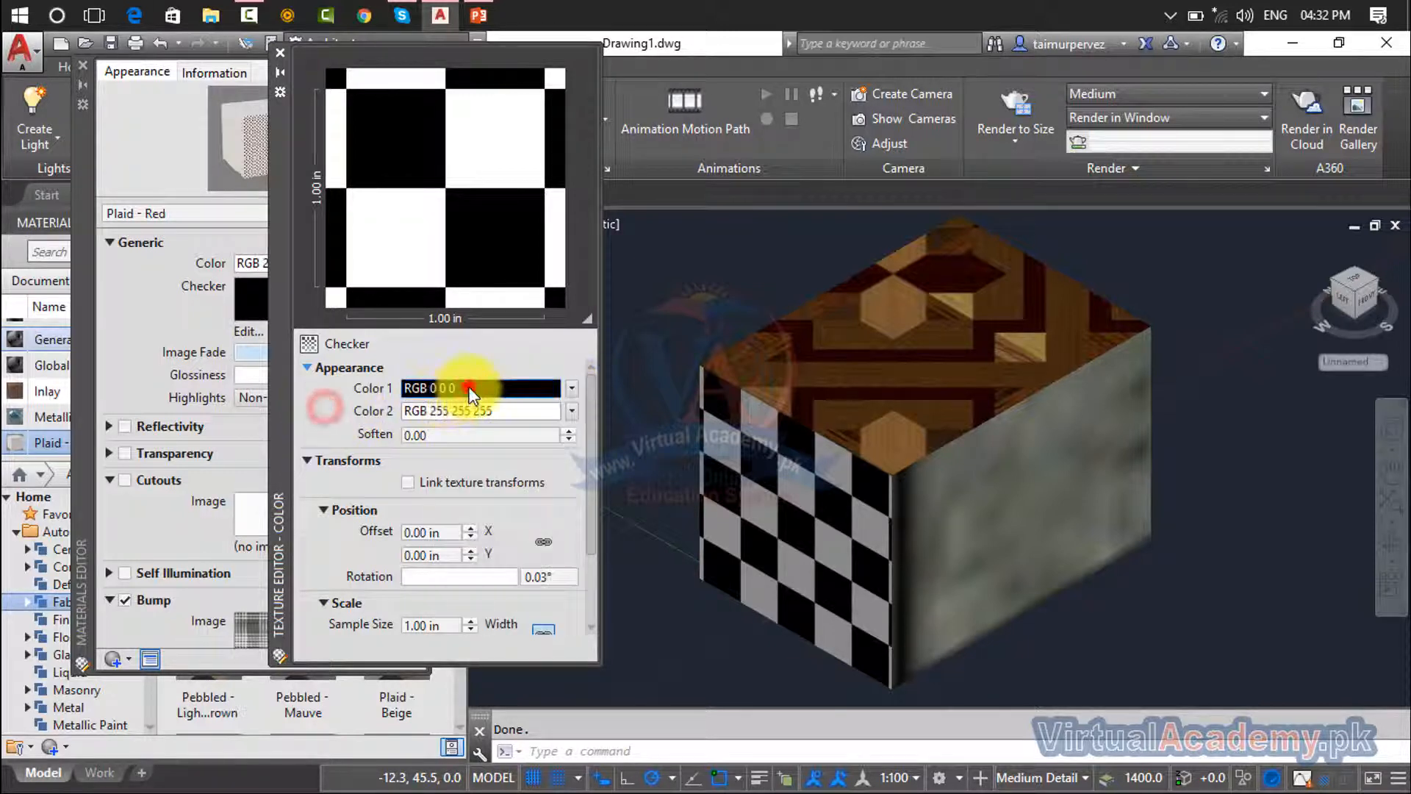
drag(619, 474, 538, 333)
drag(568, 399, 538, 333)
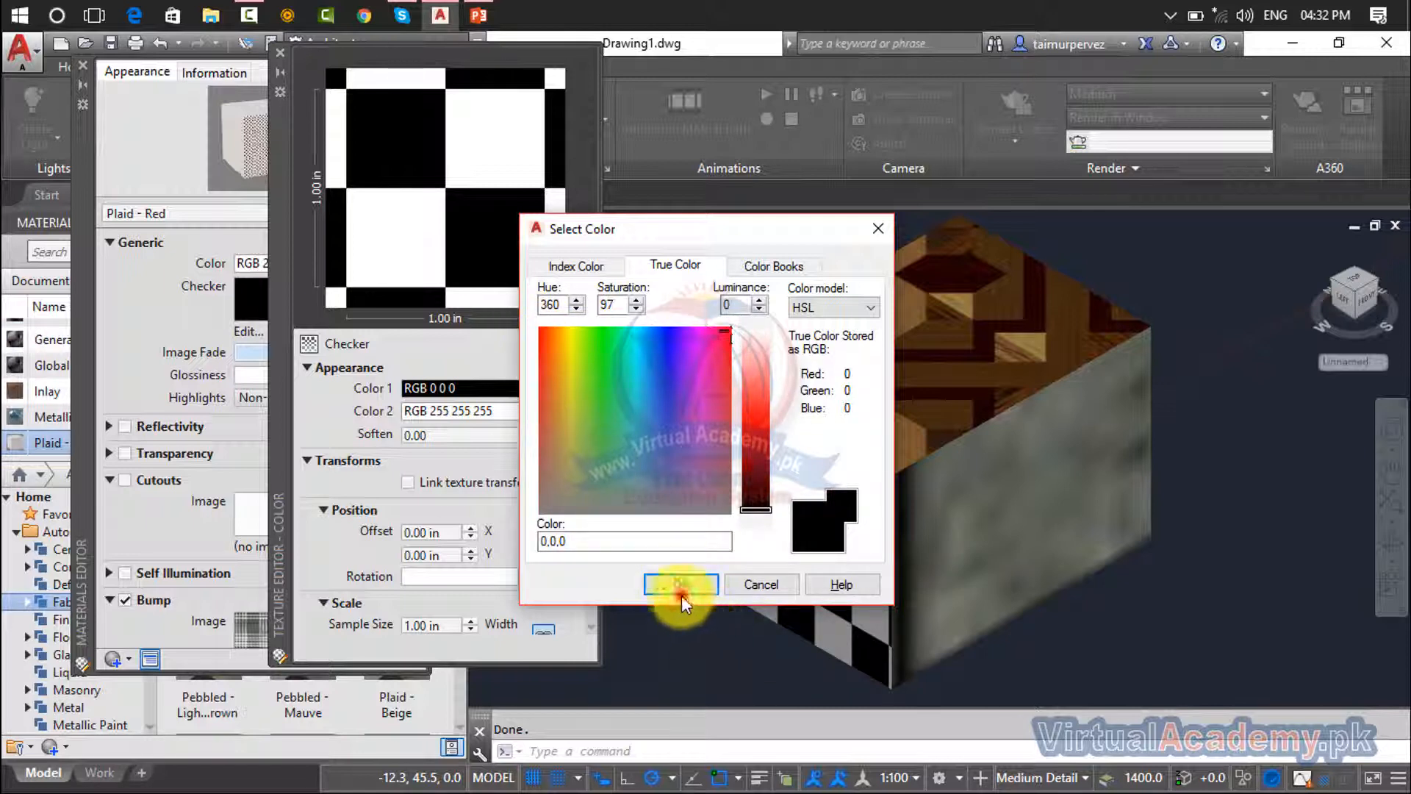
click(676, 586)
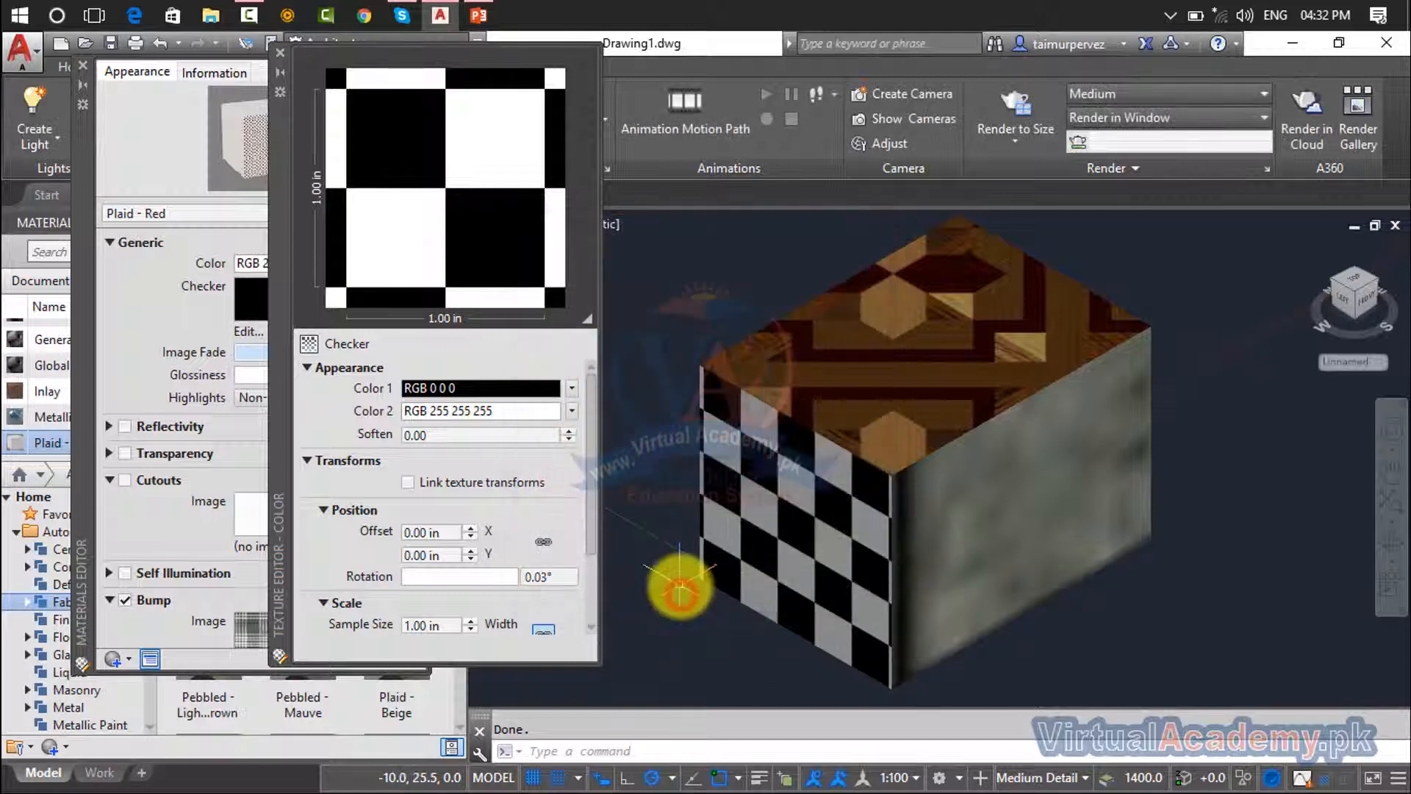
Try hue 273, saturation 35 and luminance 100 for the checker's Color 2, and reopen the checker's texture settings
click(569, 409)
click(505, 412)
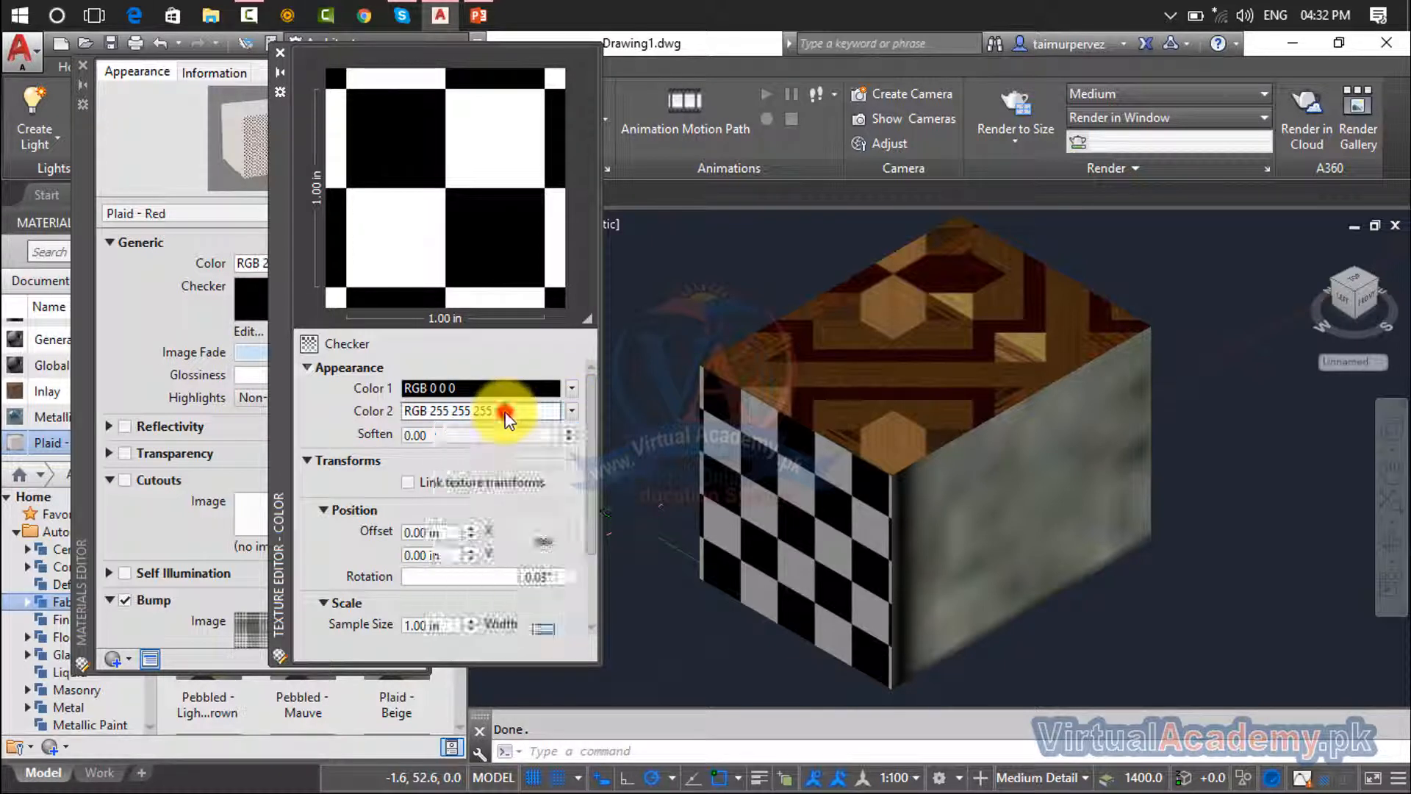
drag(648, 513, 691, 449)
click(684, 447)
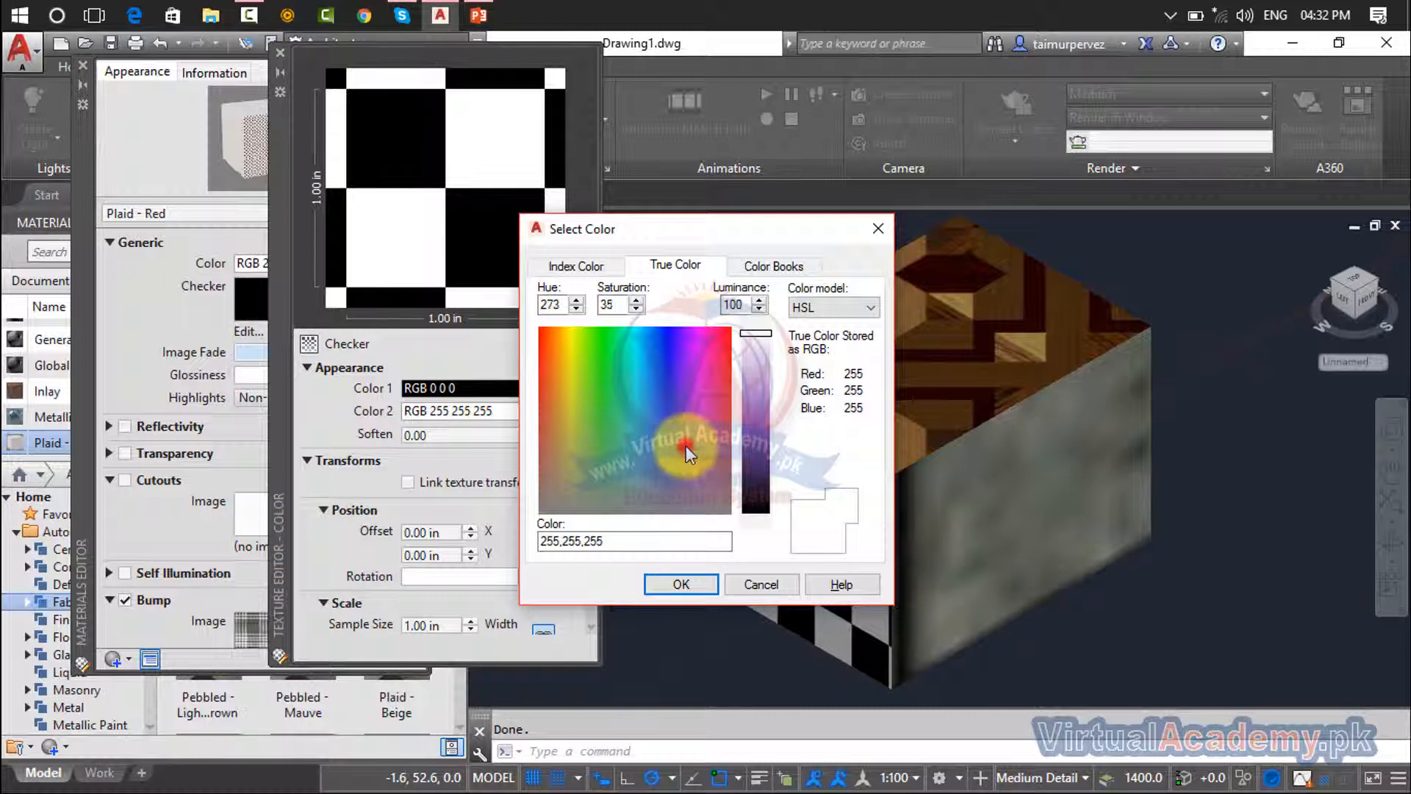
click(682, 577)
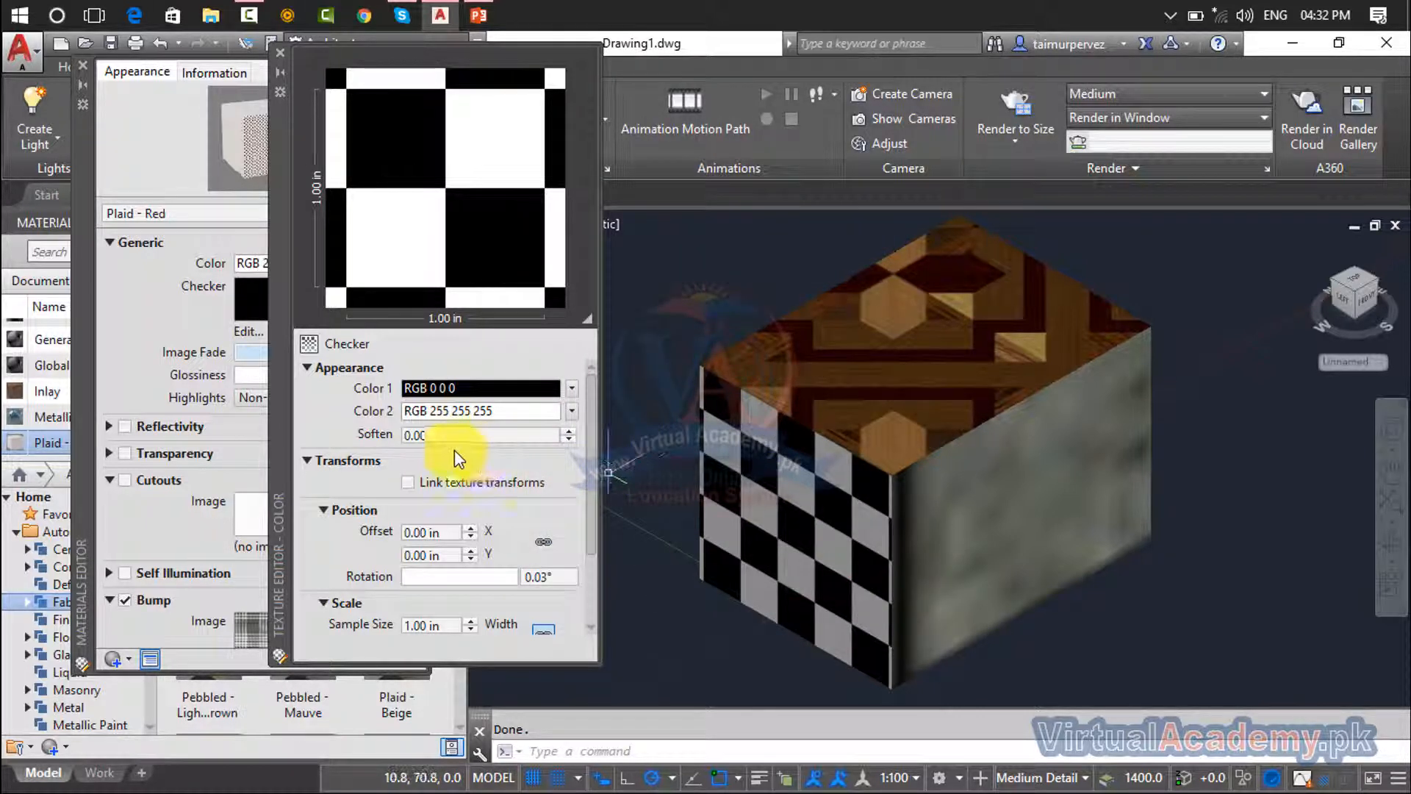
click(280, 53)
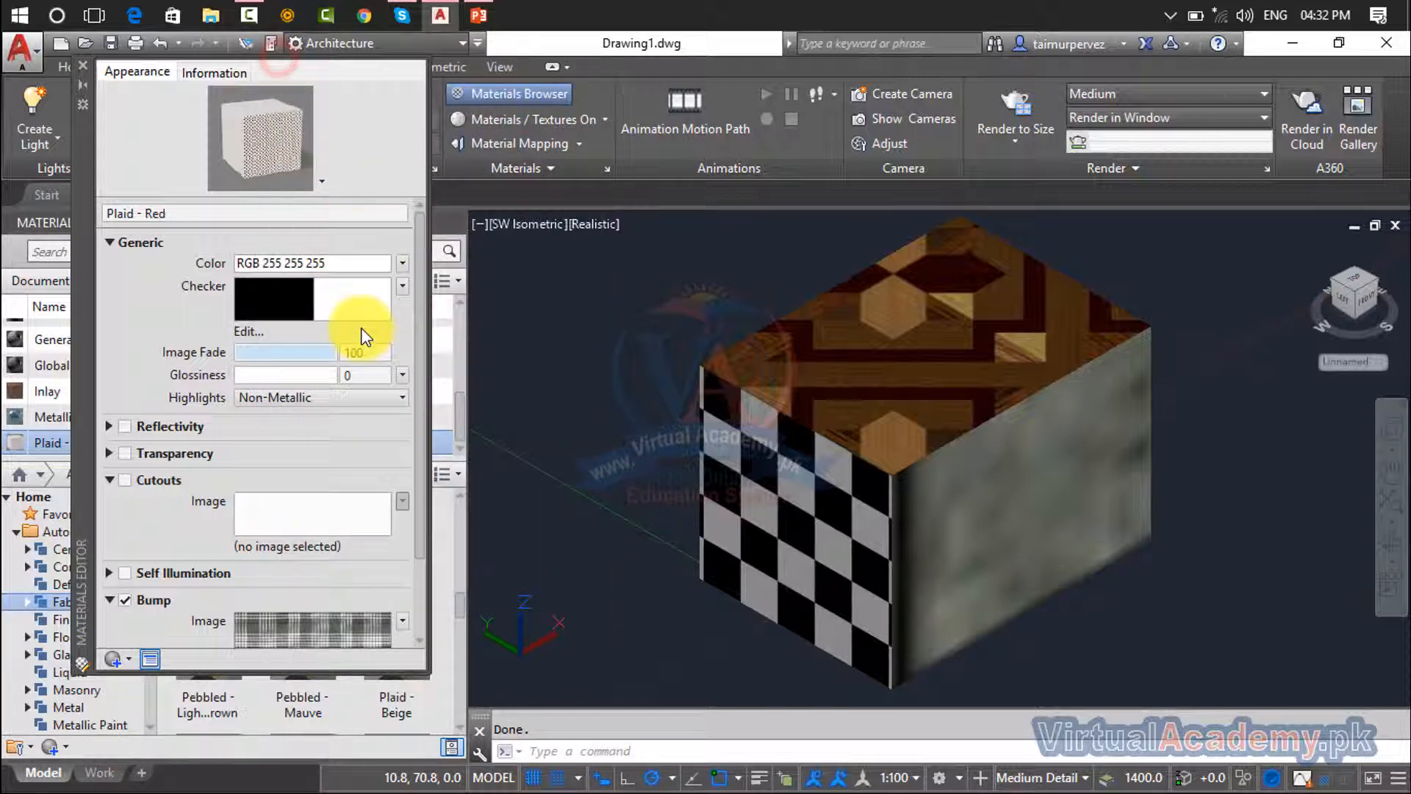
click(266, 308)
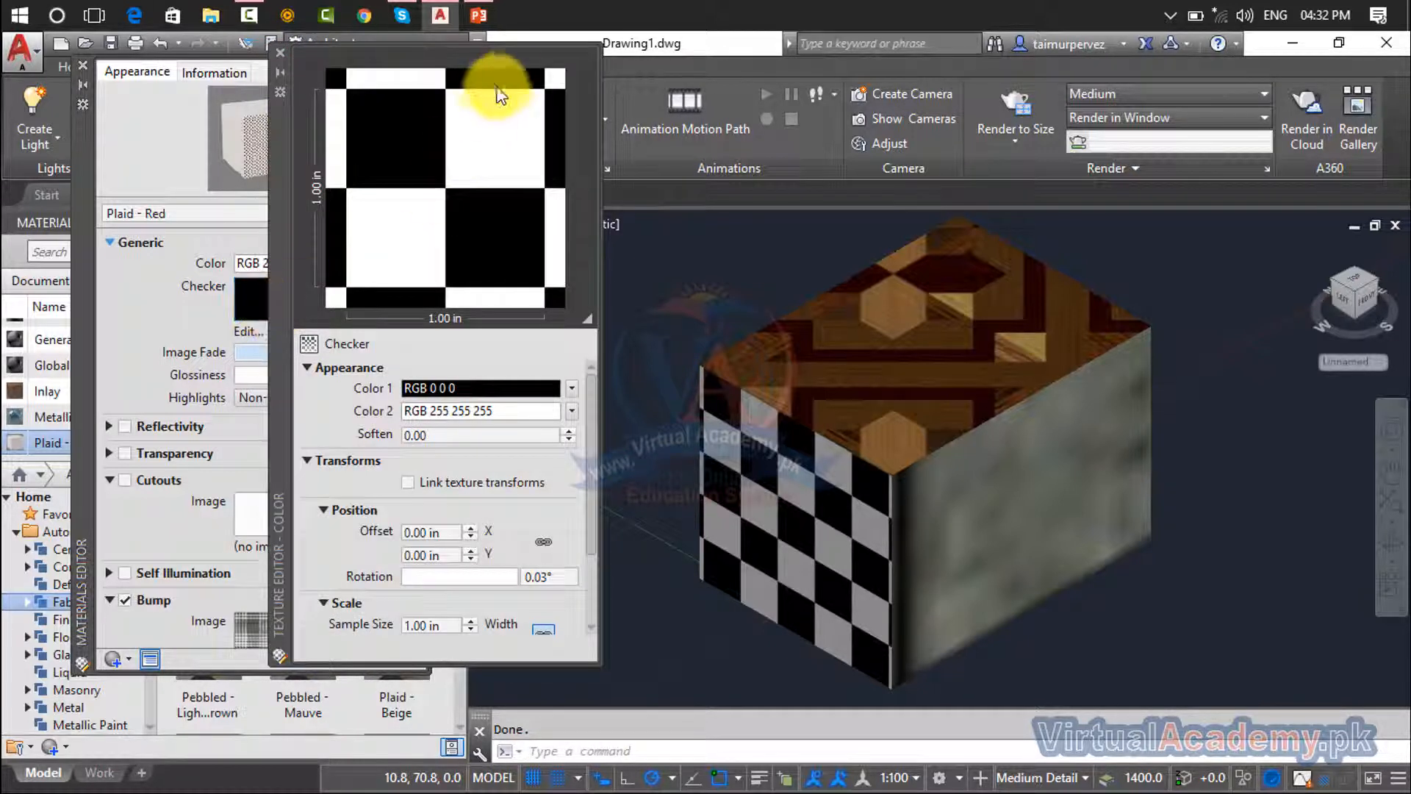
Try the Marble texture in place of Checker for the Plaid - Red material's color
click(282, 56)
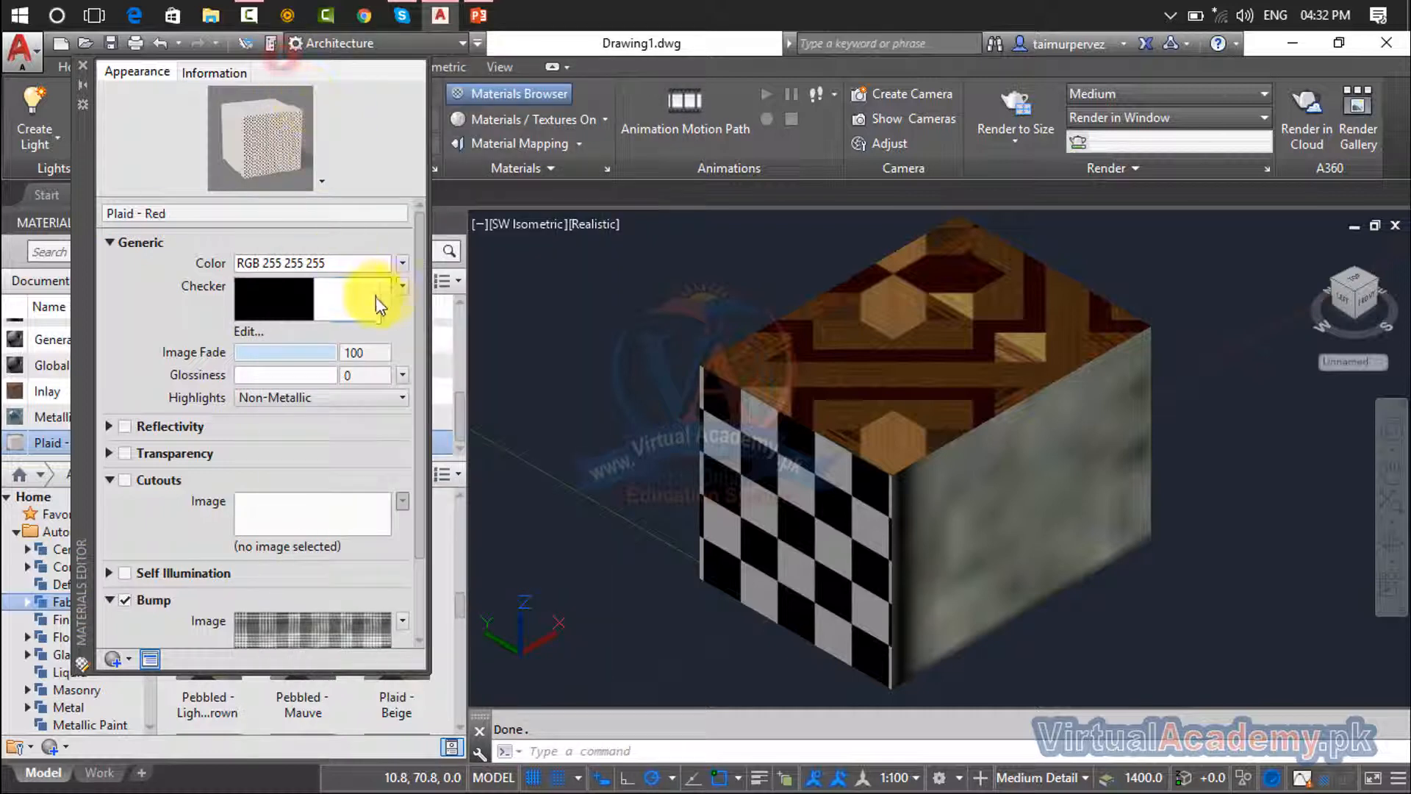
click(403, 264)
click(191, 304)
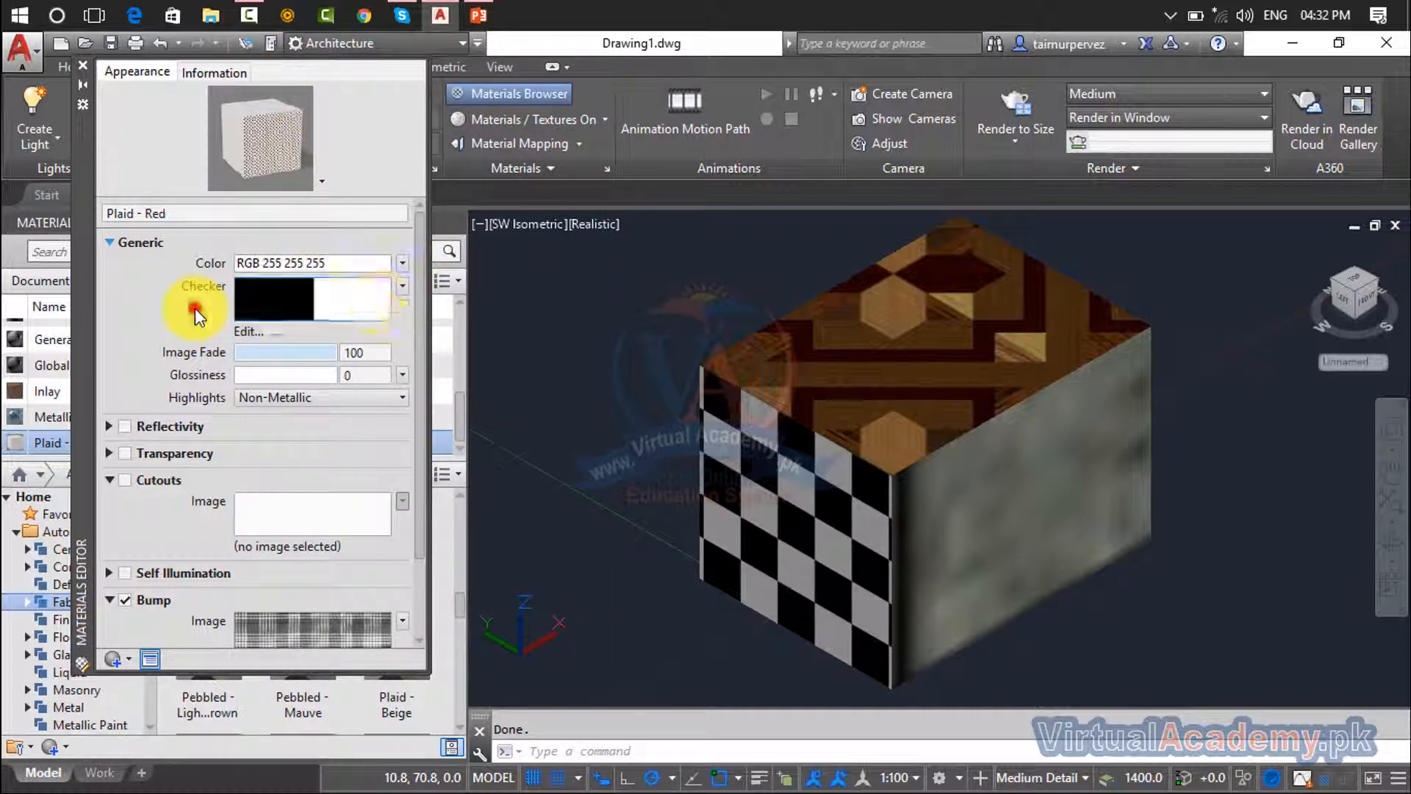
click(402, 285)
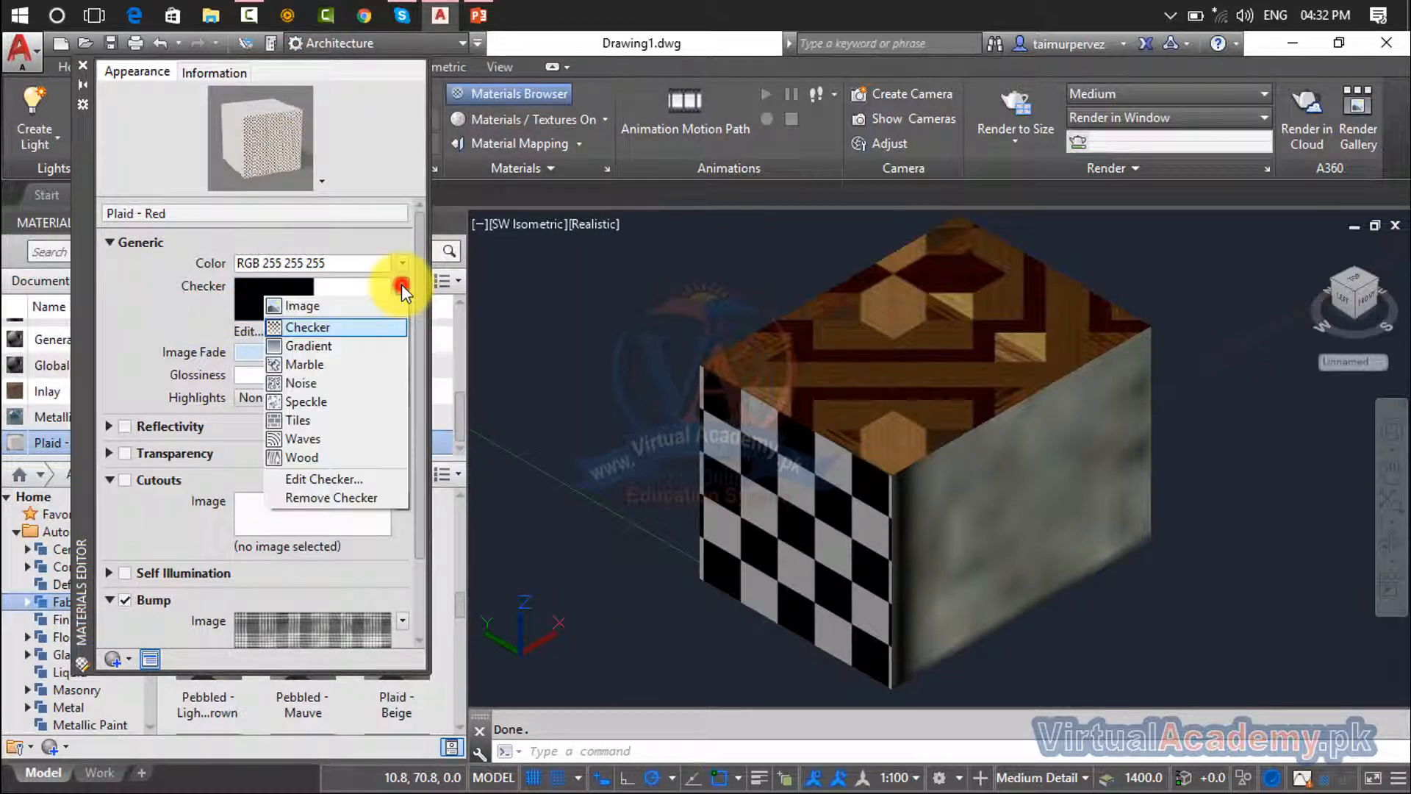
click(320, 367)
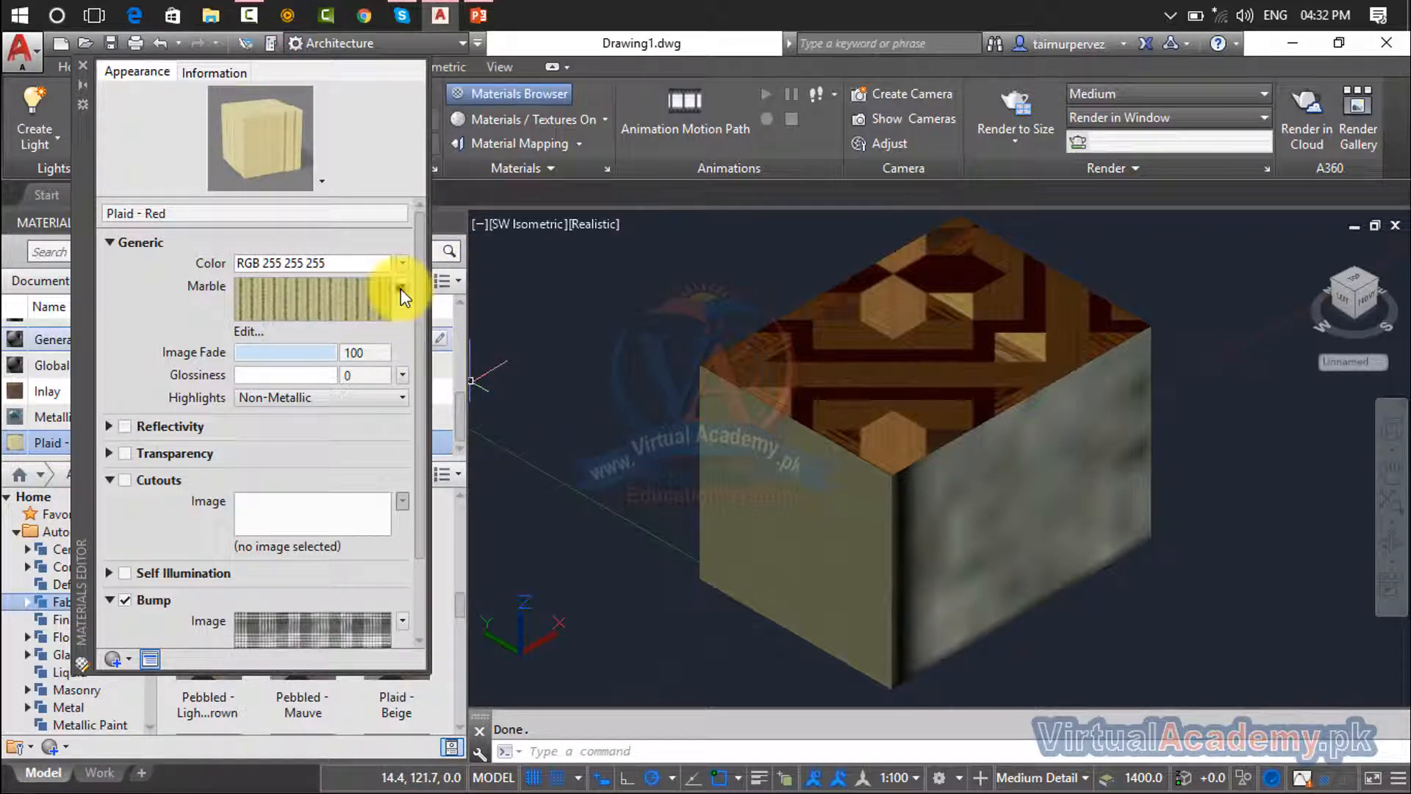
Try the Waves texture for the Plaid - Red material and close its texture settings
click(400, 288)
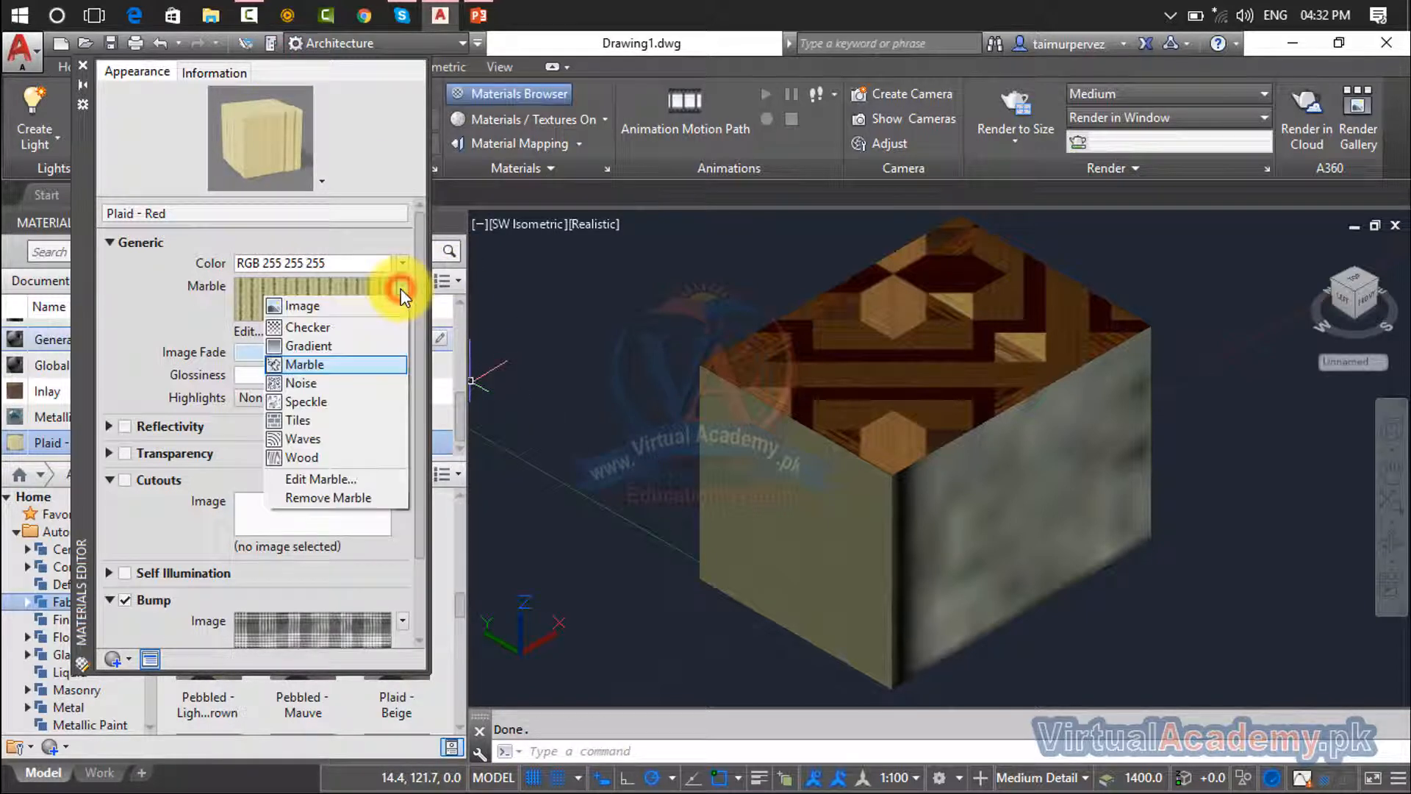
click(333, 445)
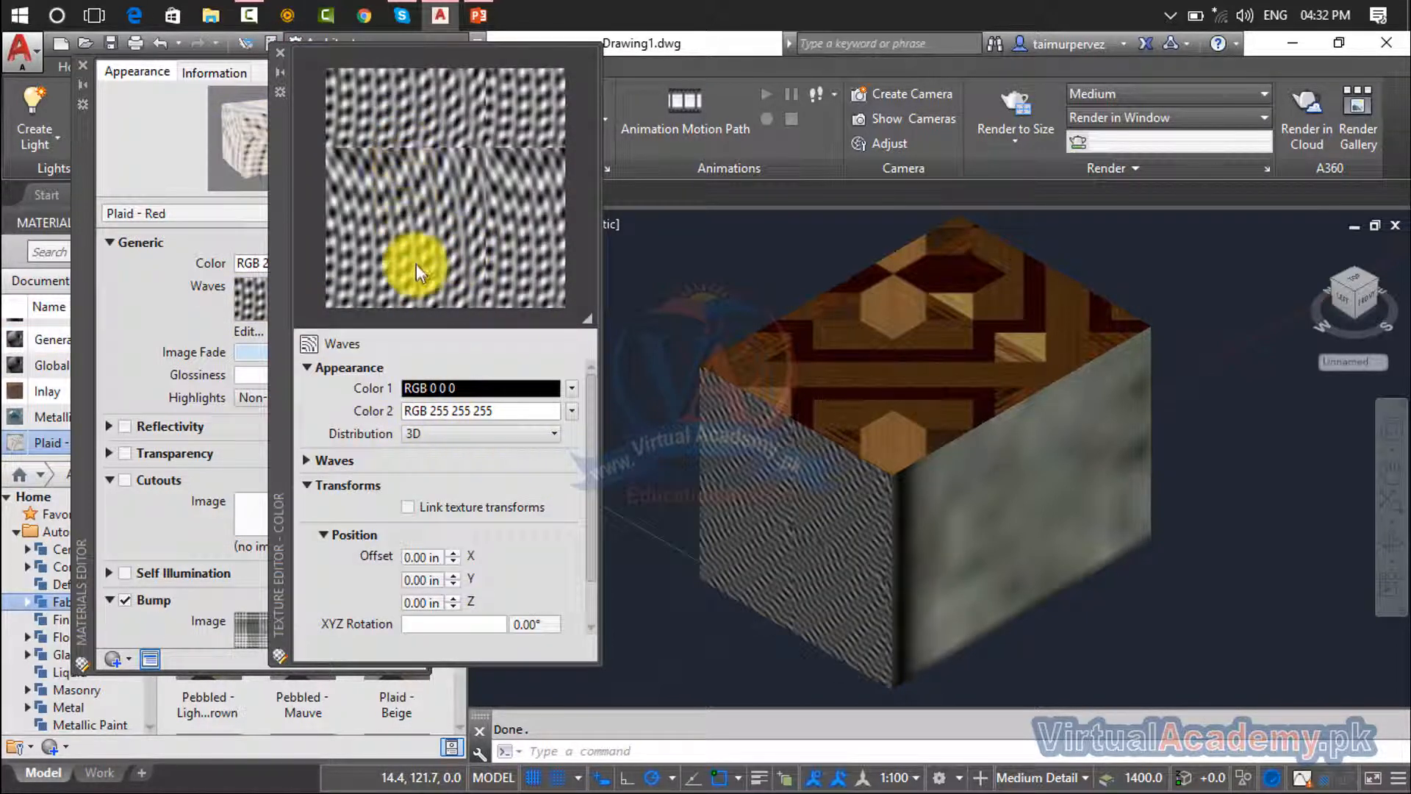
click(286, 54)
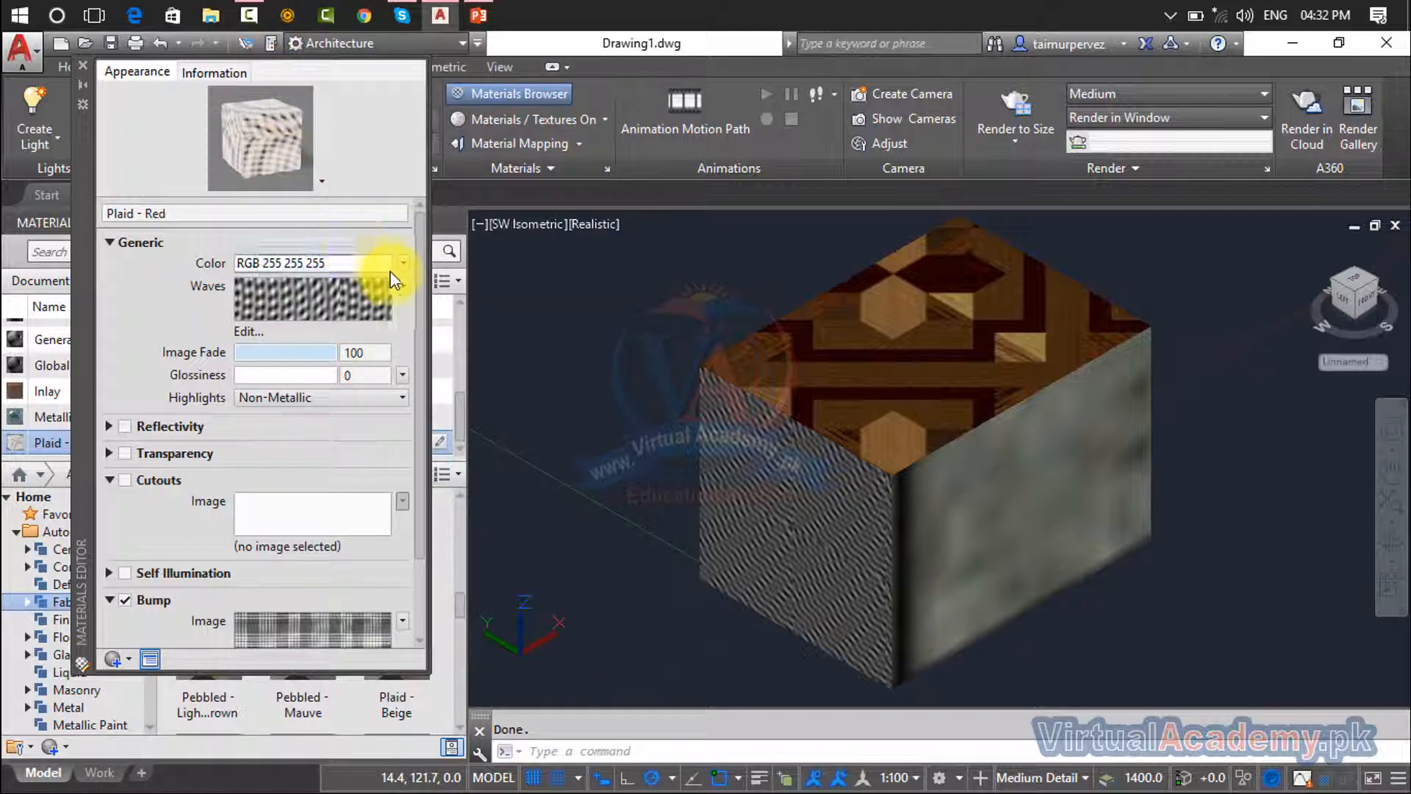
Switch the Plaid - Red material's texture back to the image FB_IMG_1477300531663.jpg and close the texture and material editors
click(401, 286)
click(356, 306)
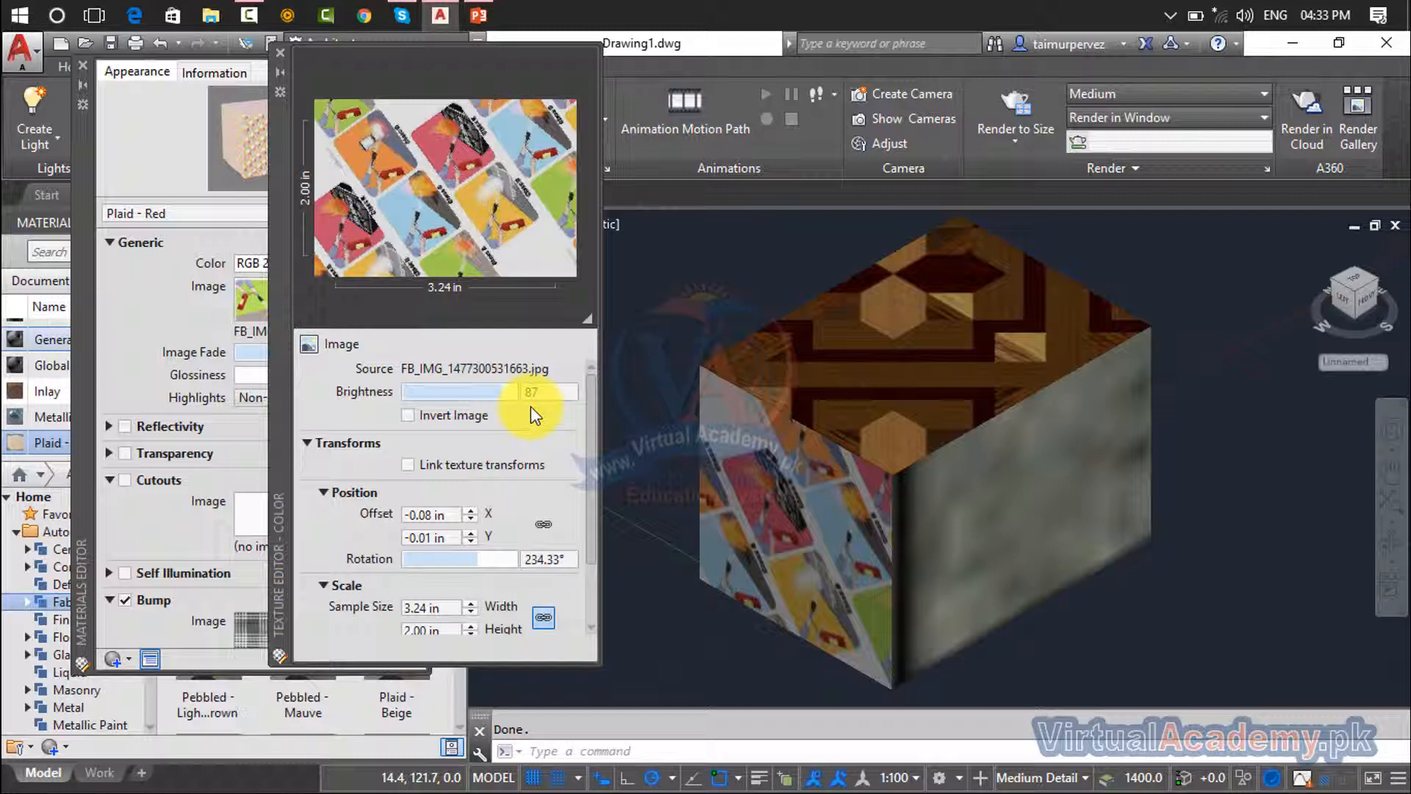
click(278, 53)
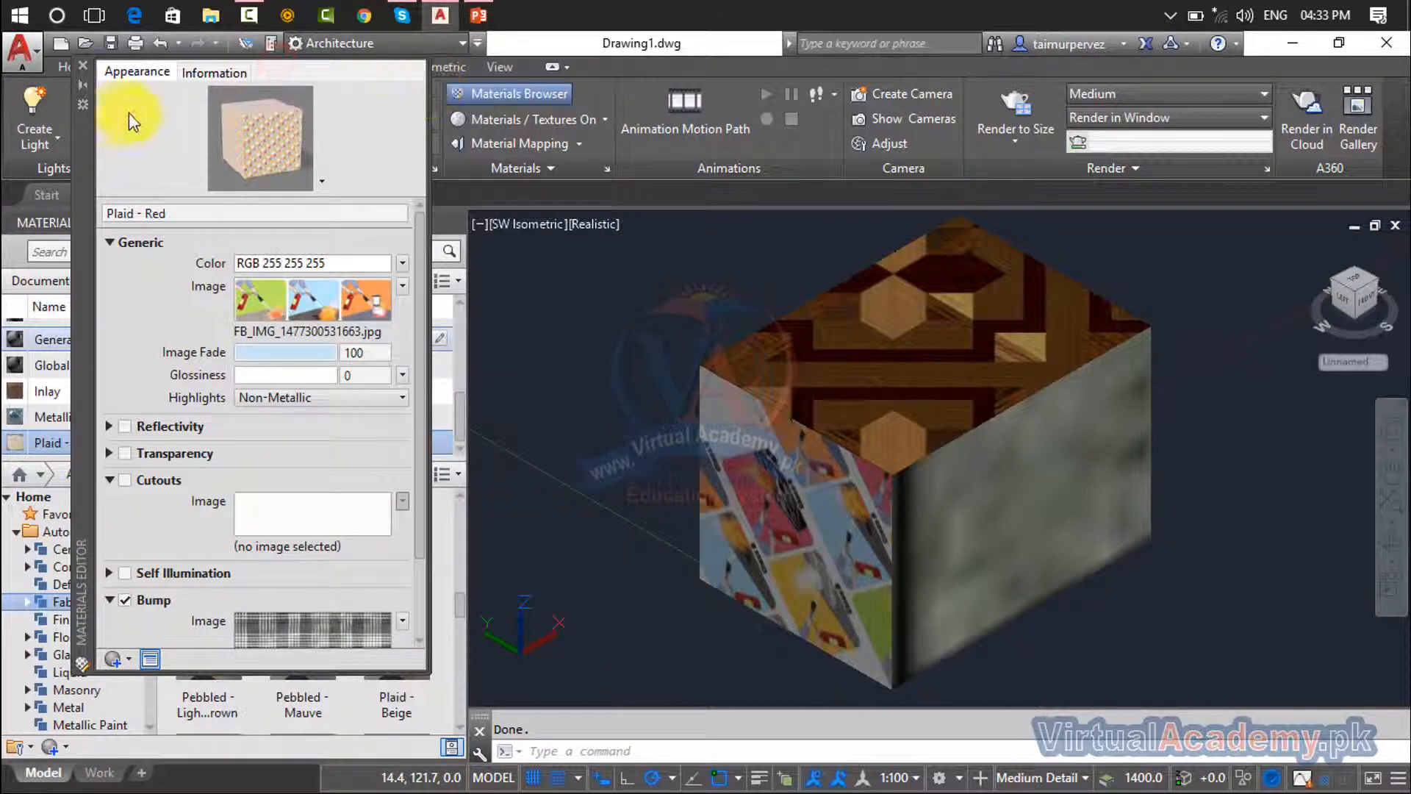
click(92, 72)
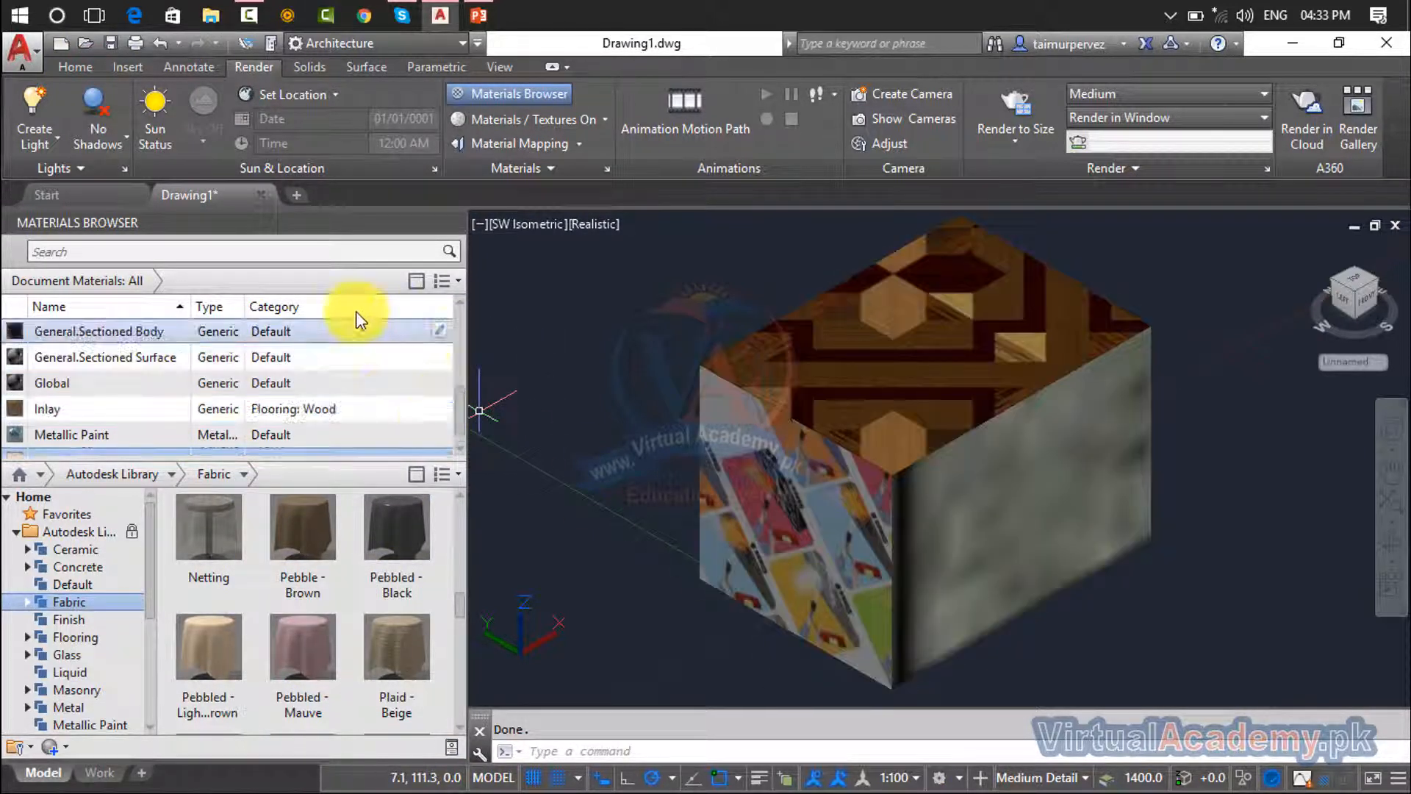
Inspect the General.Sectioned Body material's properties, and look through the list of document materials
click(440, 329)
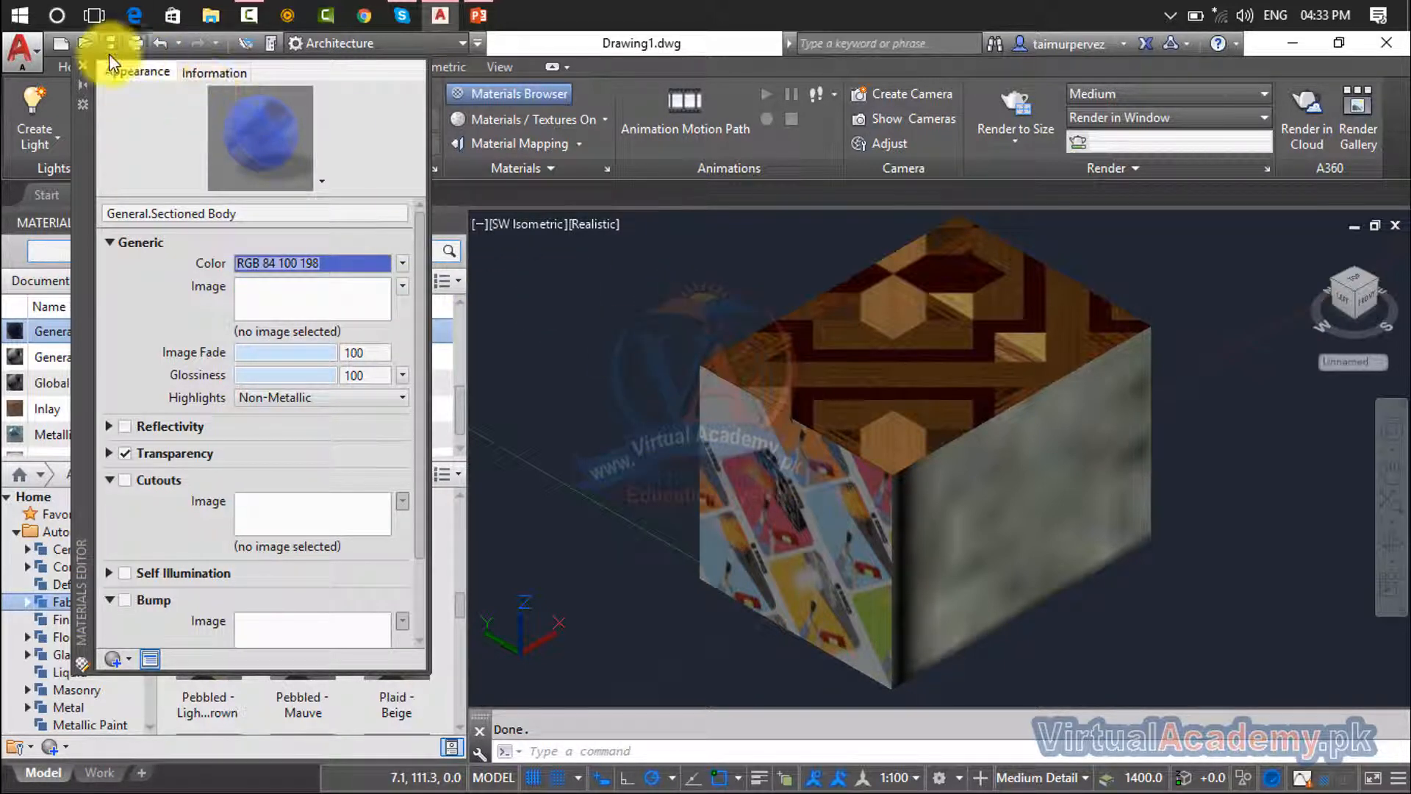
click(88, 68)
scroll(182, 401, down, 1)
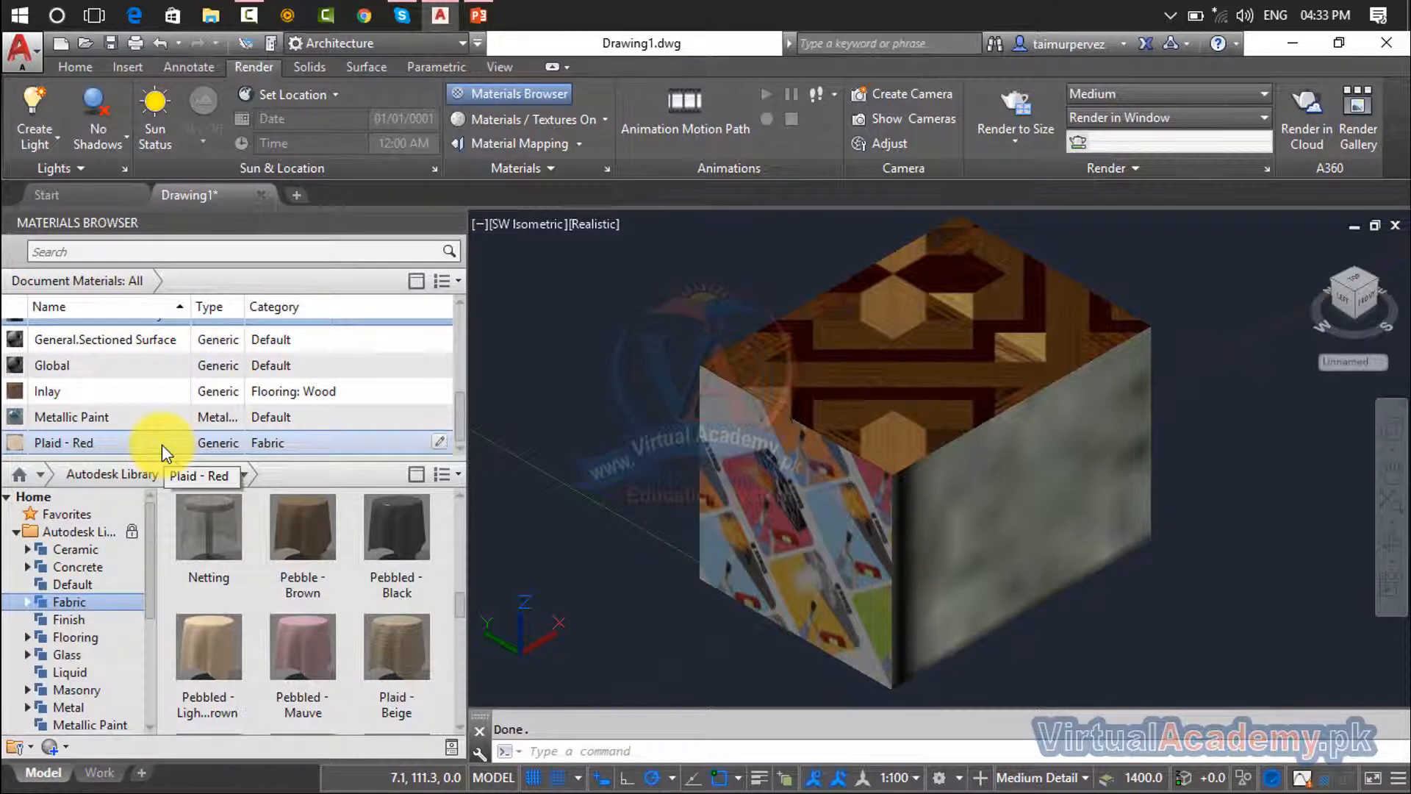
scroll(162, 444, up, 3)
scroll(162, 444, up, 1)
scroll(162, 444, down, 4)
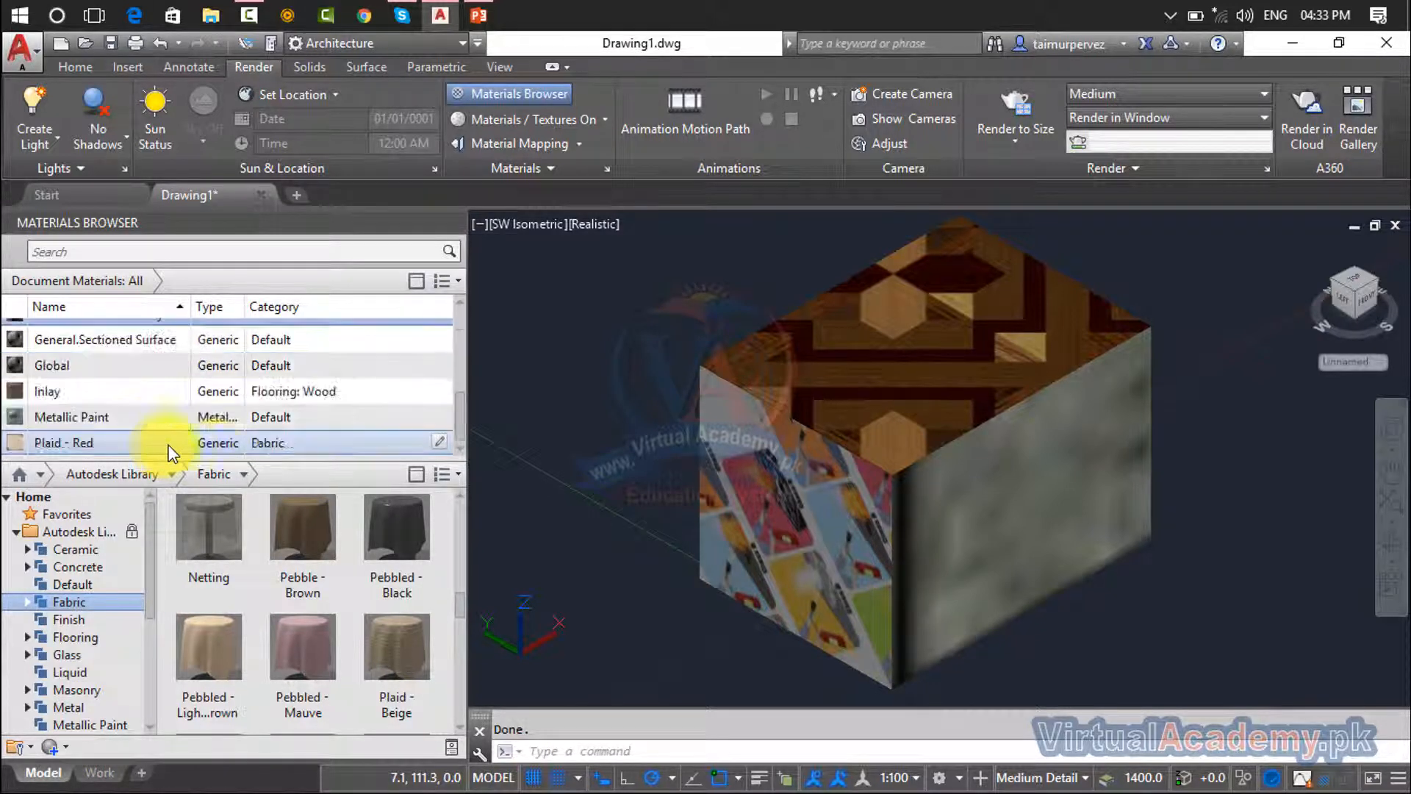
Assign the Pebble - Brown library material to the box's side face that carries the Plaid - Red material
click(795, 529)
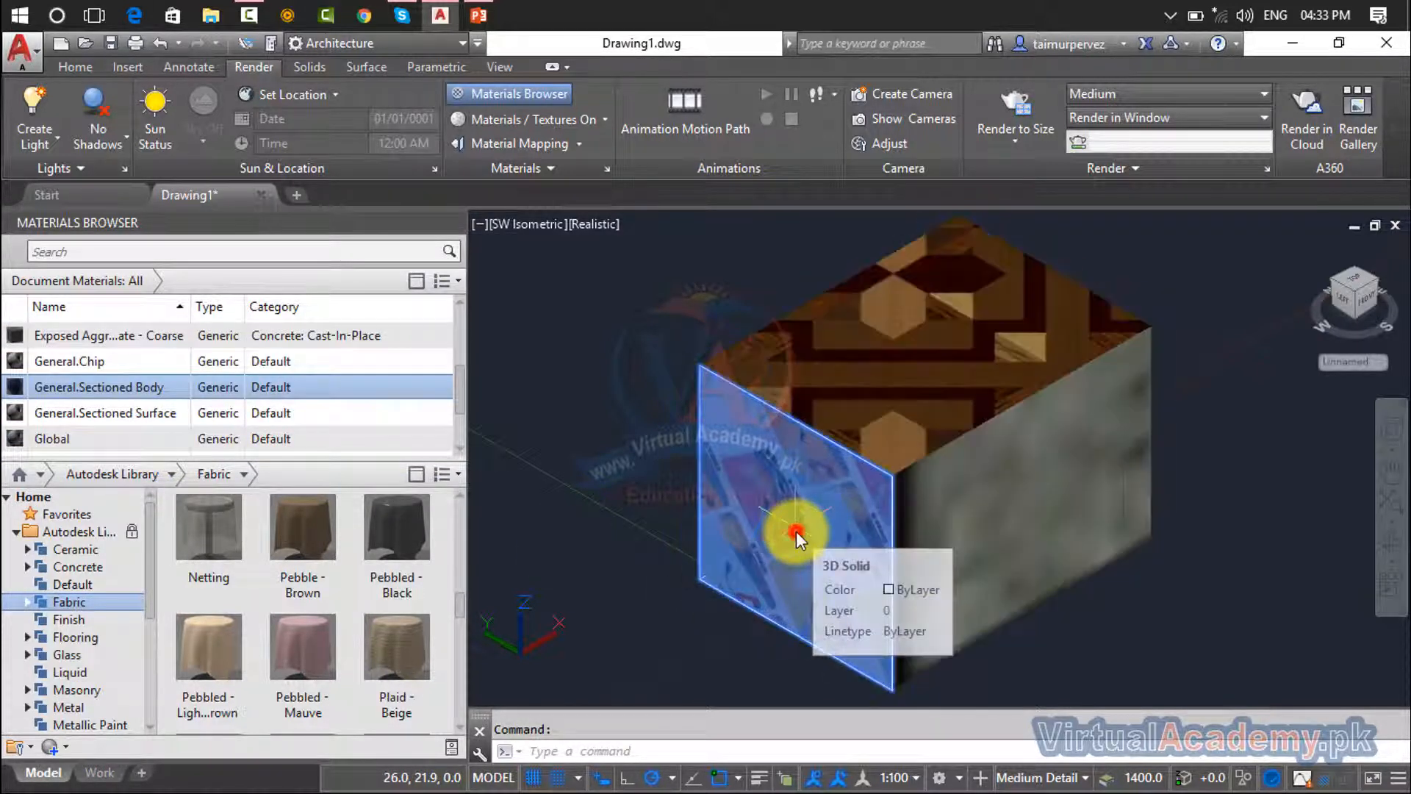
right_click(335, 539)
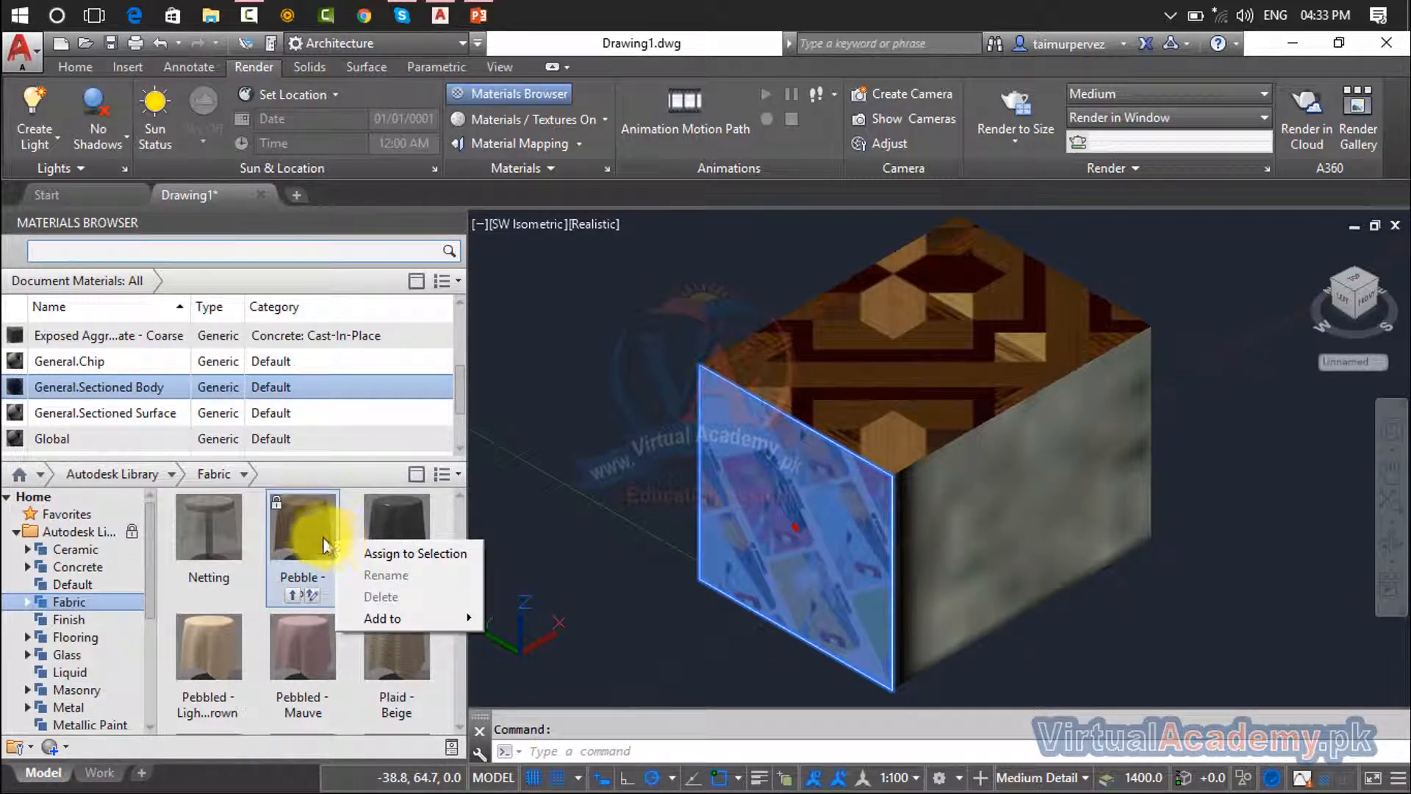
click(363, 553)
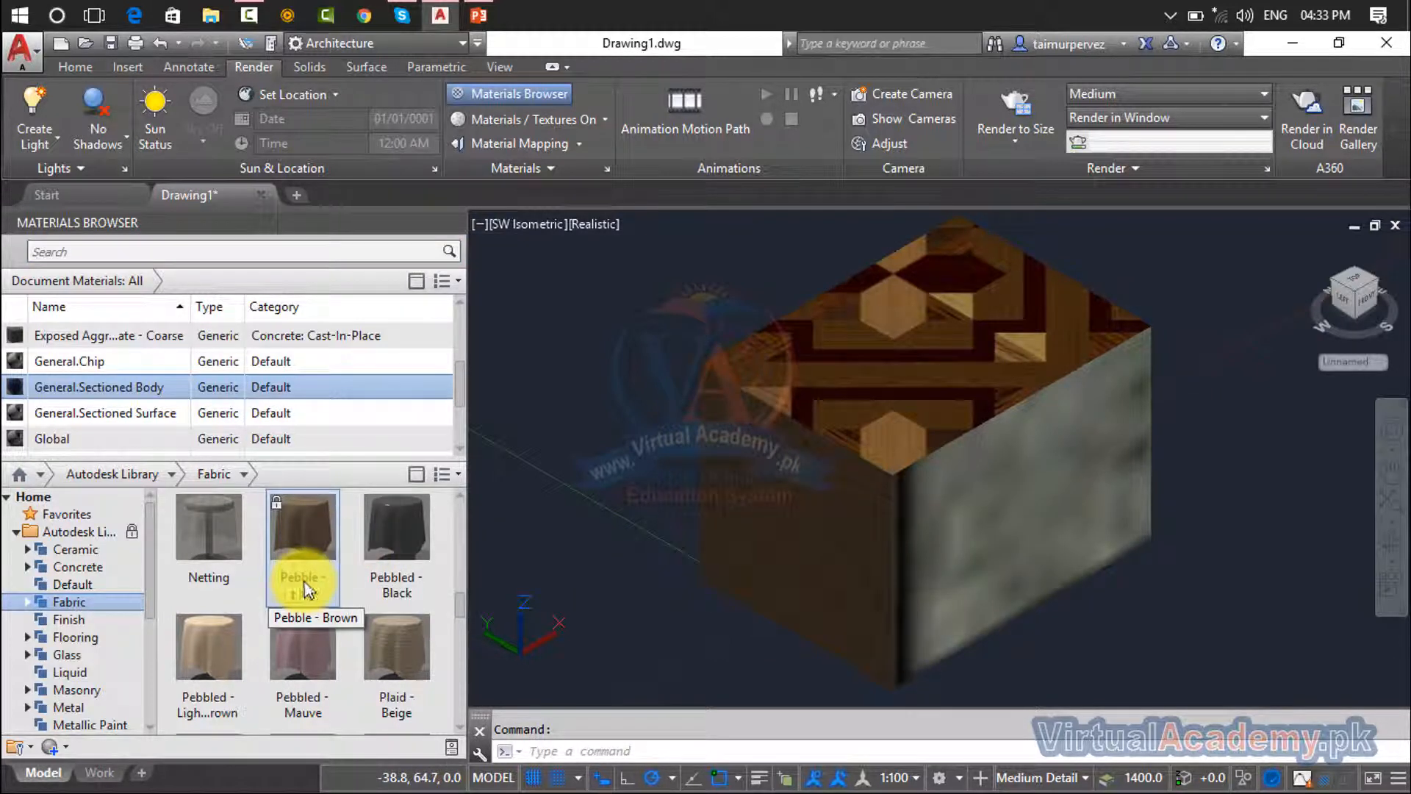
Remove the image from the Pebble - Brown material and close the Materials Editor
scroll(325, 369, down, 3)
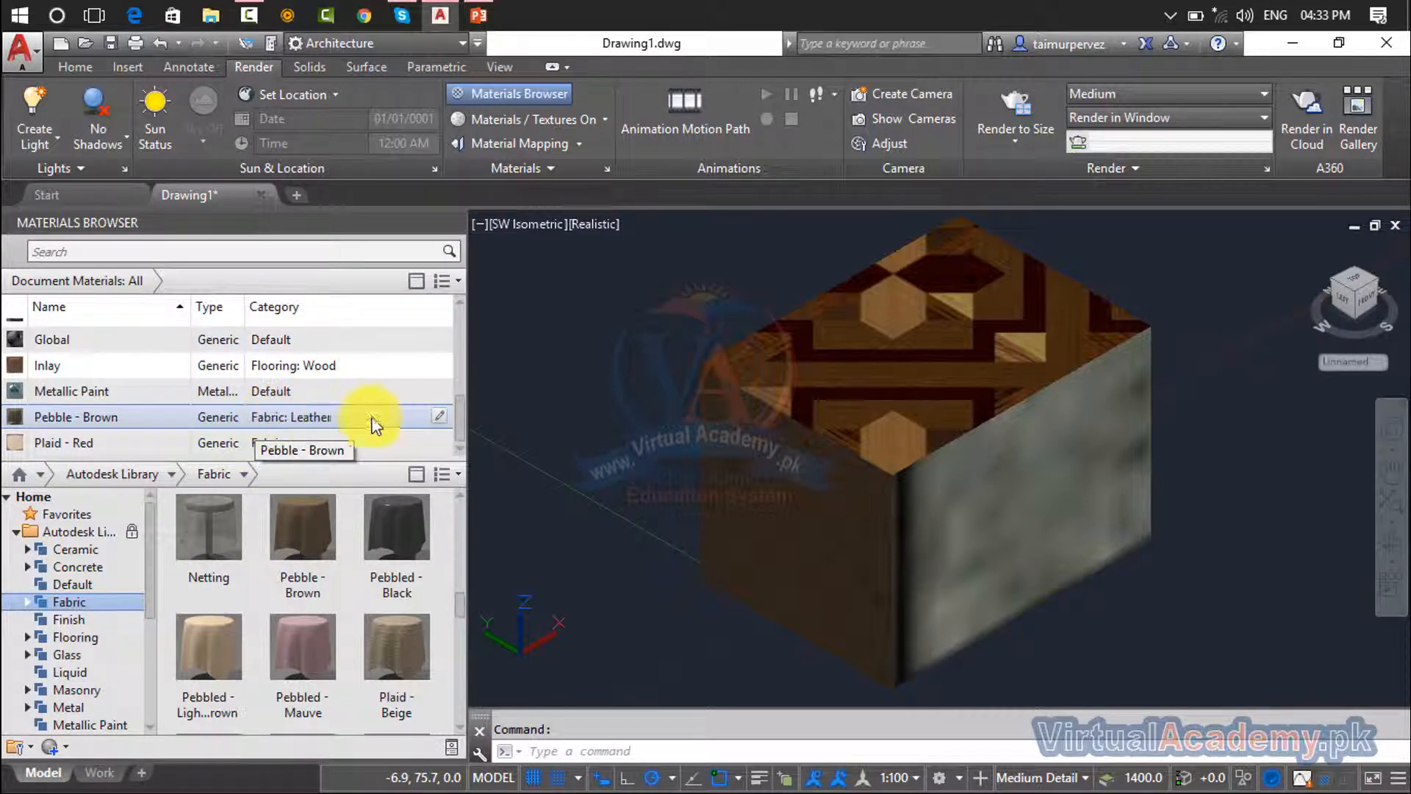
click(439, 416)
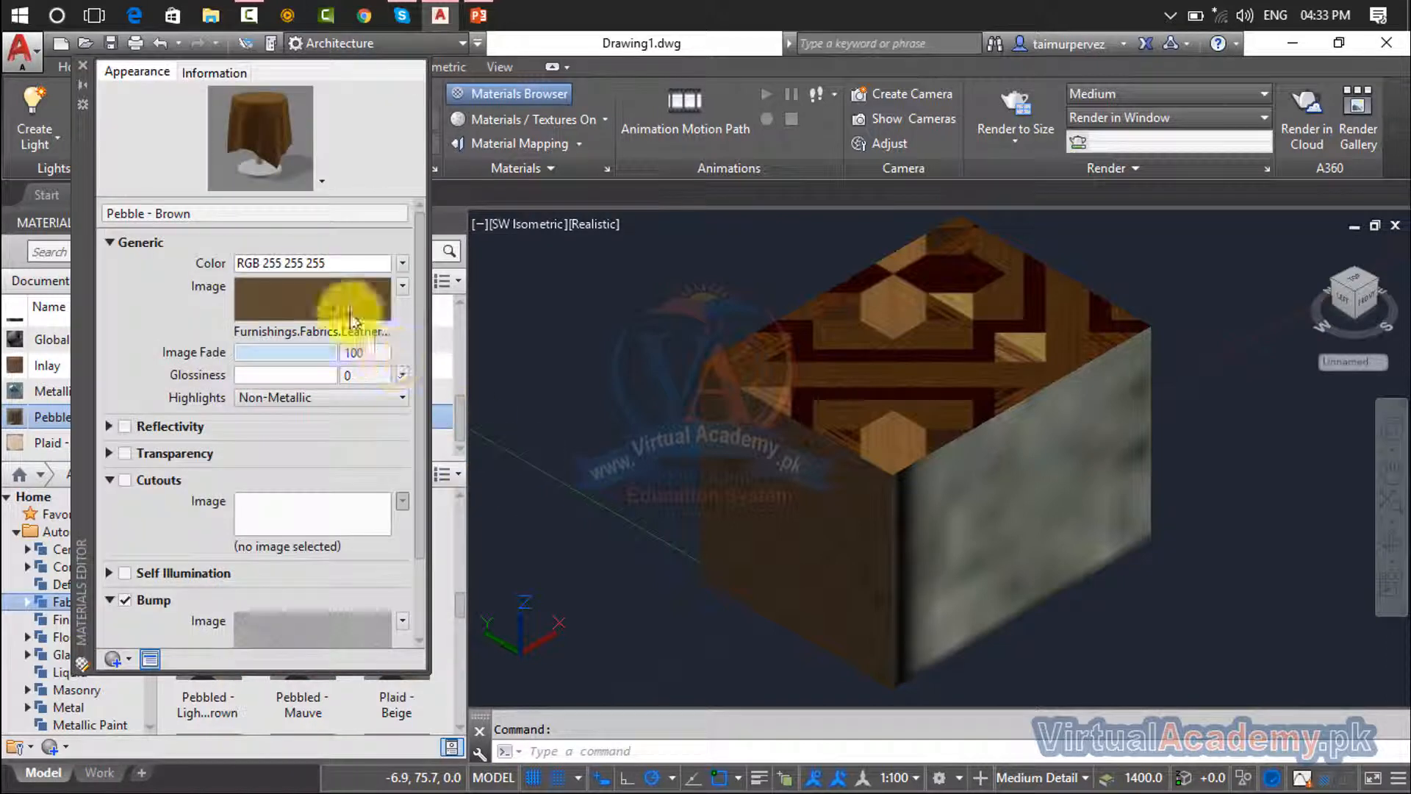
click(403, 264)
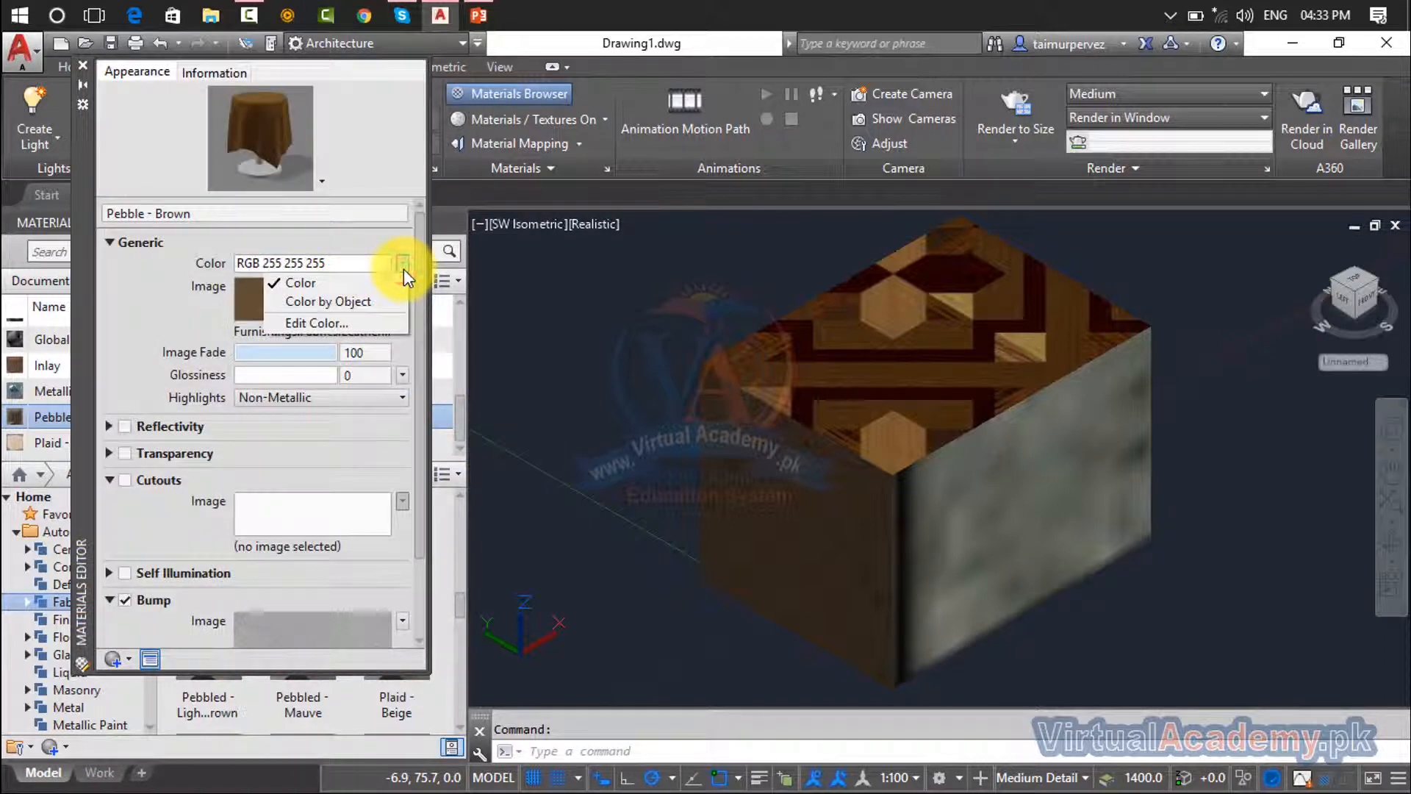
click(126, 292)
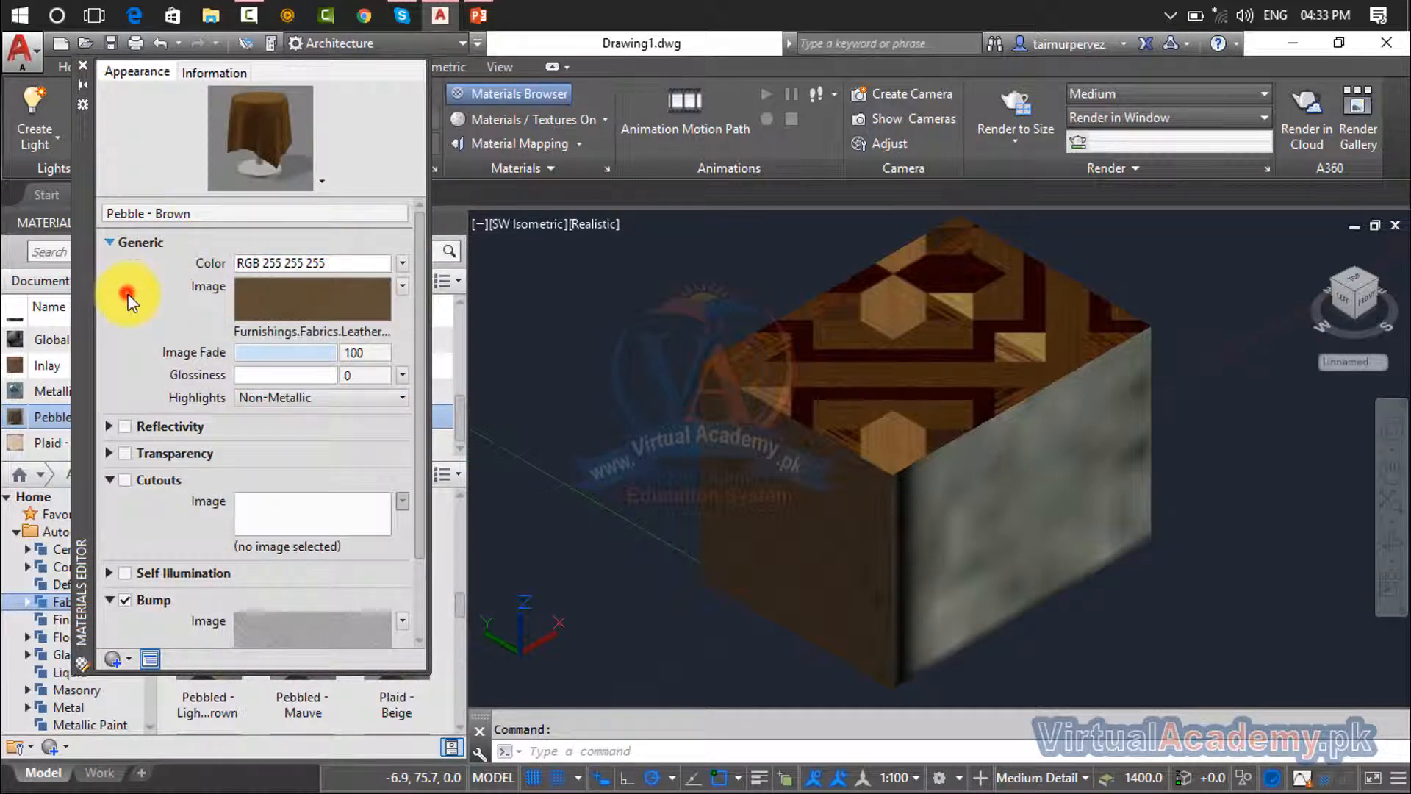
click(402, 286)
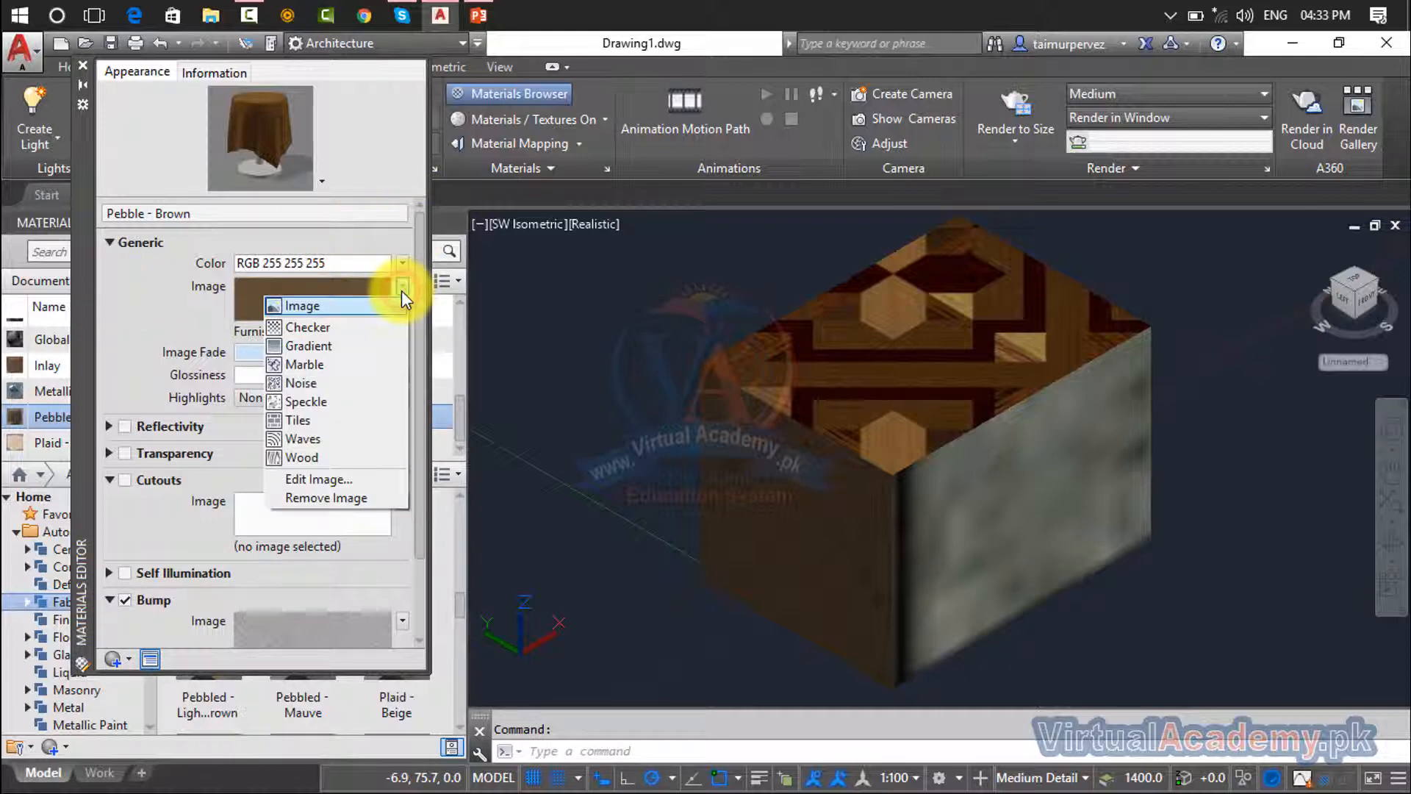
click(319, 499)
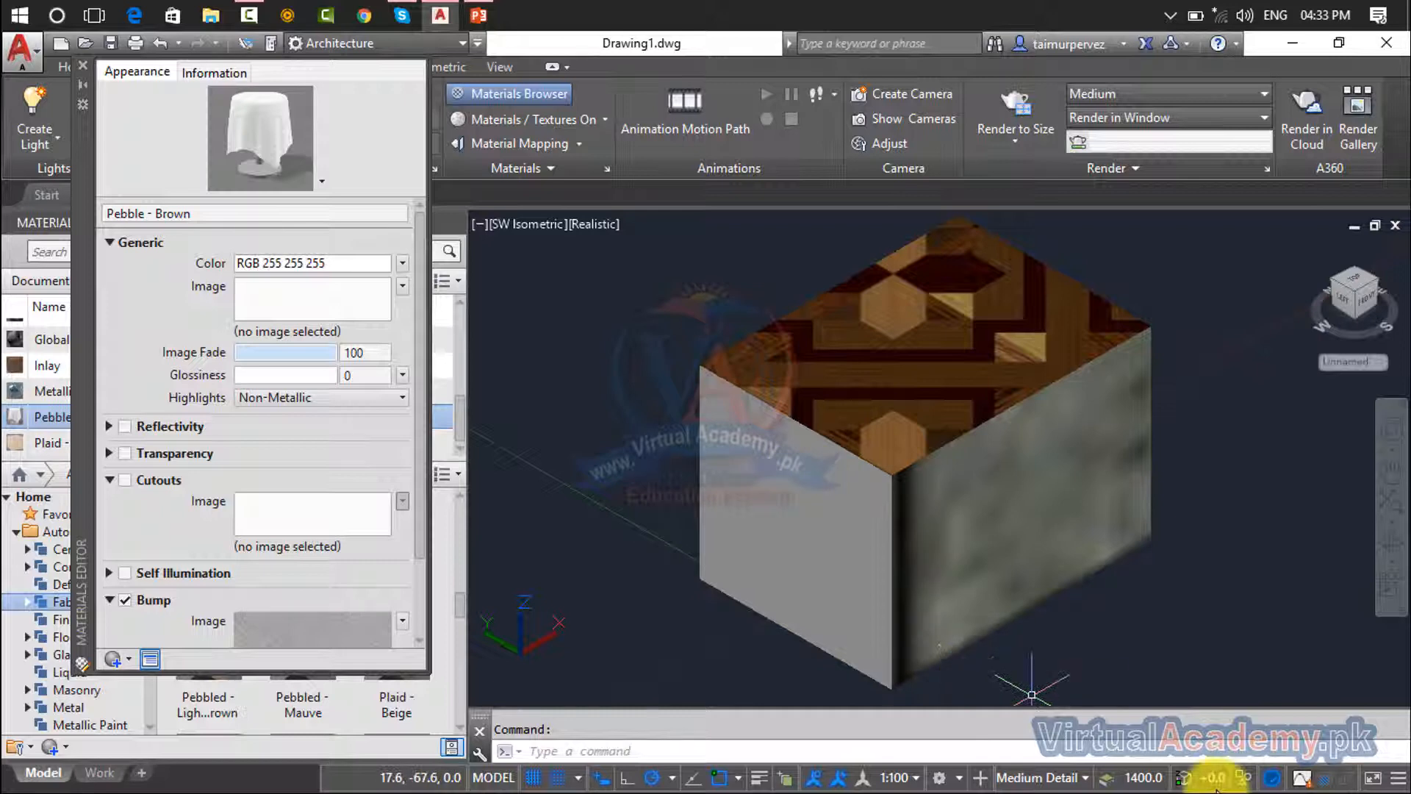
click(83, 65)
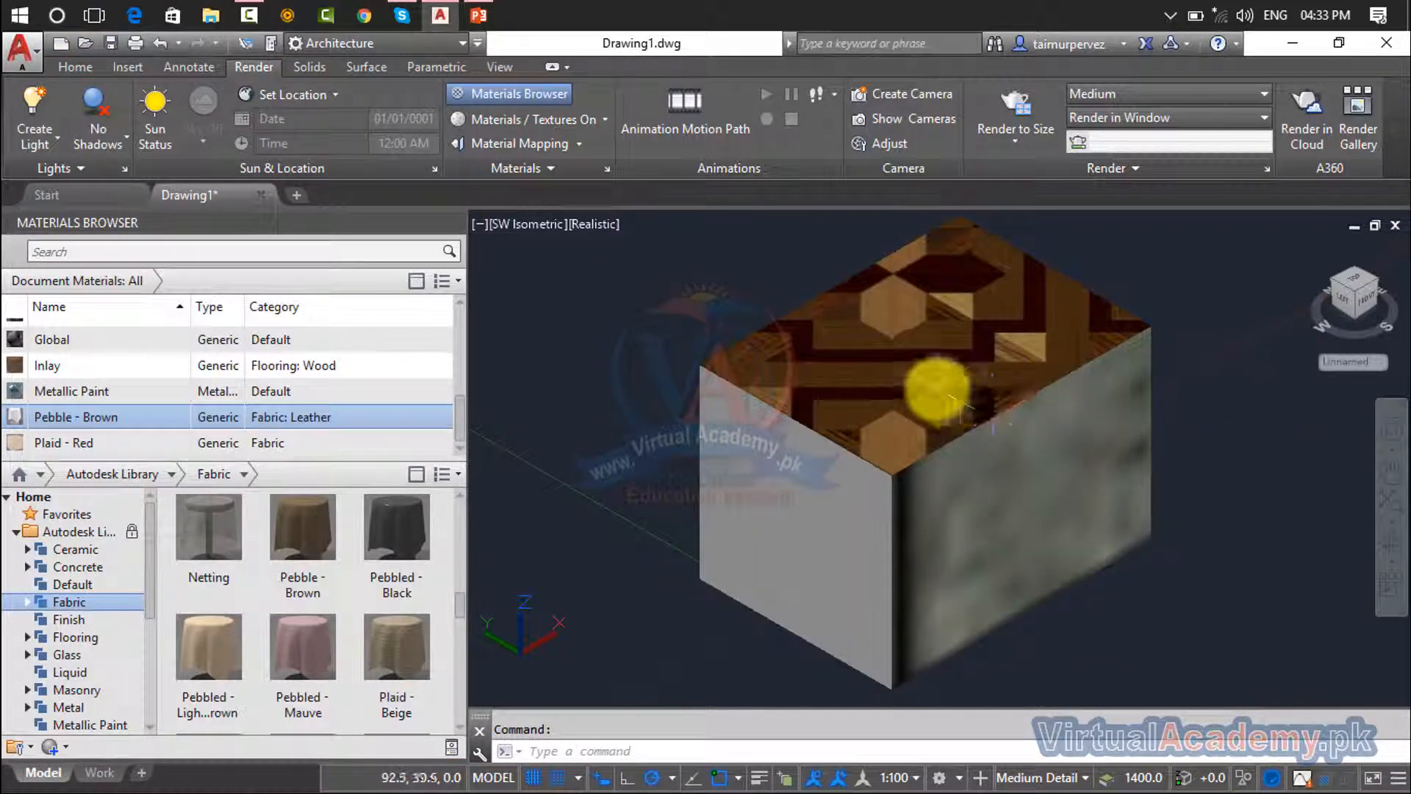
click(929, 375)
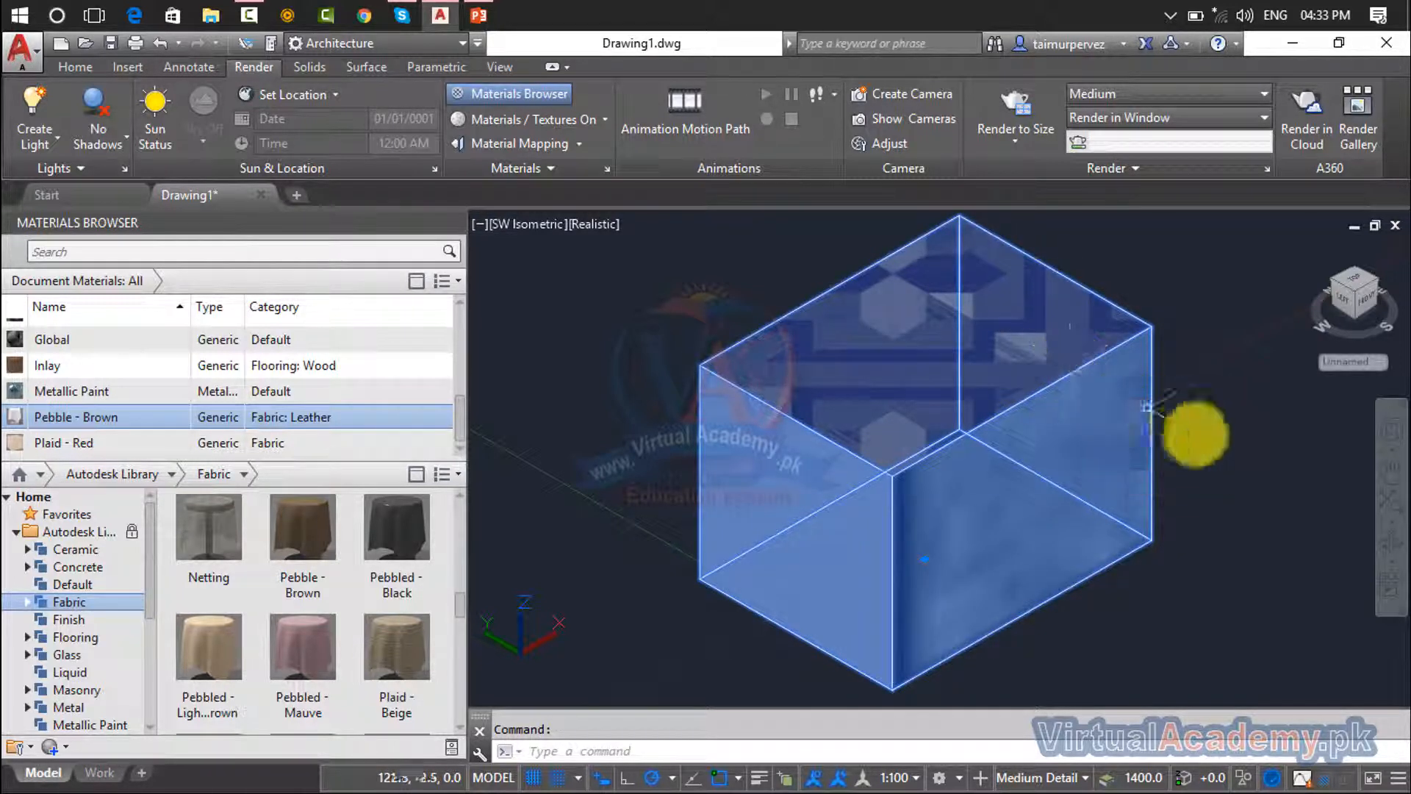
click(1209, 440)
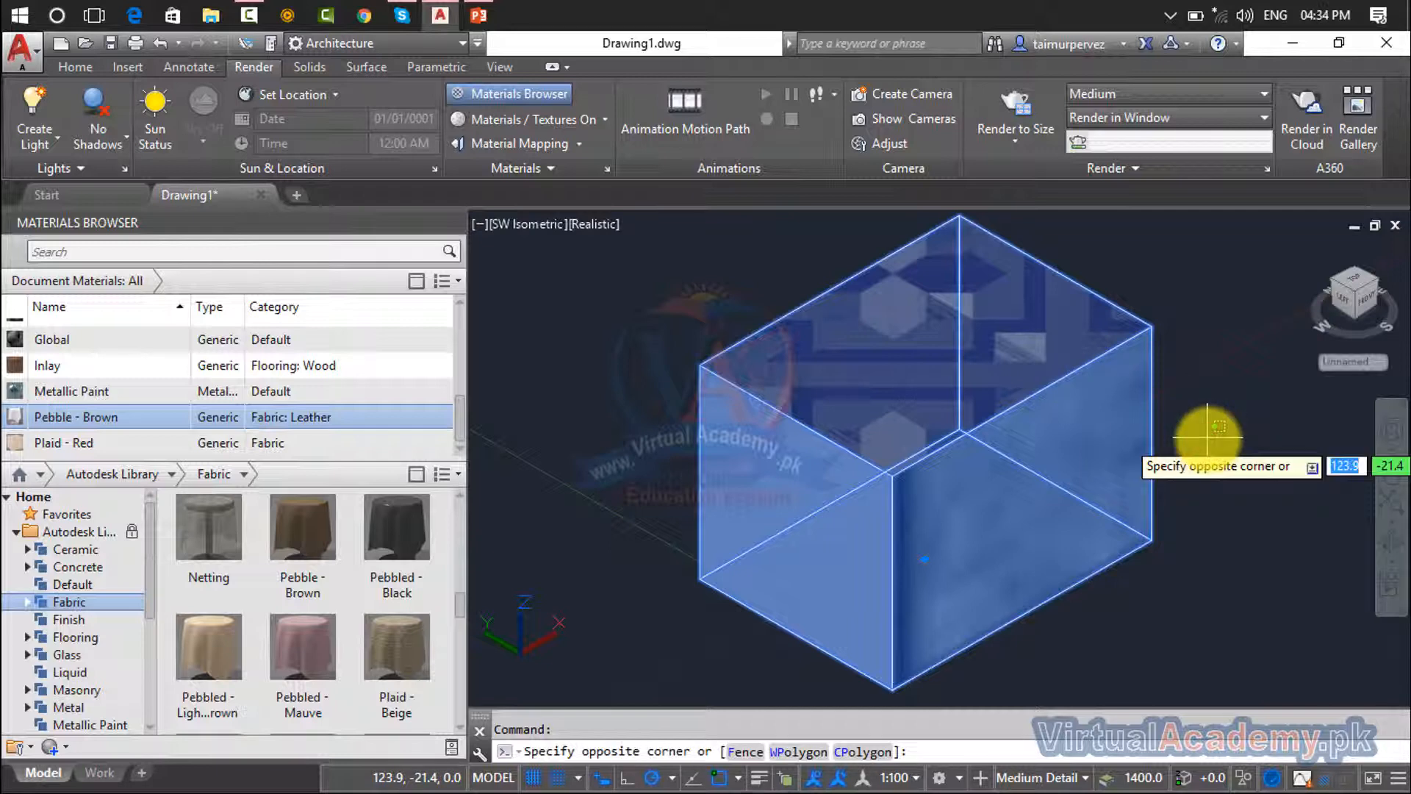
key(Escape)
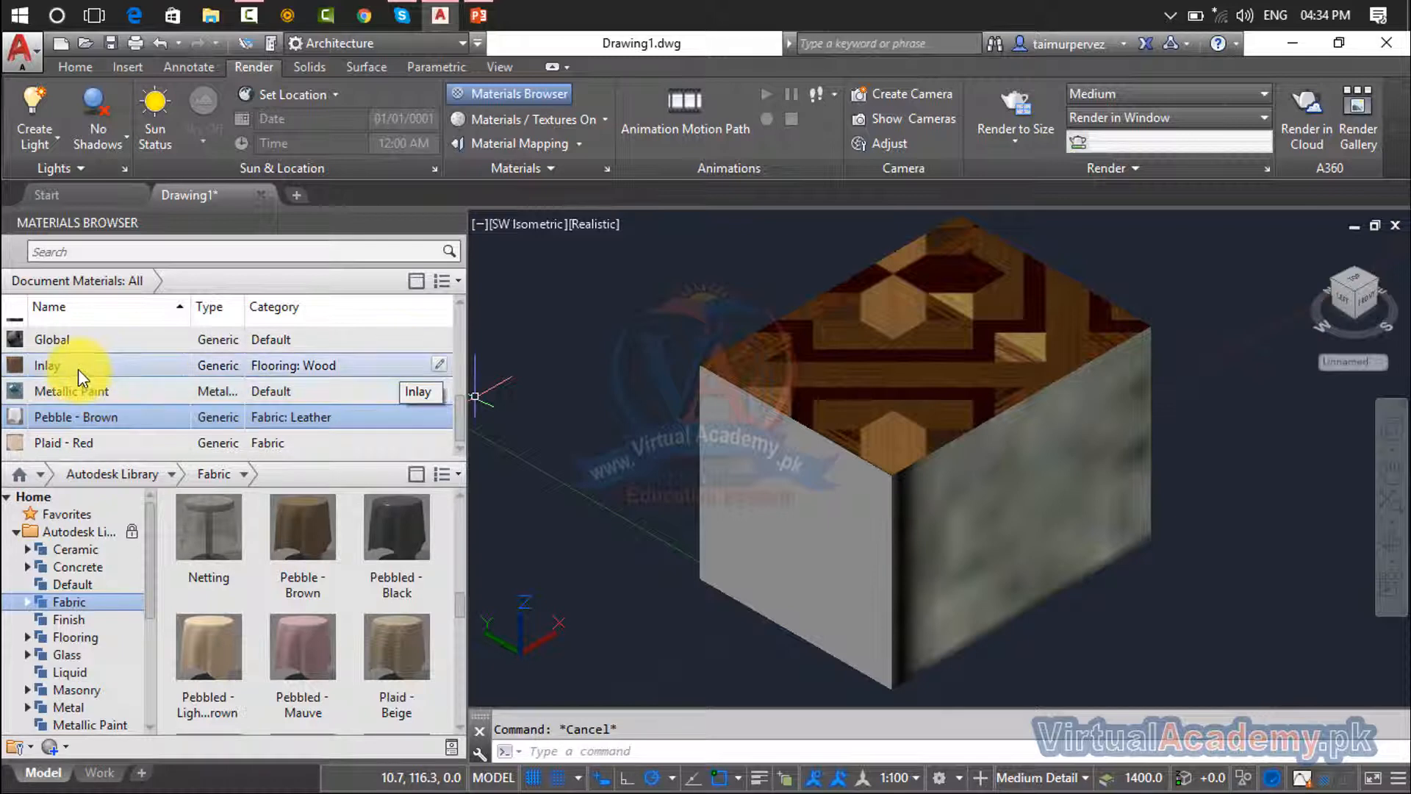
Open the Inlay document material for editing and remove its image
scroll(148, 364, up, 3)
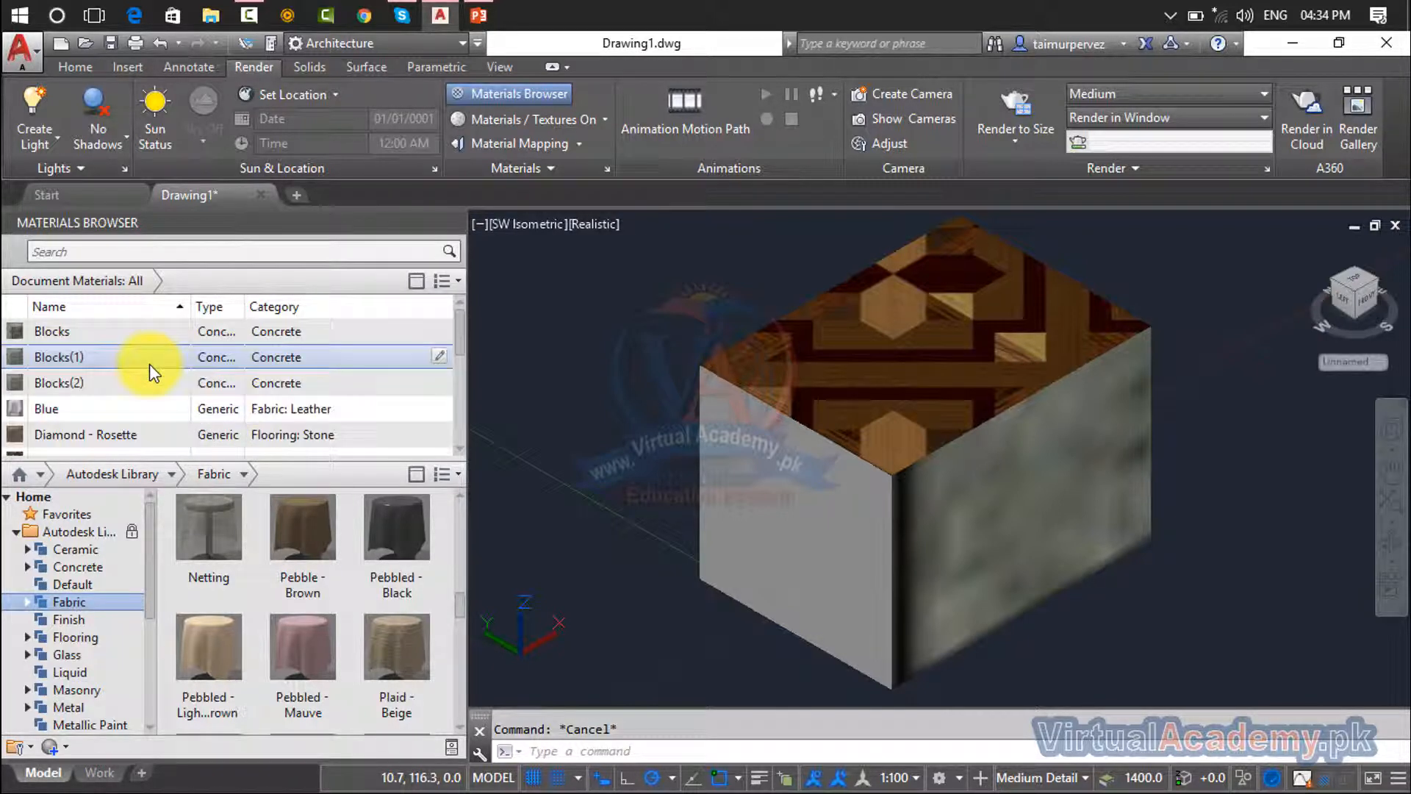
scroll(149, 364, down, 1)
scroll(149, 364, down, 3)
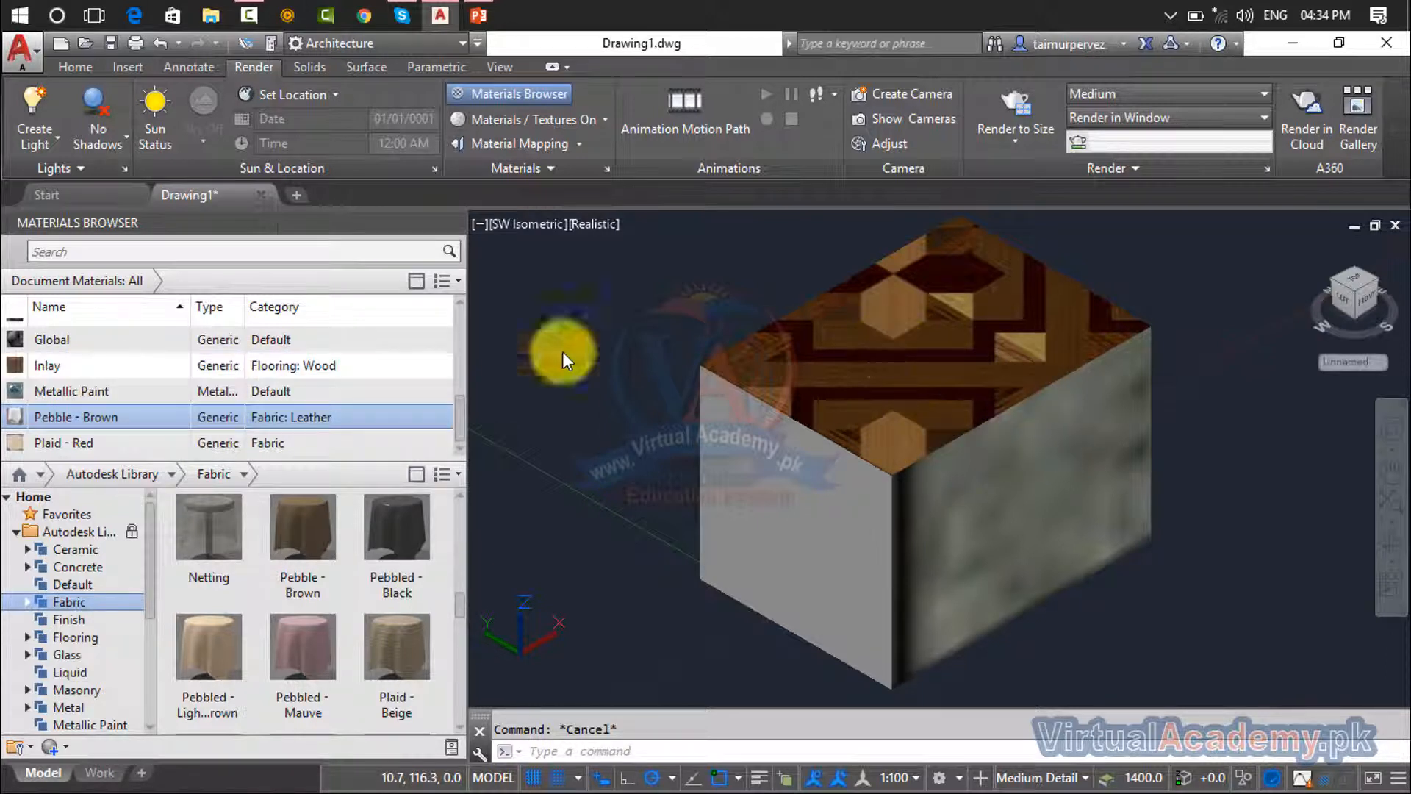
click(134, 366)
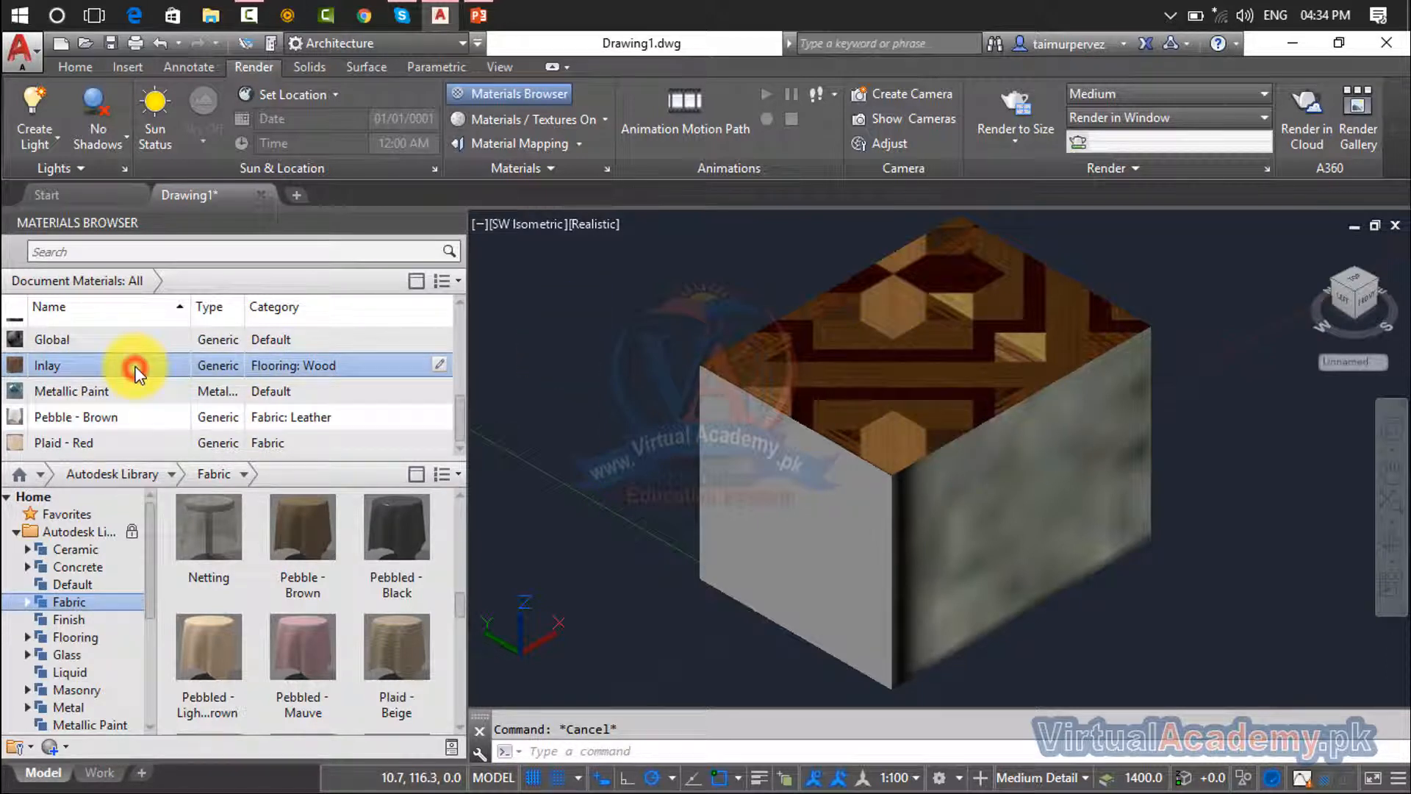
click(444, 369)
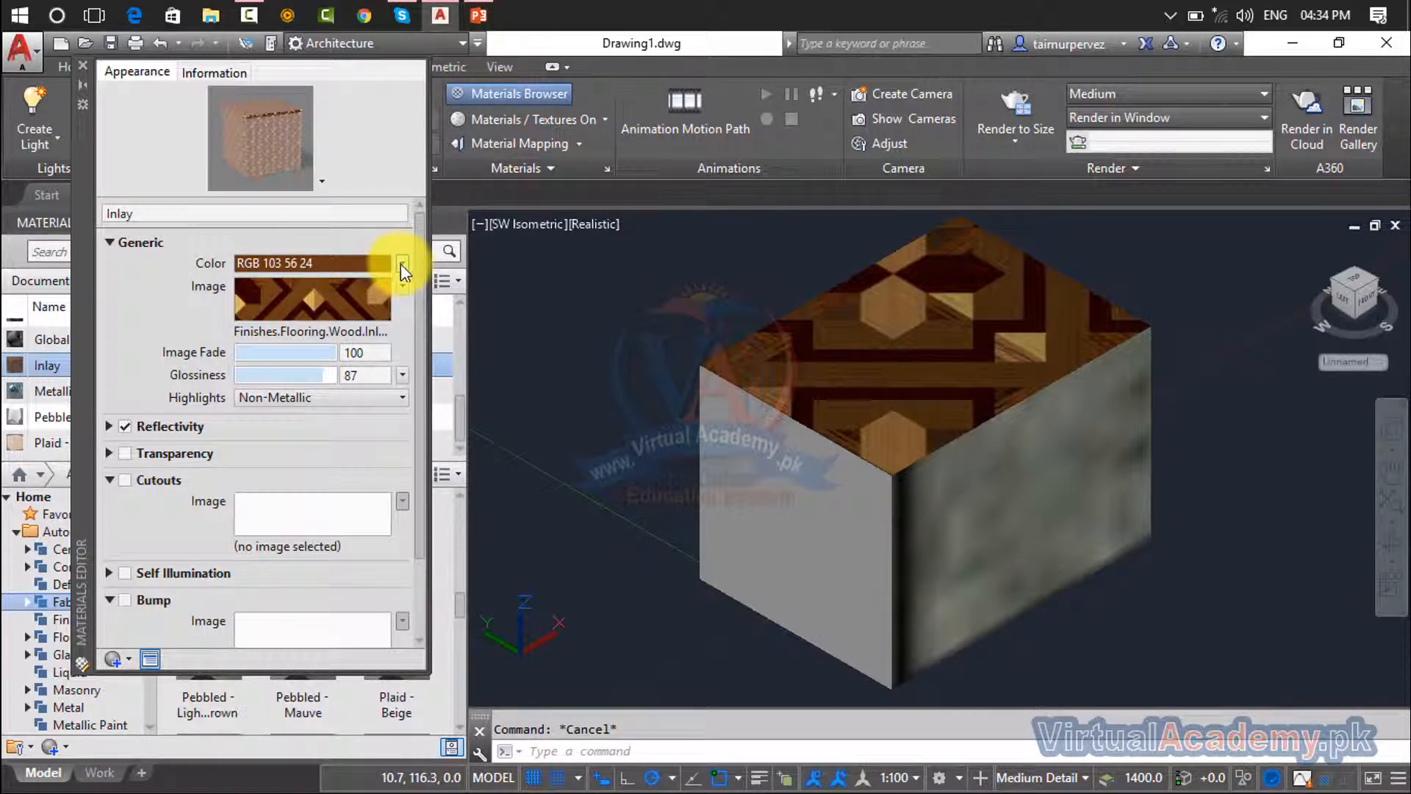
click(403, 285)
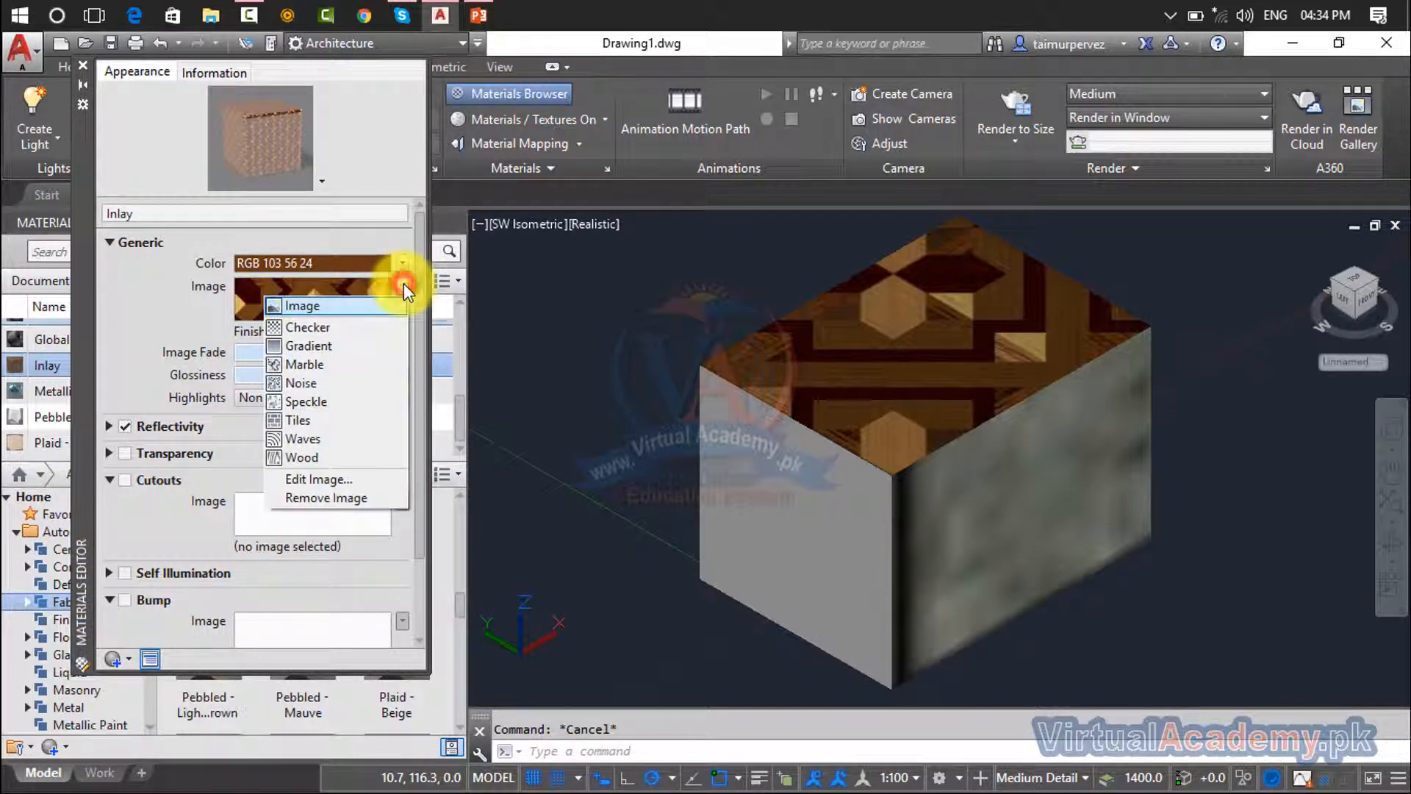
click(325, 498)
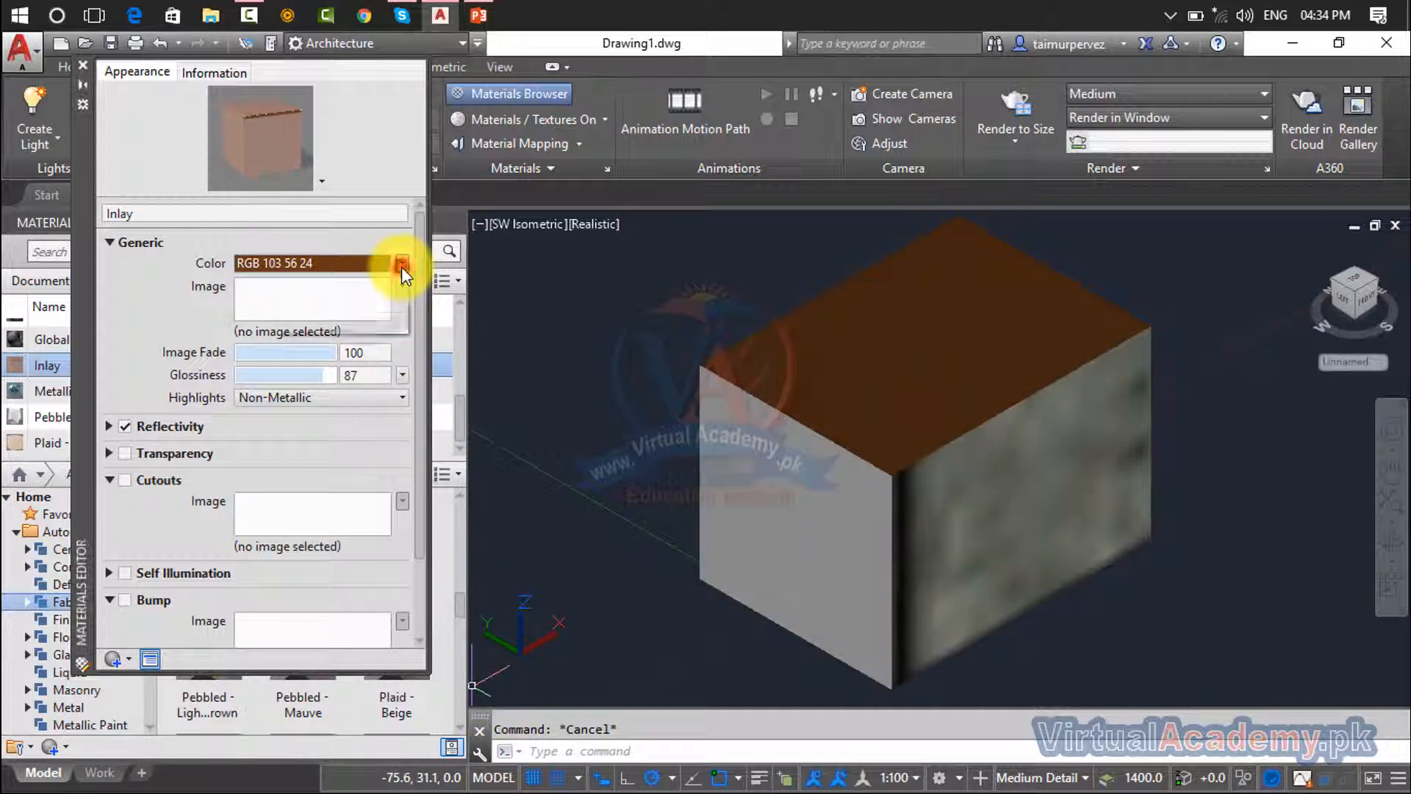
Set the Inlay material's color to the true color RGB 126,1,26
click(402, 263)
click(363, 321)
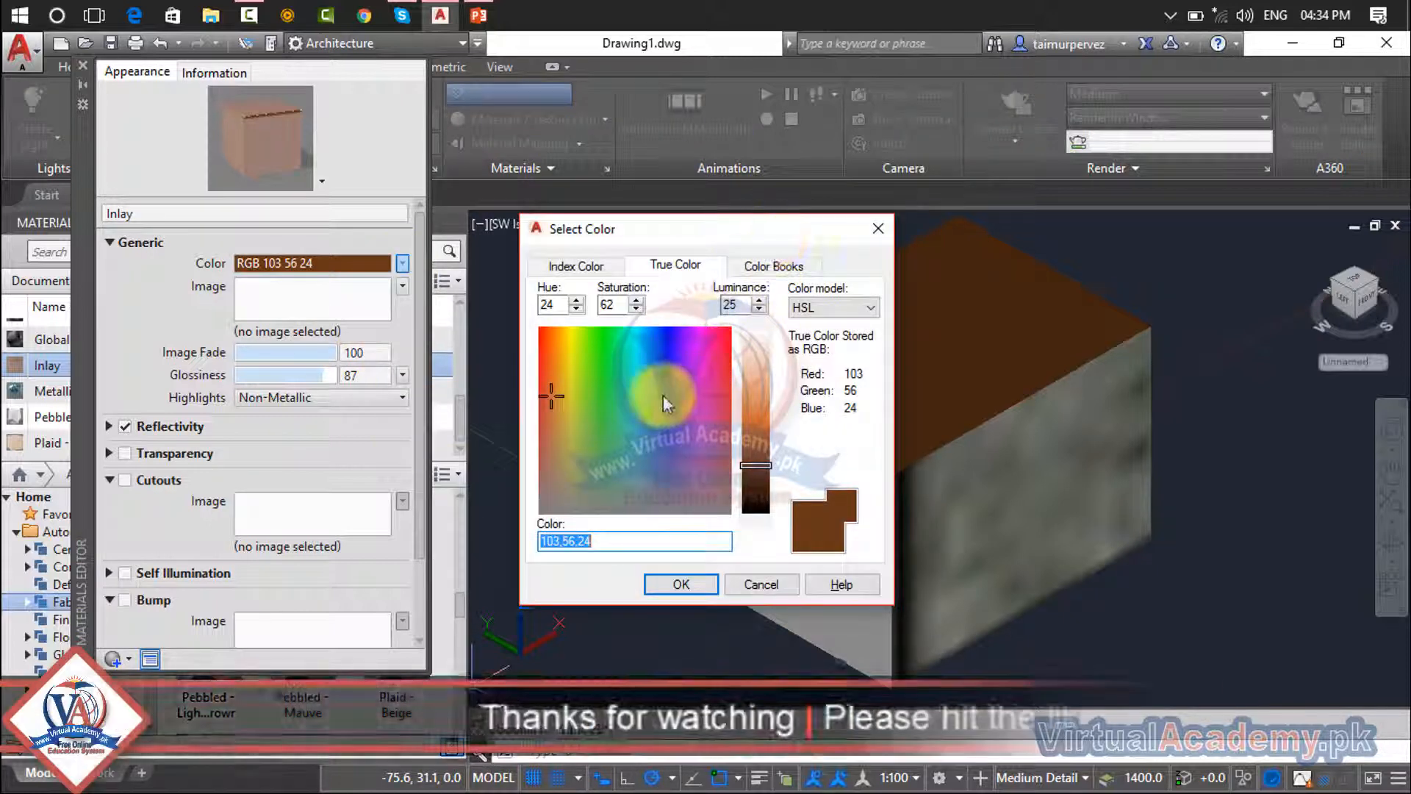
drag(663, 394, 724, 333)
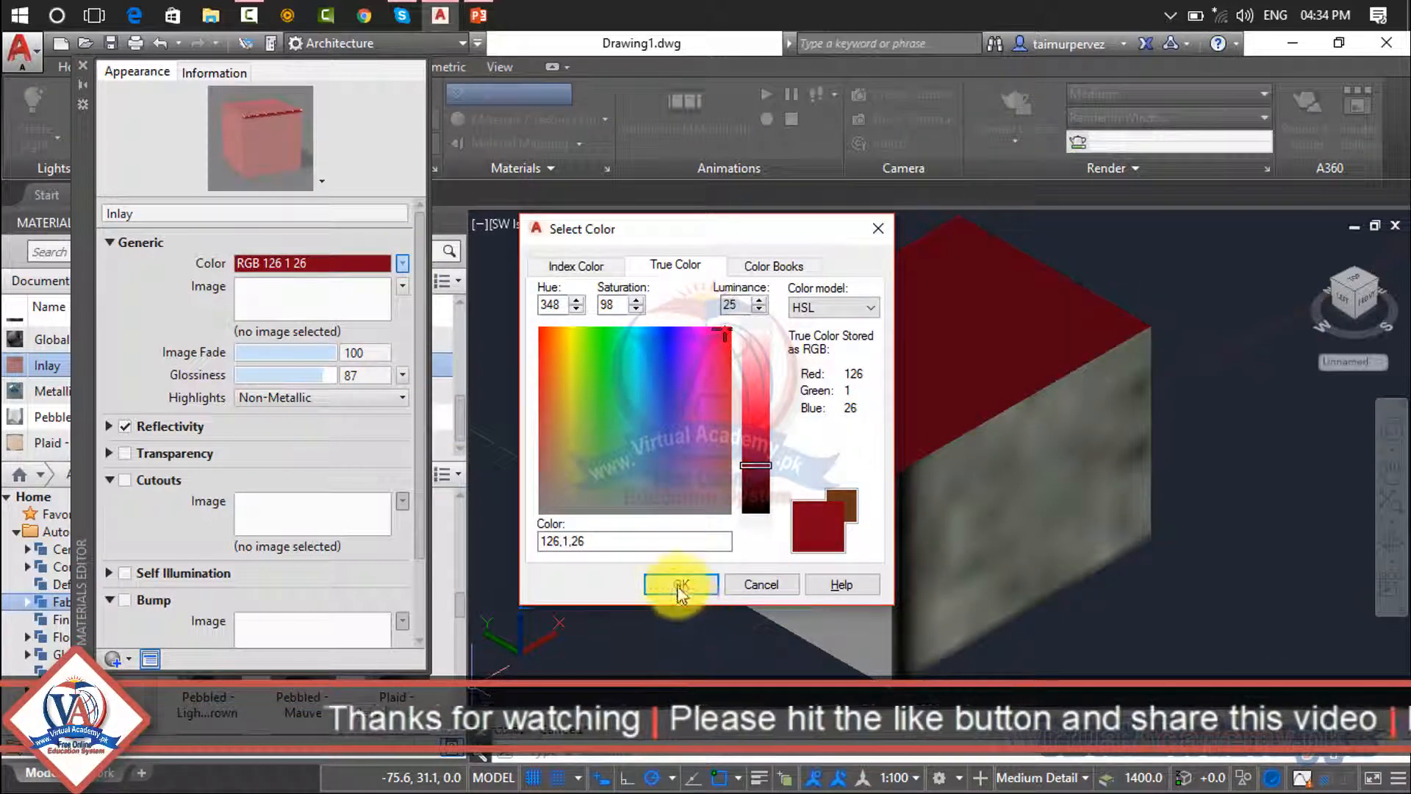
click(673, 584)
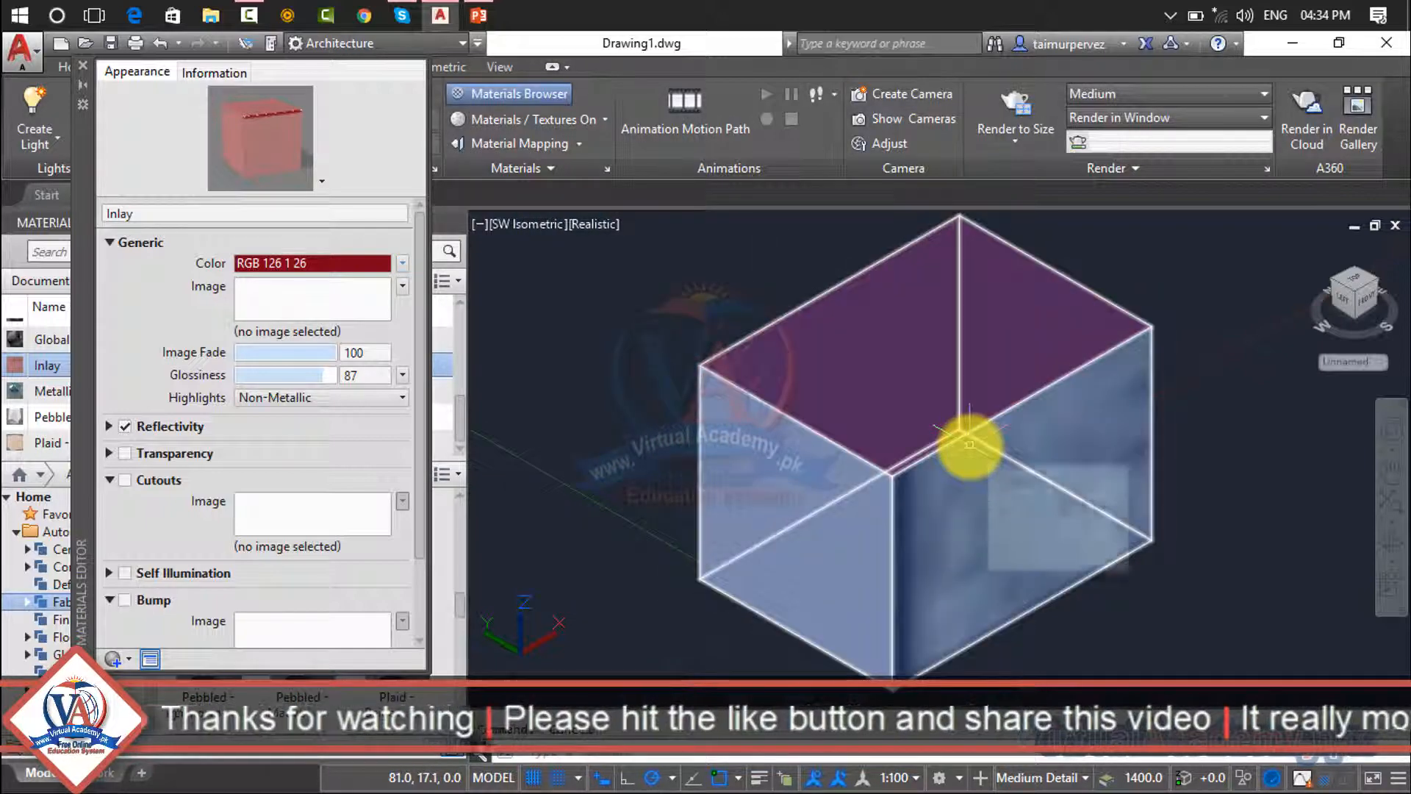